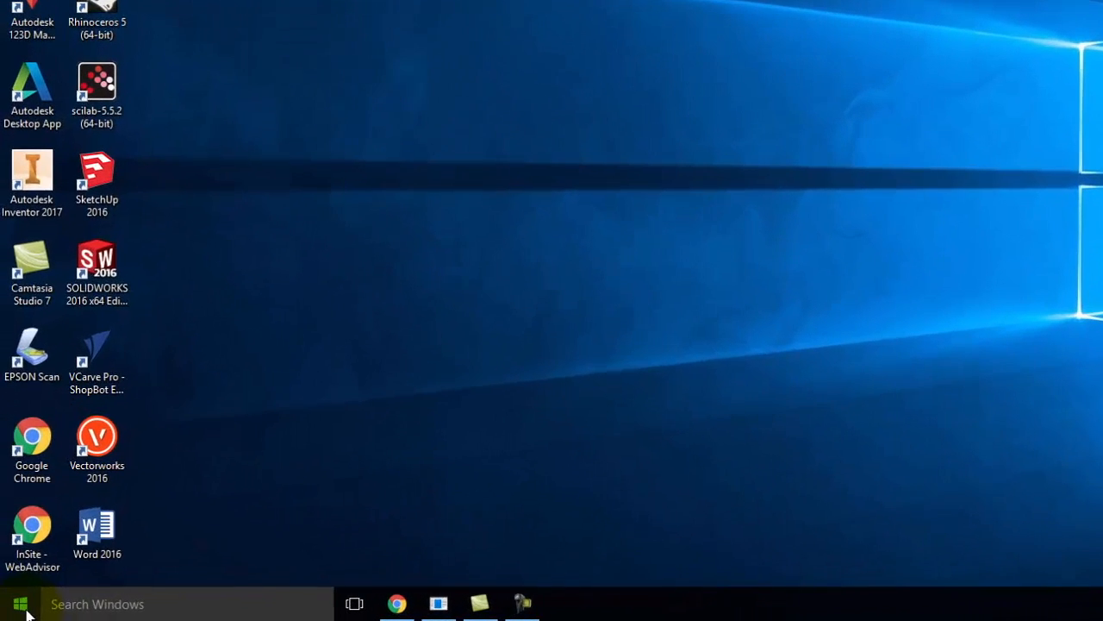
Open InDesign and start a new document with landscape orientation
left_click(14, 611)
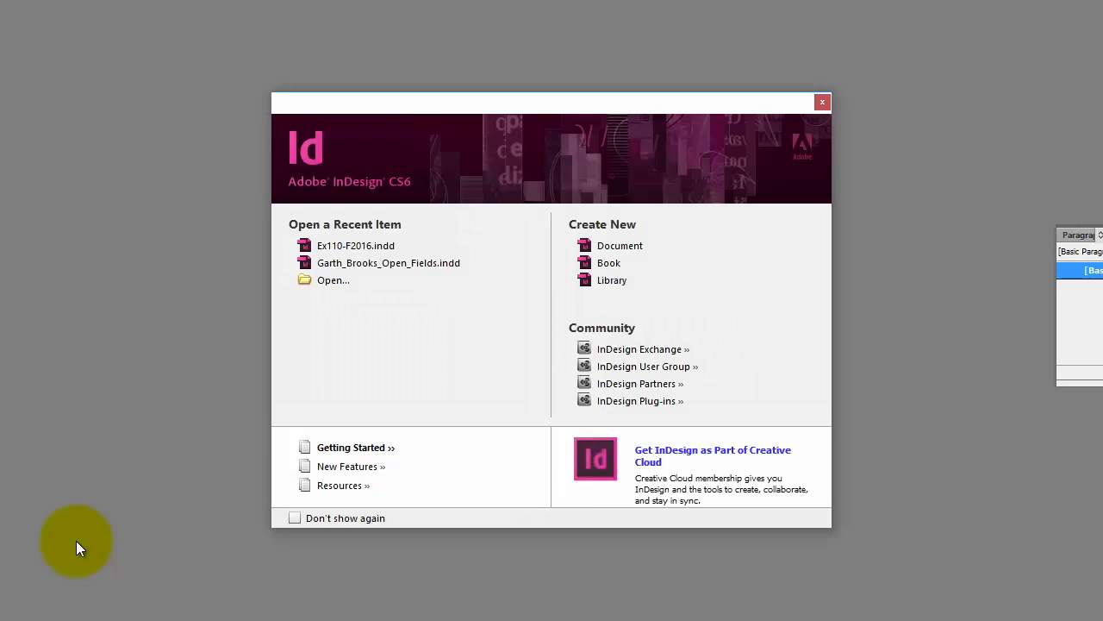
left_click(632, 247)
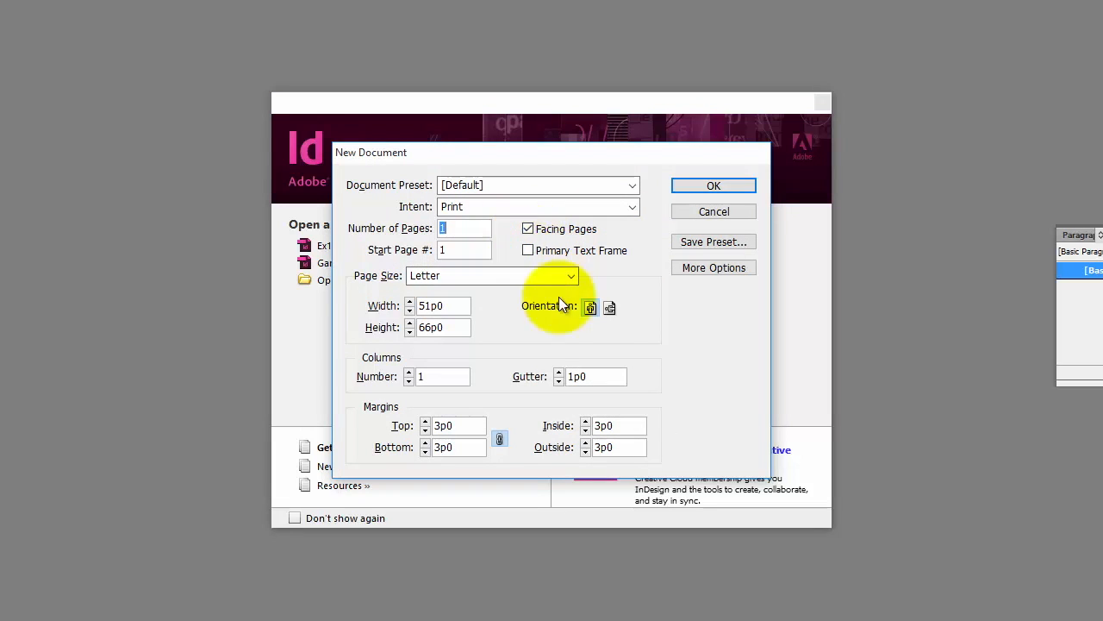
left_click(611, 309)
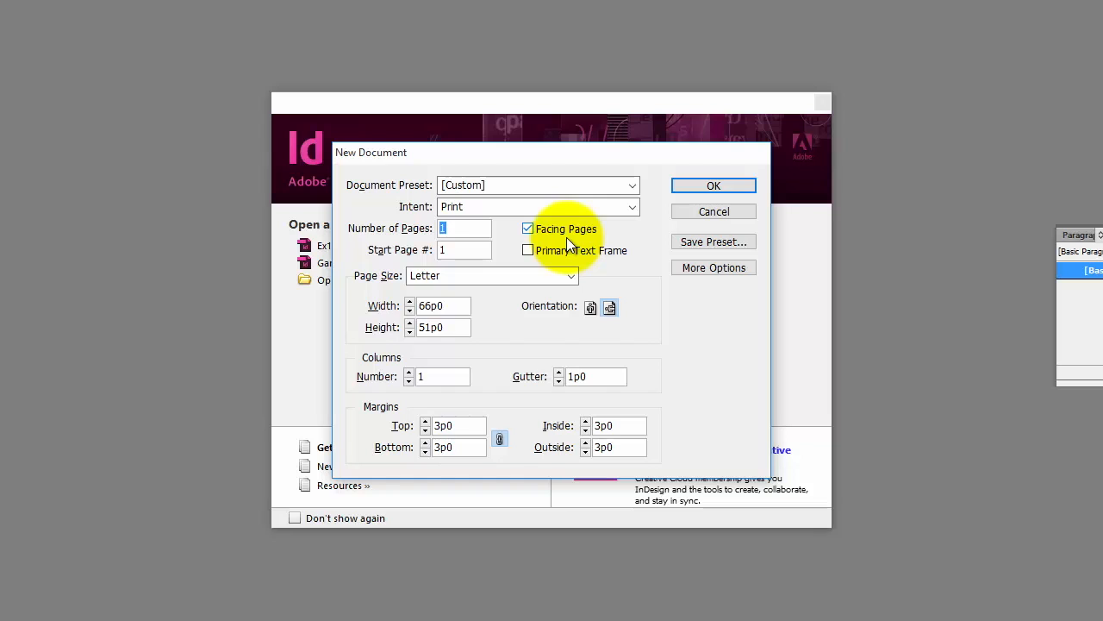
Set all margins to 0.25 in and create the document
double_click(466, 426)
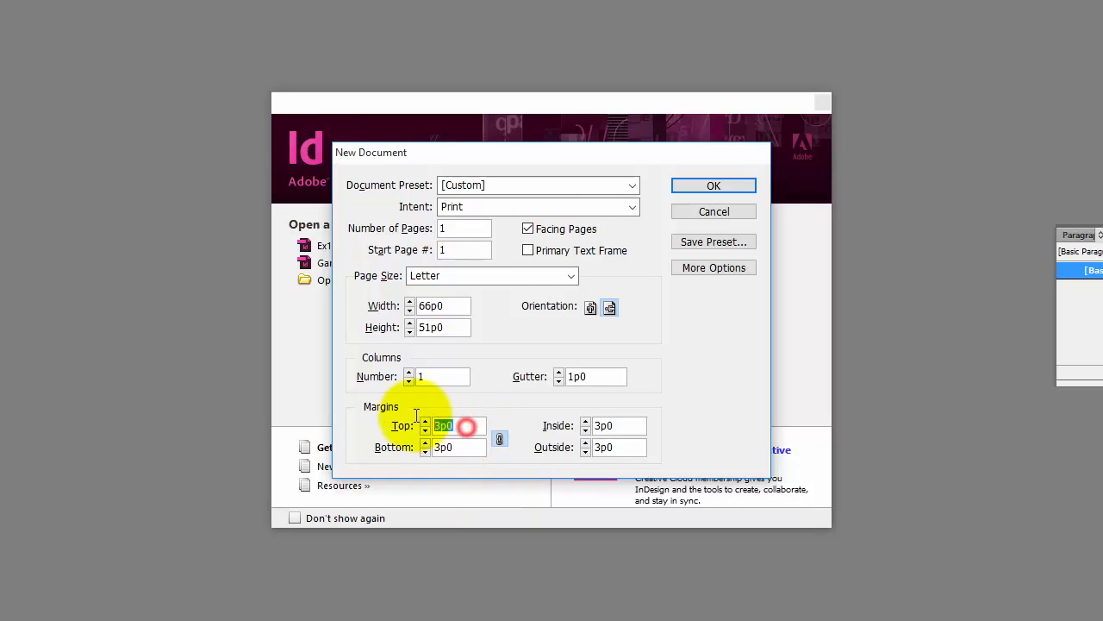
type("0.25")
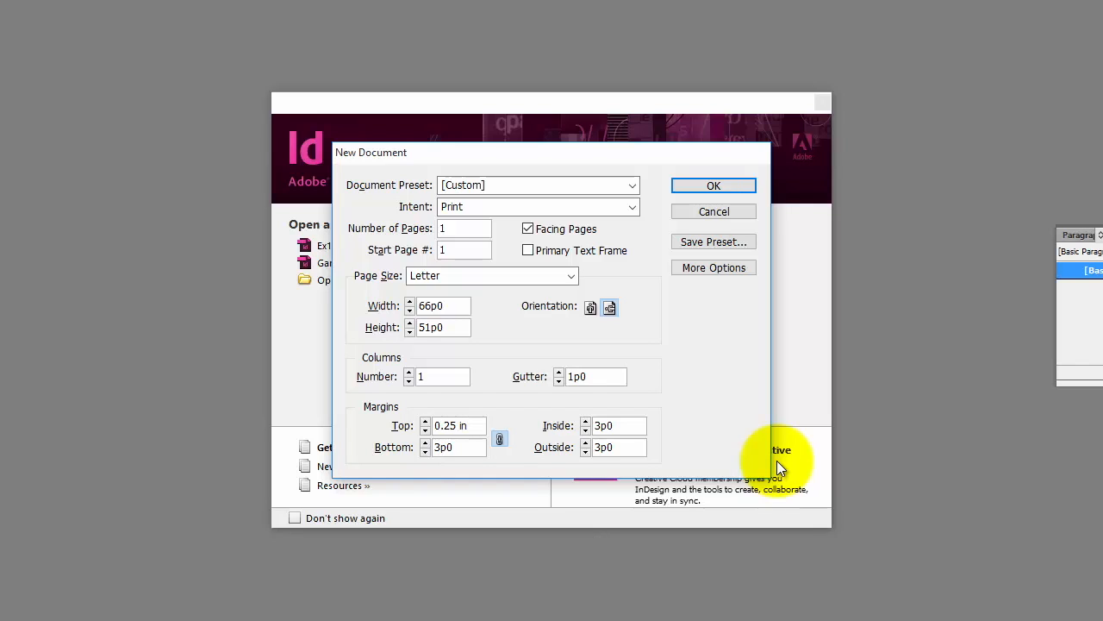
key("Tab")
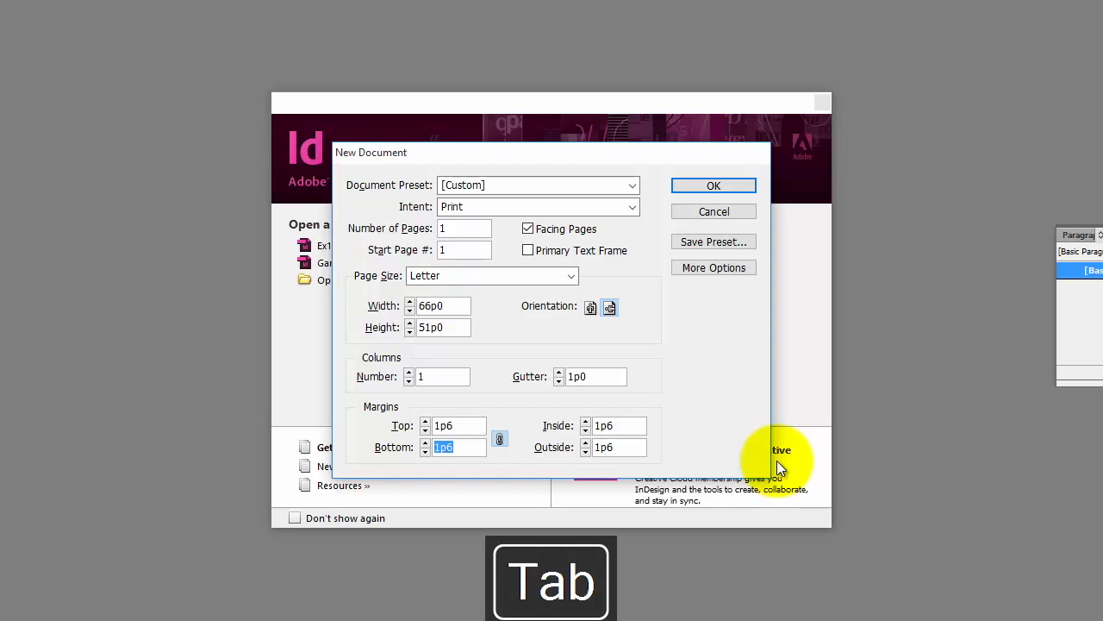
type("0.25")
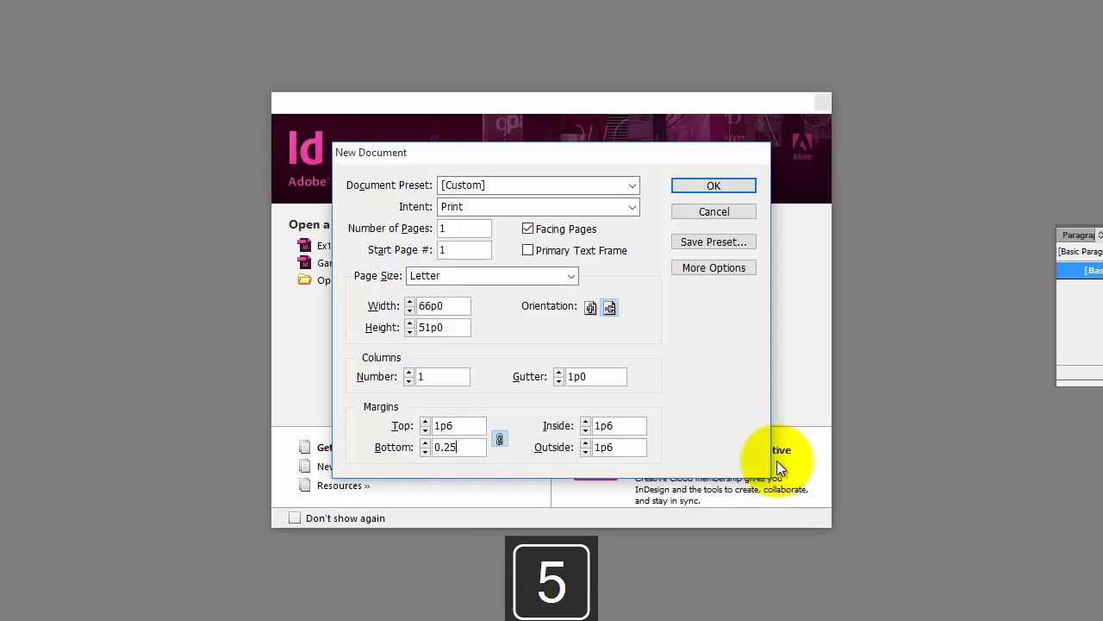
key("Return")
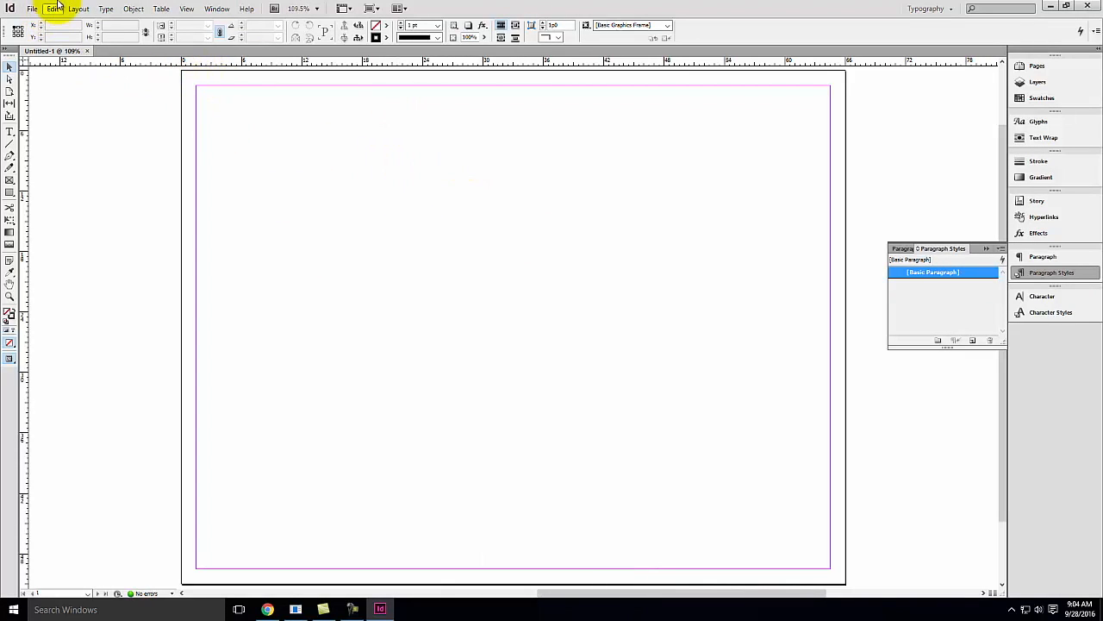
Unlink the margins and set the inside margin to 0.5 in
left_click(79, 10)
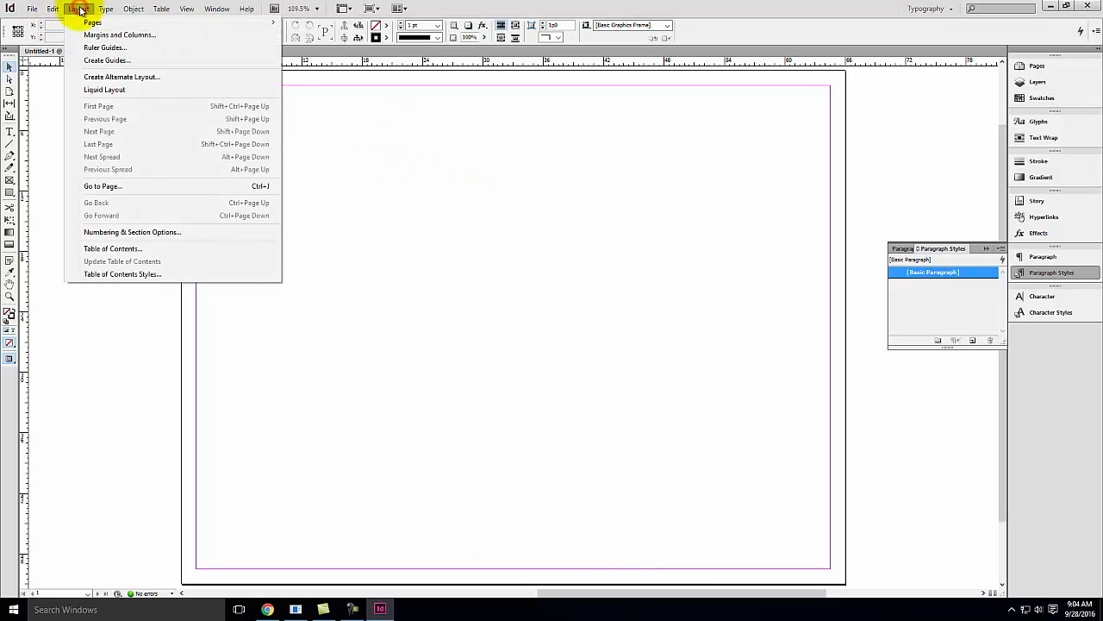
left_click(95, 35)
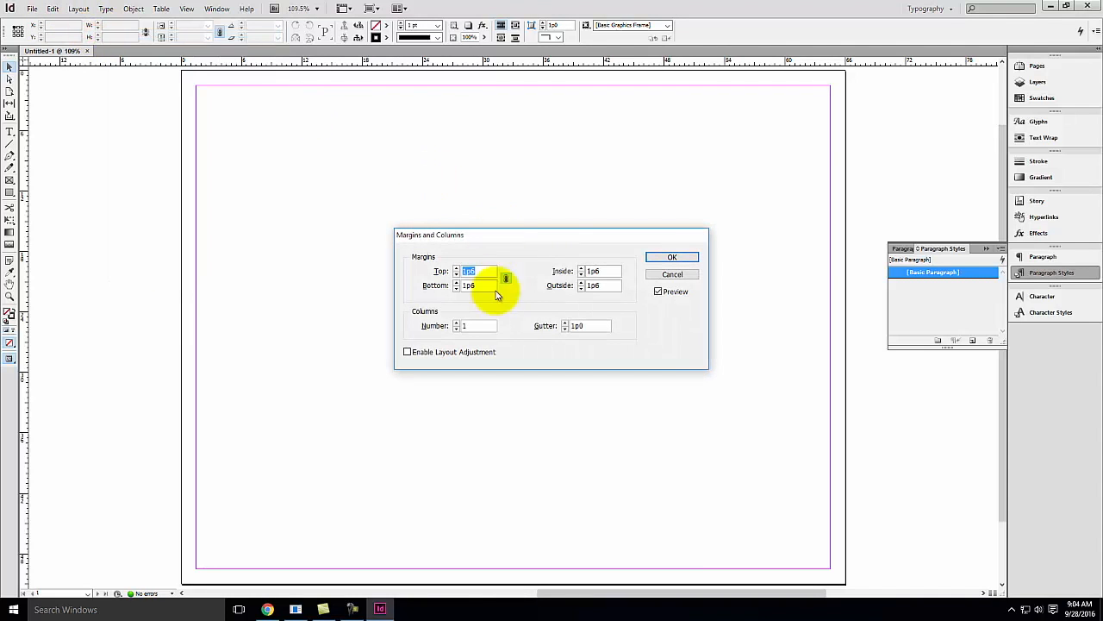
left_click(600, 274)
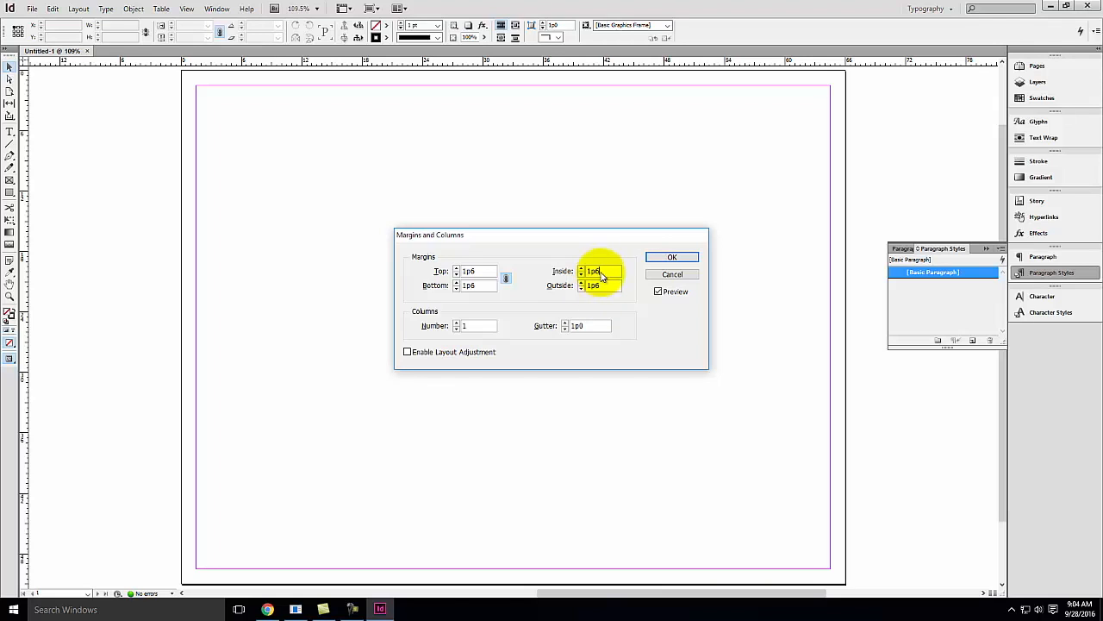
double_click(602, 272)
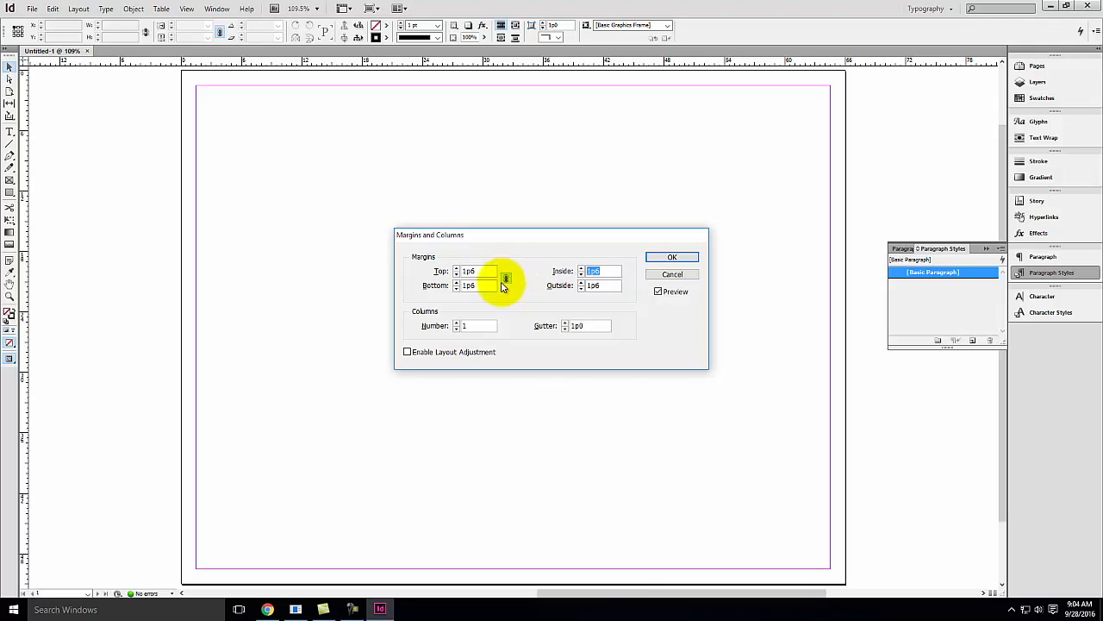
left_click(507, 279)
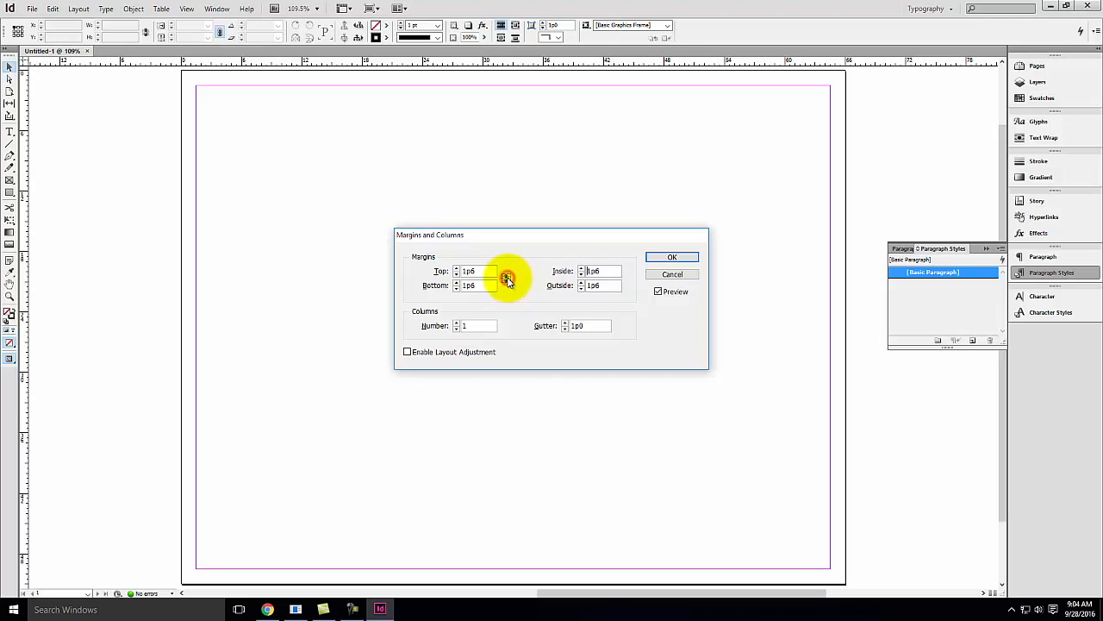
double_click(608, 270)
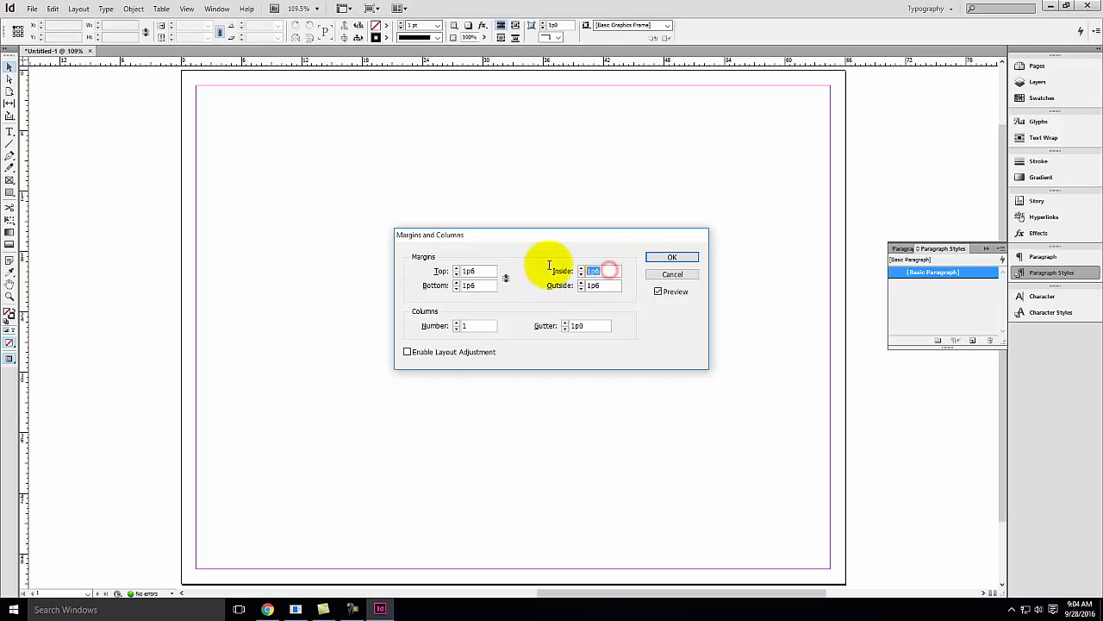
key("Delete")
type("0.5")
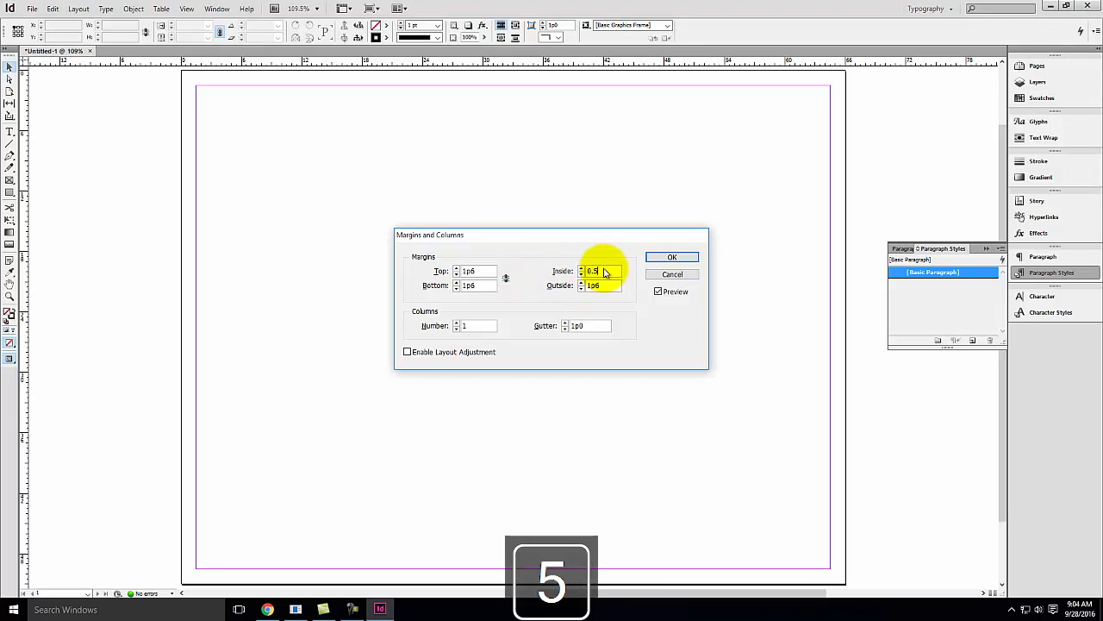
key("Tab")
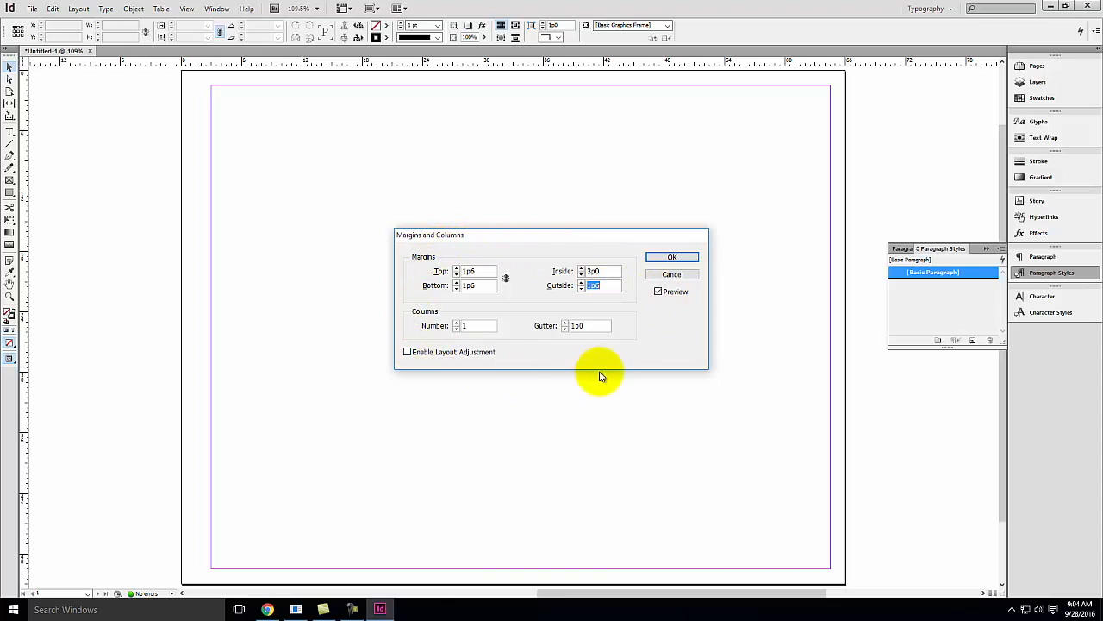
left_click(672, 257)
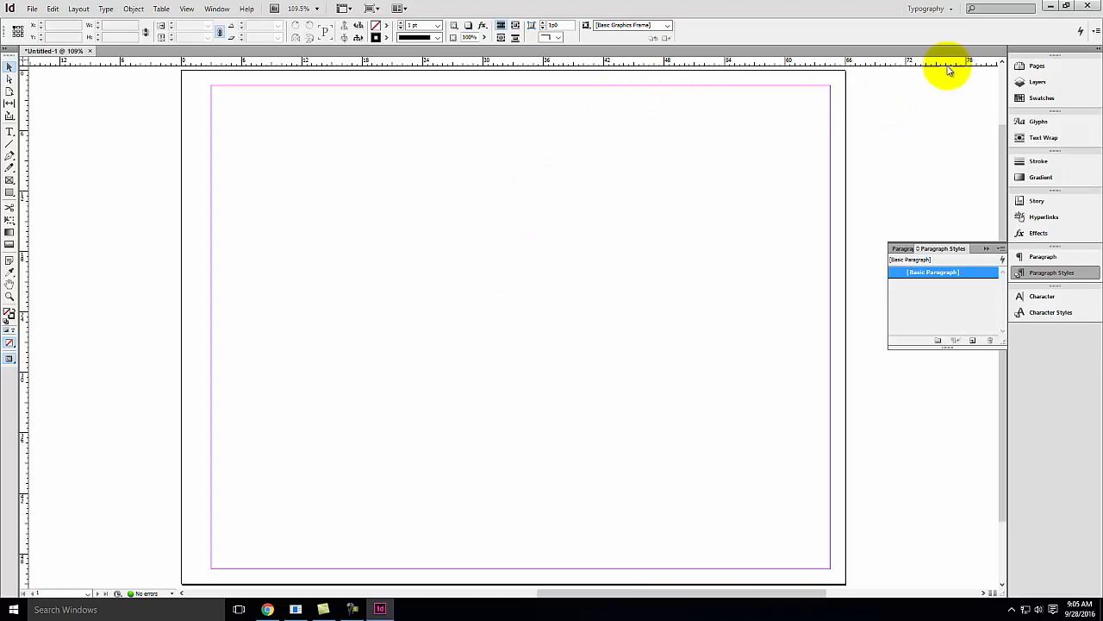
Add two more pages to the document
left_click(1038, 67)
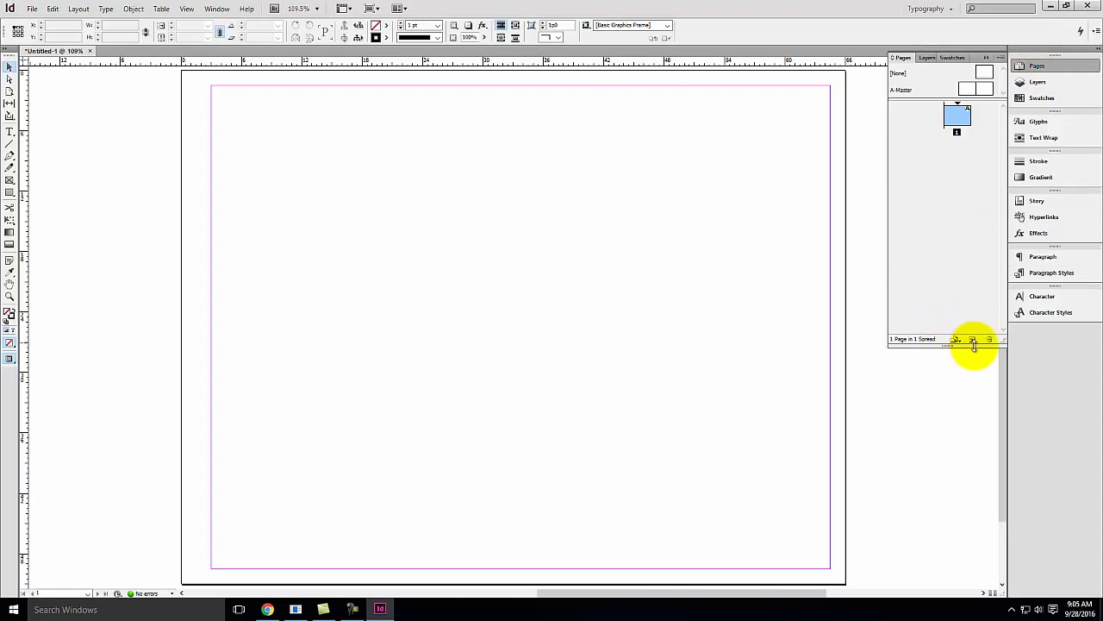
left_click(972, 340)
left_click(972, 339)
left_click(929, 153)
left_click(955, 155)
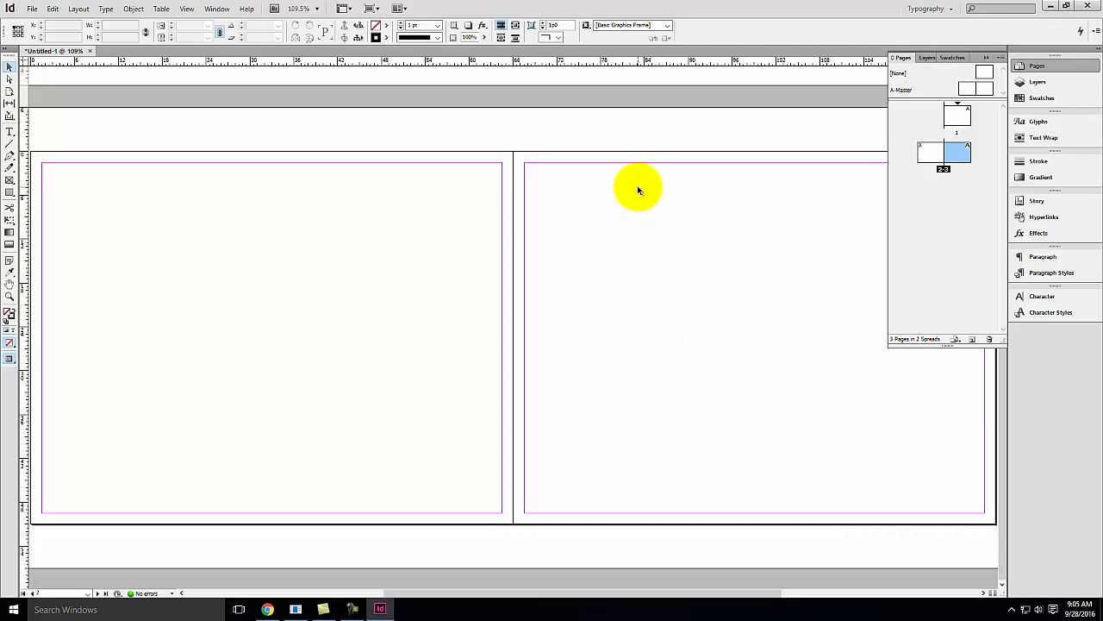
Unlink the margins for page 2 and set its inside margin to .25 in
left_click(930, 153)
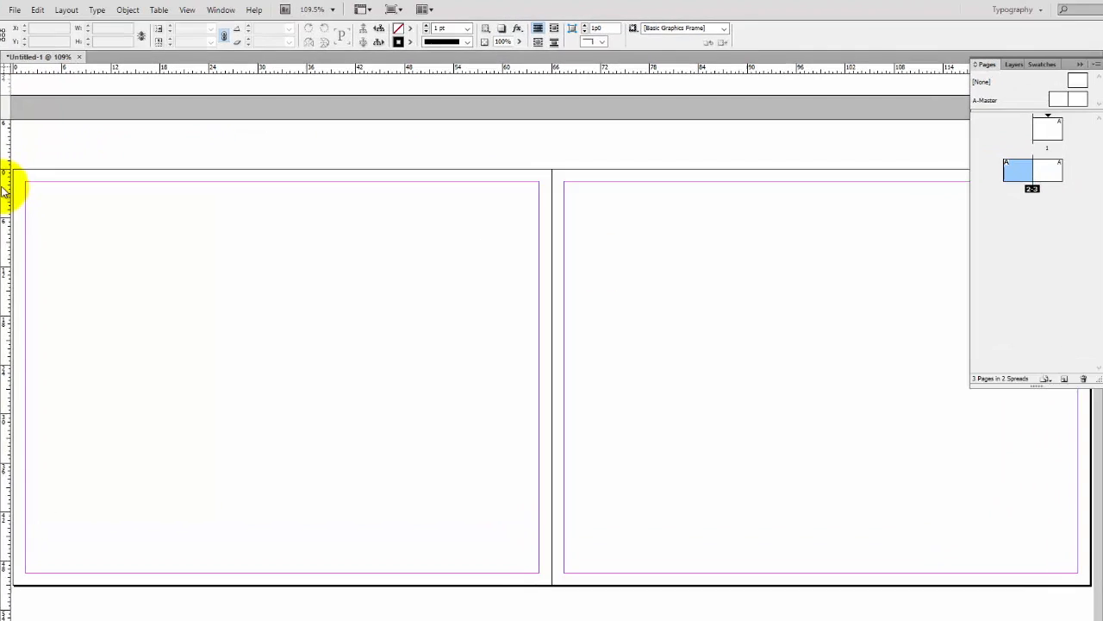
left_click(43, 12)
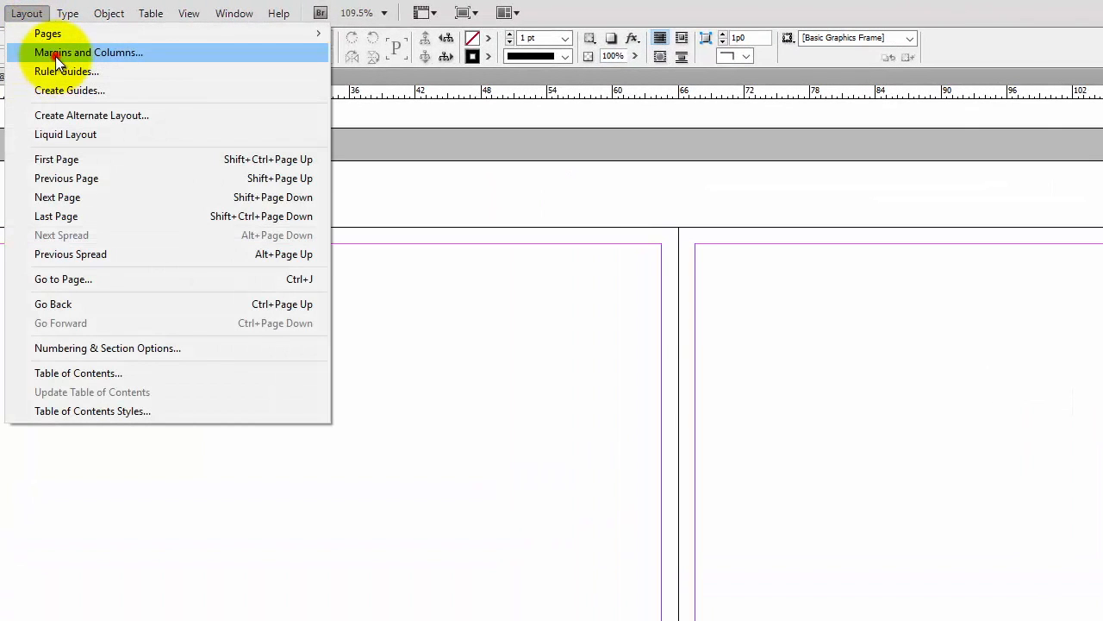
left_click(61, 48)
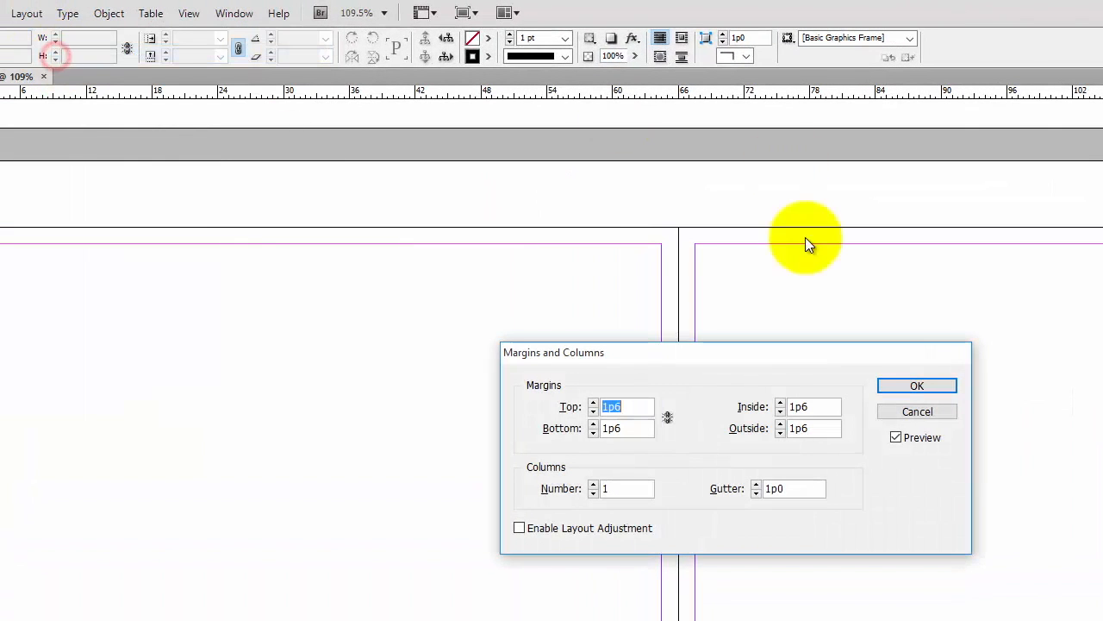
left_click(670, 417)
double_click(824, 406)
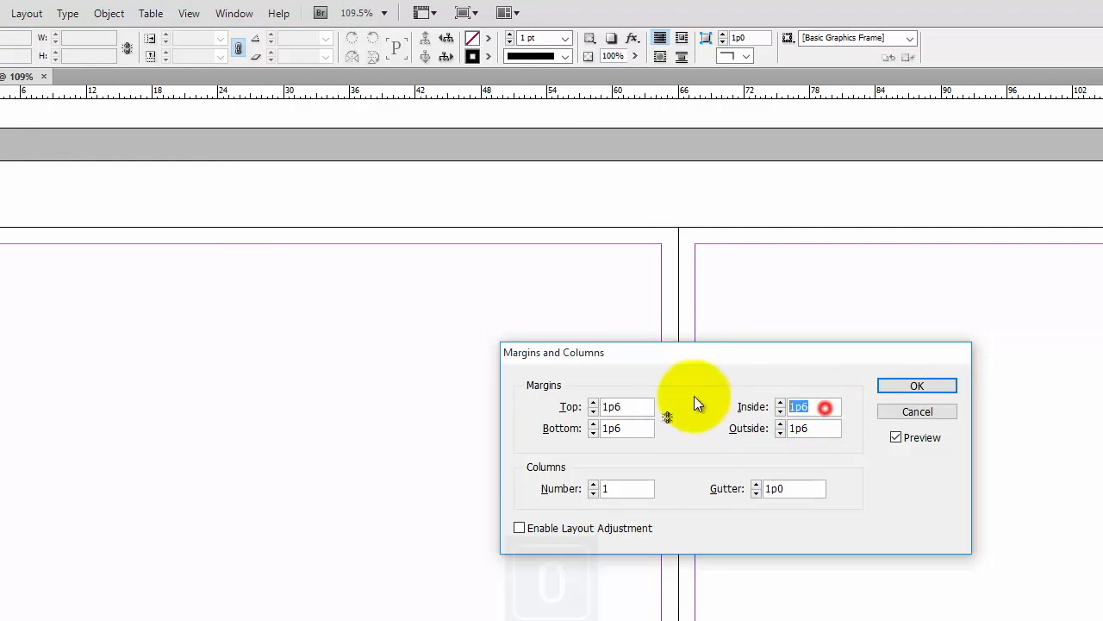
type("0.5")
key("Tab")
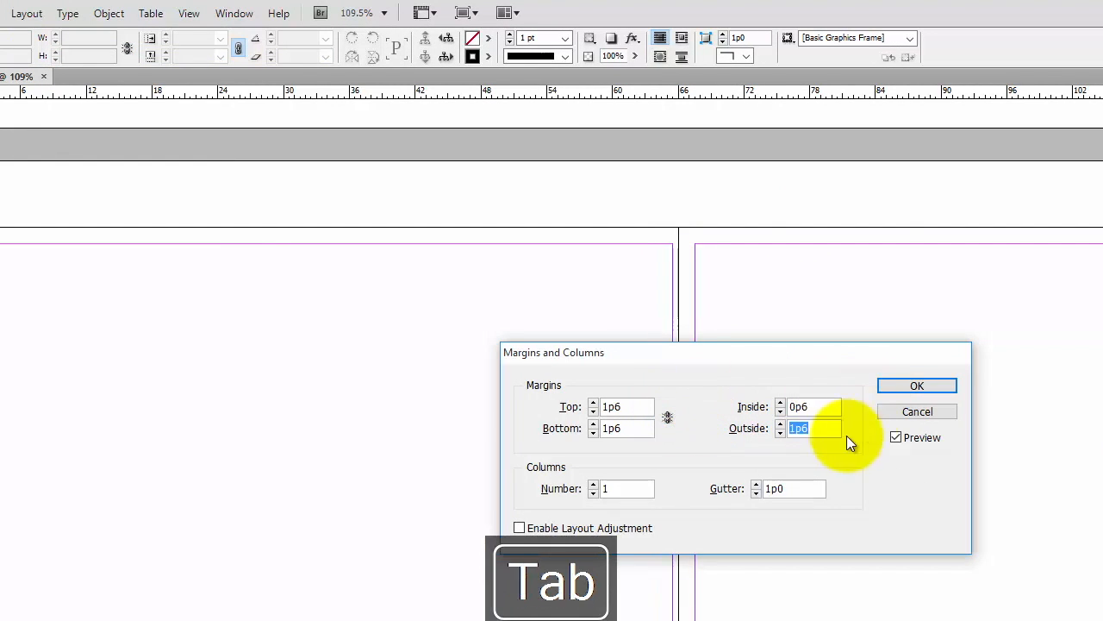
double_click(813, 406)
key("Delete")
type(".25 in")
key("Return")
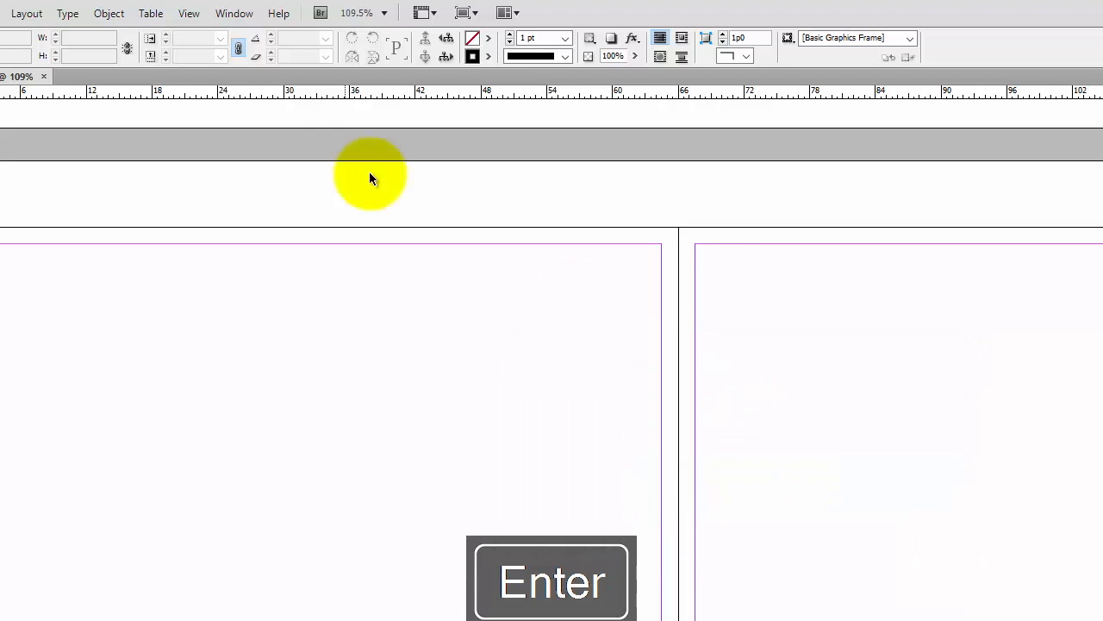
Switch the ruler units to inches
right_click(24, 62)
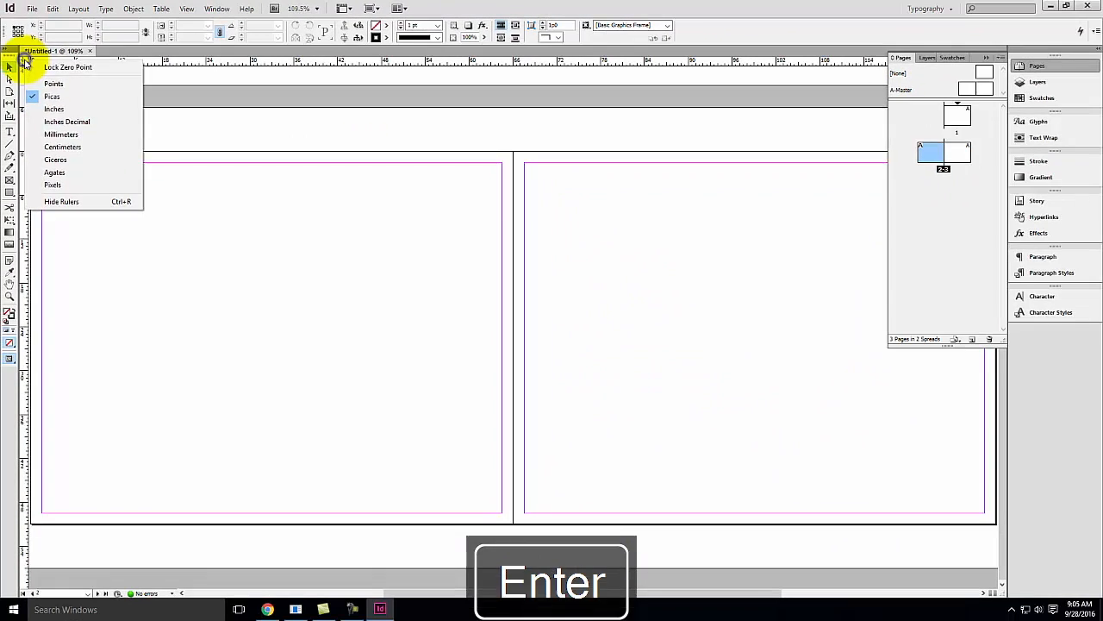
left_click(65, 109)
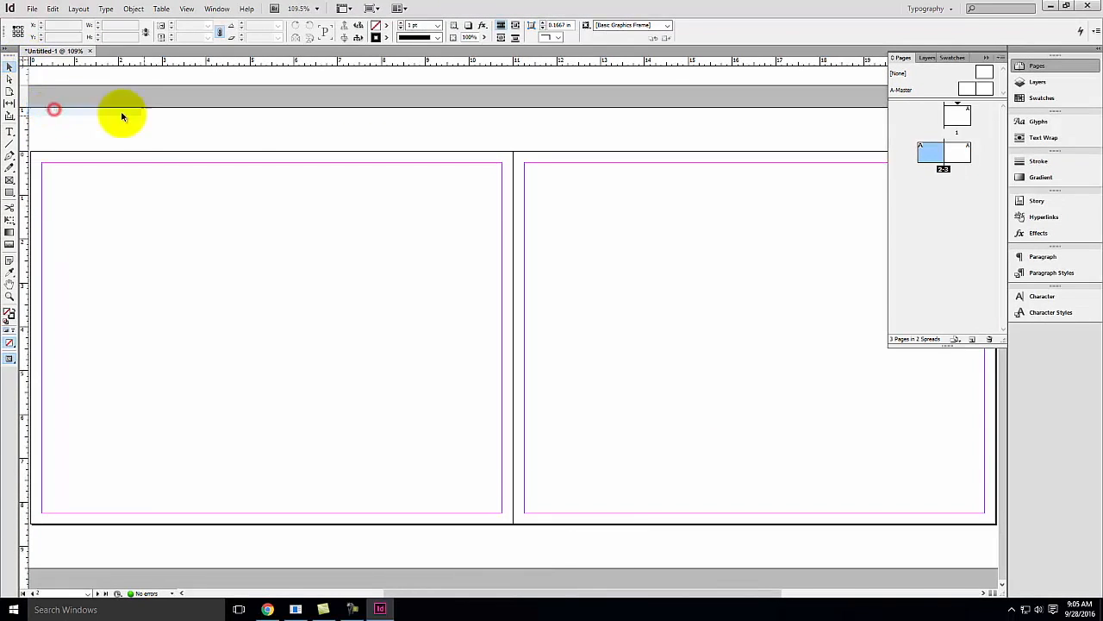
Set page 2's inside margin to 0.5 in and enable layout adjustment
left_click(79, 8)
left_click(94, 35)
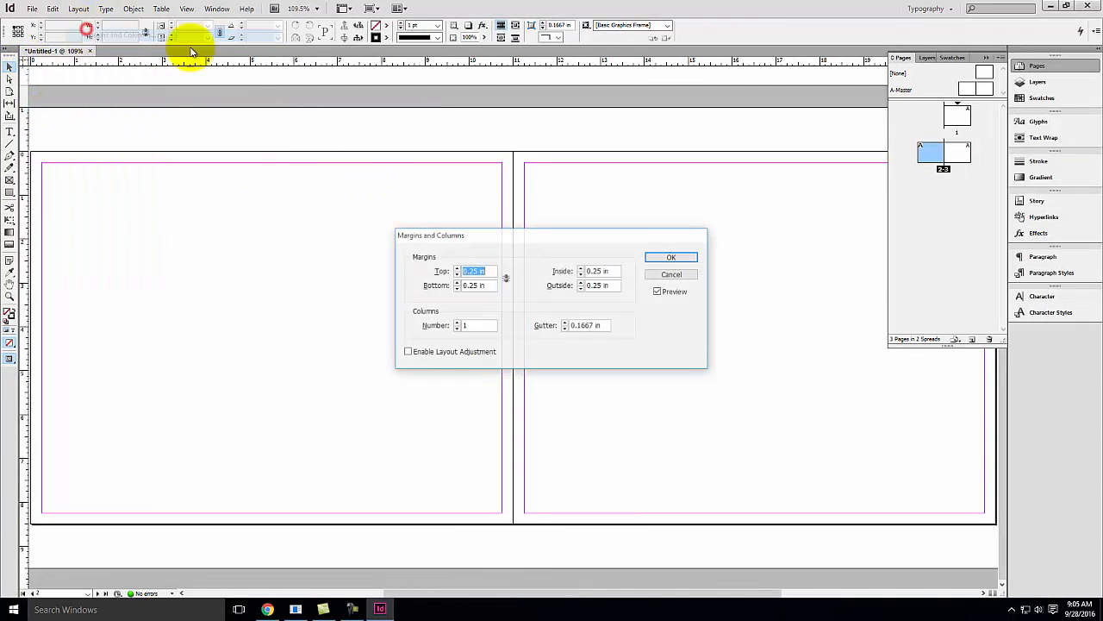
left_click(597, 272)
key("BackSpace")
key("Tab")
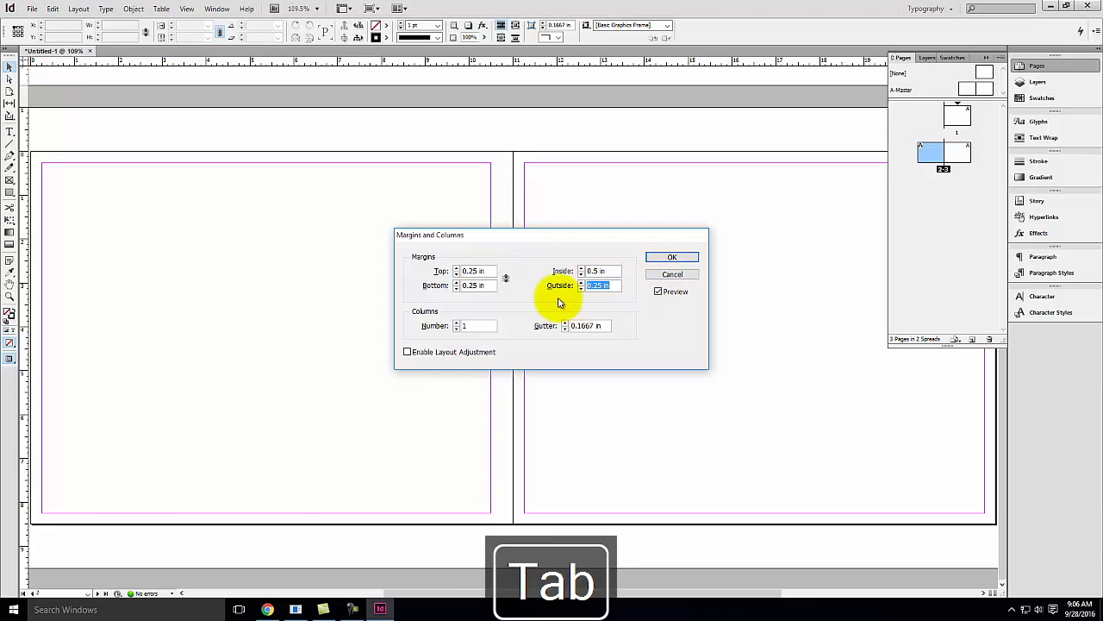
left_click(408, 351)
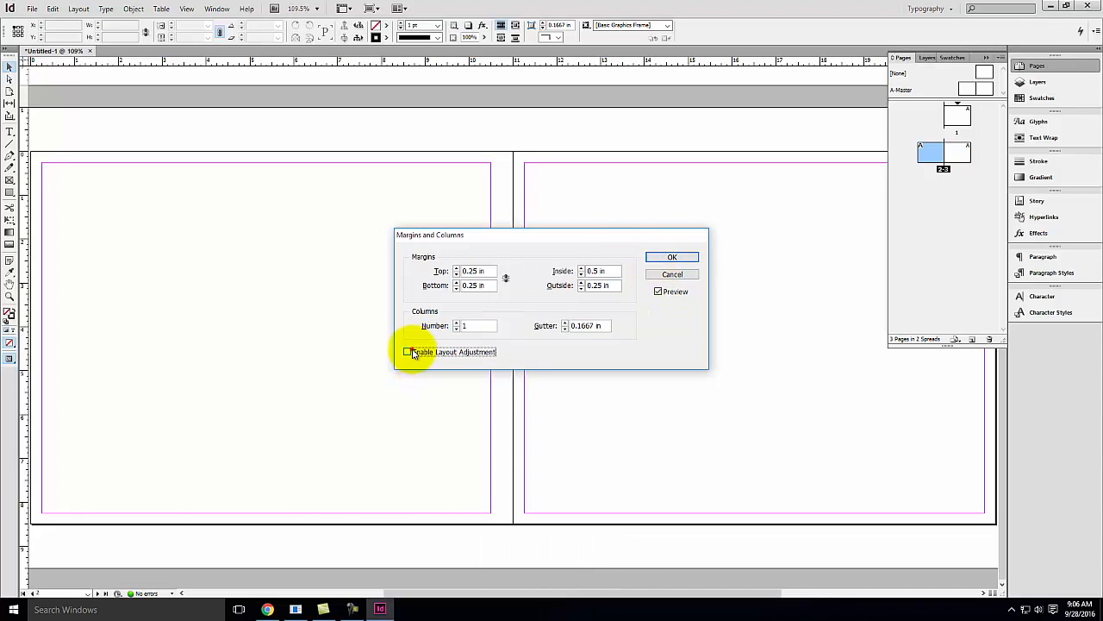
left_click(674, 258)
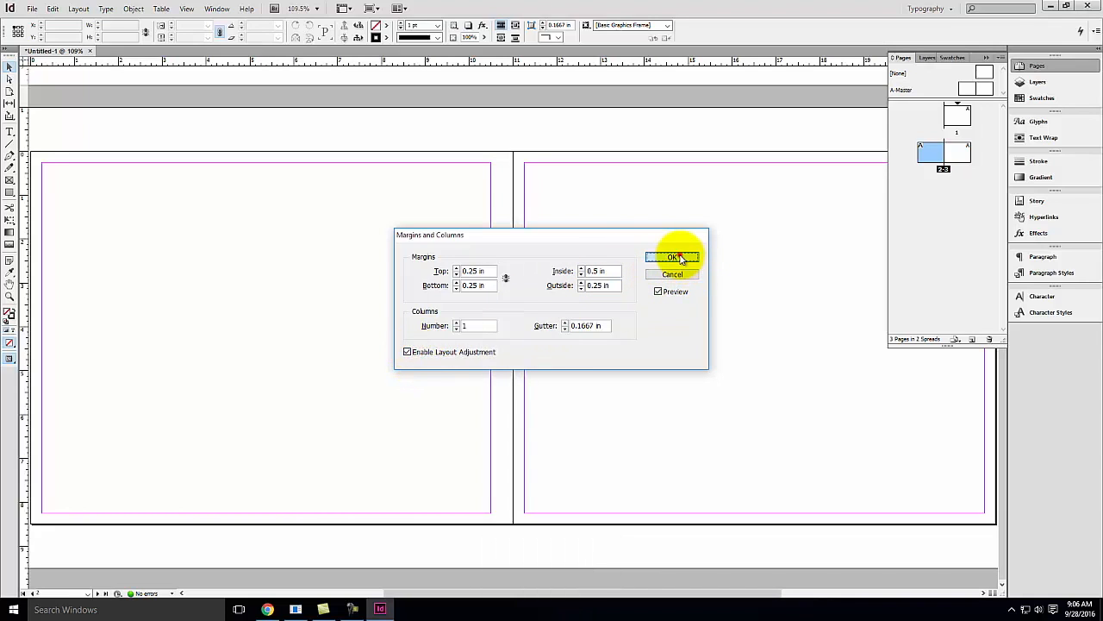
Select page 3 and set its inside margin to 0.5 in
double_click(954, 151)
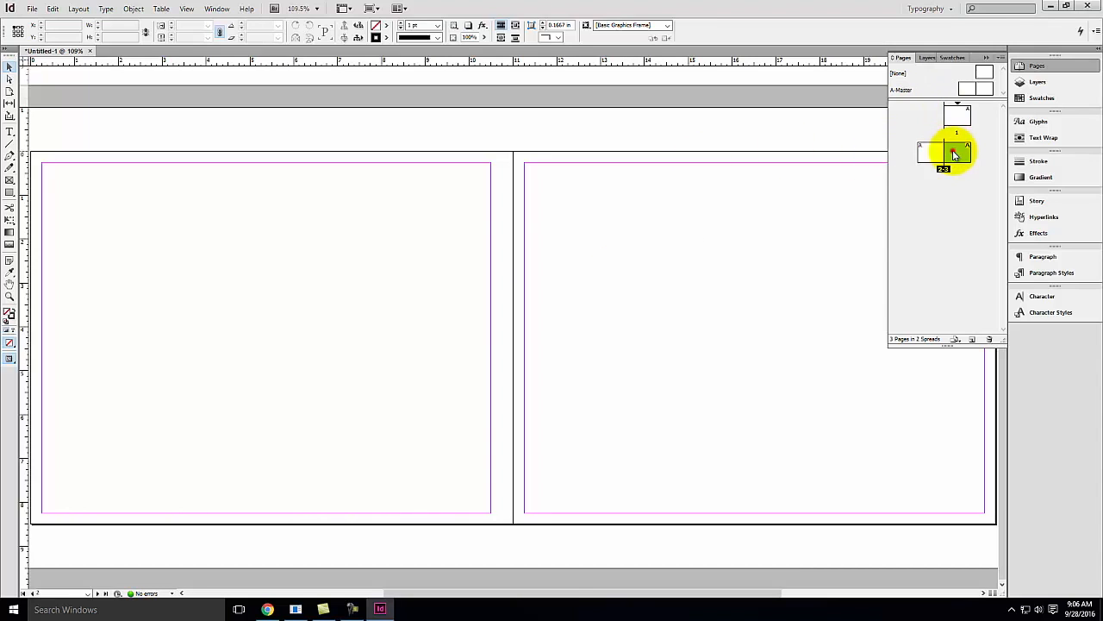
left_click(86, 7)
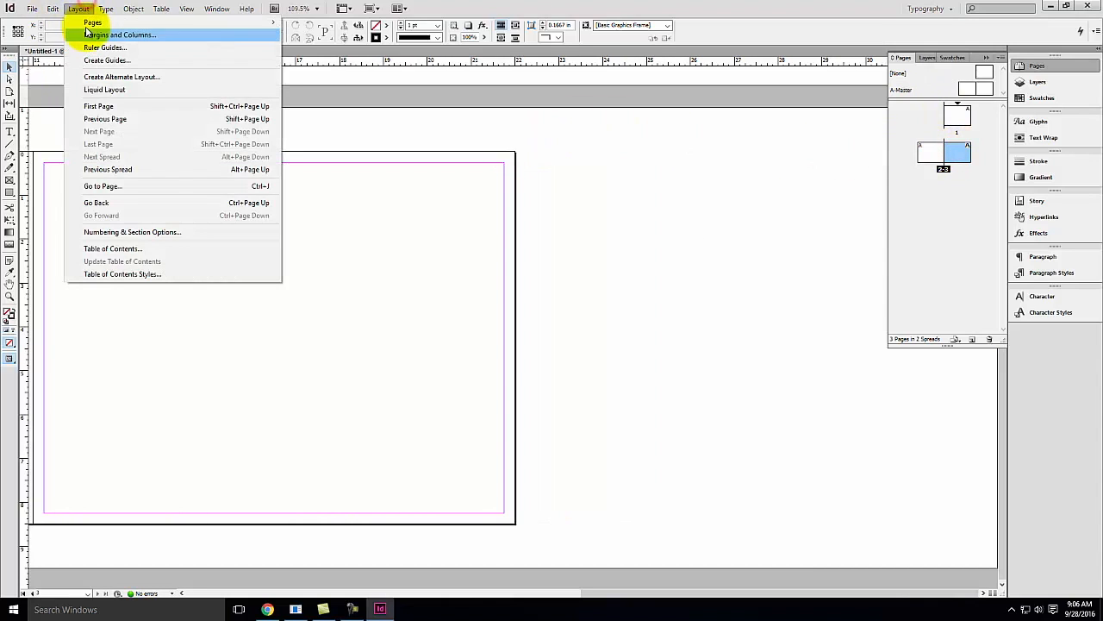
left_click(103, 35)
triple_click(607, 271)
type("0.5")
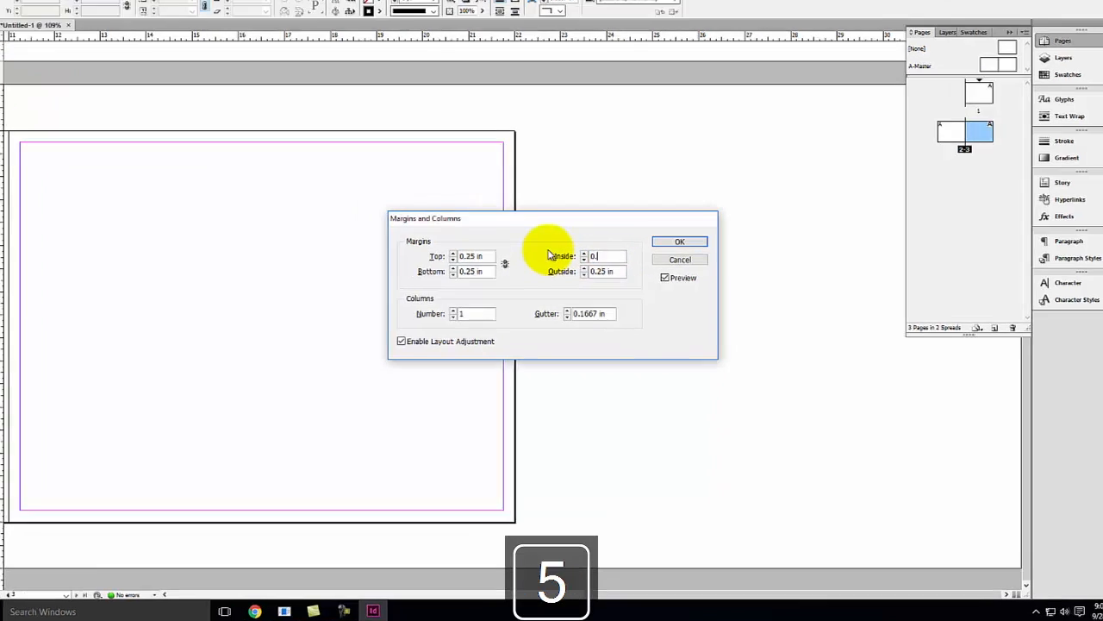
key("Tab")
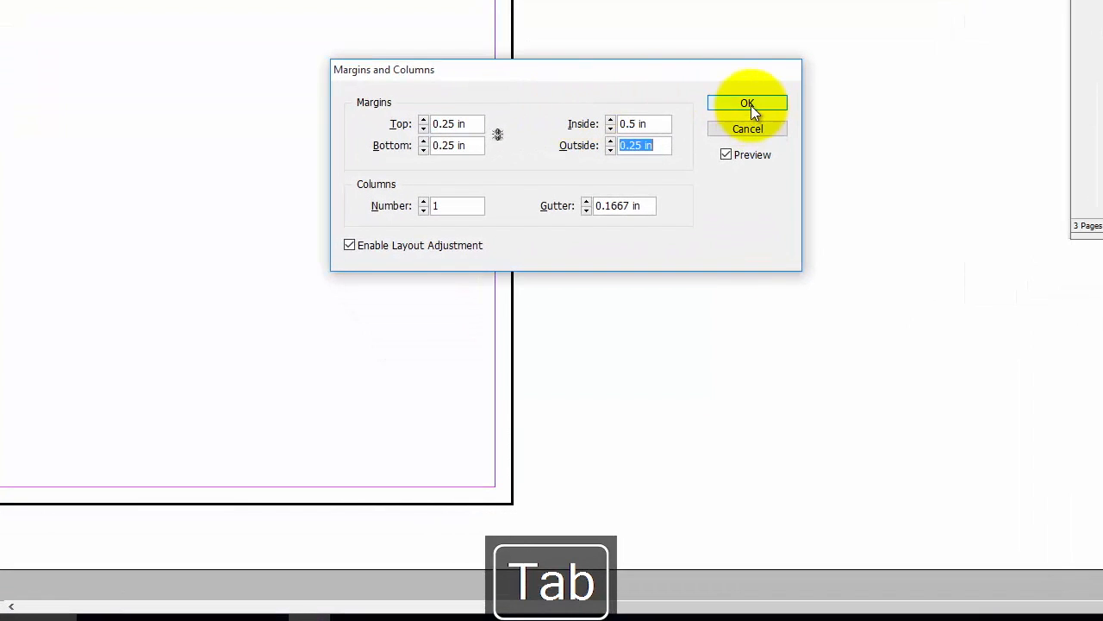
left_click(773, 104)
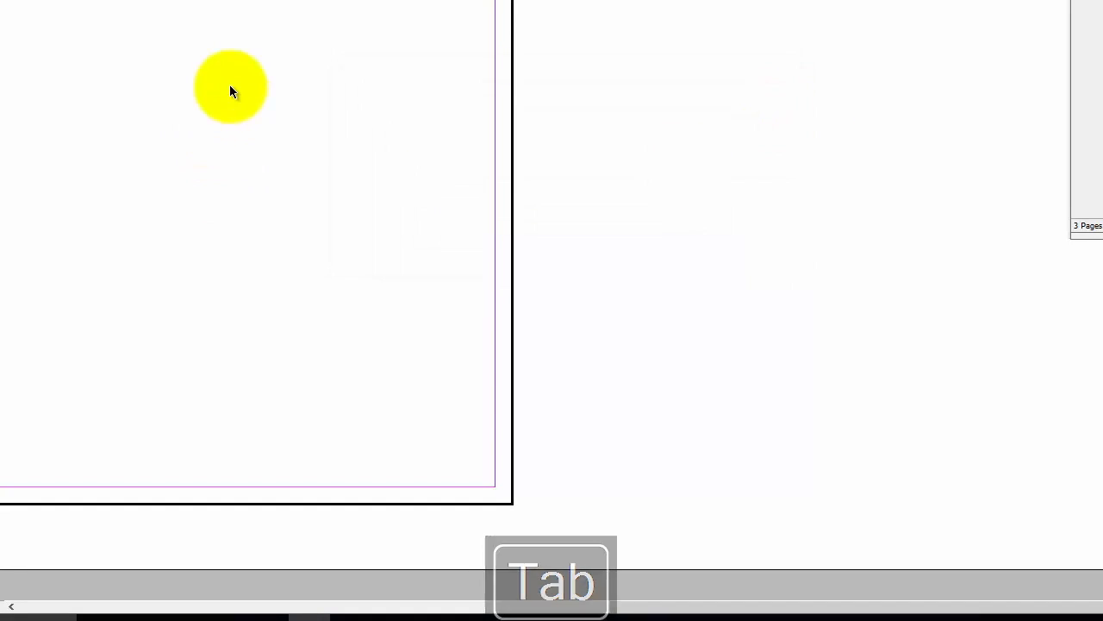
Open the A-Master and draw a small black-filled rectangle near the top of its right page
key("ctrl+0")
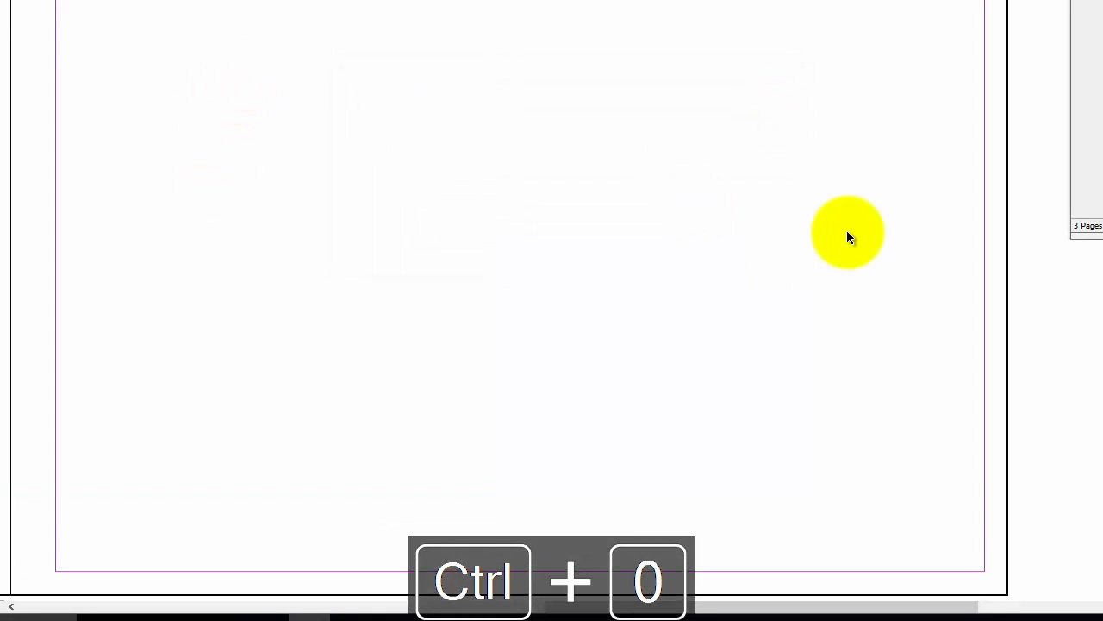
key("space")
left_click_drag(138, 112, 746, 123)
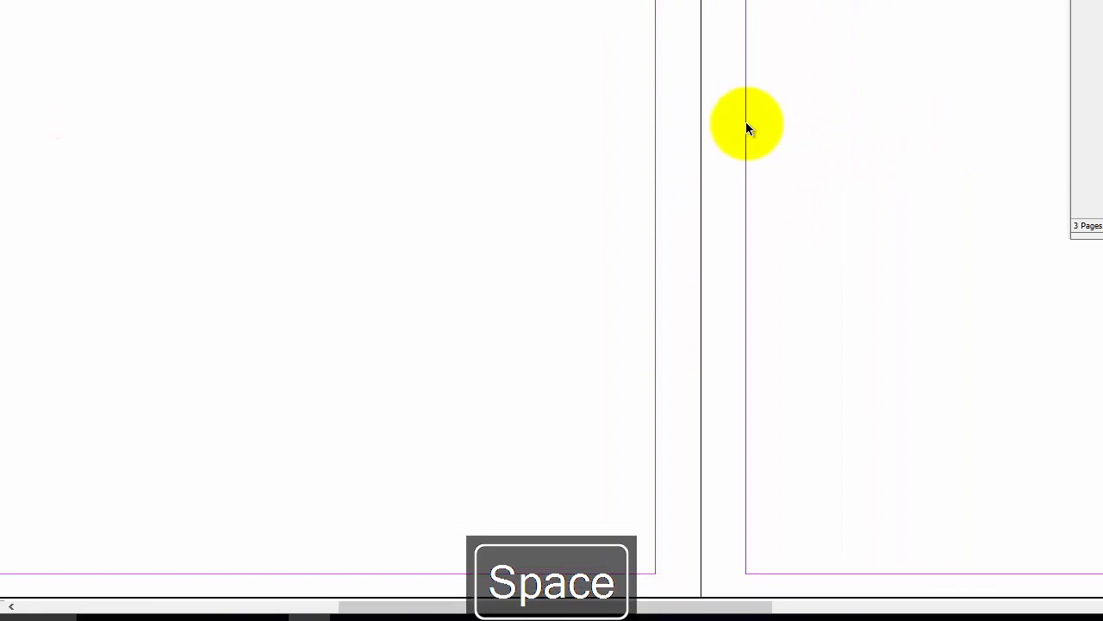
key("ctrl+minus")
key("ctrl+minus")
key("ctrl+minus")
key("space")
left_click_drag(783, 227, 707, 142)
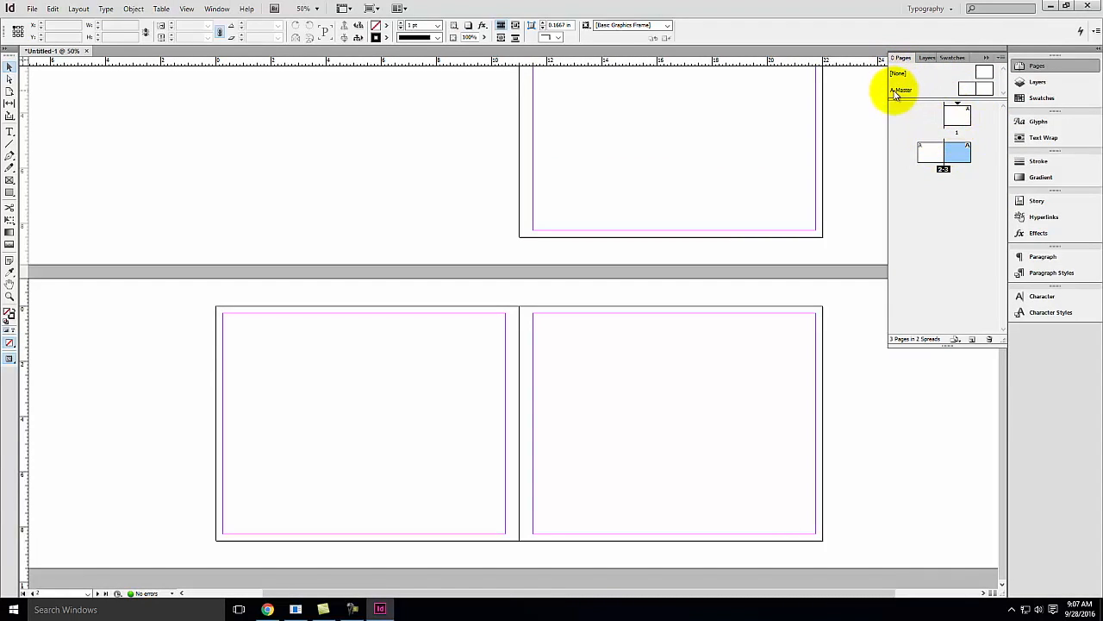
double_click(978, 89)
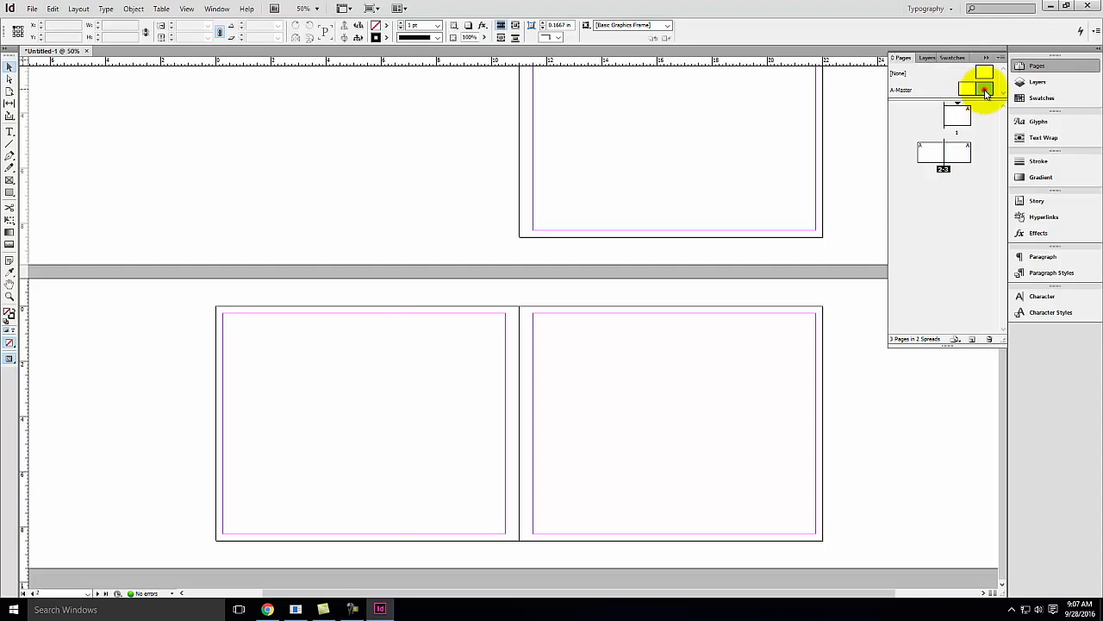
left_click(10, 192)
left_click_drag(620, 235, 642, 258)
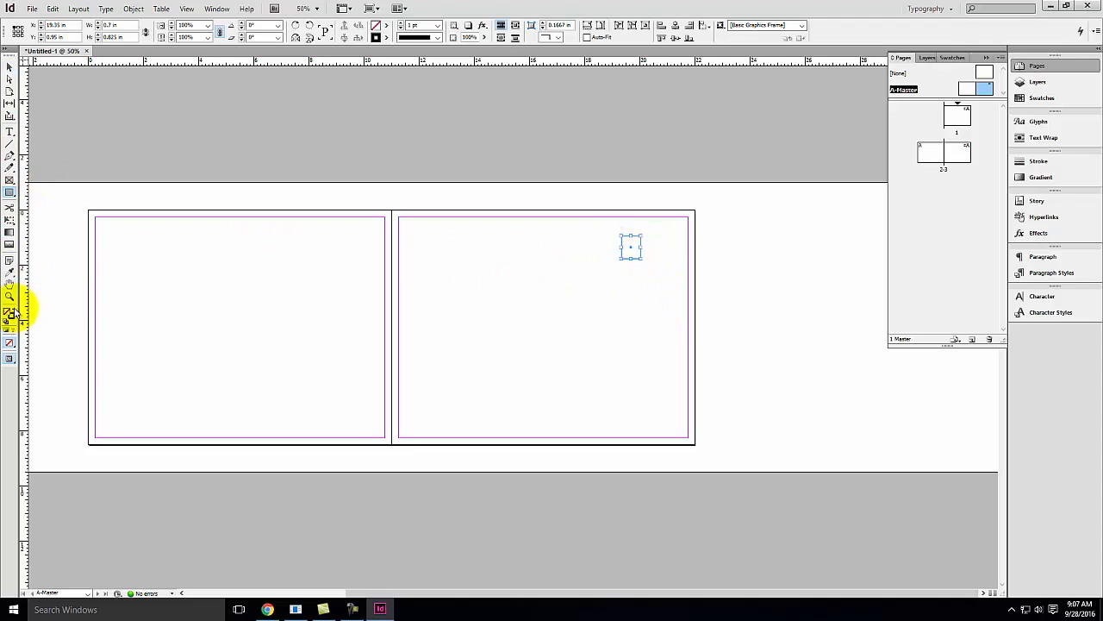
left_click(13, 308)
left_click(349, 162)
Go to page 1 and try to select the master rectangle on the document pages
left_click(10, 67)
double_click(960, 113)
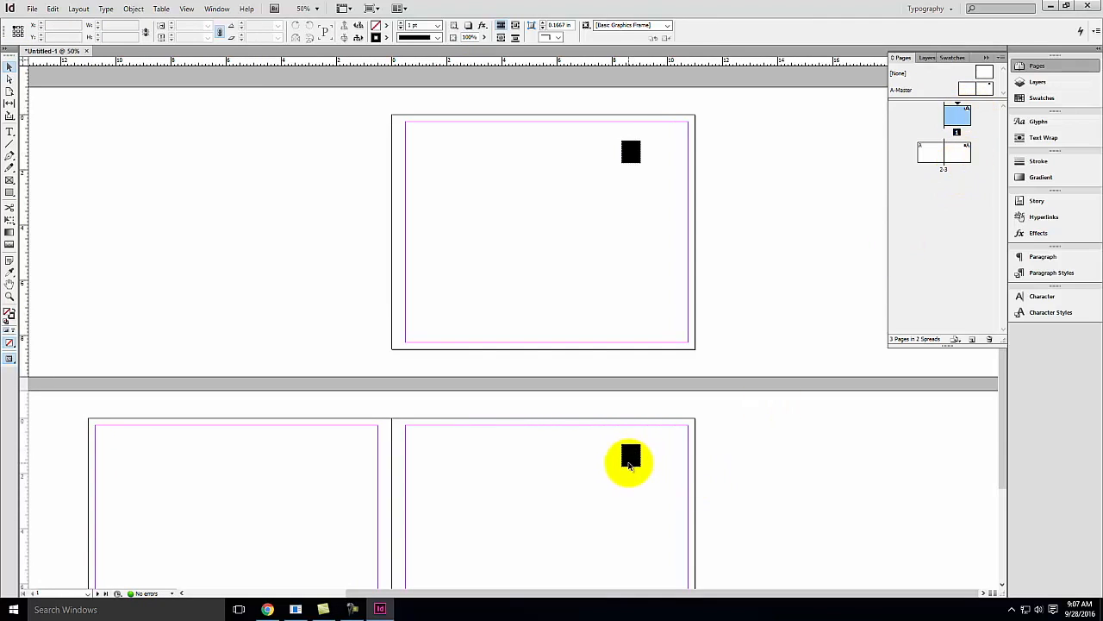
left_click(957, 115)
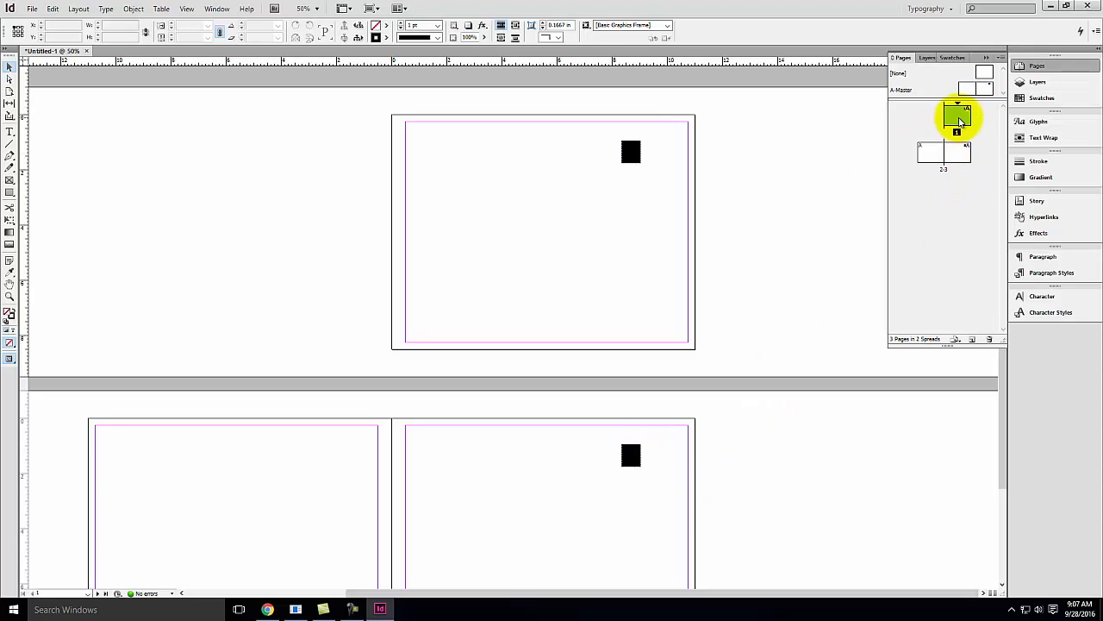
left_click(655, 140)
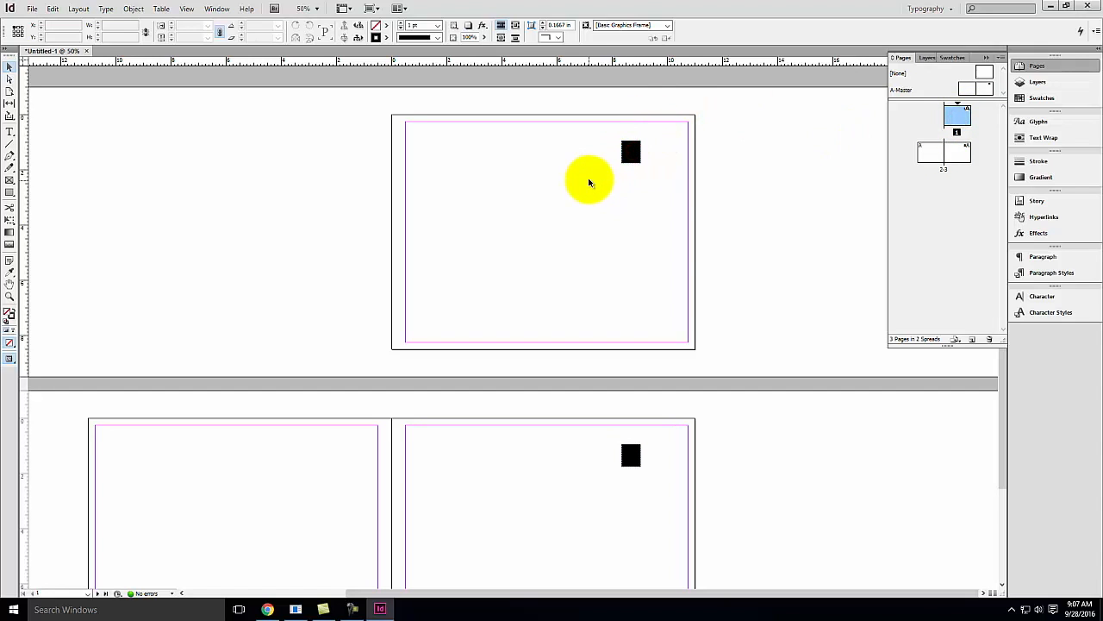
left_click(652, 133)
left_click(659, 446)
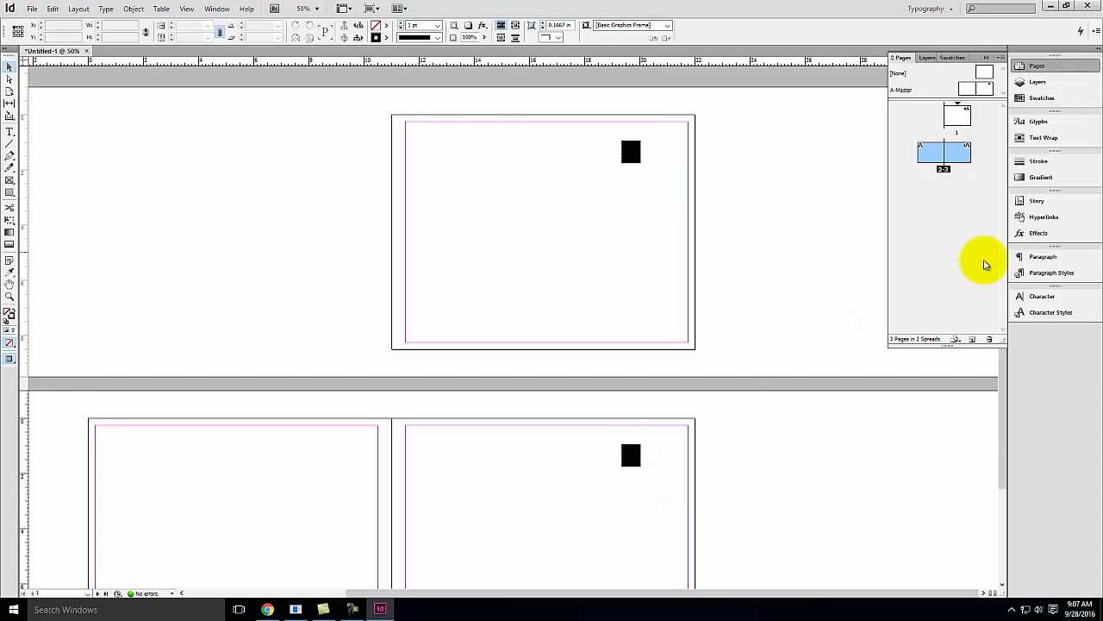
Return to the A-Master and delete the rectangle
double_click(984, 88)
key("Delete")
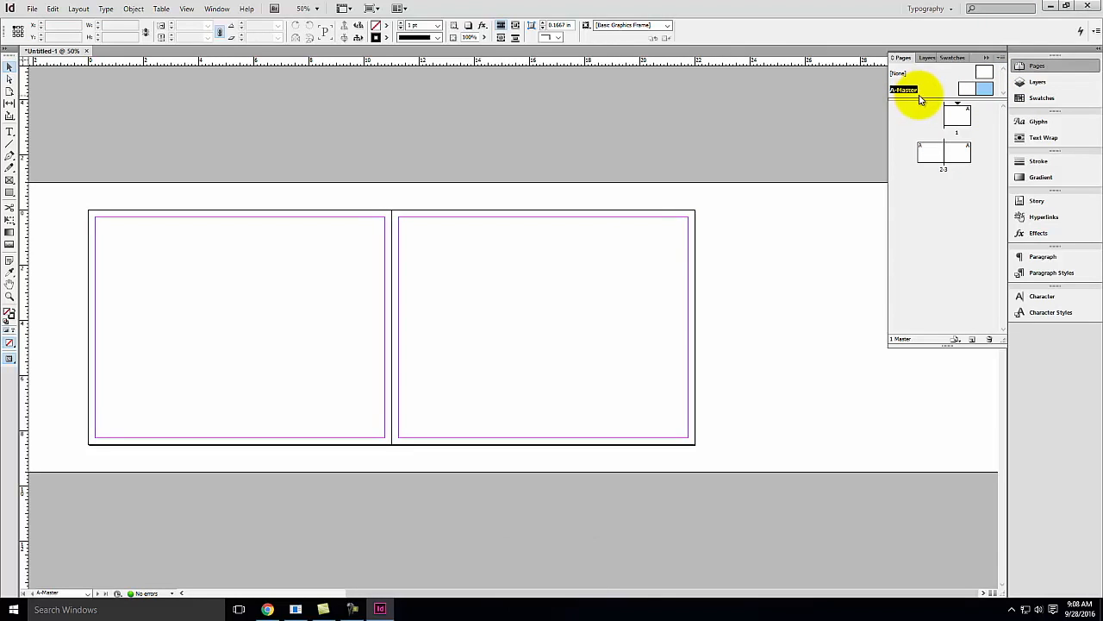
Create a new B-Master and select the A-Master again
left_click(972, 339)
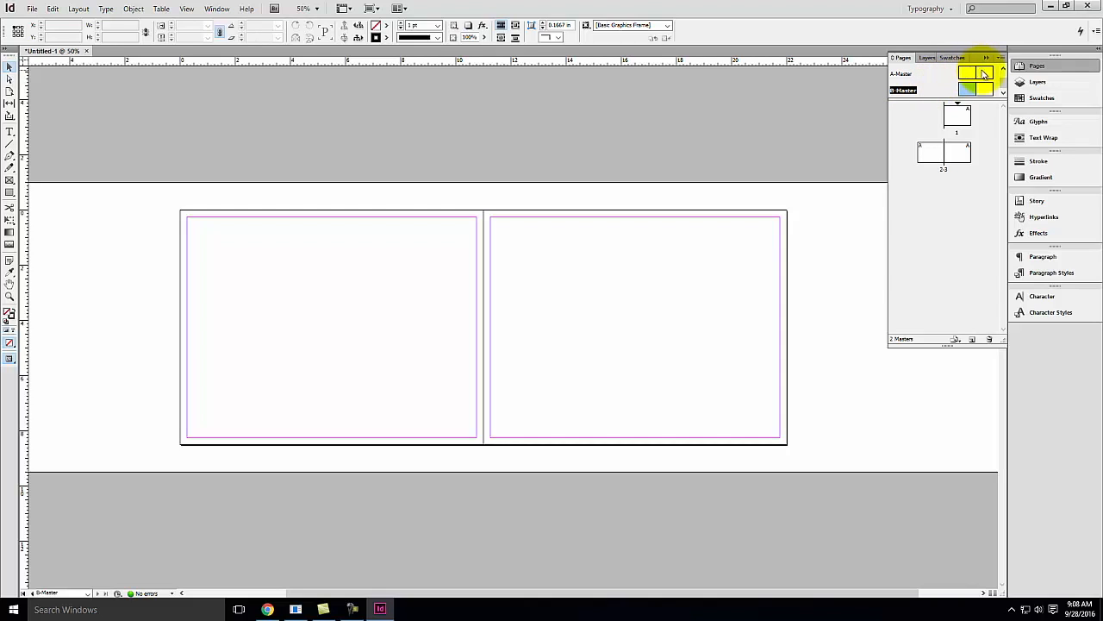
left_click(980, 73)
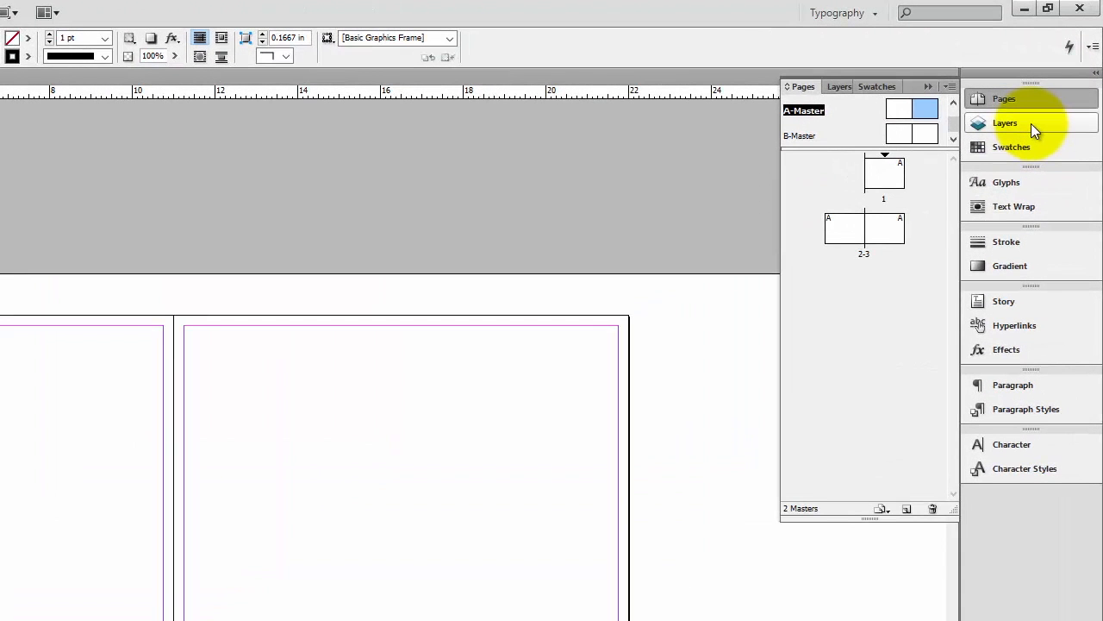
Add a new layer and name it Layout in its layer options
left_click(1031, 123)
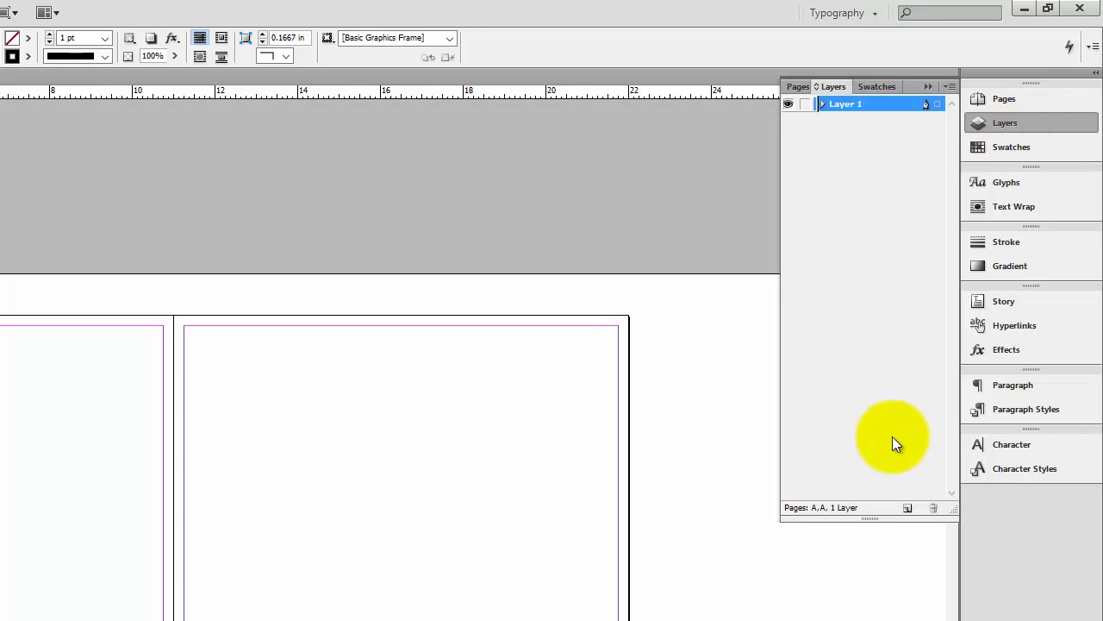
left_click(908, 510)
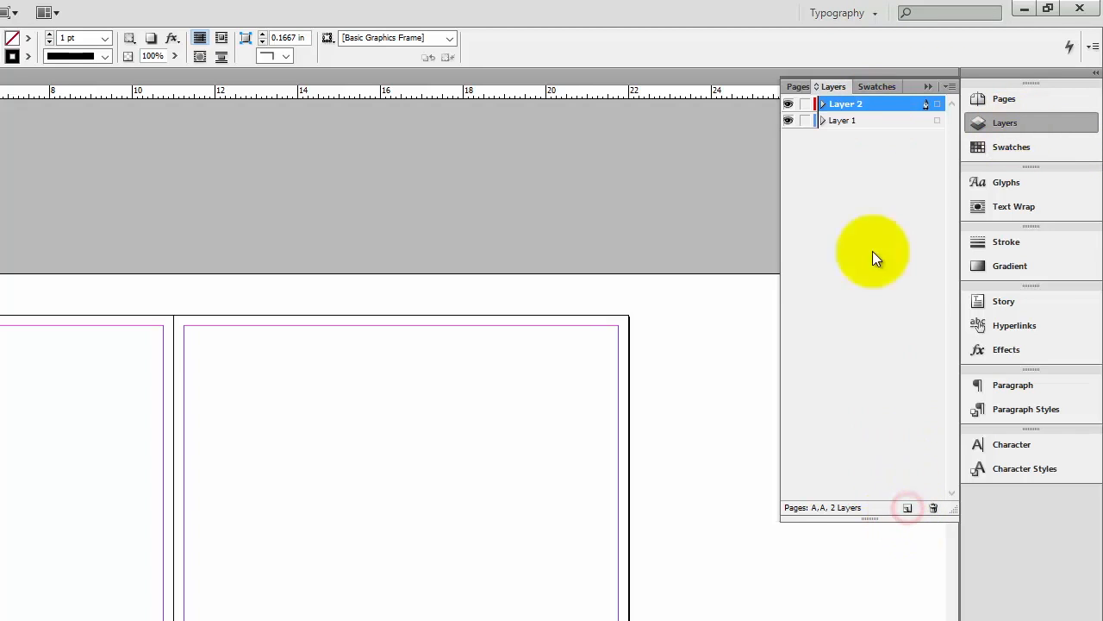
double_click(845, 103)
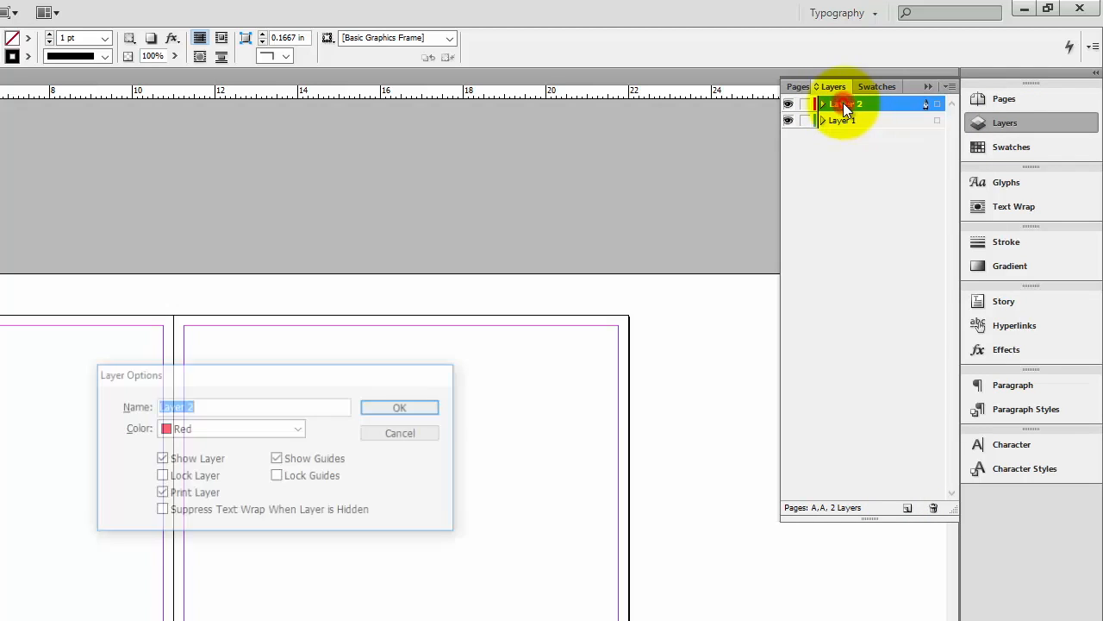
type("Layout")
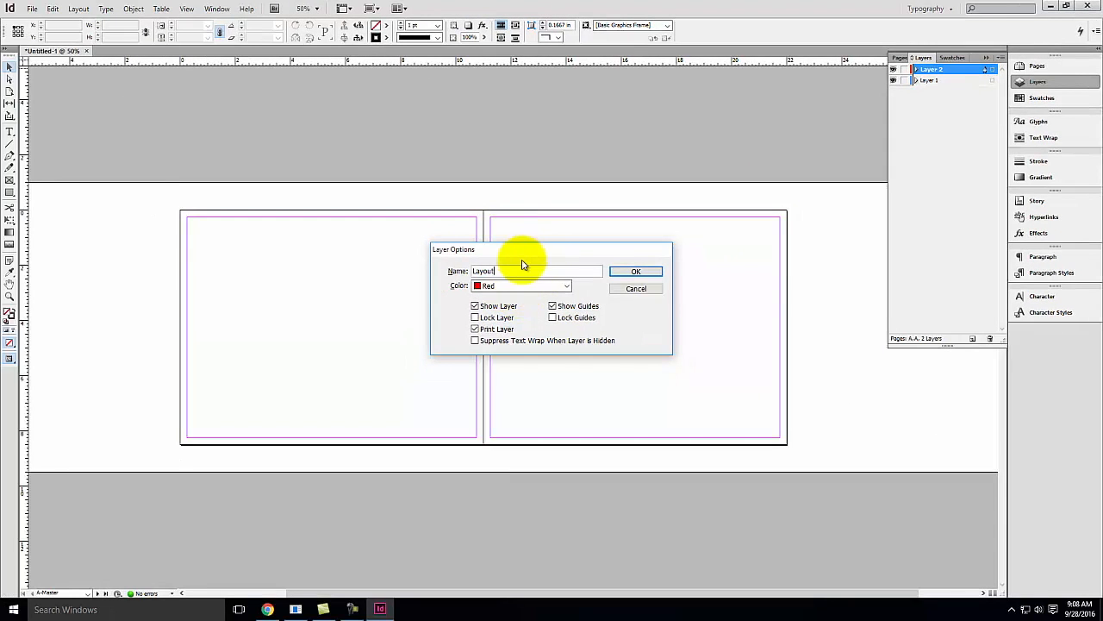
left_click(477, 333)
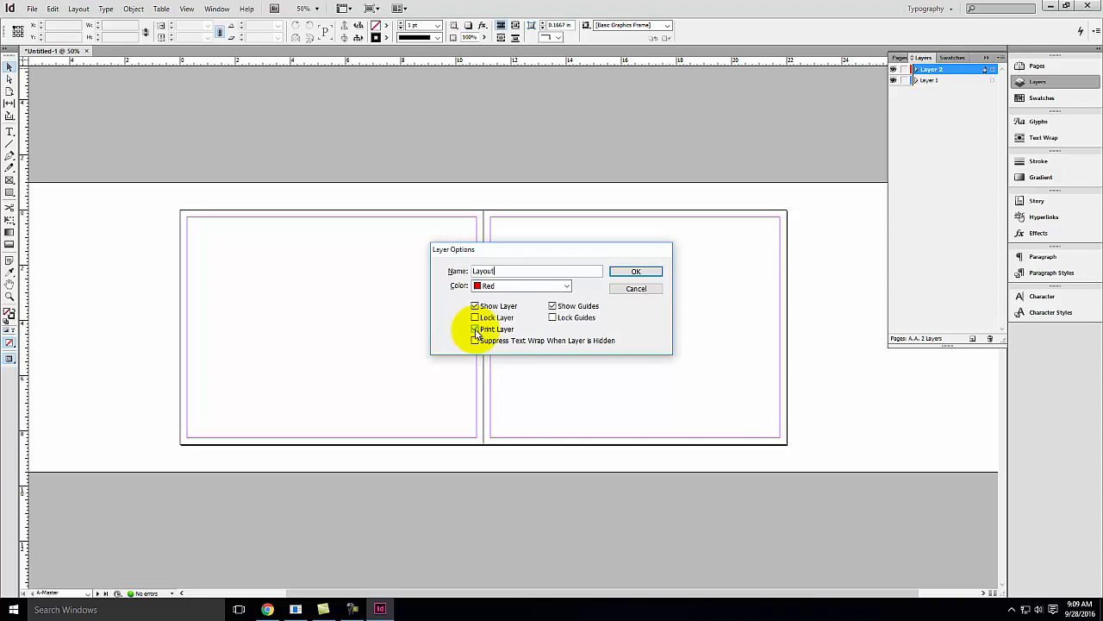
left_click(475, 330)
left_click(645, 272)
left_click(644, 272)
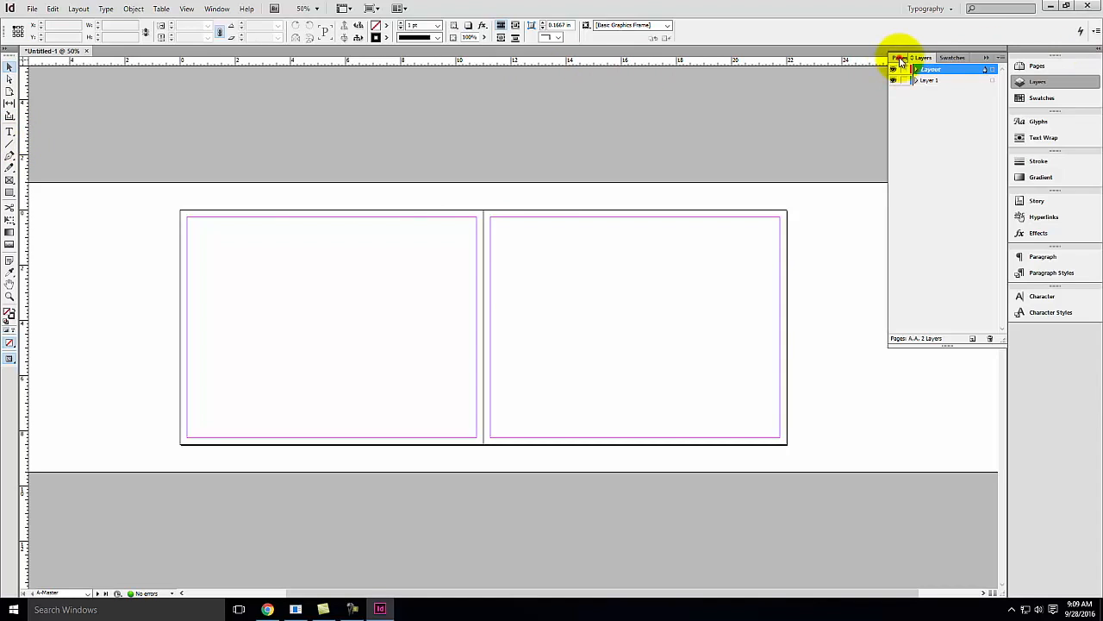
Open the A-Master spread for editing and fit it in view
left_click(900, 59)
double_click(990, 77)
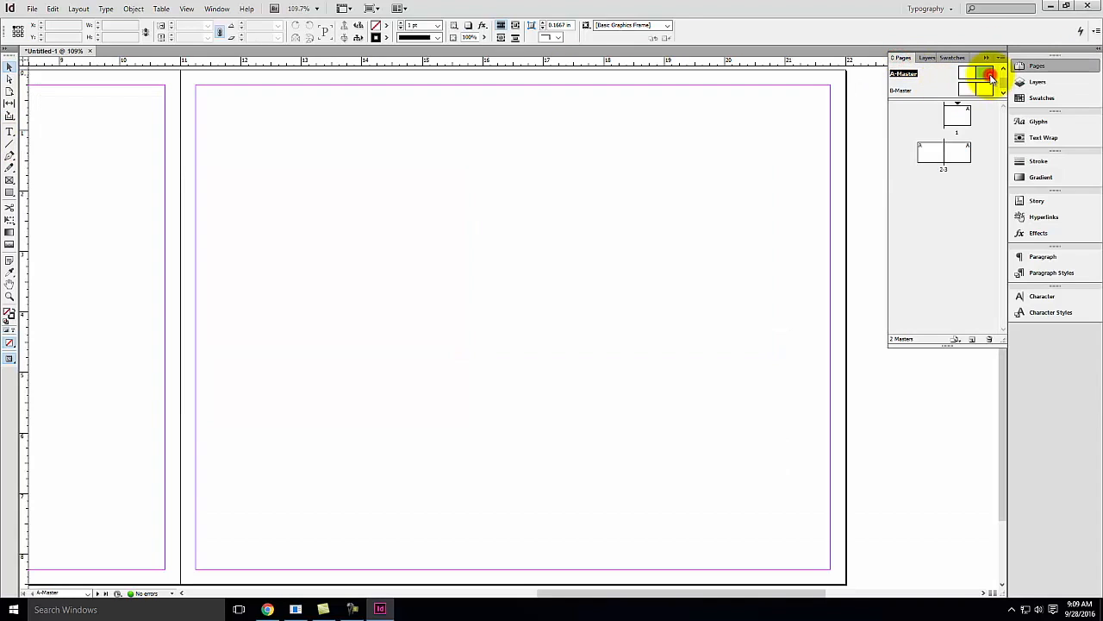
key("ctrl+minus")
key("ctrl+minus")
key("space")
left_click_drag(372, 217, 613, 219)
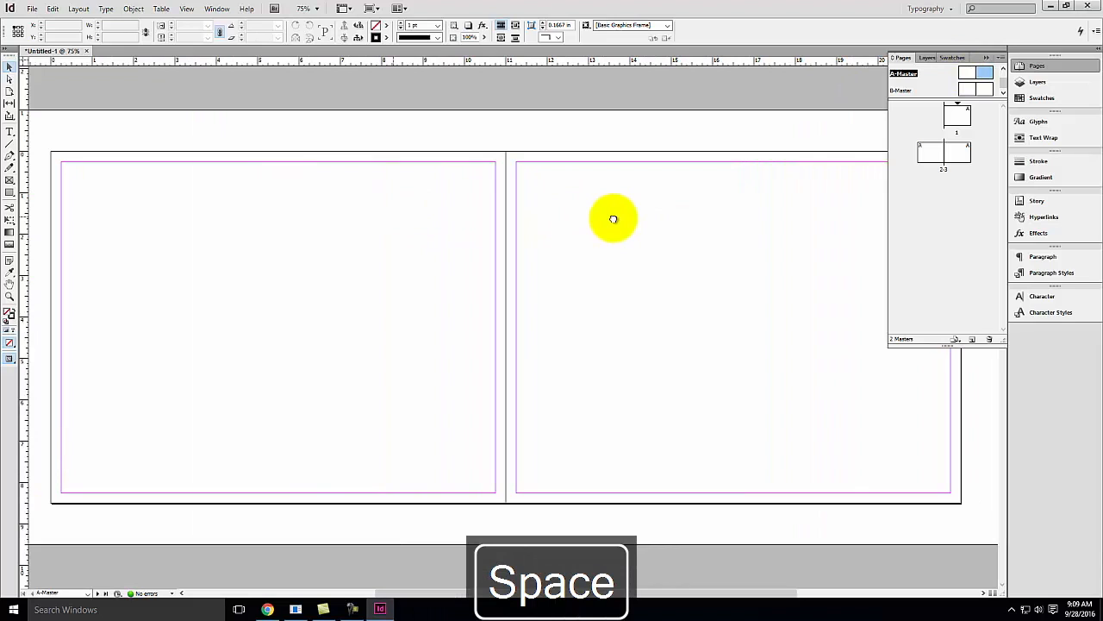
key("ctrl+minus")
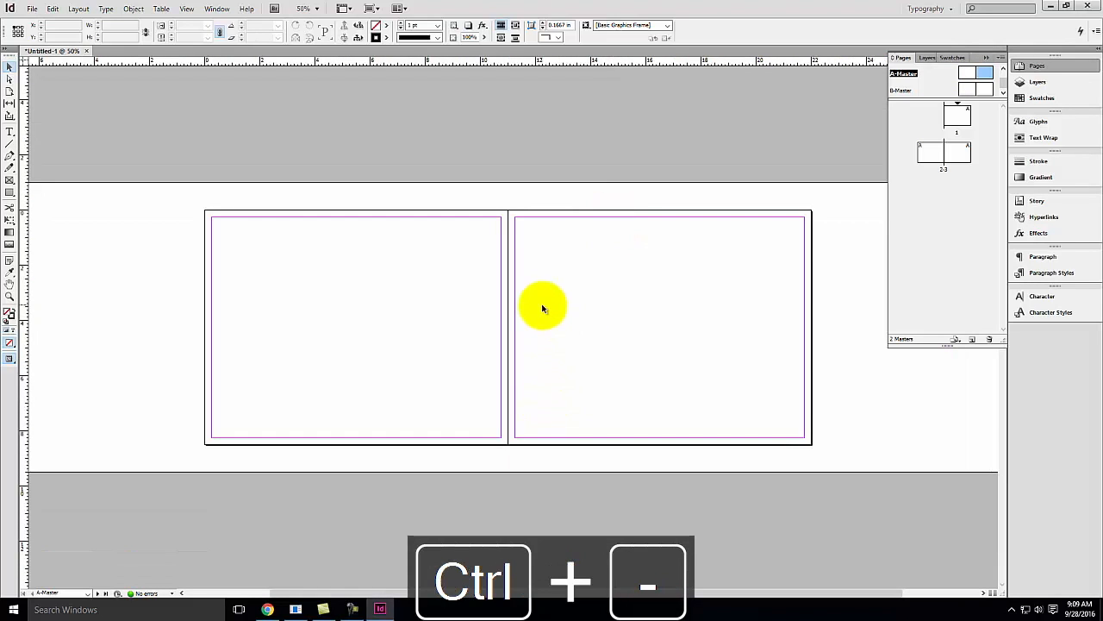
Switch to Chrome and maximize the Exercise 112 web page
left_click(268, 610)
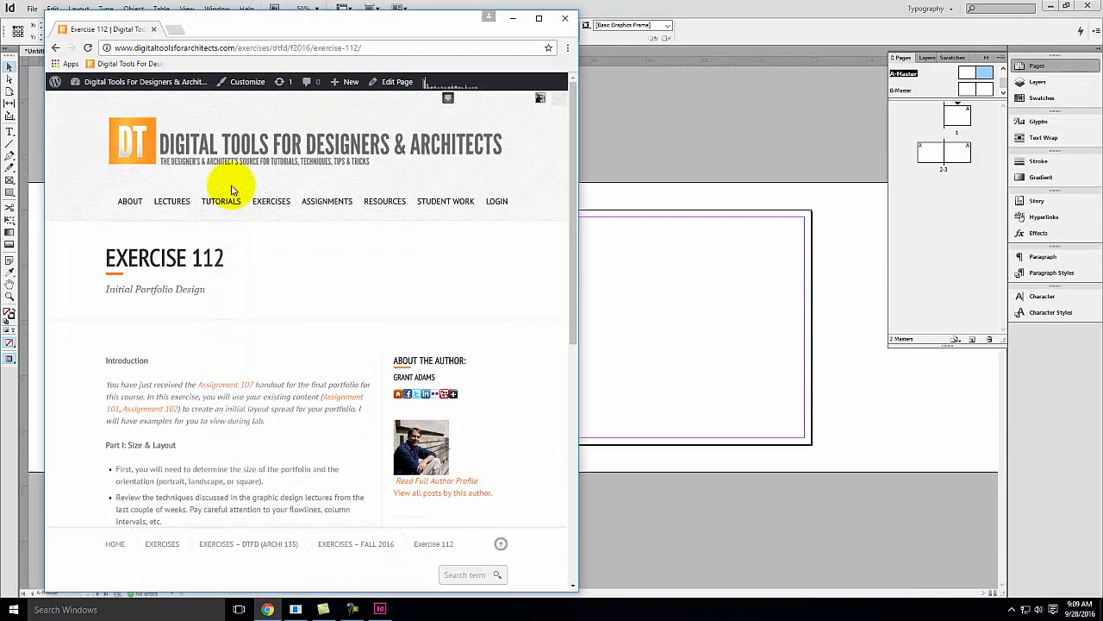
mouse_move(172, 202)
mouse_move(164, 222)
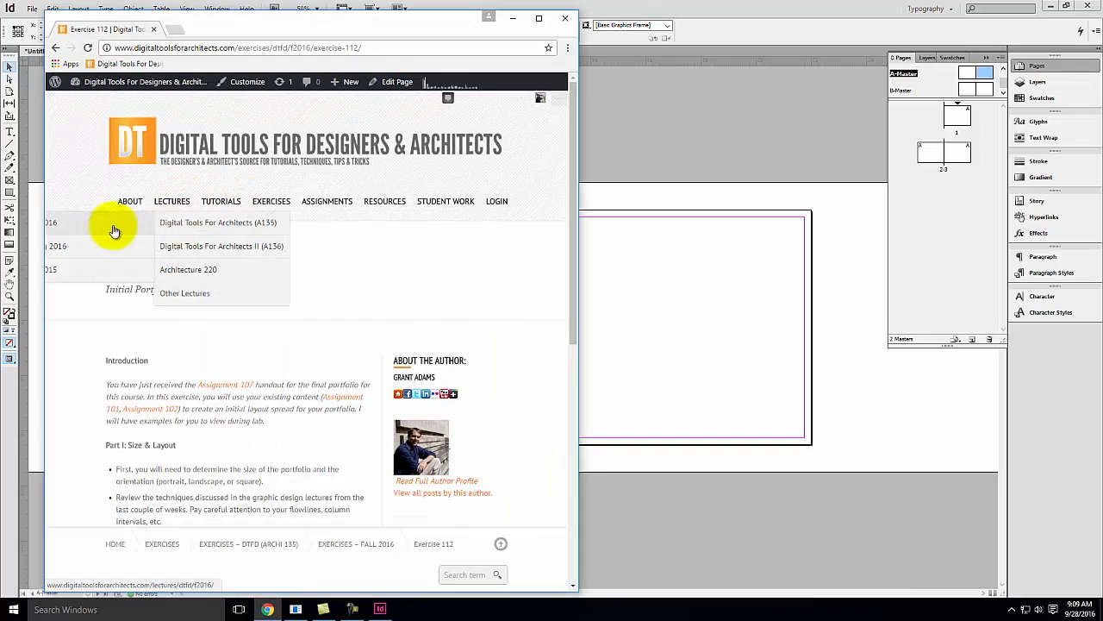
left_click_drag(366, 26, 469, 4)
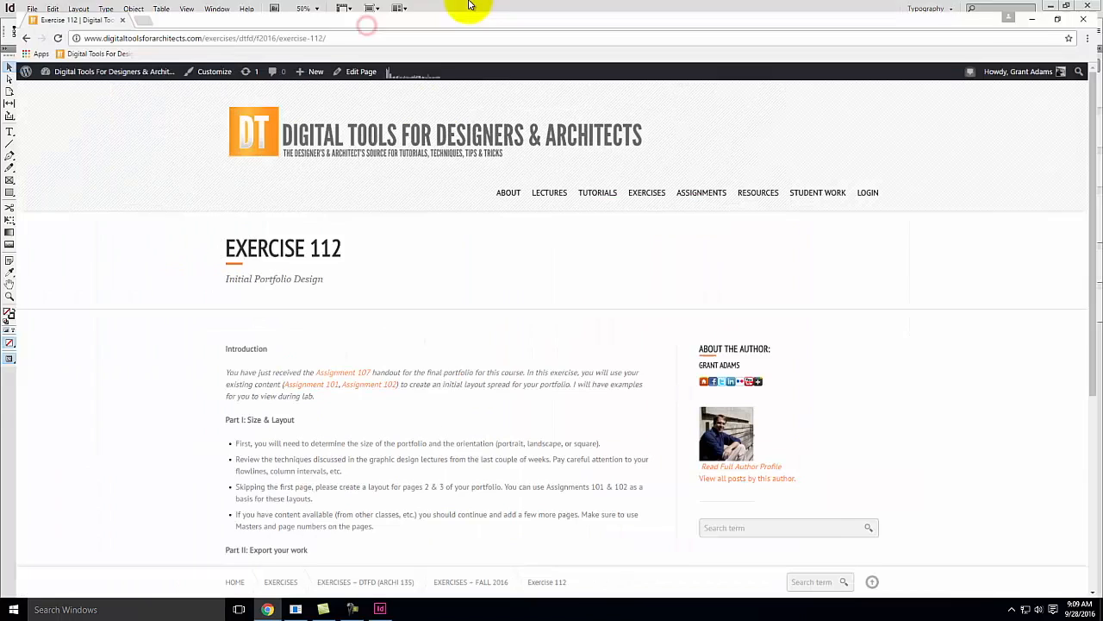
Open the Fall 2016 lectures list and go to Lecture 111
mouse_move(547, 183)
mouse_move(550, 212)
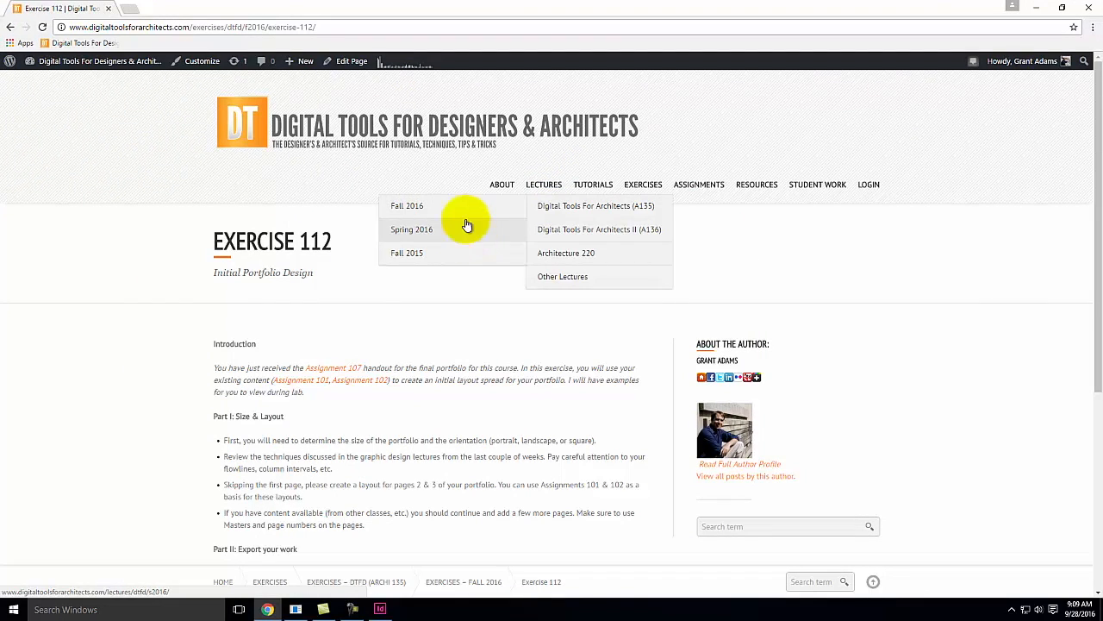
left_click(462, 210)
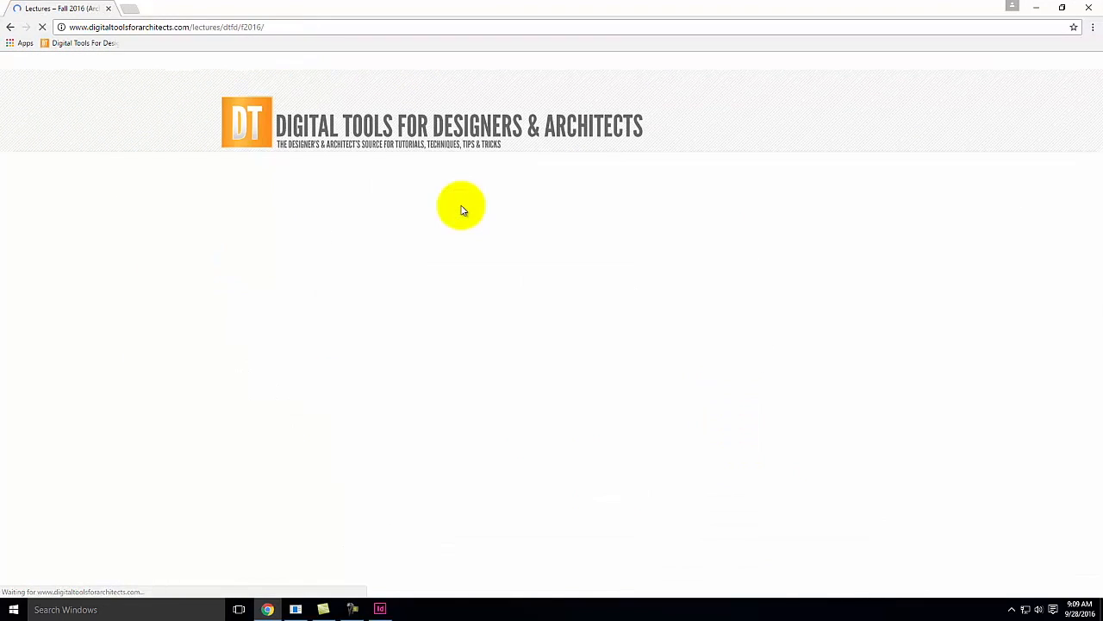
scroll(509, 318, "down", 1)
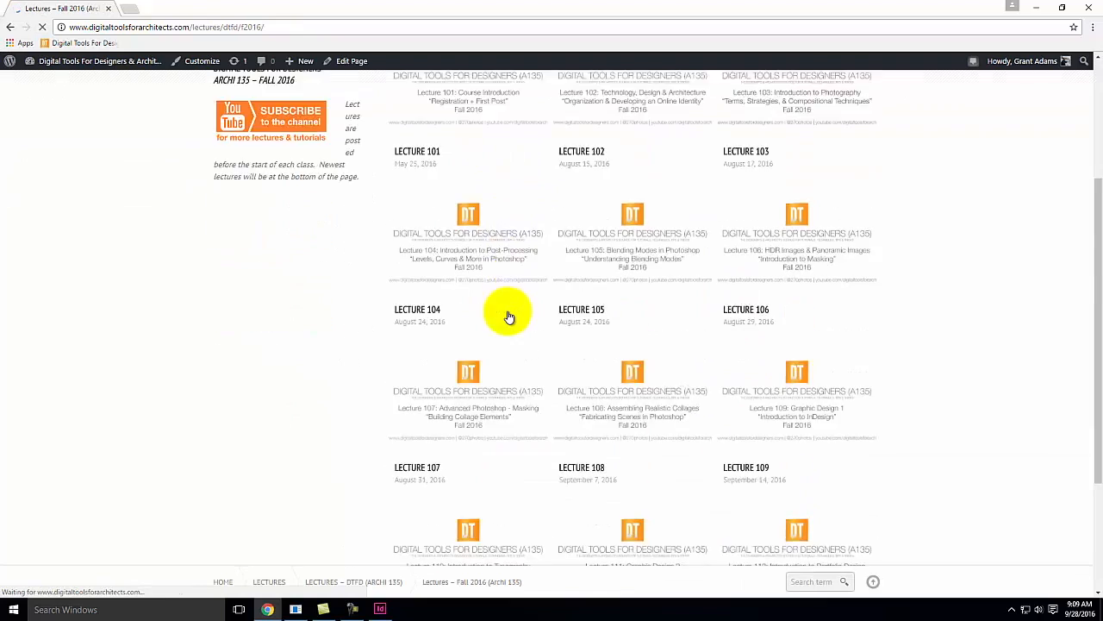
scroll(509, 317, "down", 3)
left_click(651, 370)
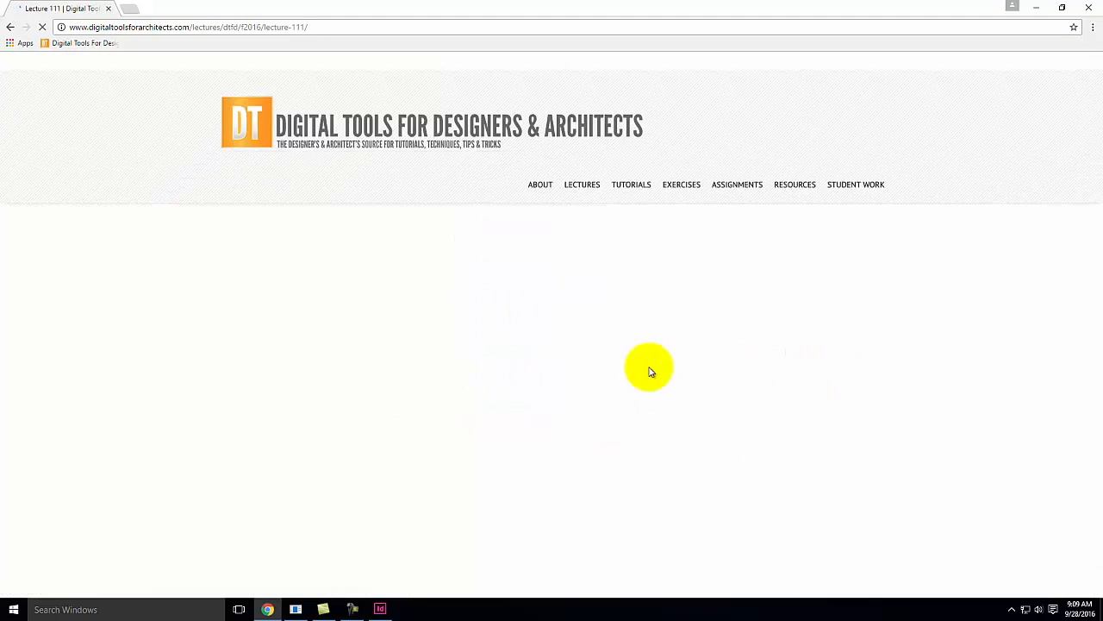
Open the printable PDF of Lecture 111
scroll(446, 365, "down", 3)
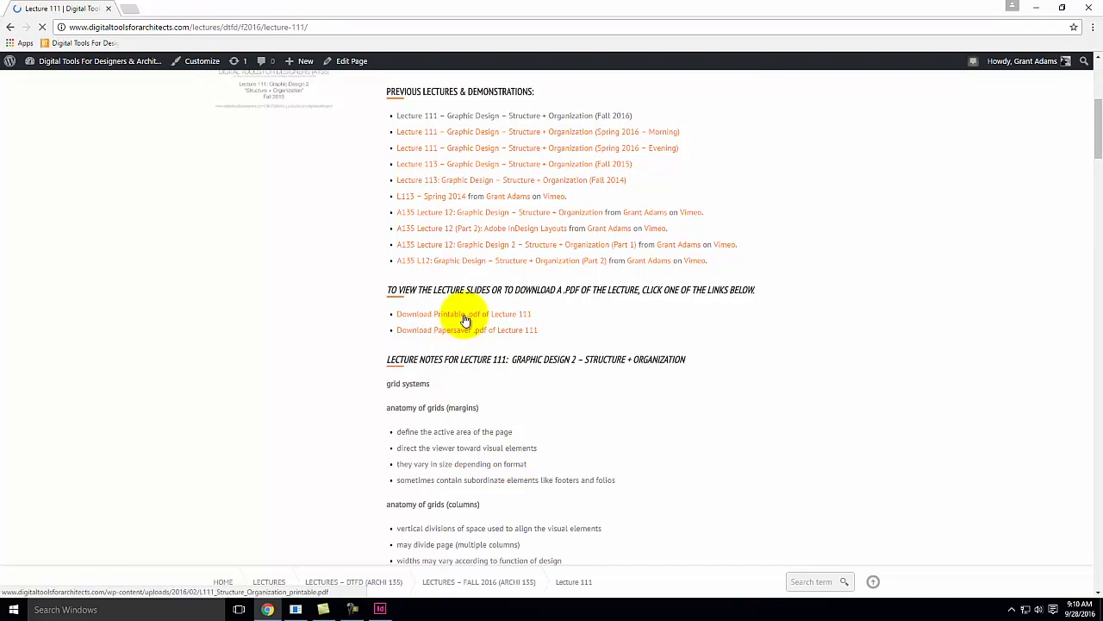
left_click(464, 318)
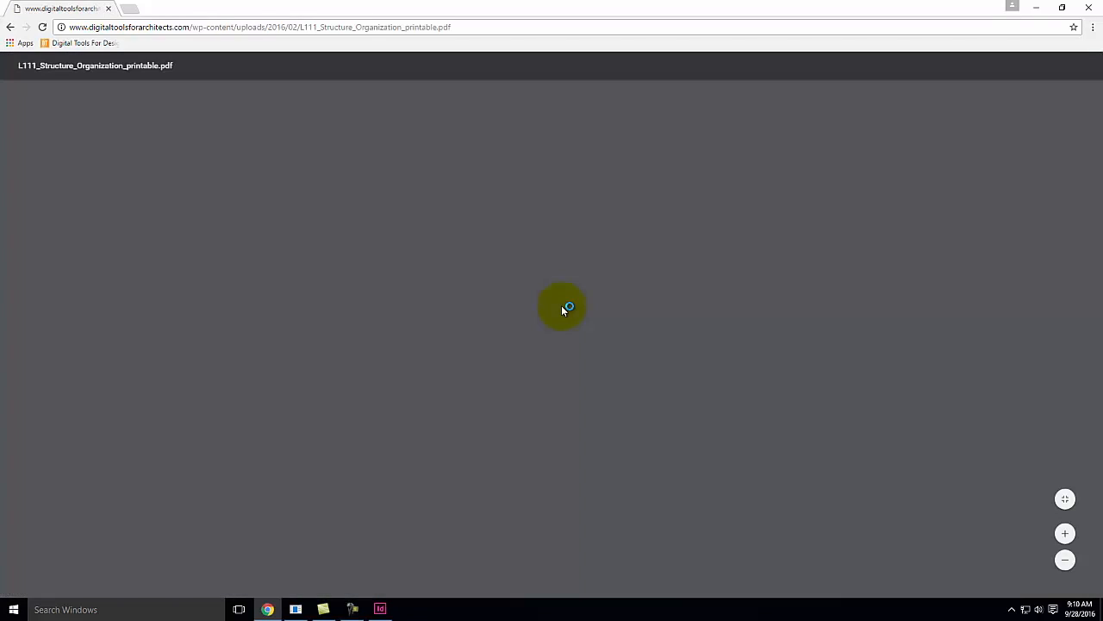
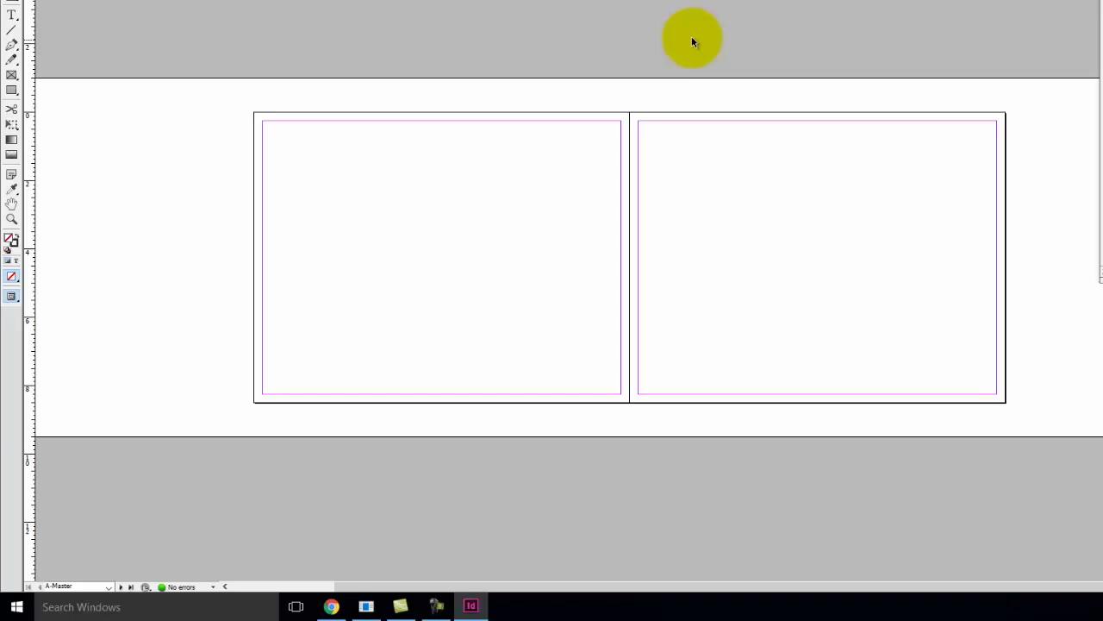
Search for and open the Calculator app
left_click(16, 606)
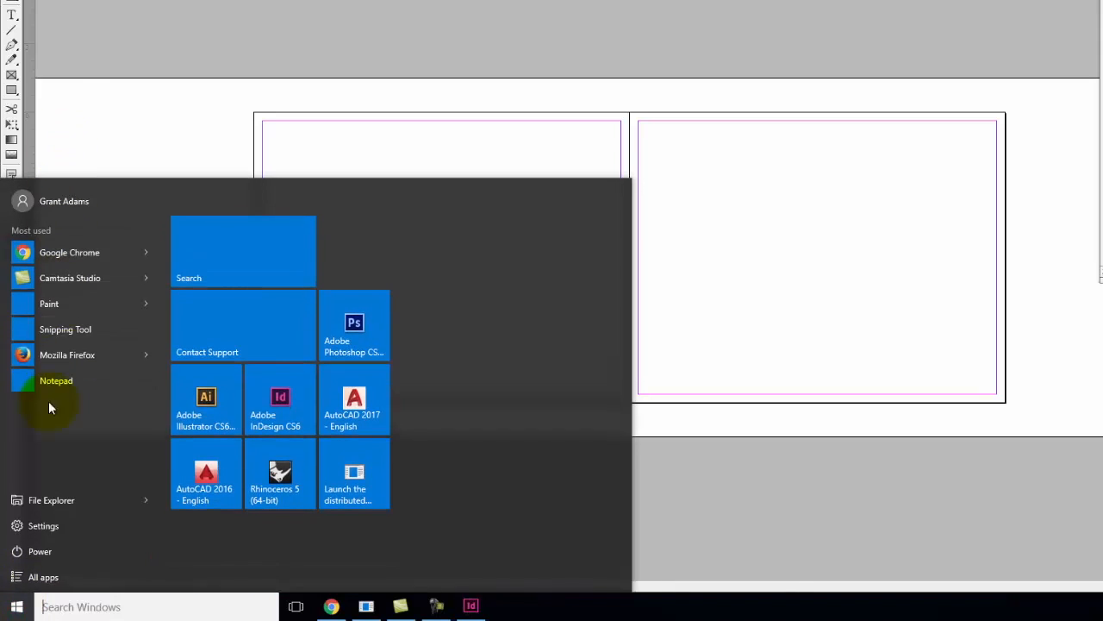
left_click(49, 603)
type("calc")
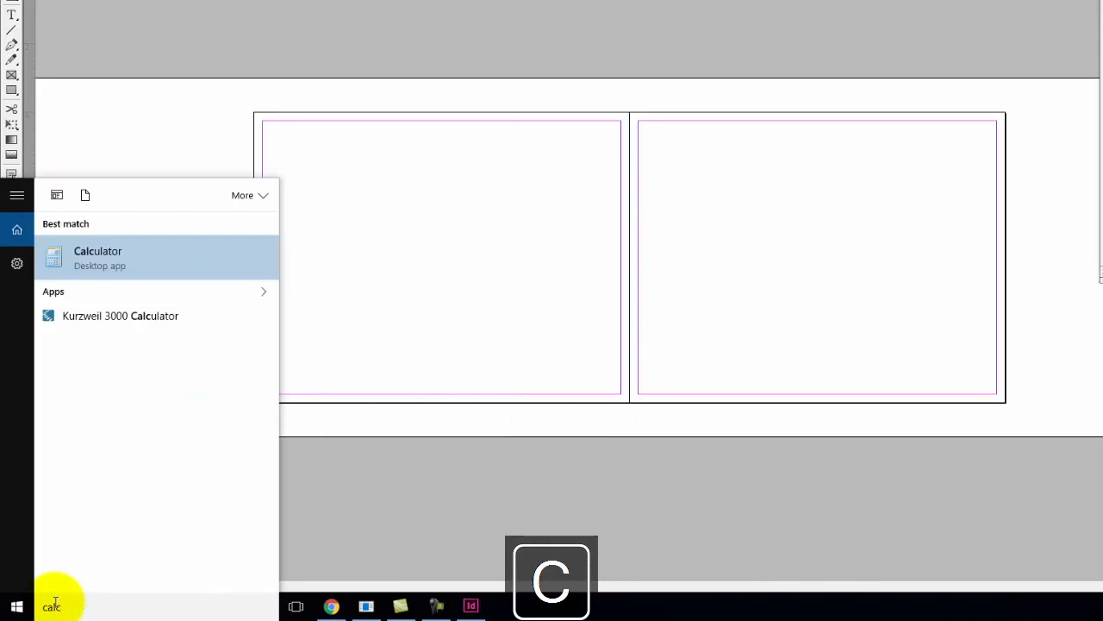
left_click(143, 259)
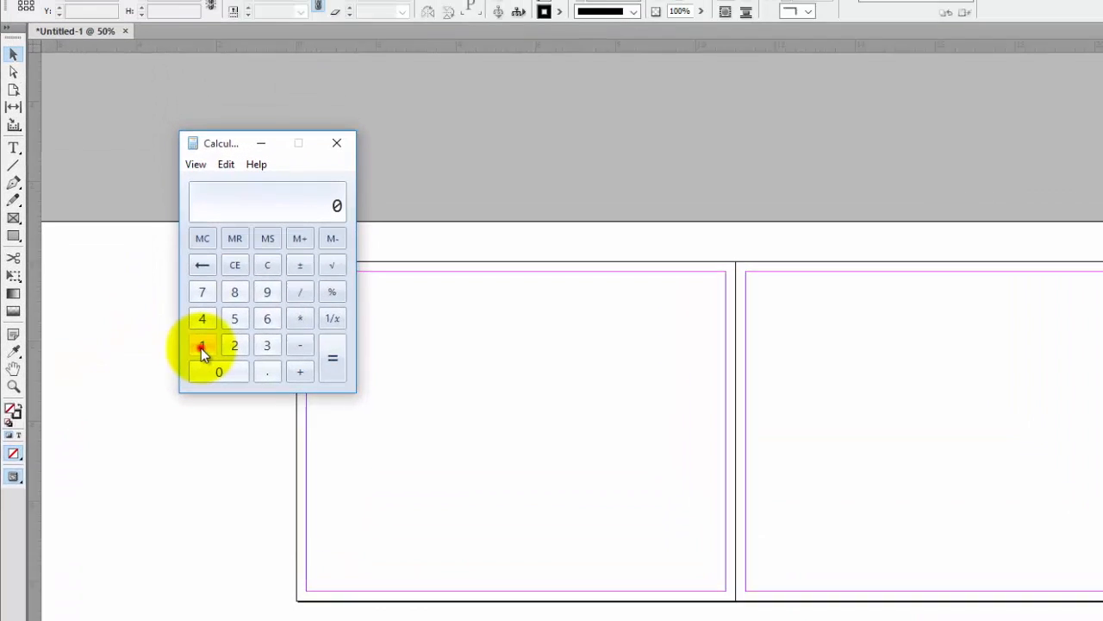
Compute 11 × .618 in Calculator, then close it
double_click(173, 184)
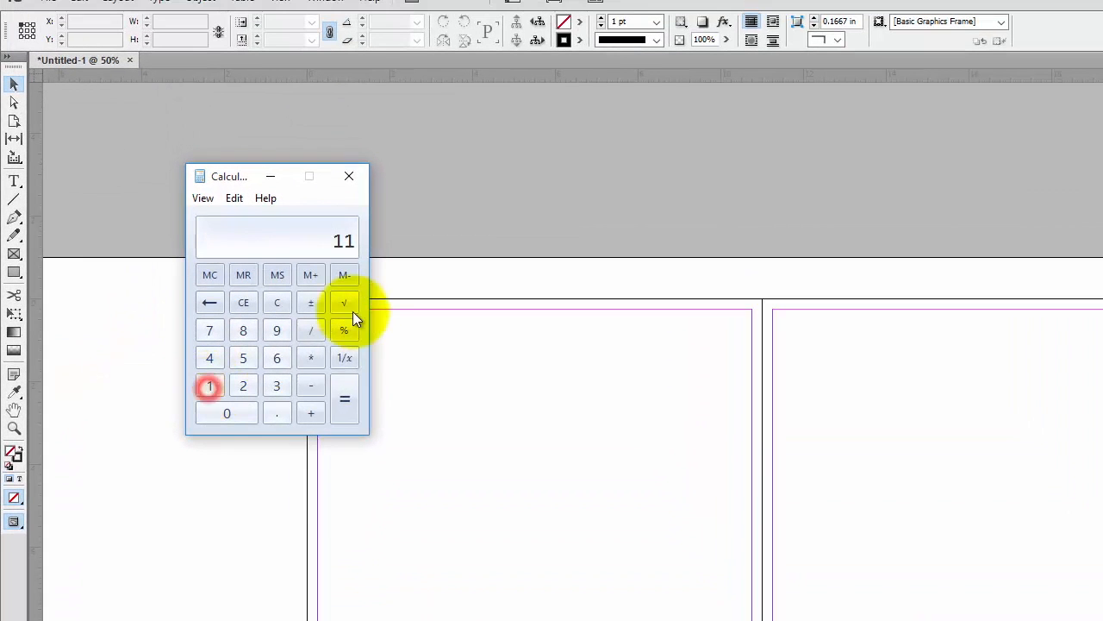
left_click(311, 357)
left_click(277, 413)
left_click(277, 359)
left_click(211, 387)
left_click(243, 331)
left_click(346, 403)
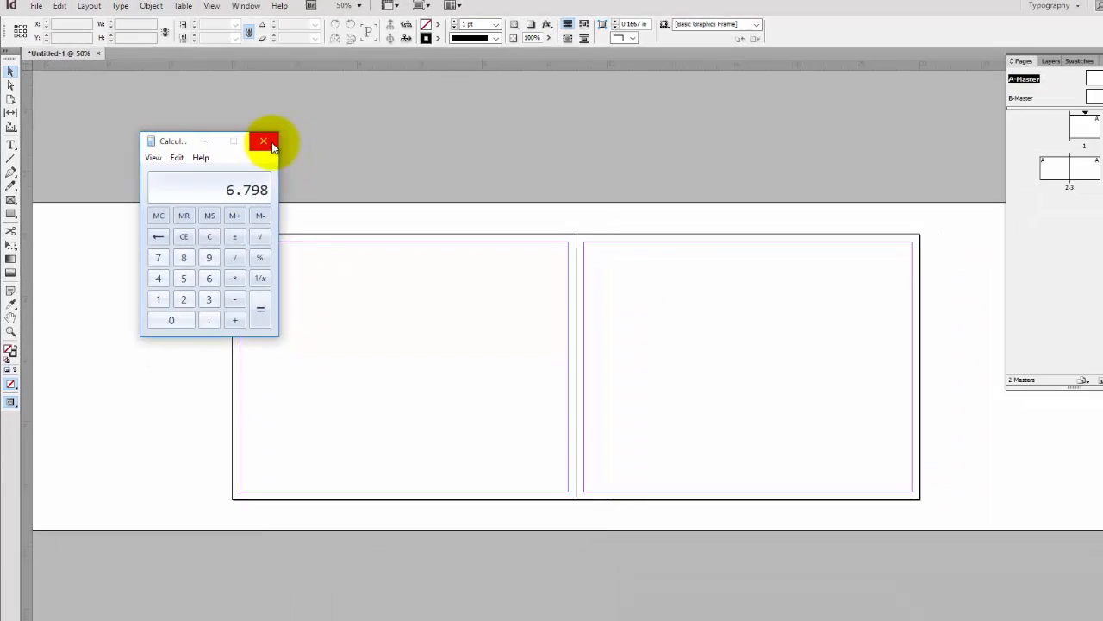
left_click(349, 175)
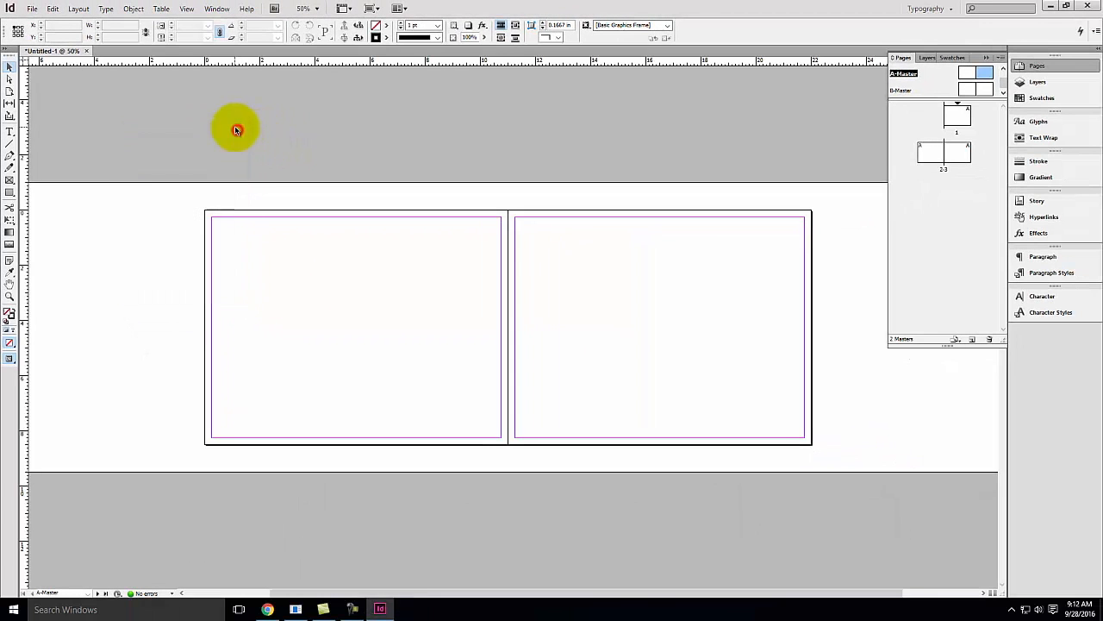
Draw a rectangle frame 6.798 in wide and 8.5 in high starting at the spine's top on the right page
left_click_drag(22, 154, 710, 338)
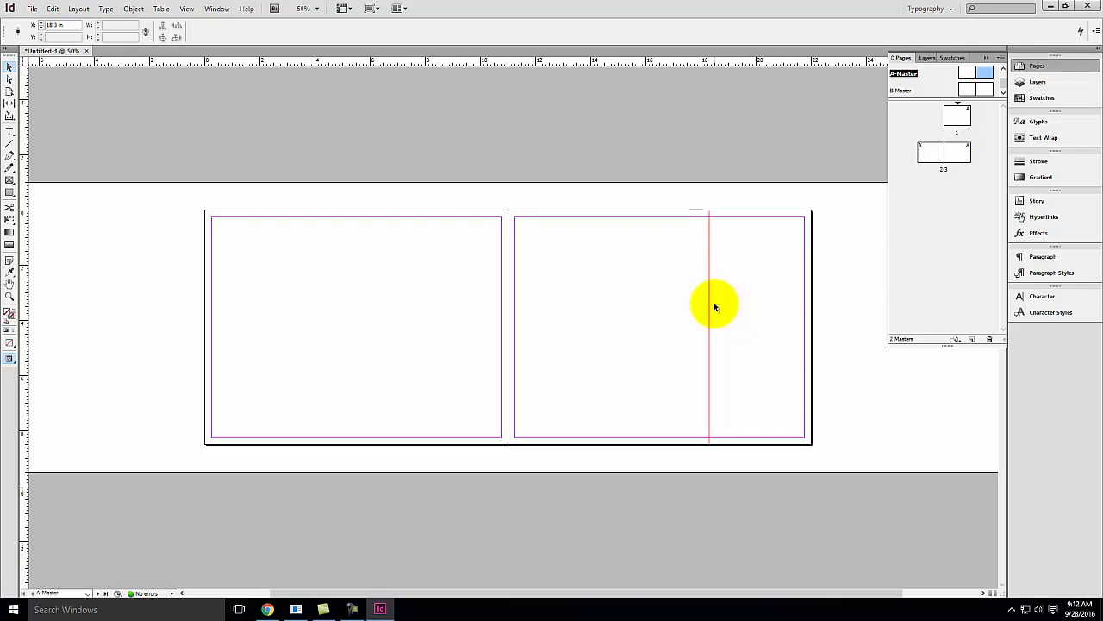
key("Delete")
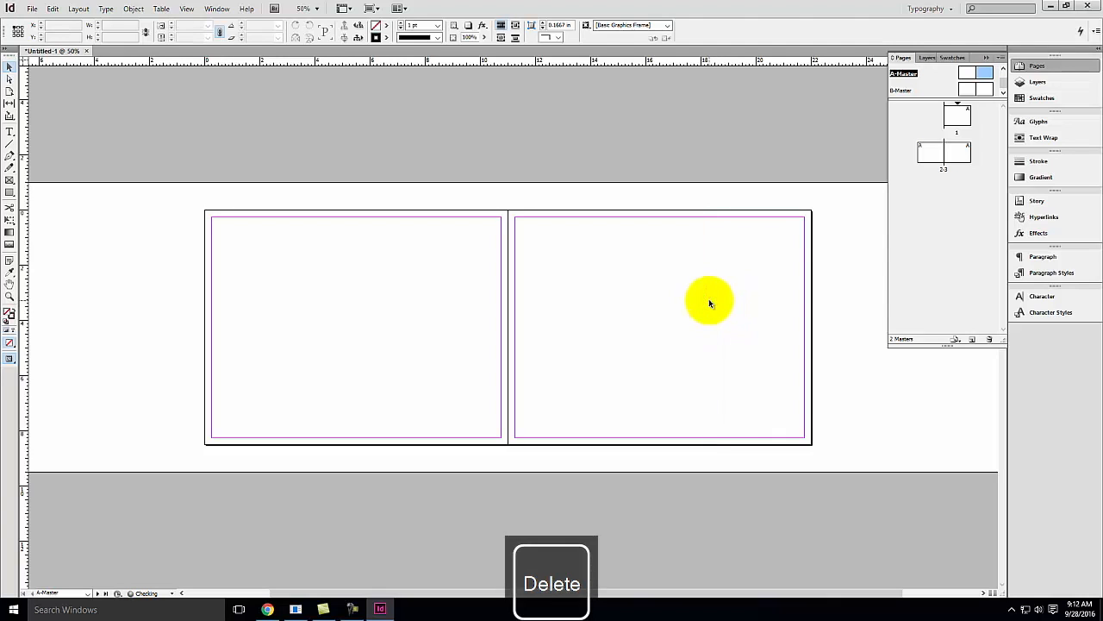
key("ctrl+equal")
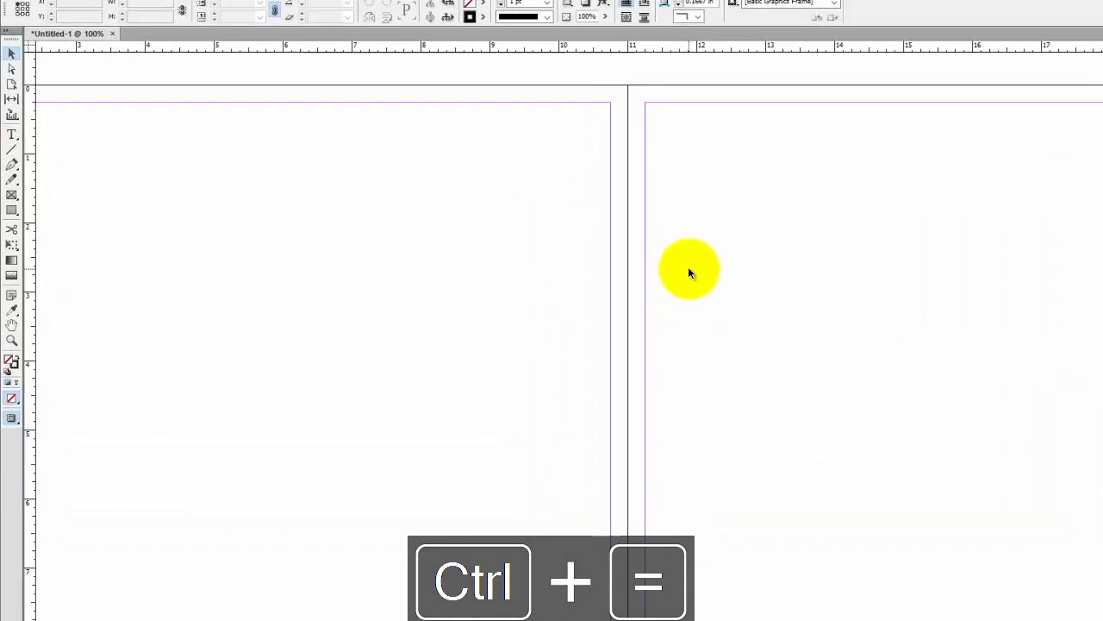
key("space")
left_click_drag(754, 257, 643, 247)
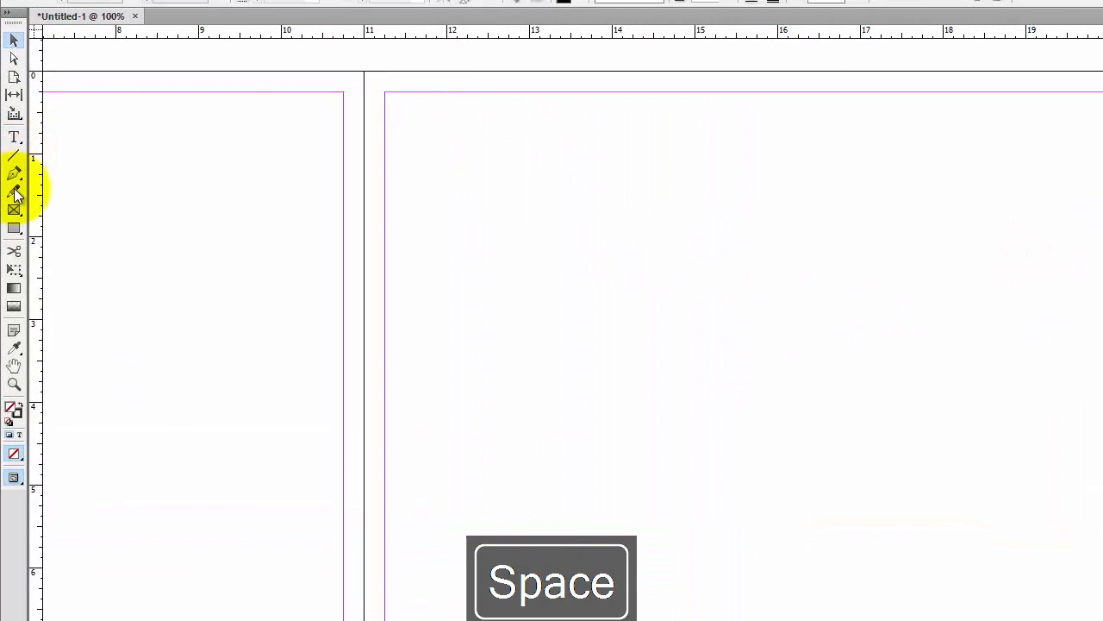
left_click(14, 210)
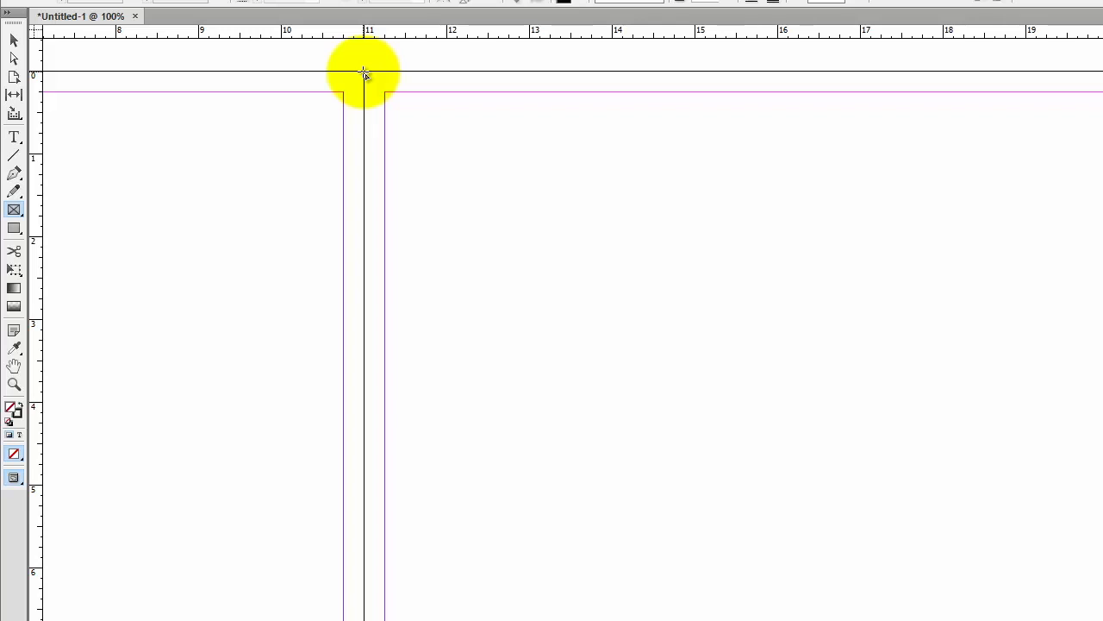
left_click(365, 75)
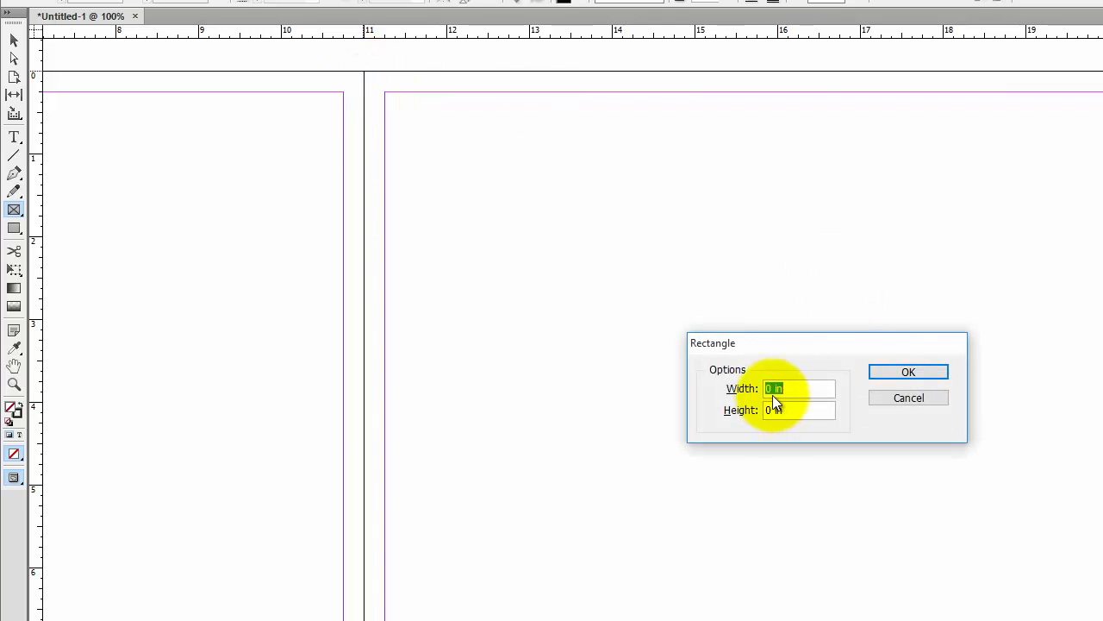
type("6.798")
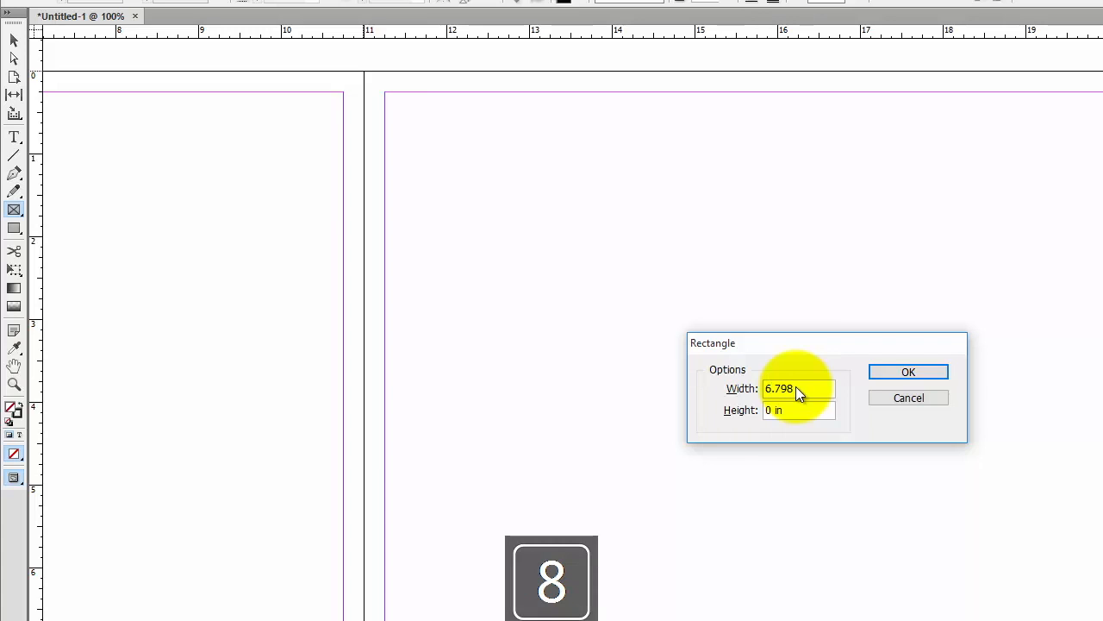
key("Tab")
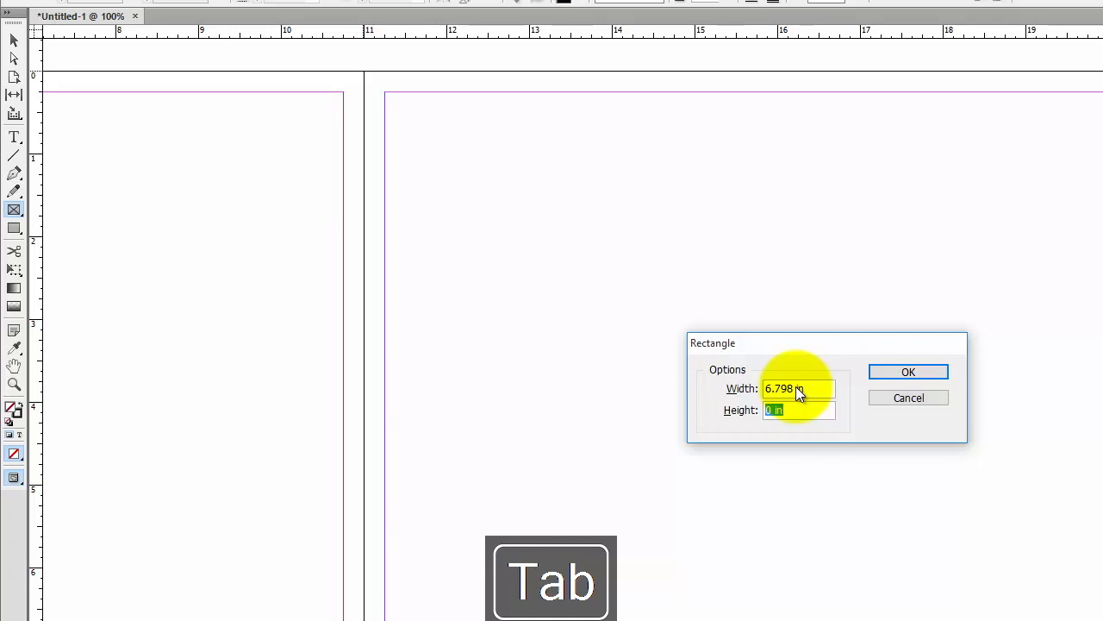
type("8.5")
key("Tab")
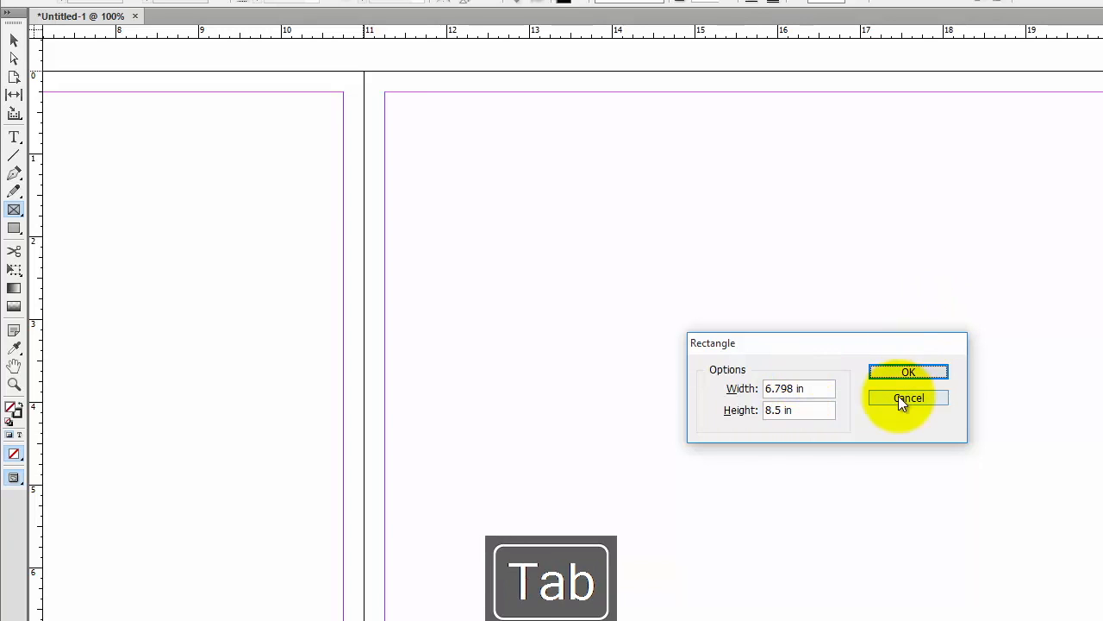
left_click(909, 372)
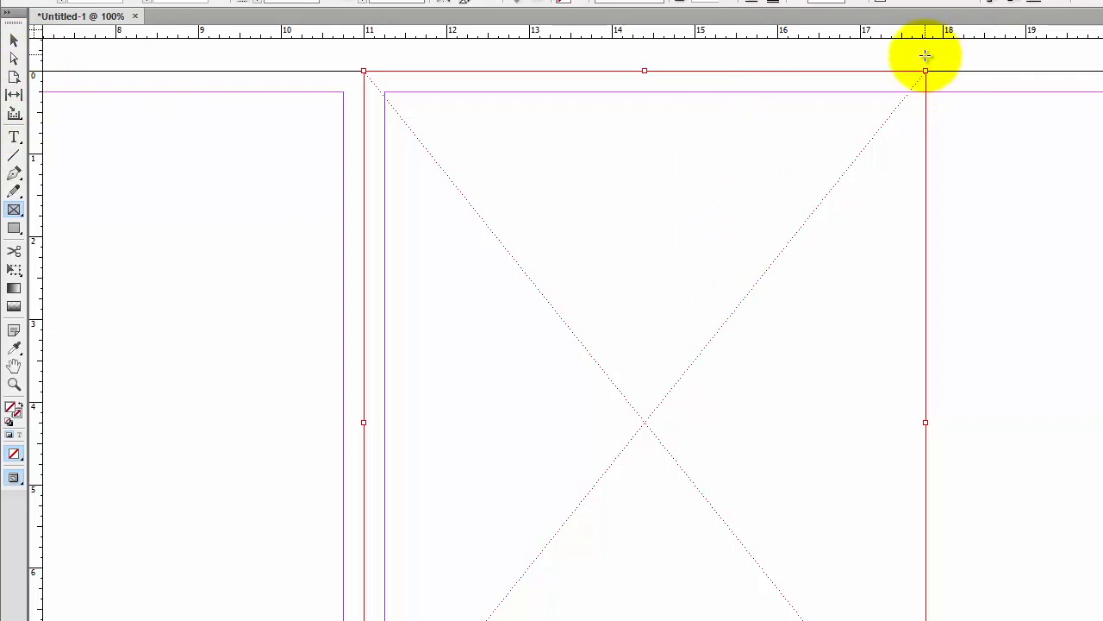
Draw a vertical line along the frame's right edge on the right page
left_click_drag(925, 55, 948, 431)
key("Delete")
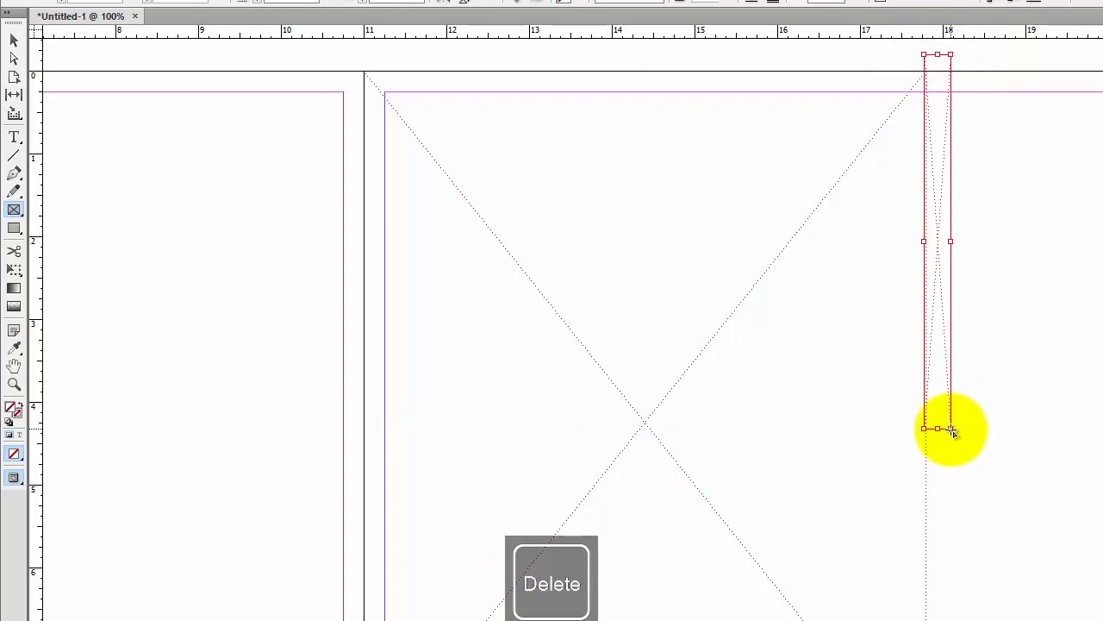
left_click(13, 153)
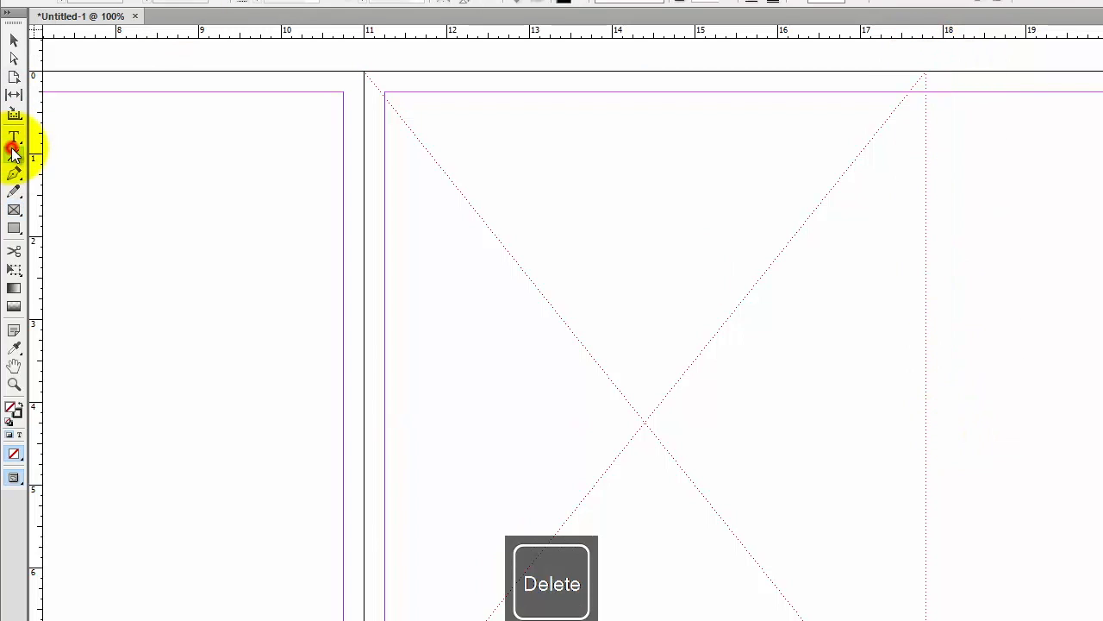
mouse_move(660, 86)
left_mouse_down()
mouse_move(678, 443)
mouse_move(659, 591)
left_mouse_up()
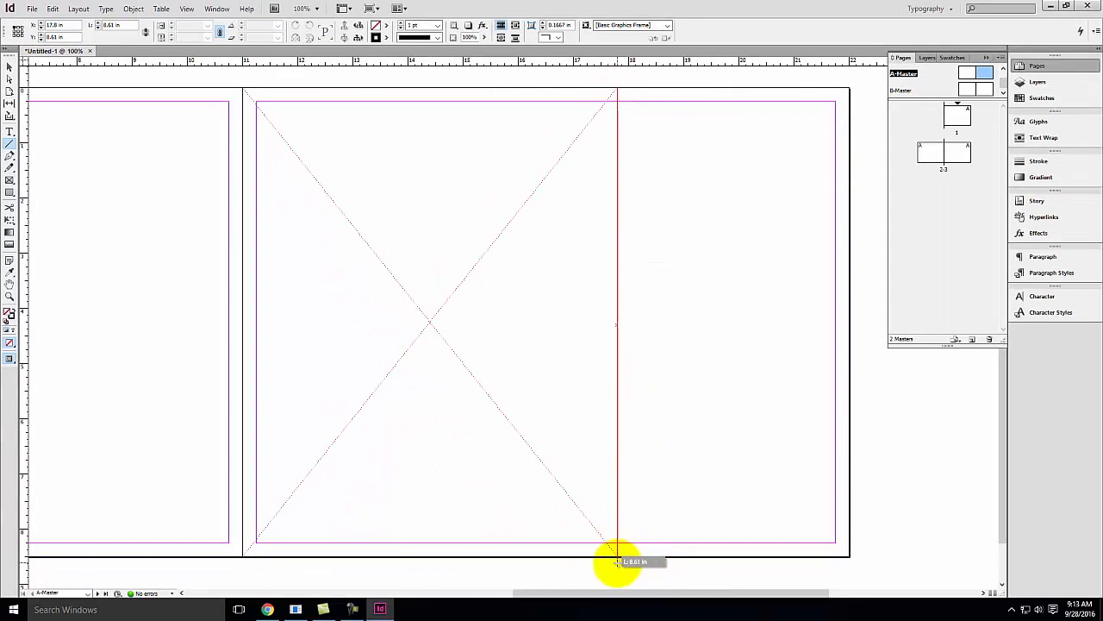
left_click_drag(617, 562, 618, 558)
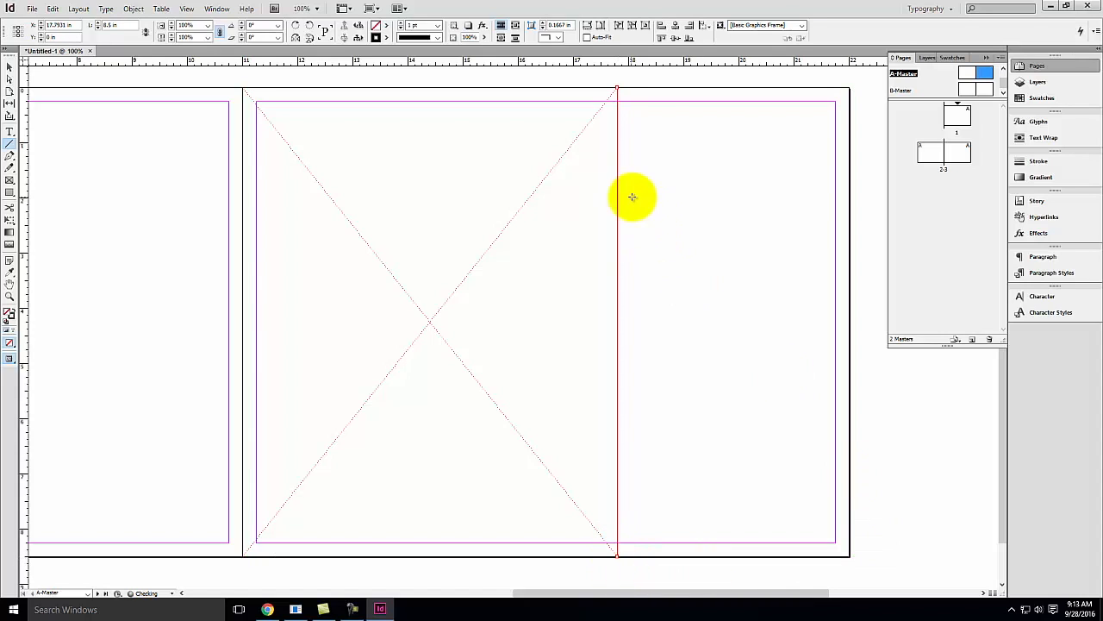
Color the line's stroke red and set its weight to 2 pt
double_click(11, 312)
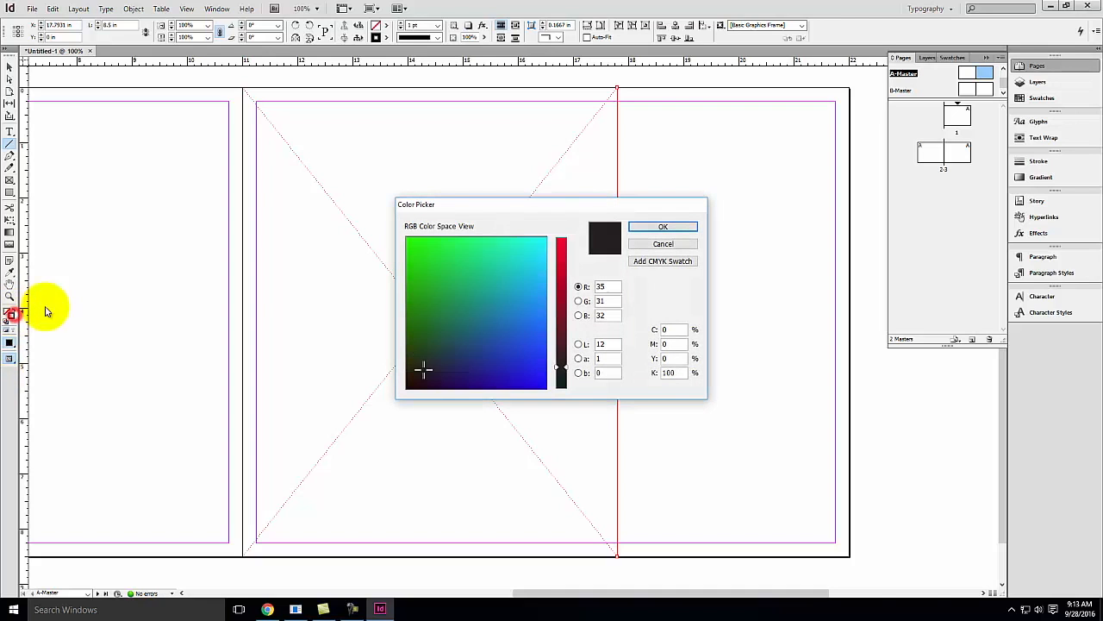
left_click(562, 249)
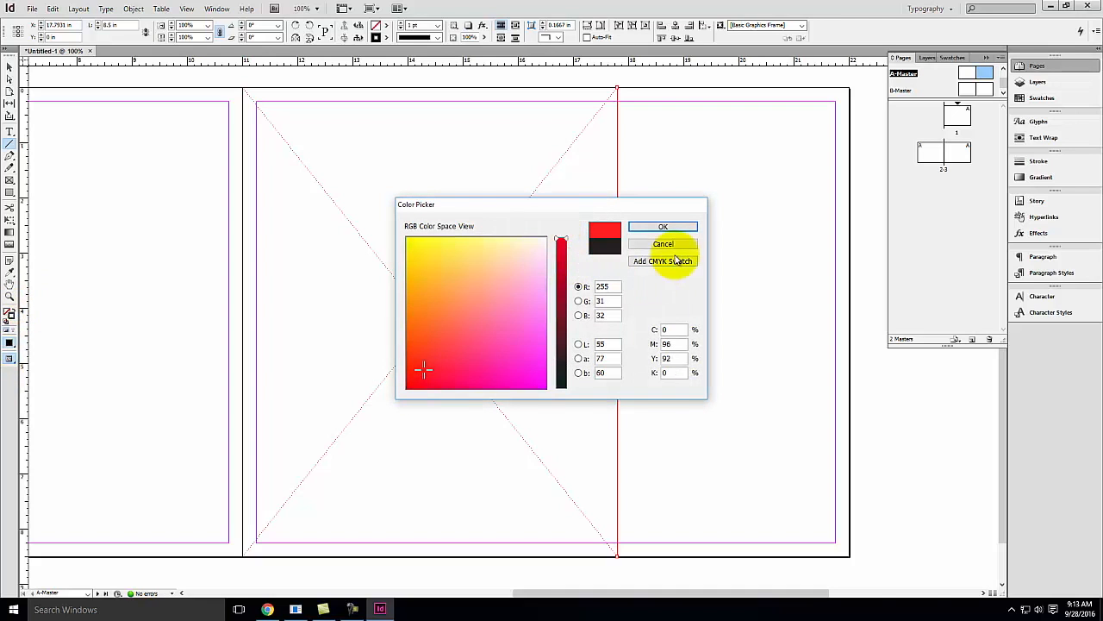
left_click(680, 223)
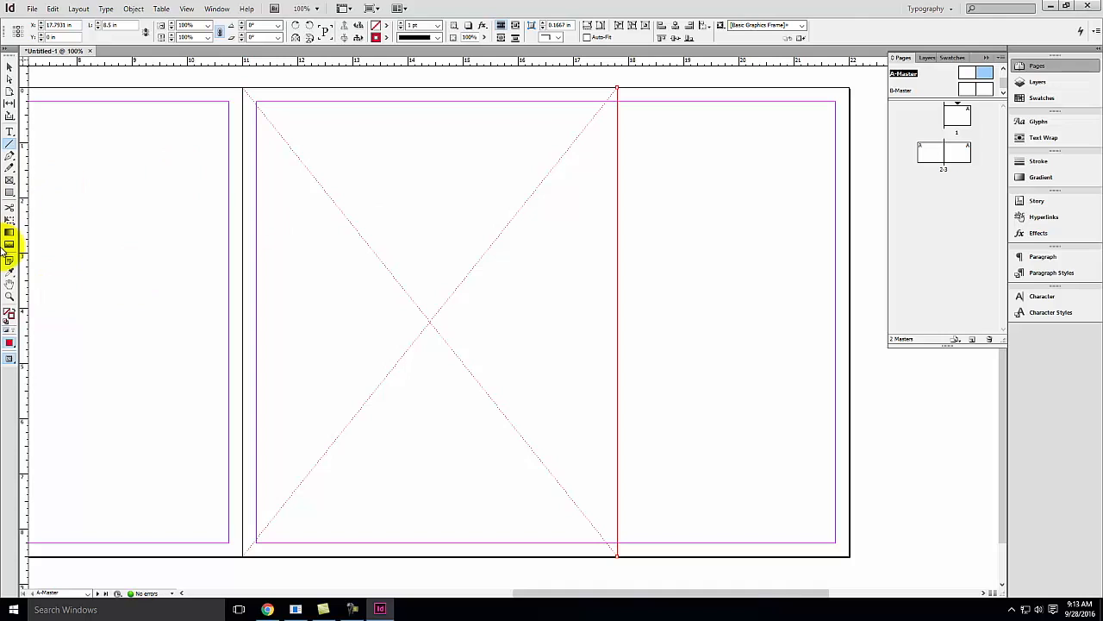
left_click(1040, 163)
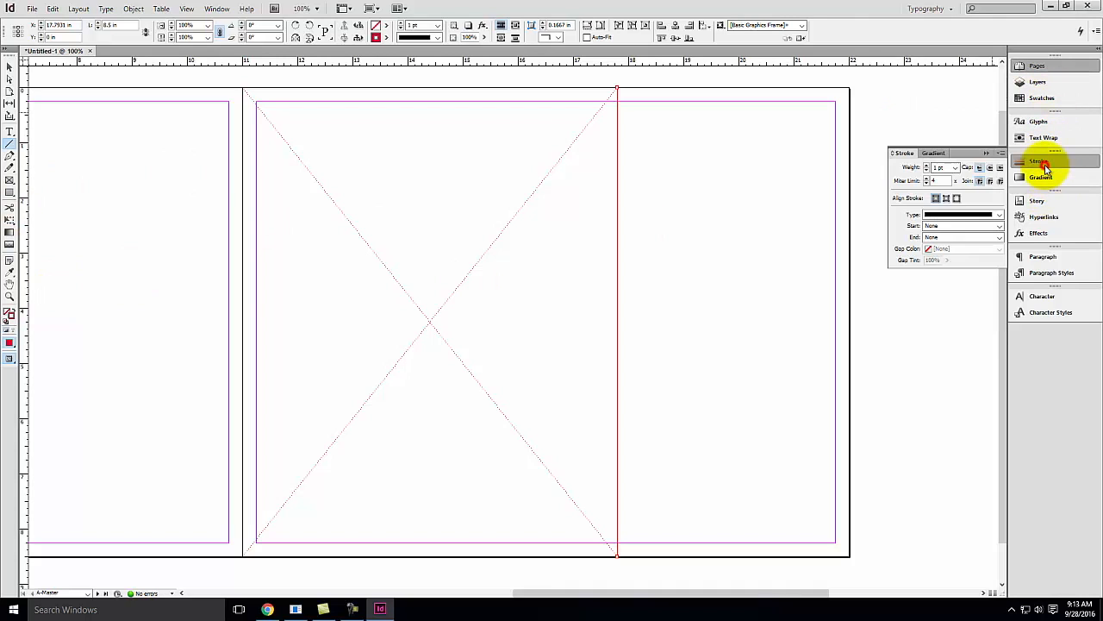
left_click(926, 166)
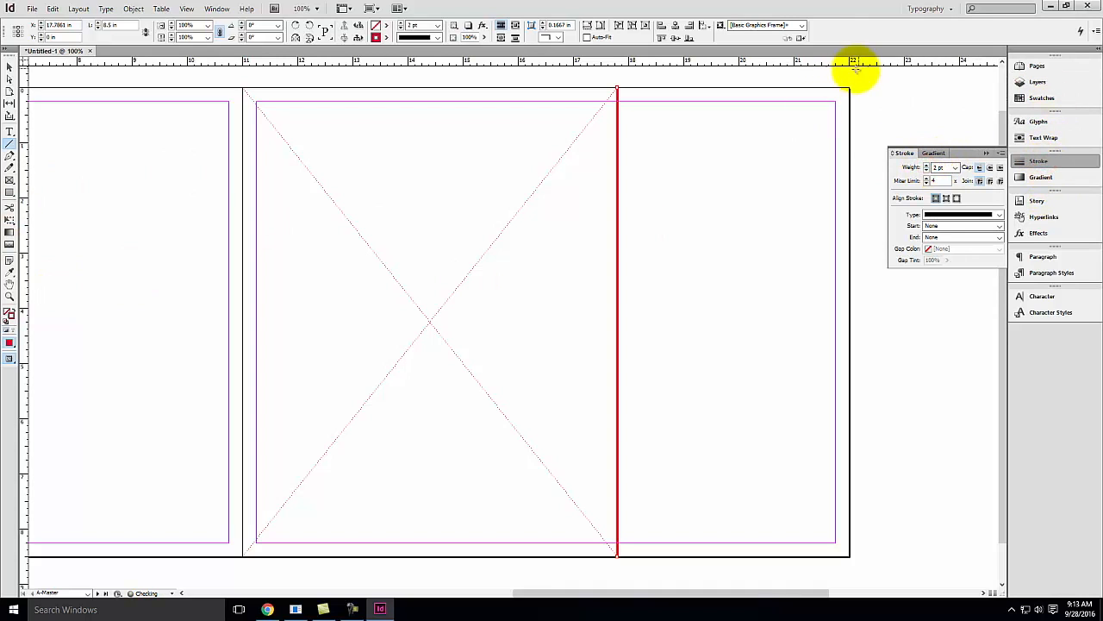
left_click(111, 82)
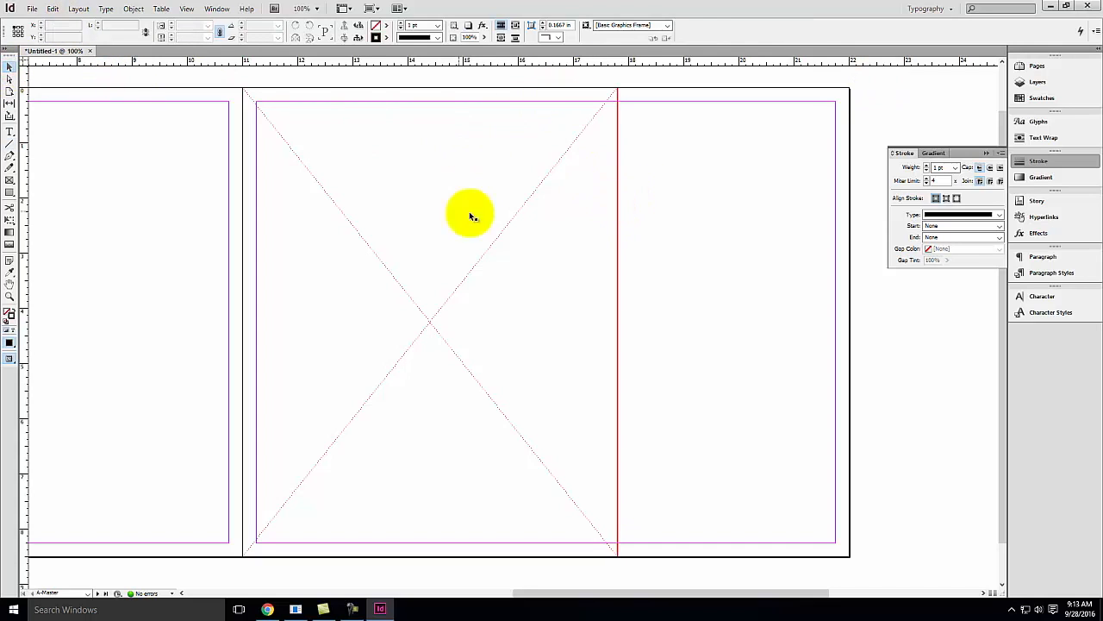
Move the frame onto the left page so its right edge meets the spine
left_click_drag(460, 285, 542, 279)
key("space")
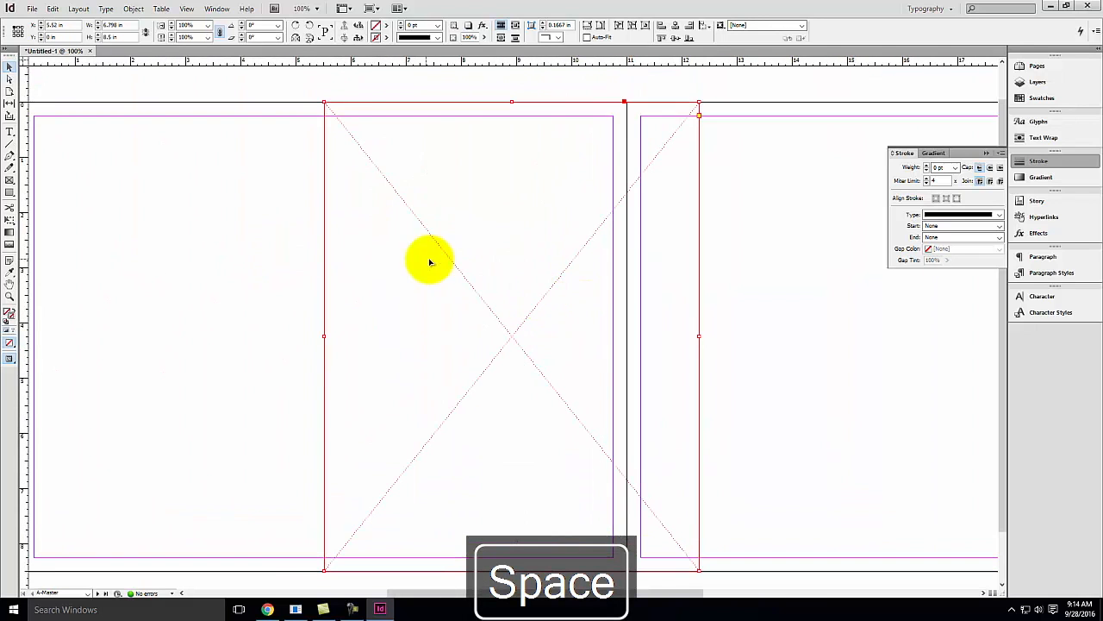
left_click_drag(435, 242, 363, 242)
Draw a vertical line along the frame's left edge, then delete the frame
left_click(10, 144)
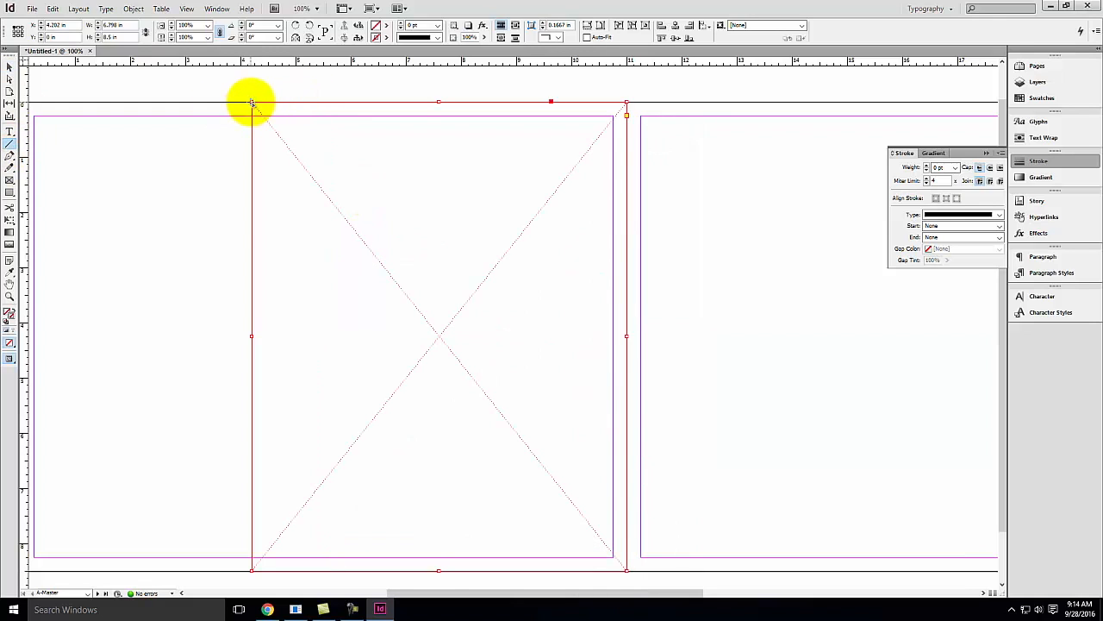
left_click_drag(251, 104, 251, 567)
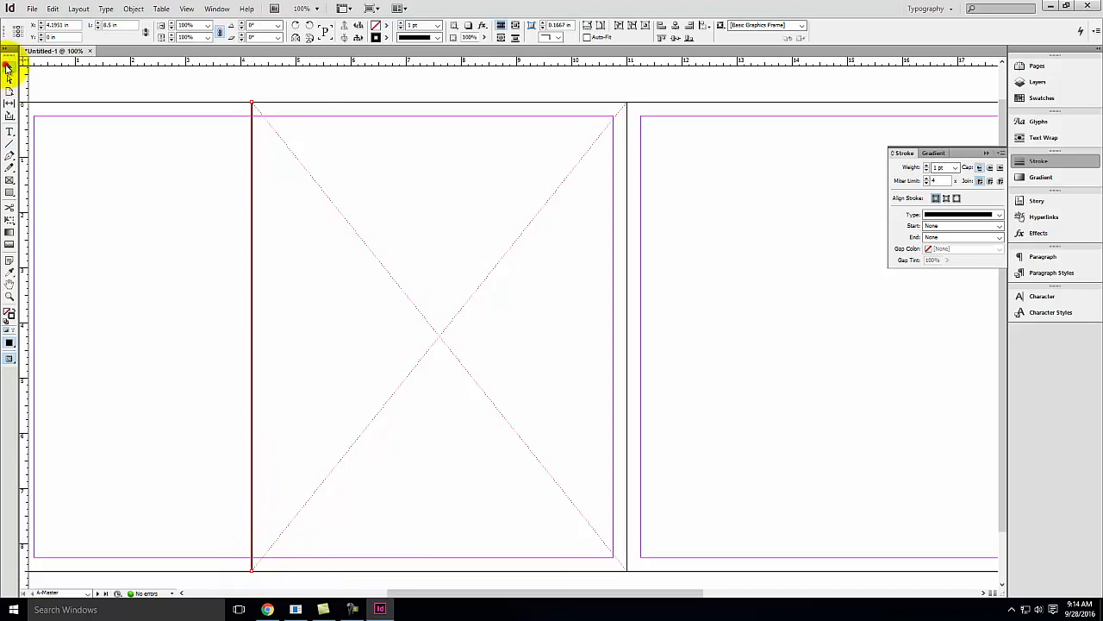
left_click(76, 192)
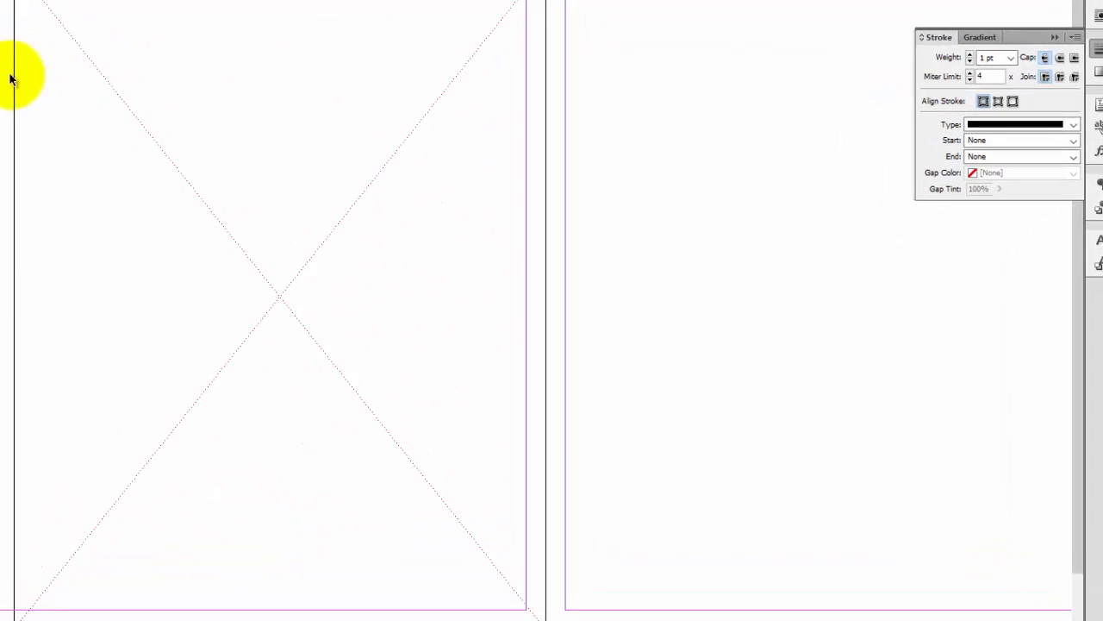
left_click(102, 75)
key("Delete")
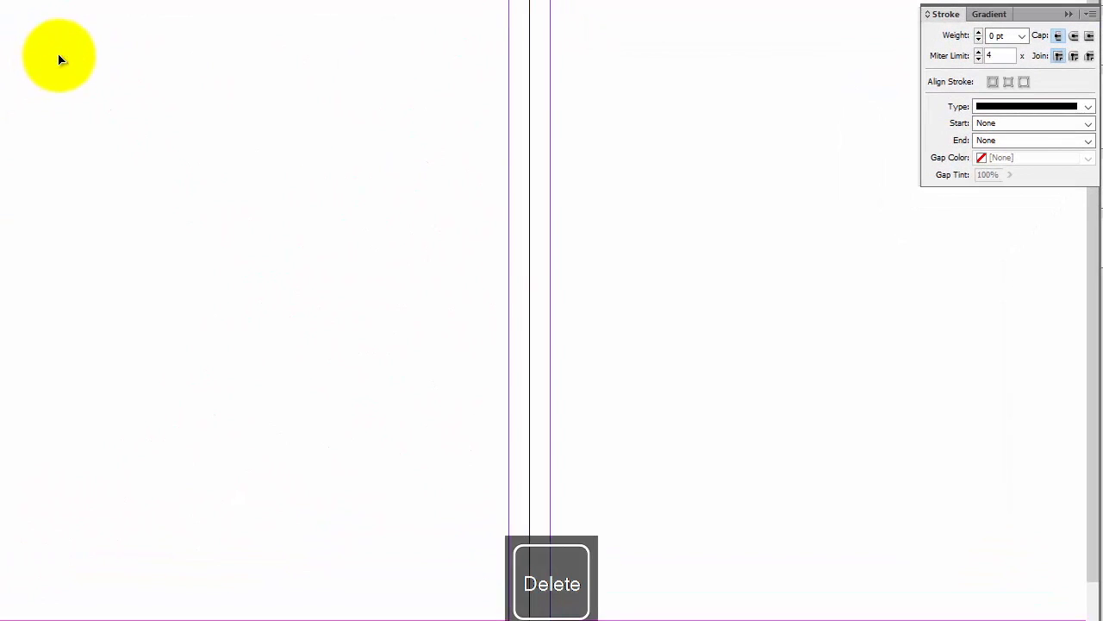
Place a vertical ruler guide at about 17.875 in beside the right page's red line
key("ctrl+minus")
key("ctrl+minus")
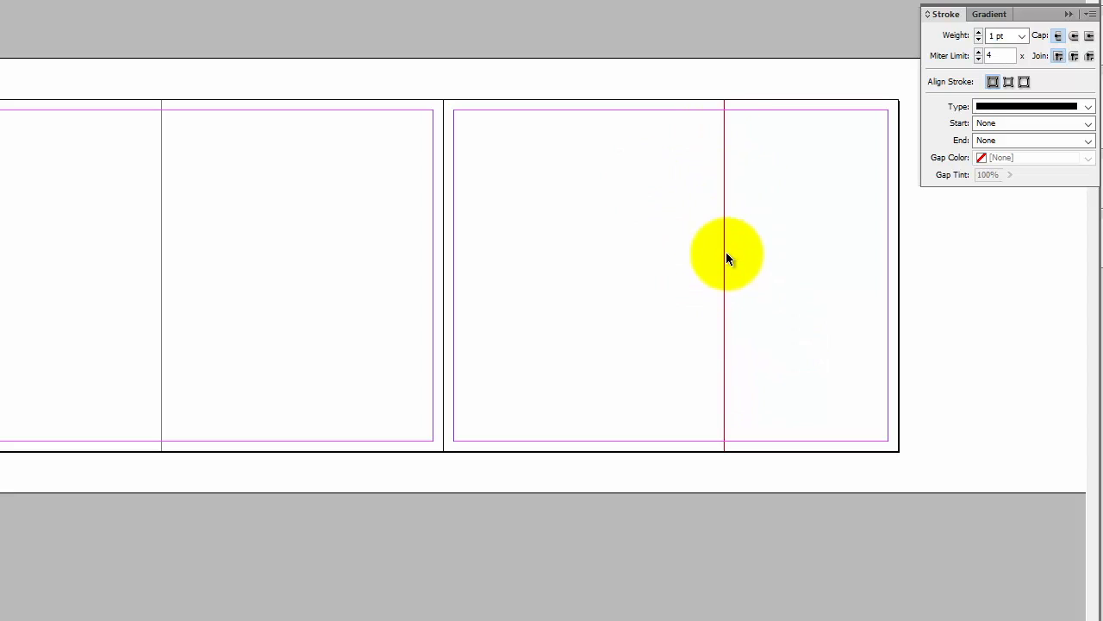
key("space")
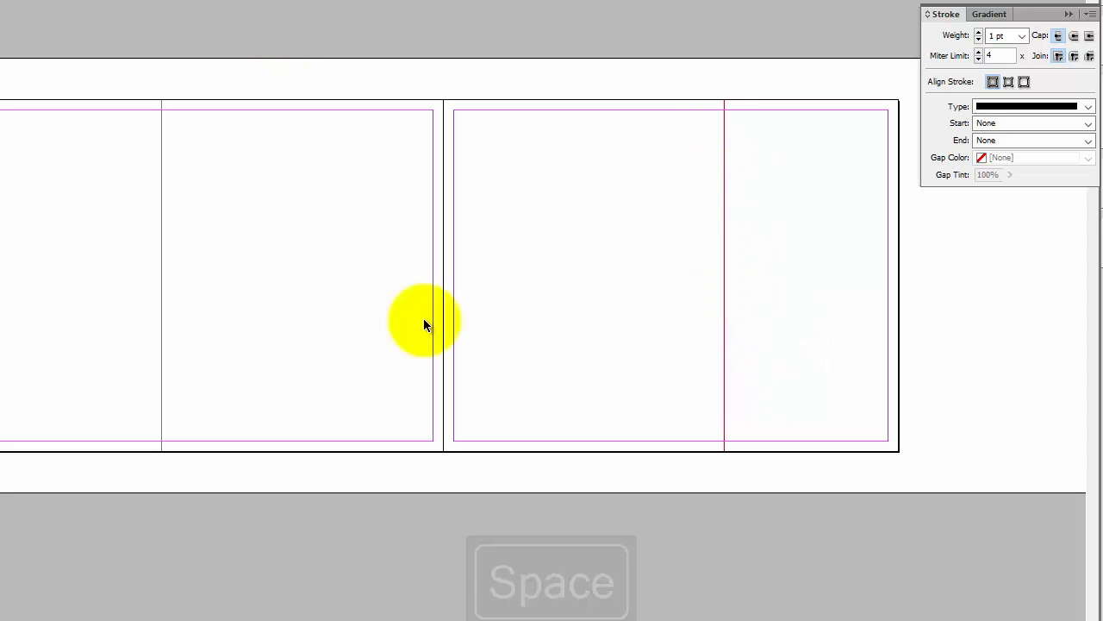
left_click_drag(794, 224, 368, 182)
key("ctrl+equal")
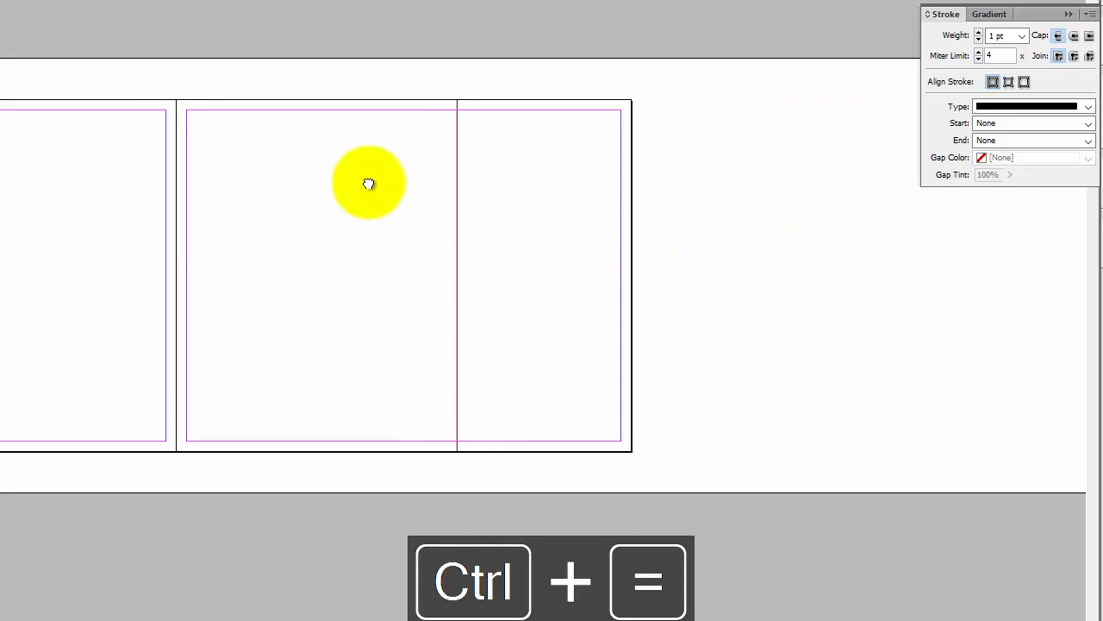
key("Escape")
key("ctrl+equal")
left_click_drag(743, 140, 441, 295)
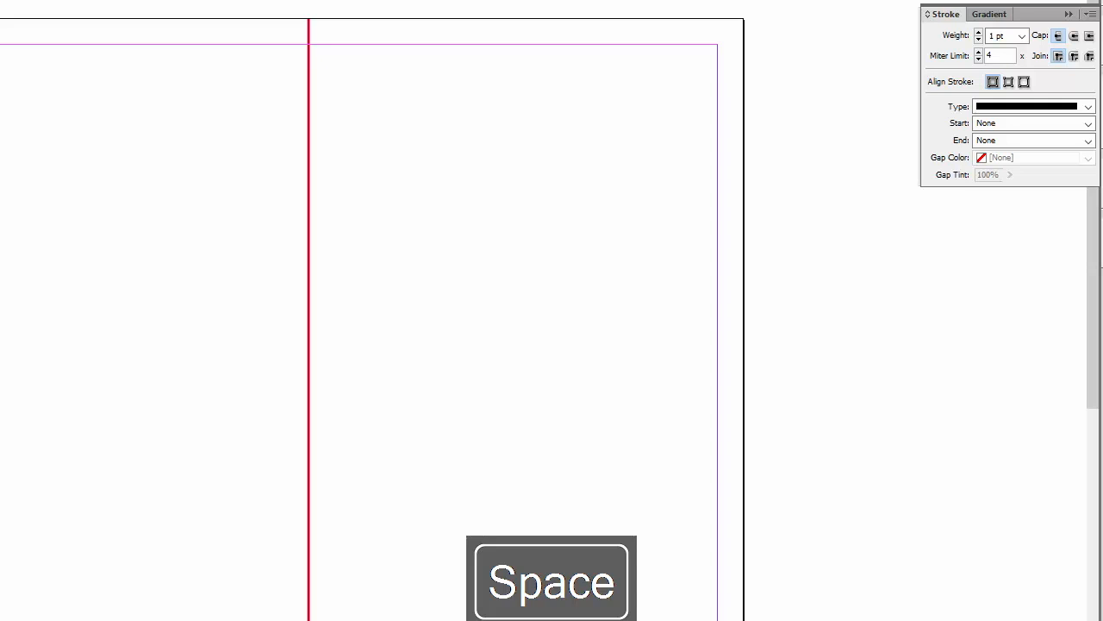
left_click_drag(24, 177, 486, 193)
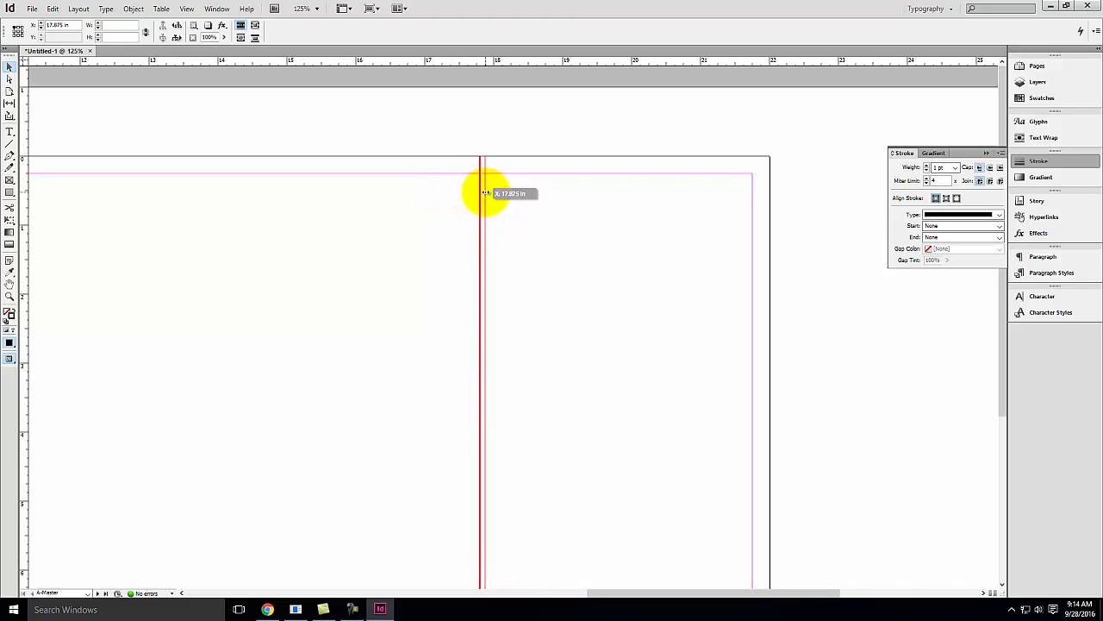
Place a vertical ruler guide at about 4.13 in beside the left page's red line
left_click_drag(486, 193, 486, 191)
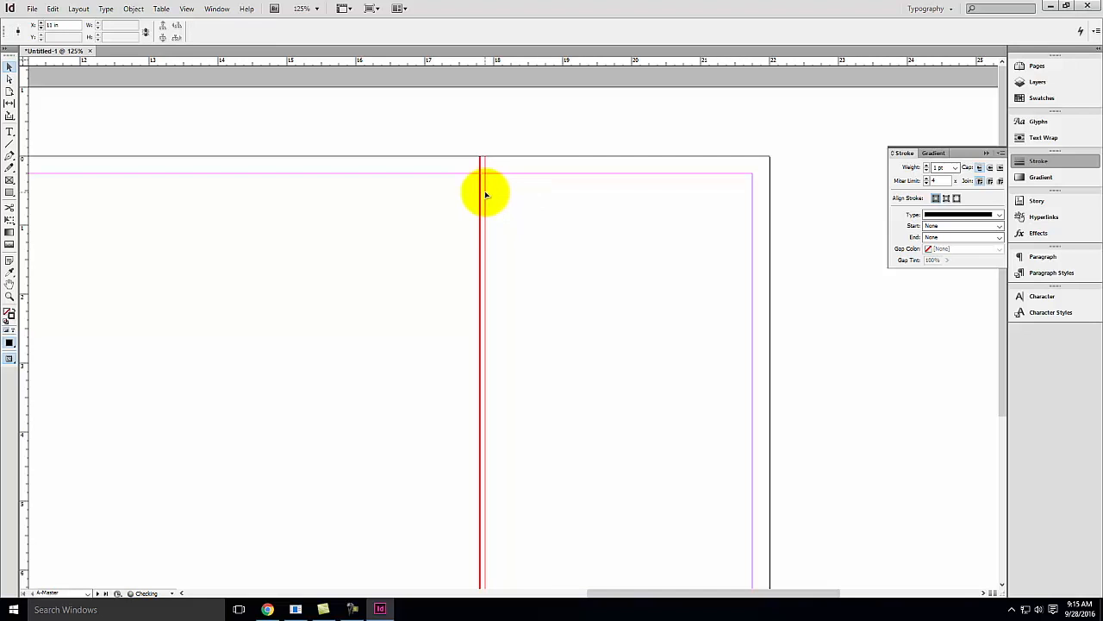
scroll(582, 103, "down", 3)
scroll(579, 125, "down", 2)
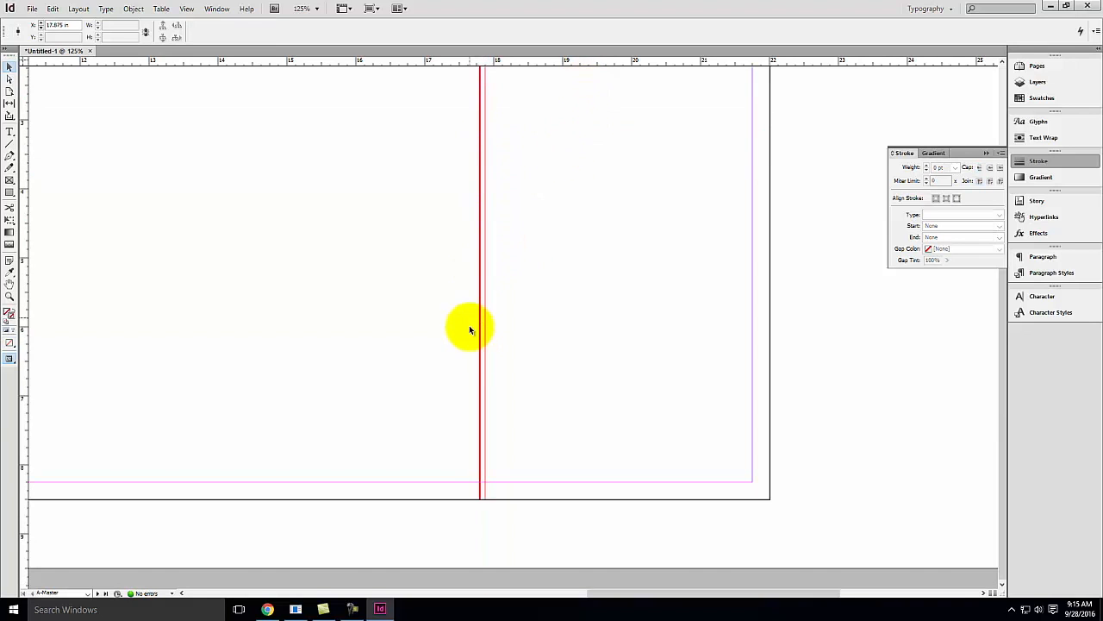
key("space")
left_click_drag(303, 273, 849, 291)
left_click_drag(274, 239, 577, 401)
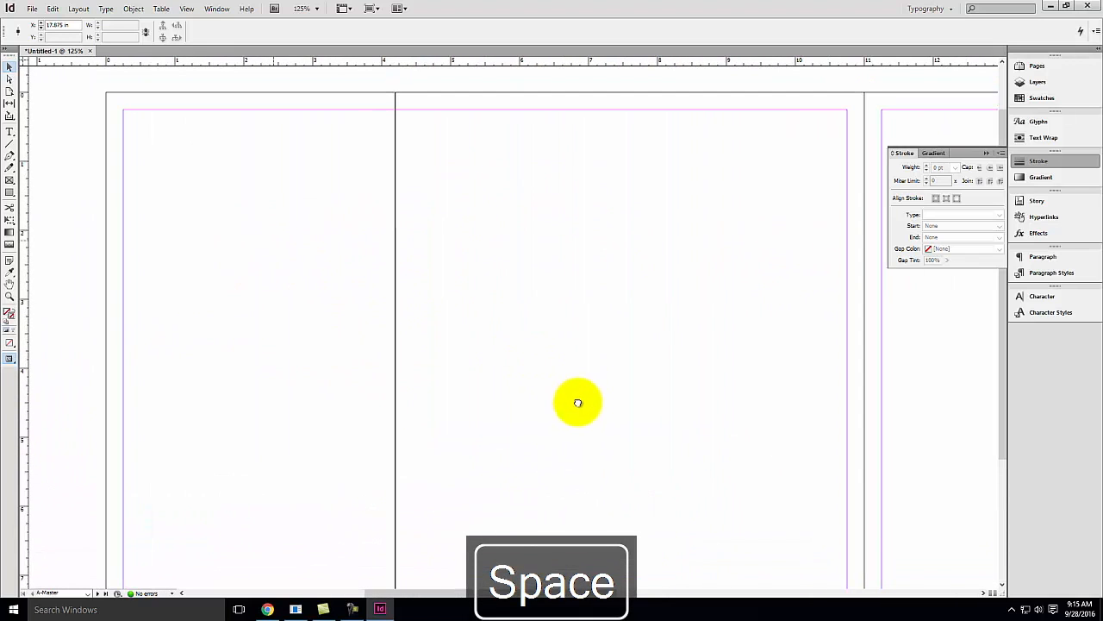
left_click_drag(19, 155, 390, 152)
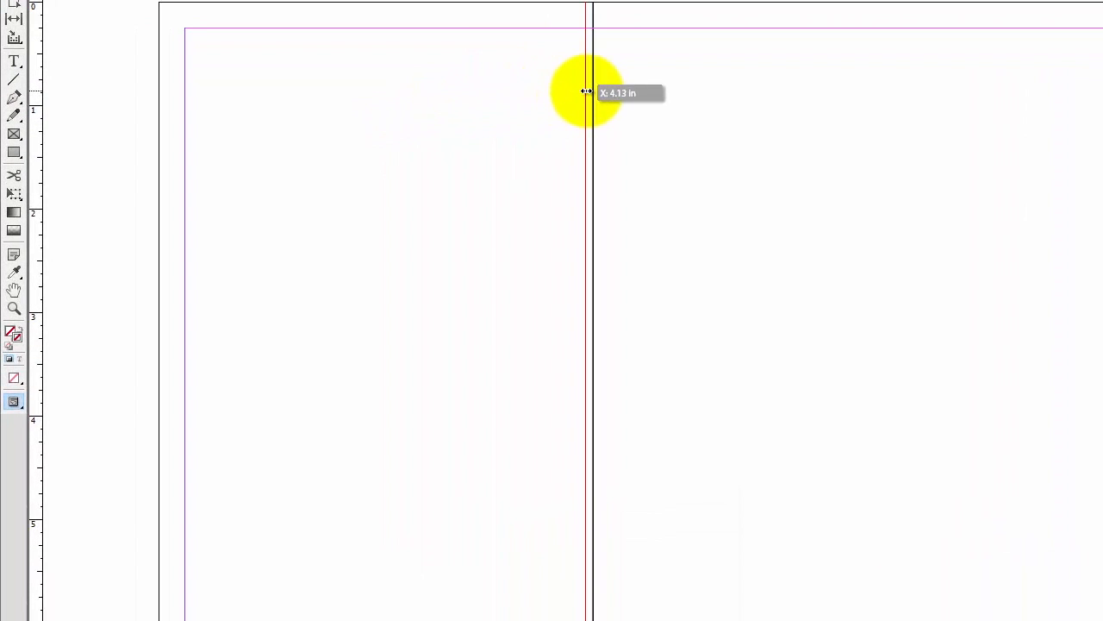
left_click_drag(586, 91, 587, 93)
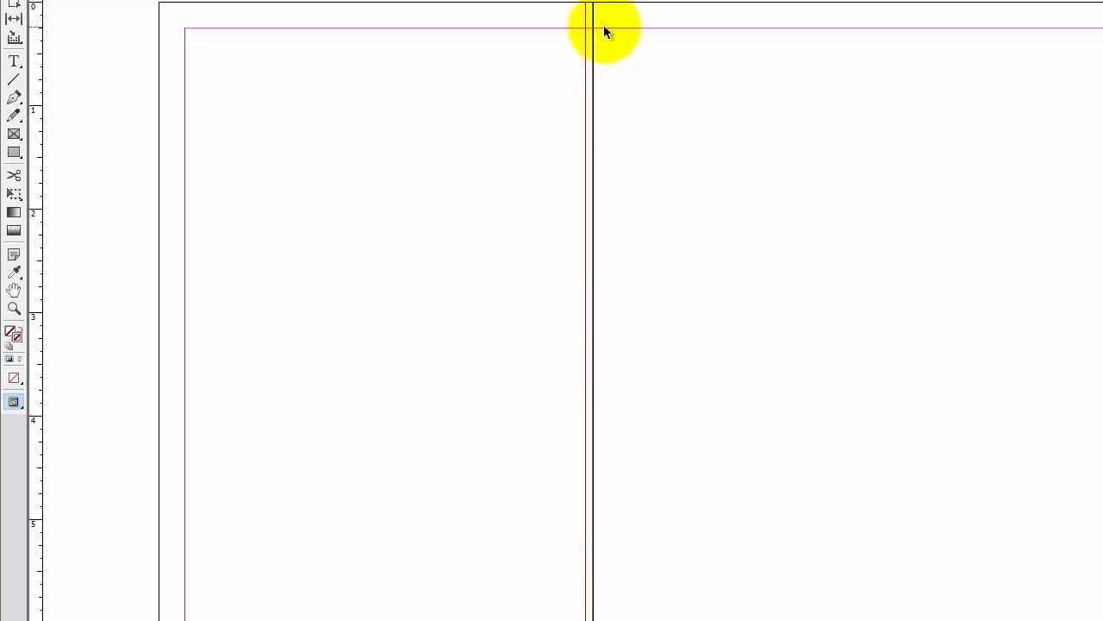
Review the grid system "how to" reference PDF in the browser
key("ctrl+minus")
key("ctrl+minus")
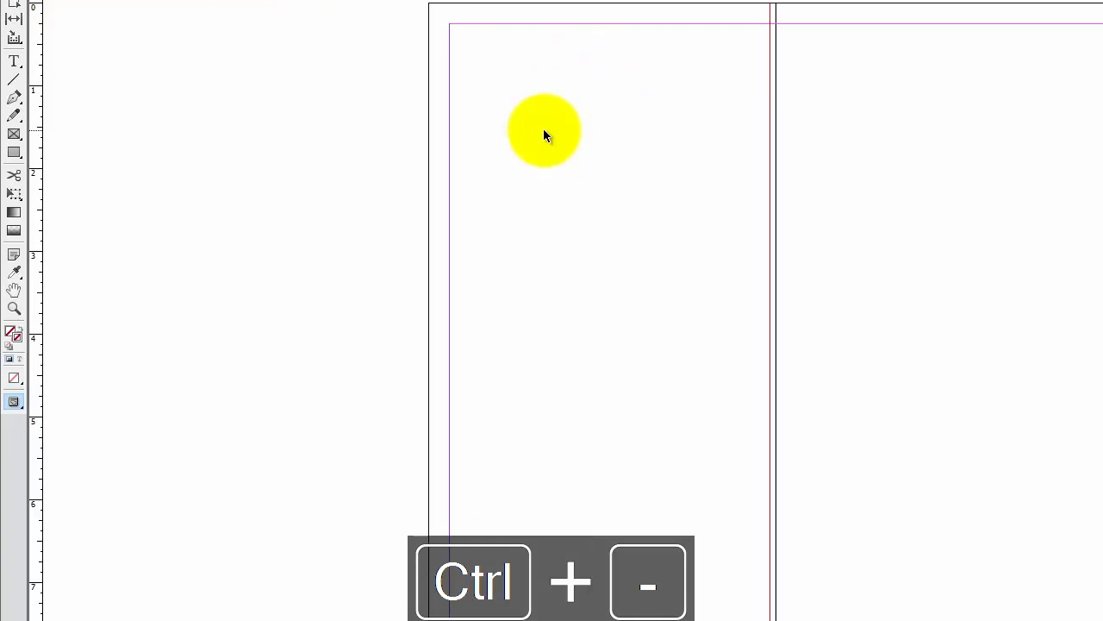
key("space")
left_click_drag(423, 120, 437, 121)
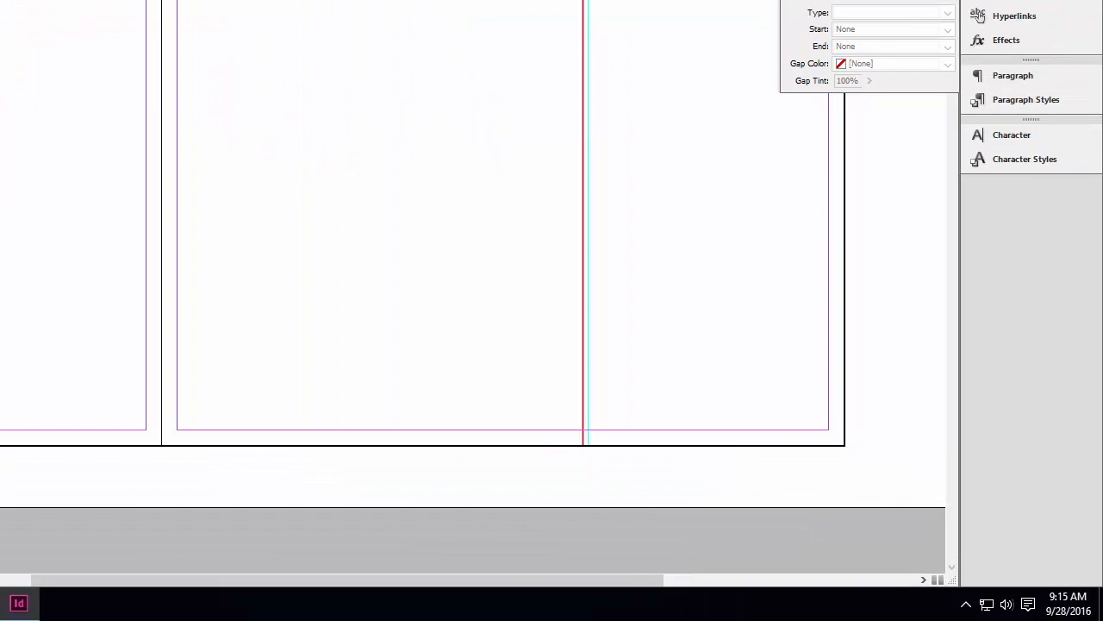
key("space")
left_click_drag(89, 61, 348, 98)
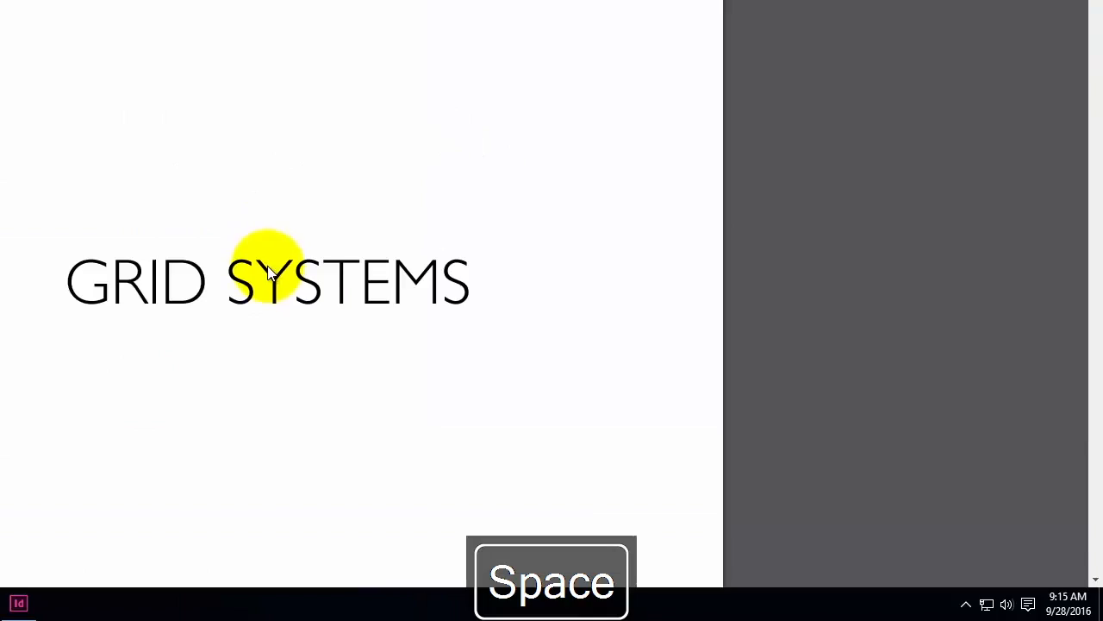
left_click_drag(1095, 401, 1100, 350)
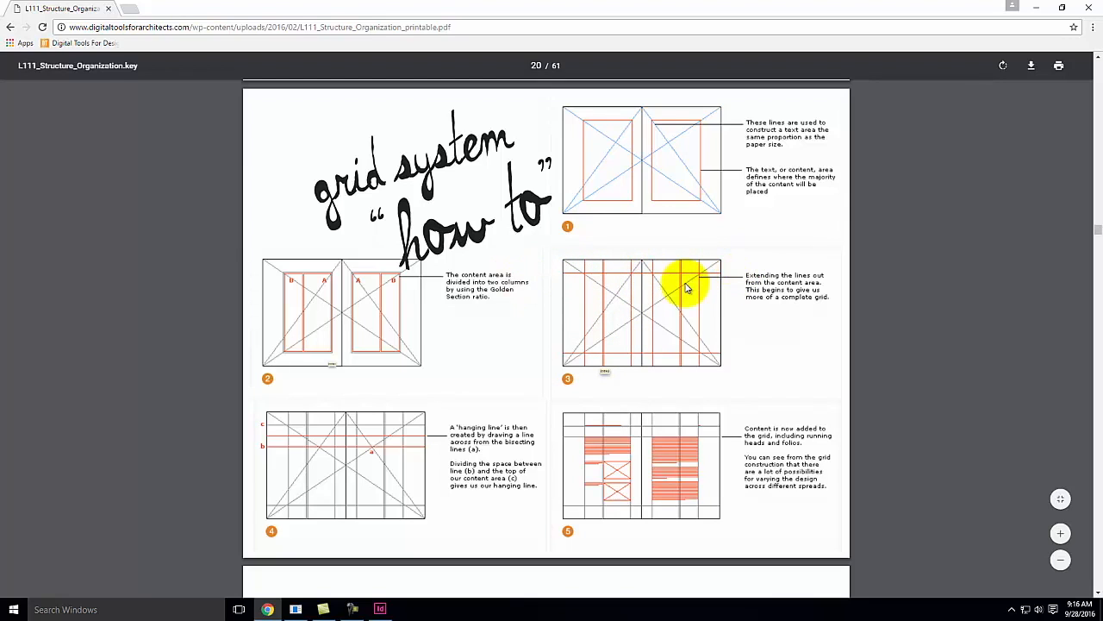
left_click(1037, 10)
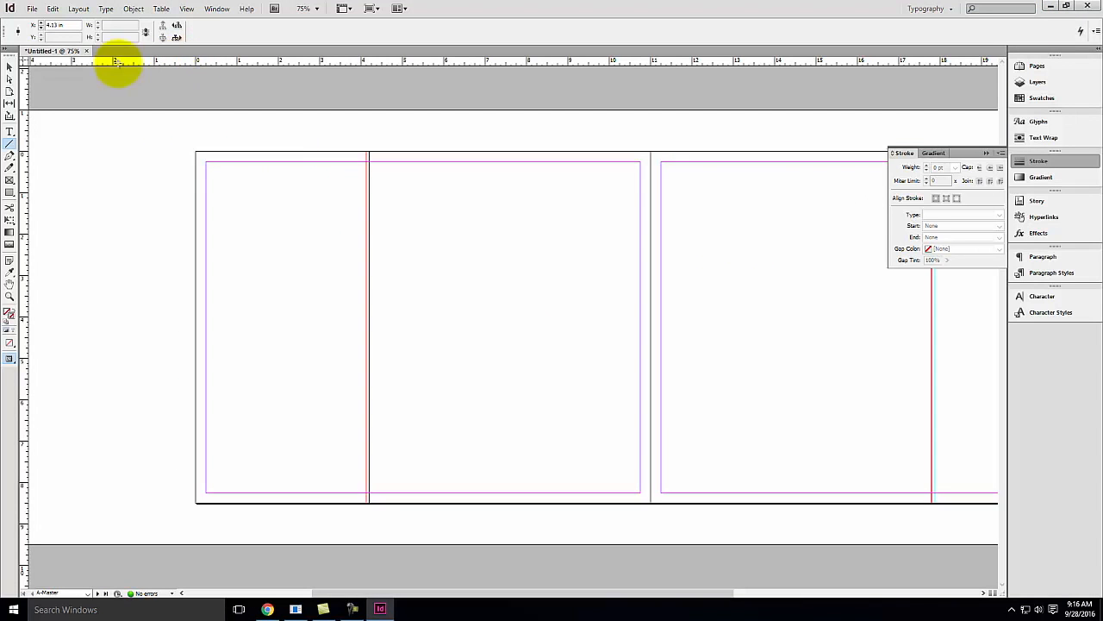
Draw a diagonal line from the left page's bottom-left corner to the top of the spine
left_click(9, 144)
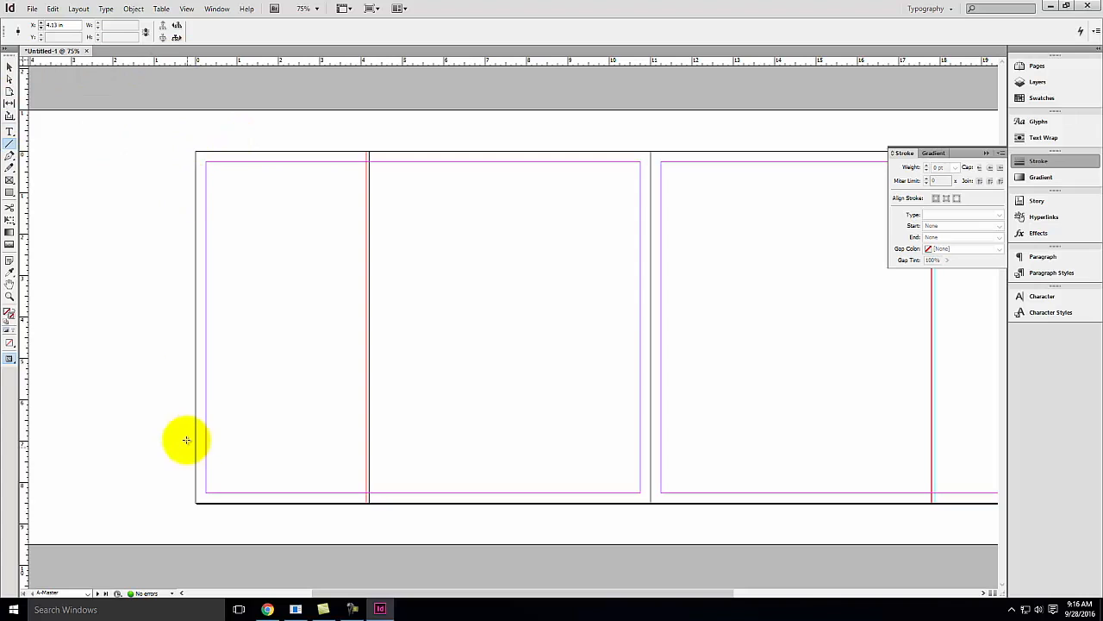
mouse_move(197, 503)
left_mouse_down()
mouse_move(517, 281)
mouse_move(650, 153)
mouse_move(989, 466)
mouse_move(961, 446)
mouse_move(815, 436)
mouse_move(916, 440)
mouse_move(921, 455)
left_mouse_up()
key("space")
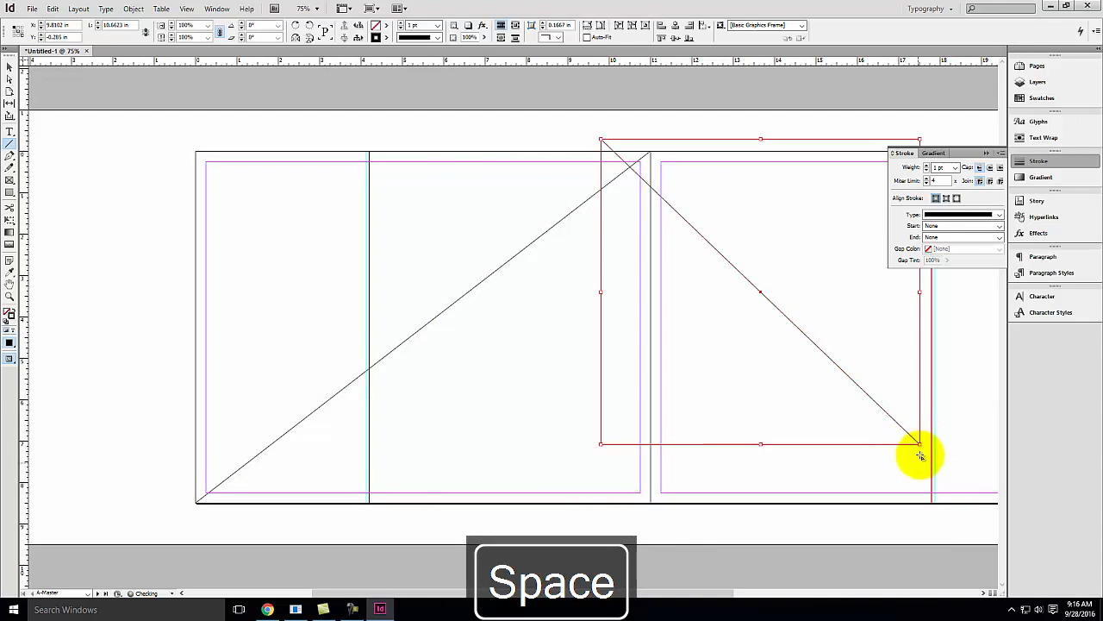
key("ctrl+z")
Draw two diagonals across the right page from the spine's top and bottom to the opposite corners
left_click_drag(864, 431, 520, 443)
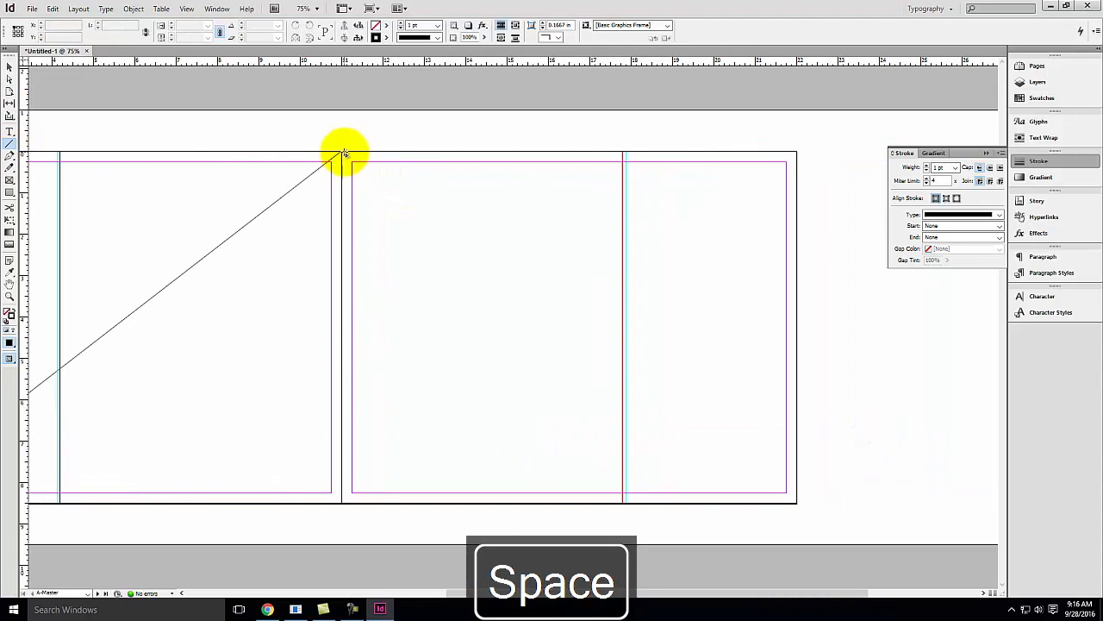
left_click_drag(342, 154, 796, 501)
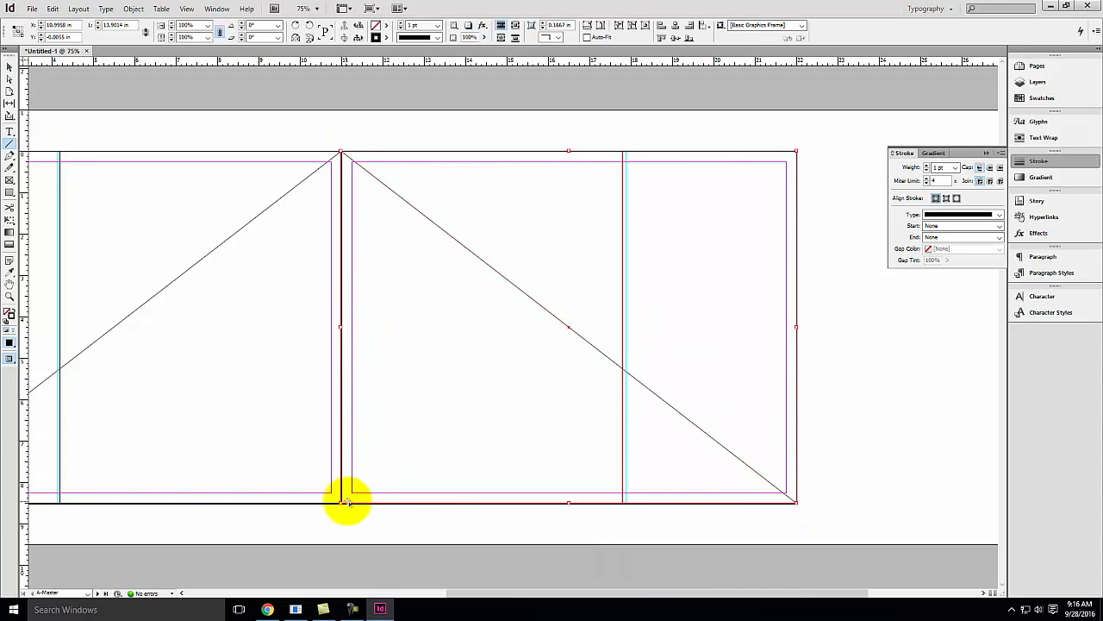
left_click_drag(341, 503, 796, 150)
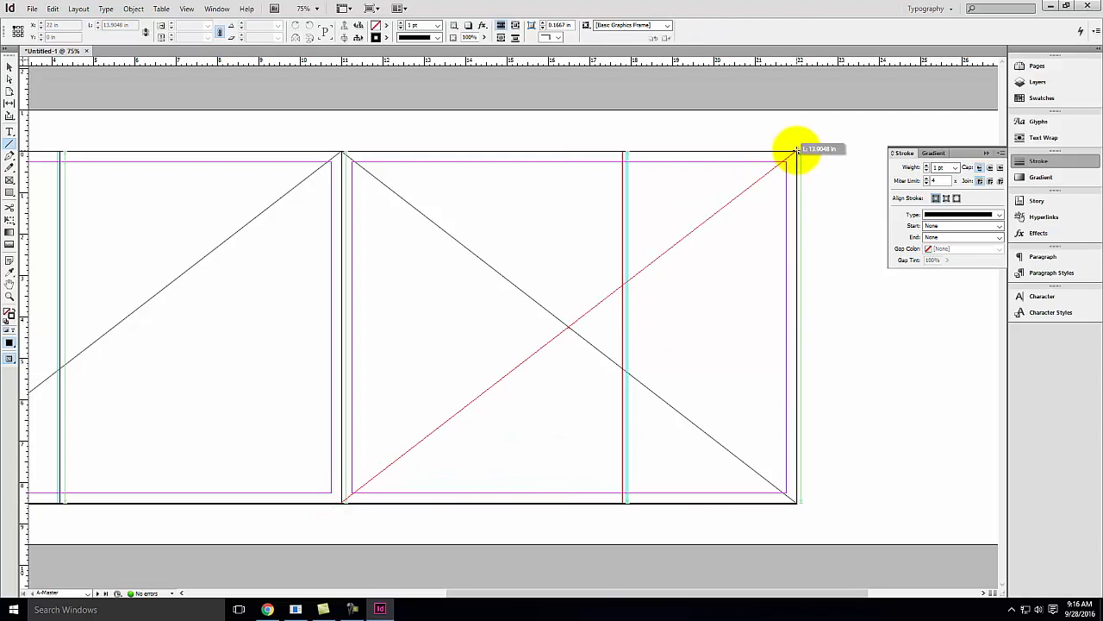
left_click_drag(797, 150, 796, 150)
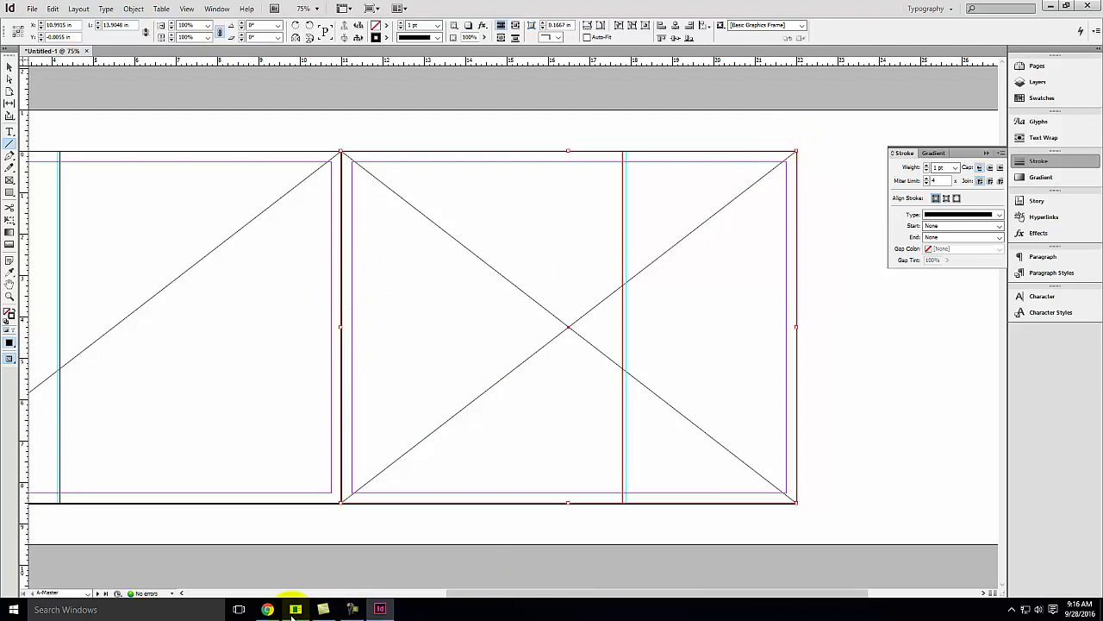
Consult the grid reference PDF in the browser again
left_click(269, 608)
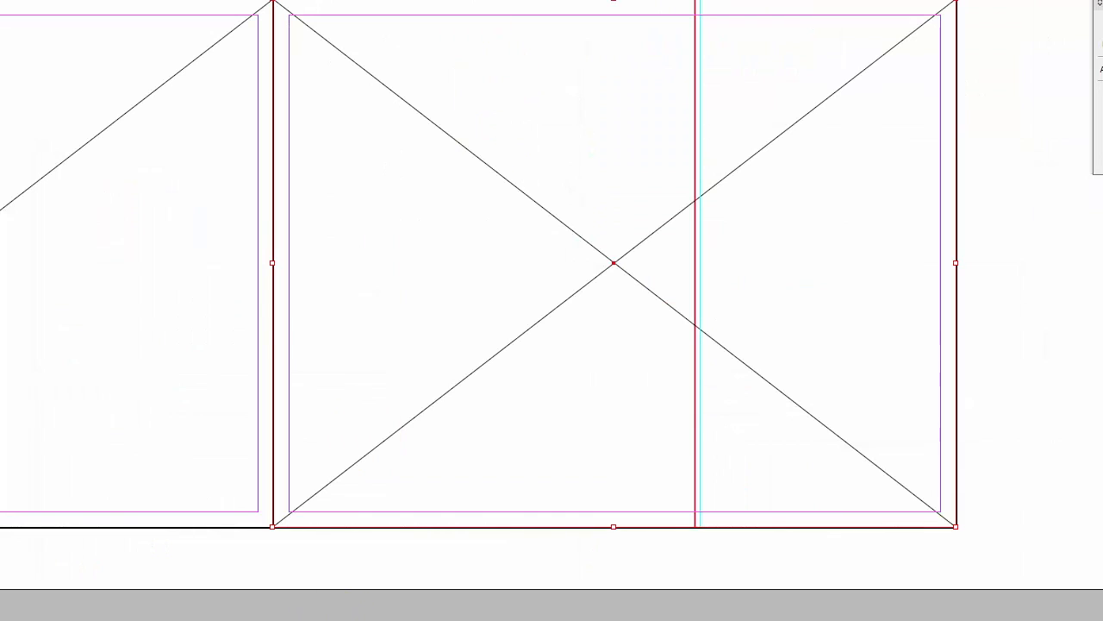
key("space")
left_click_drag(182, 172, 556, 216)
left_click_drag(2, 4, 960, 420)
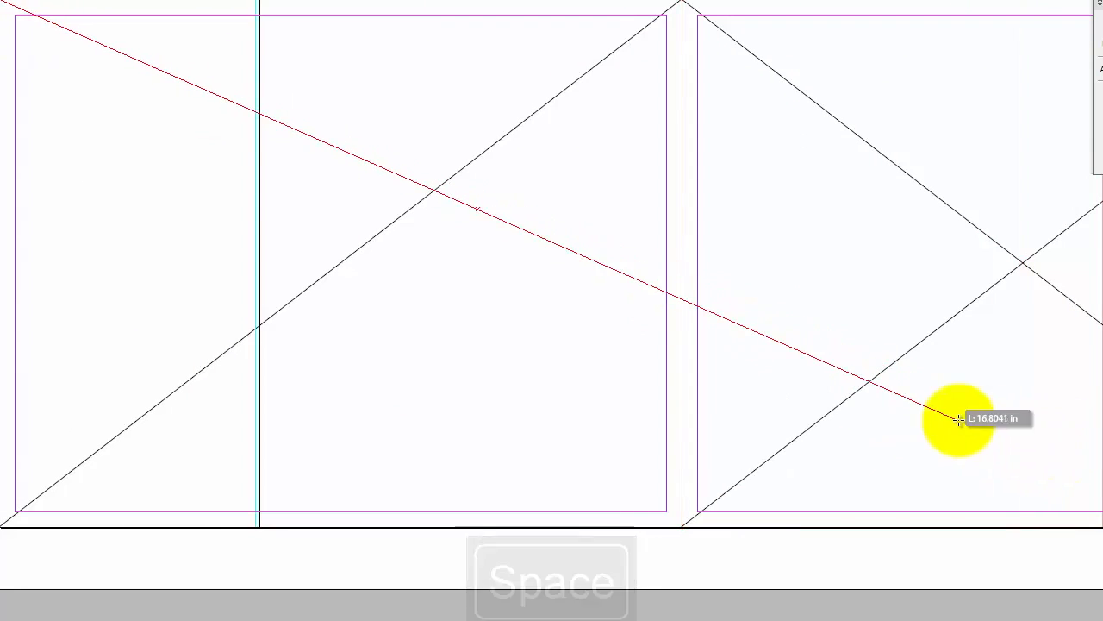
key("Delete")
Draw two diagonal lines corner to corner across the whole spread, snapping the top-right endpoint to the corner
key("space")
left_click_drag(930, 329, 814, 344)
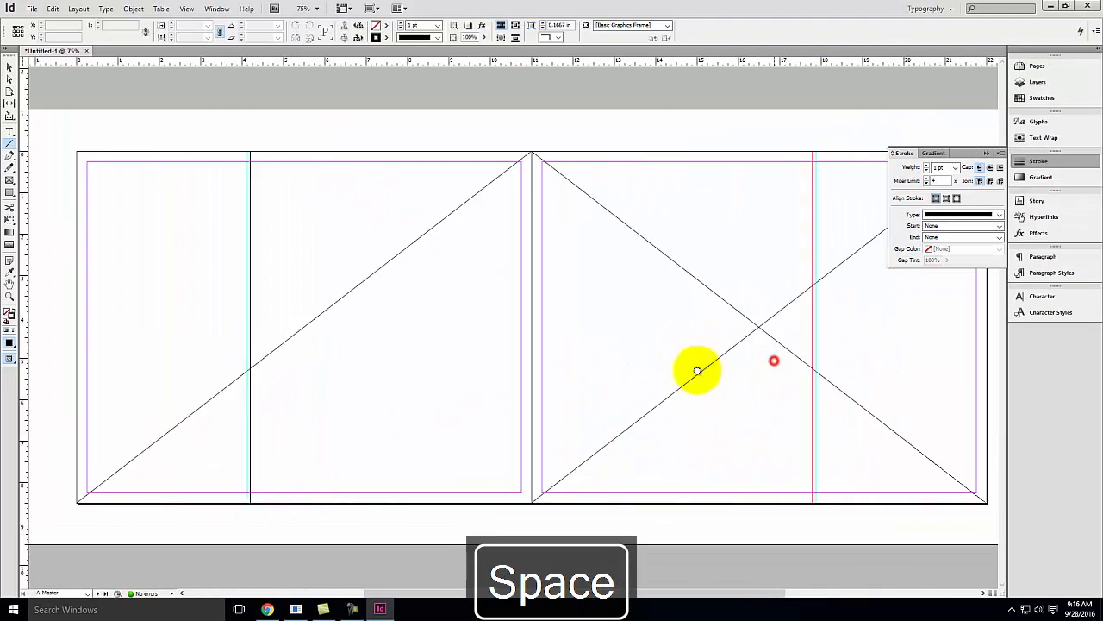
left_click_drag(697, 370, 671, 377)
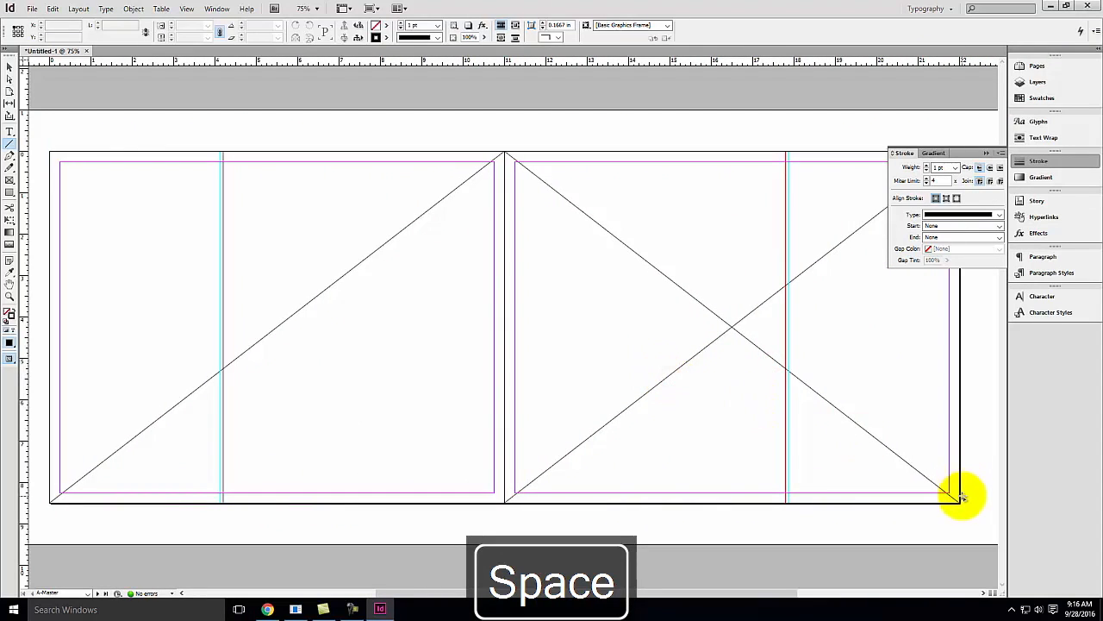
left_click_drag(959, 500, 49, 152)
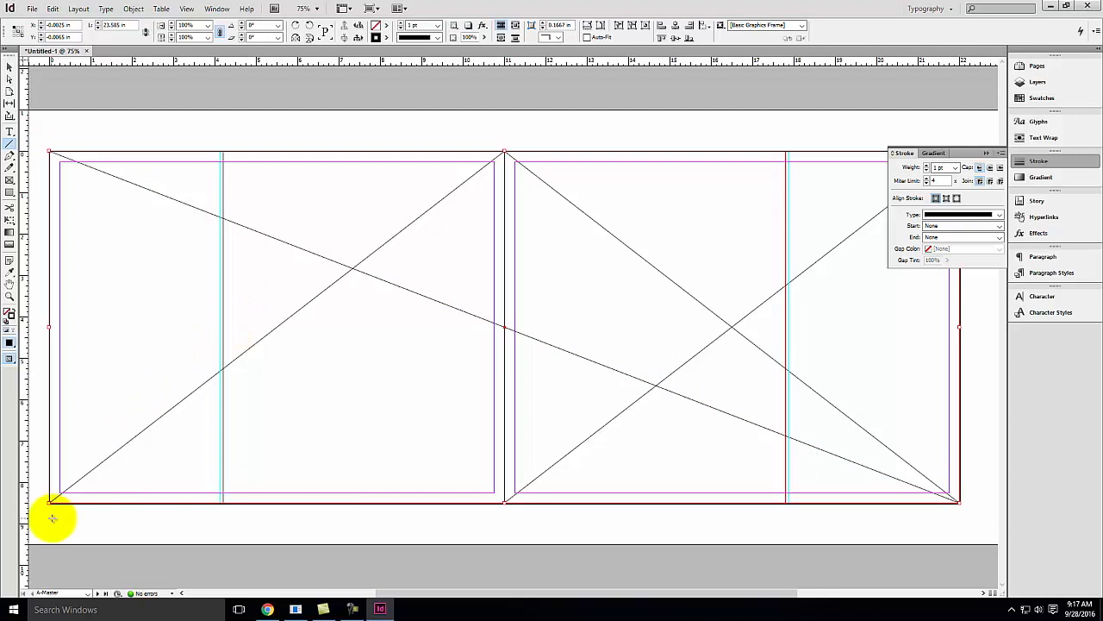
mouse_move(49, 504)
left_mouse_down()
mouse_move(535, 388)
mouse_move(962, 153)
left_mouse_up()
left_click(989, 153)
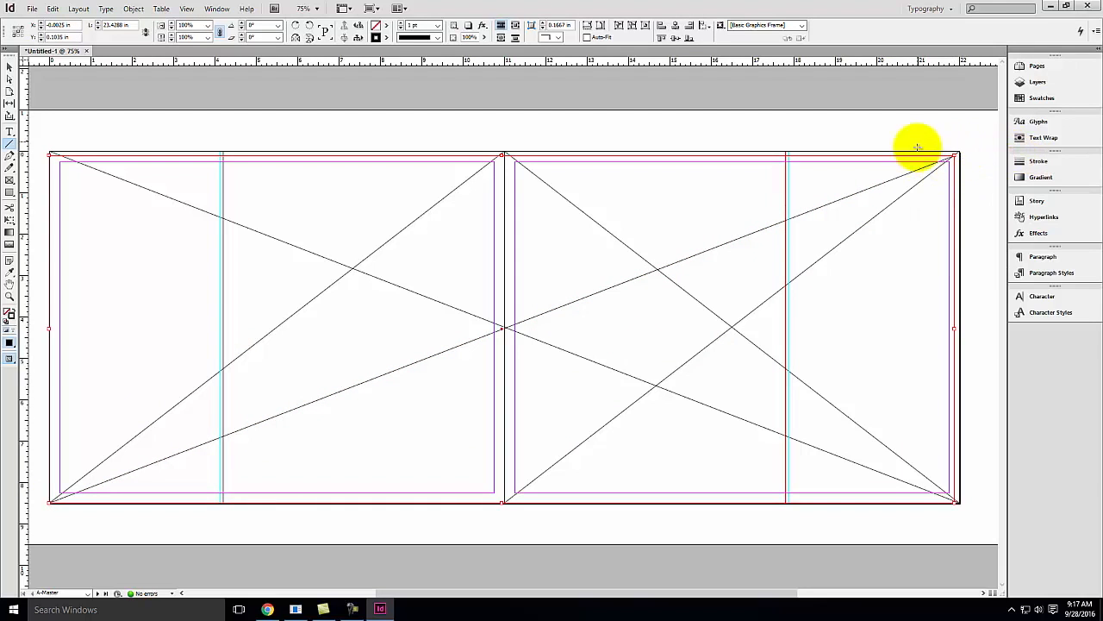
left_click(10, 69)
left_click(955, 158)
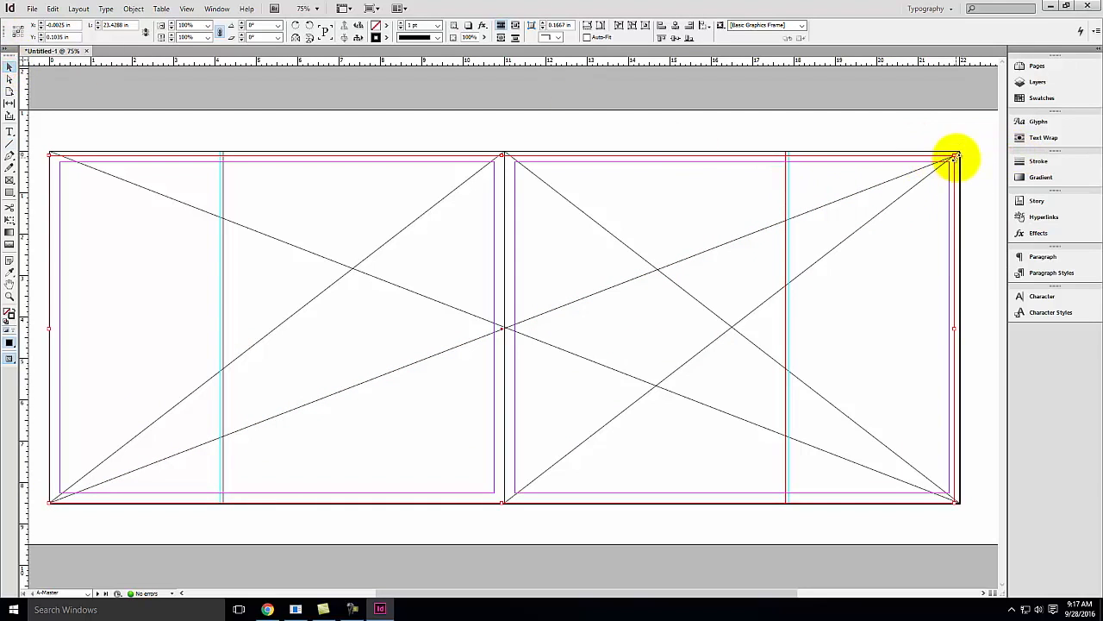
left_click_drag(955, 156, 959, 155)
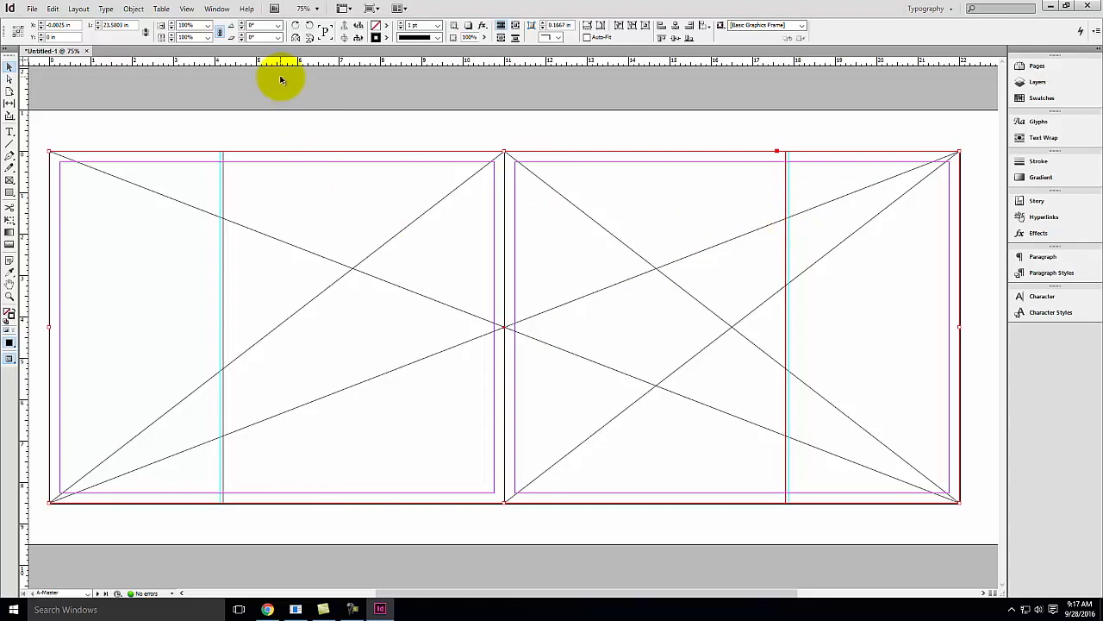
Place a horizontal ruler guide at about 1.61 in through the diagonal and vertical guide intersections
left_click_drag(289, 66, 610, 208)
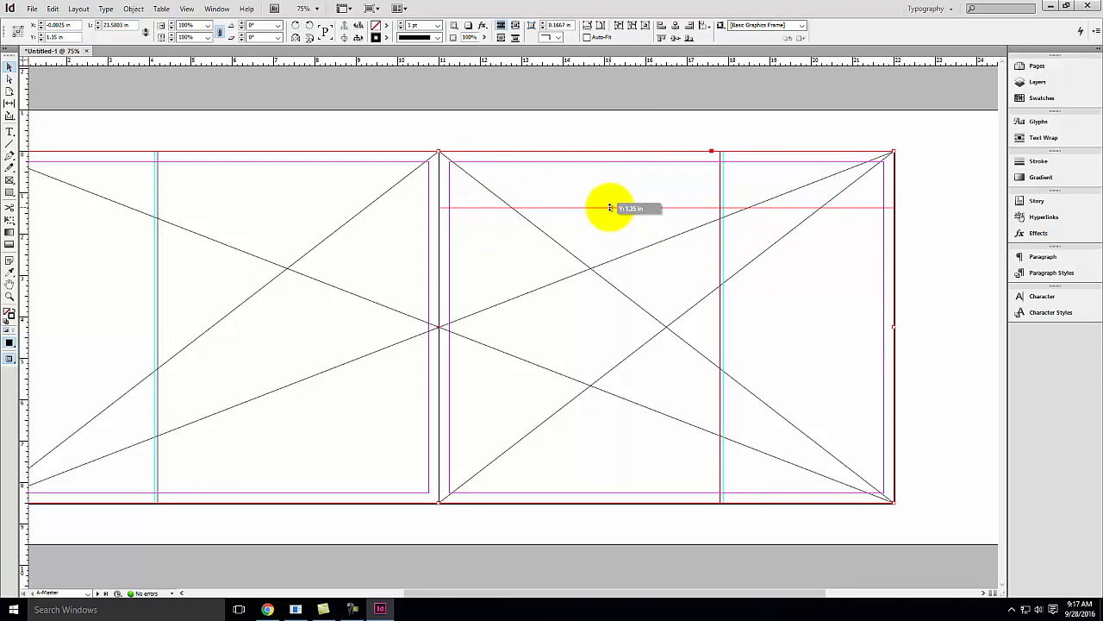
left_click_drag(615, 207, 934, 218)
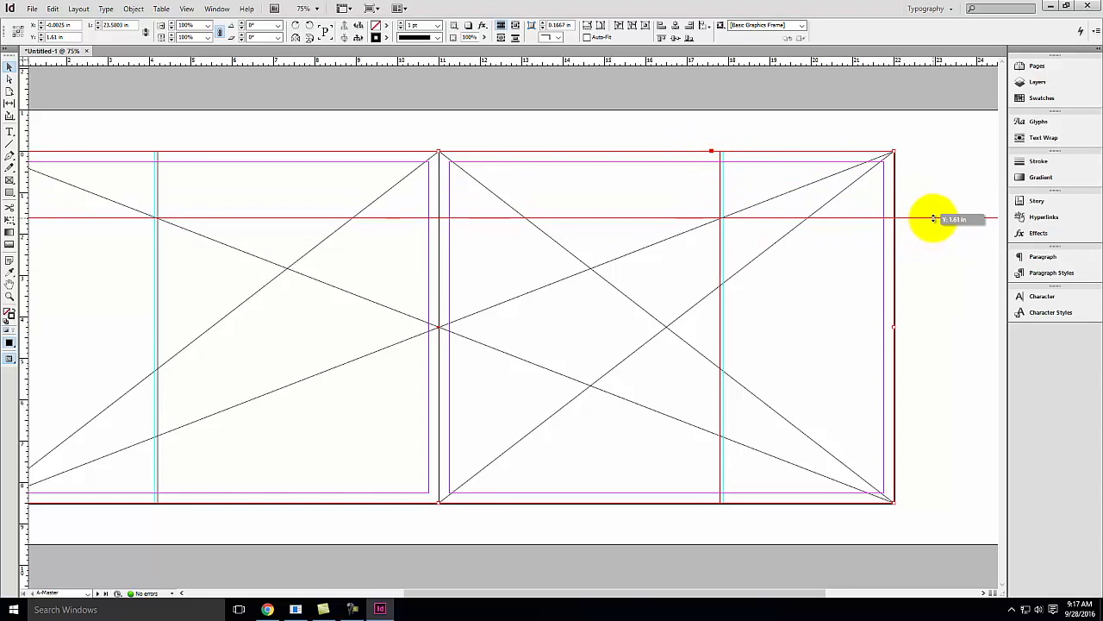
left_click_drag(934, 219, 934, 218)
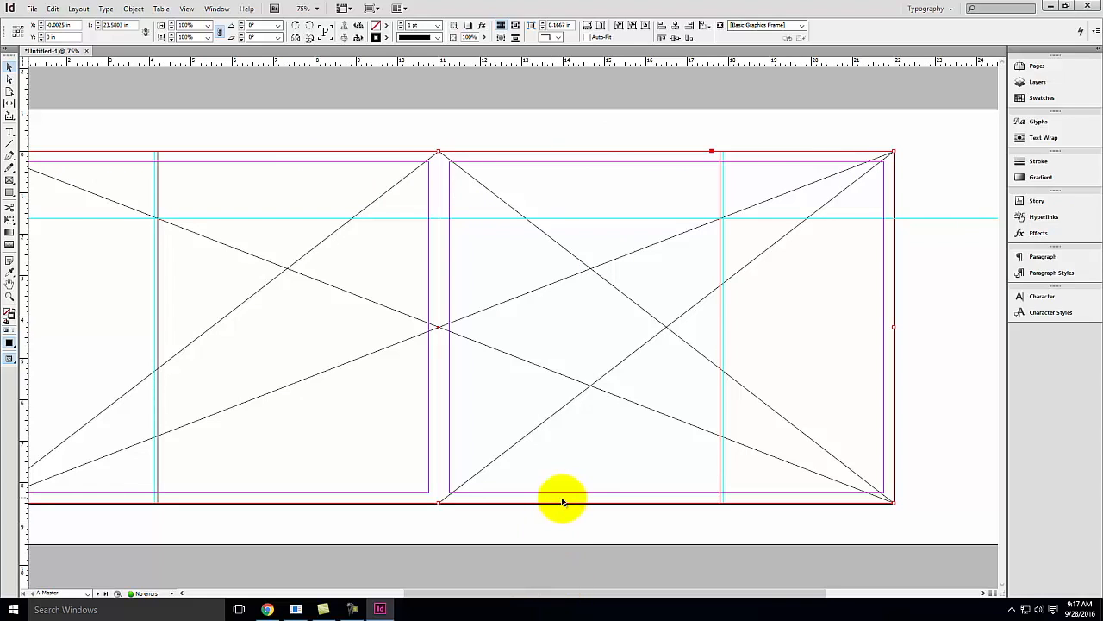
left_click_drag(20, 143, 720, 195)
left_click_drag(24, 169, 160, 182)
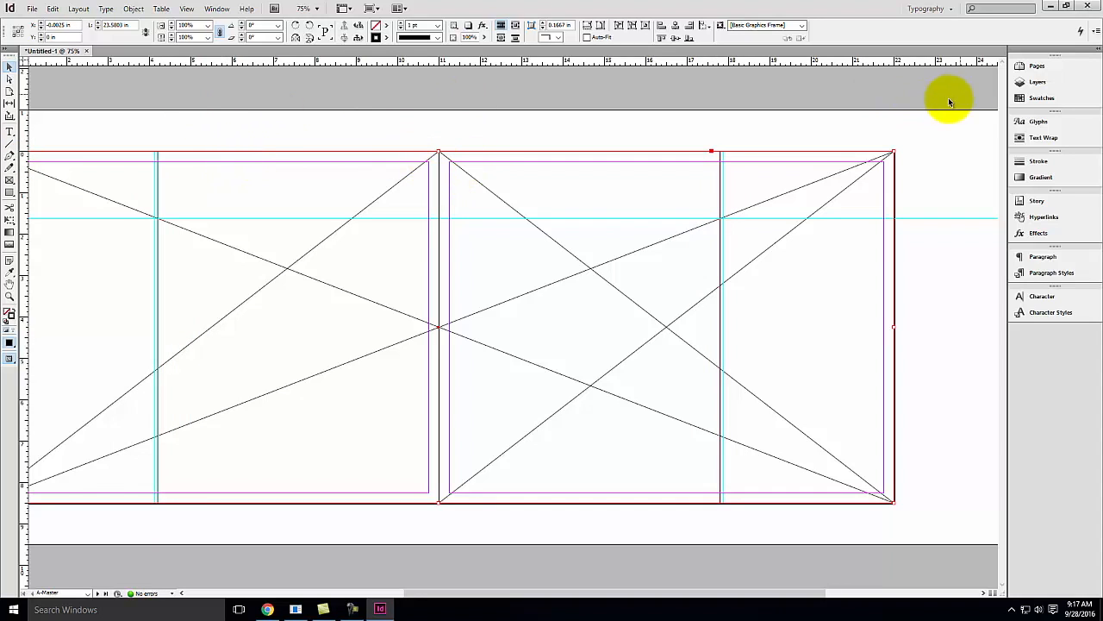
Toggle the Layout layer's visibility off and on to check its contents
left_click(1036, 81)
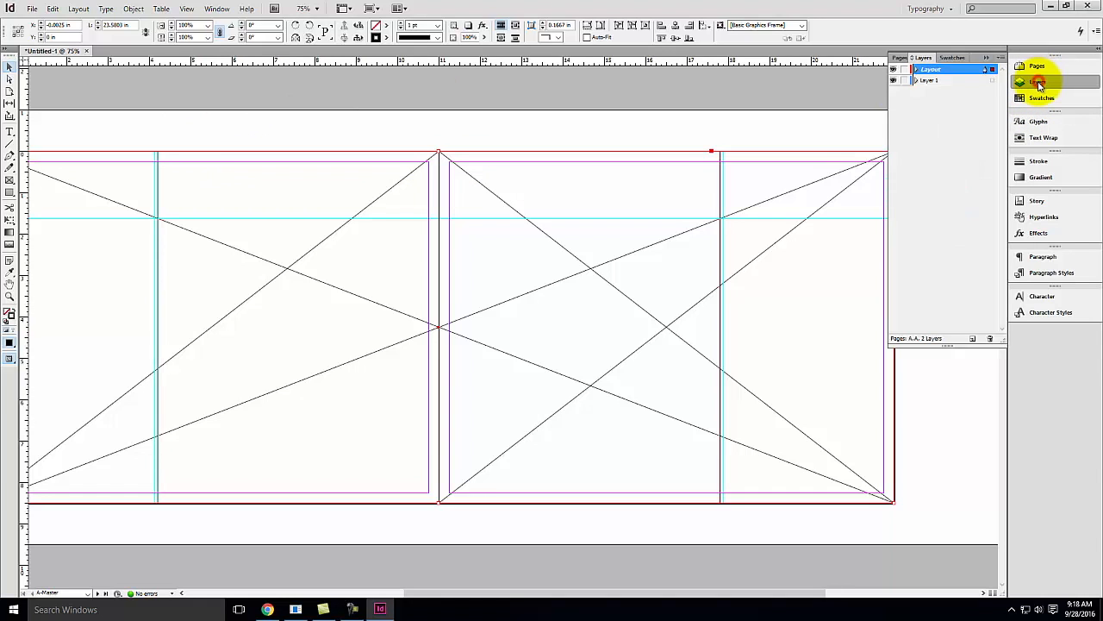
left_click(893, 70)
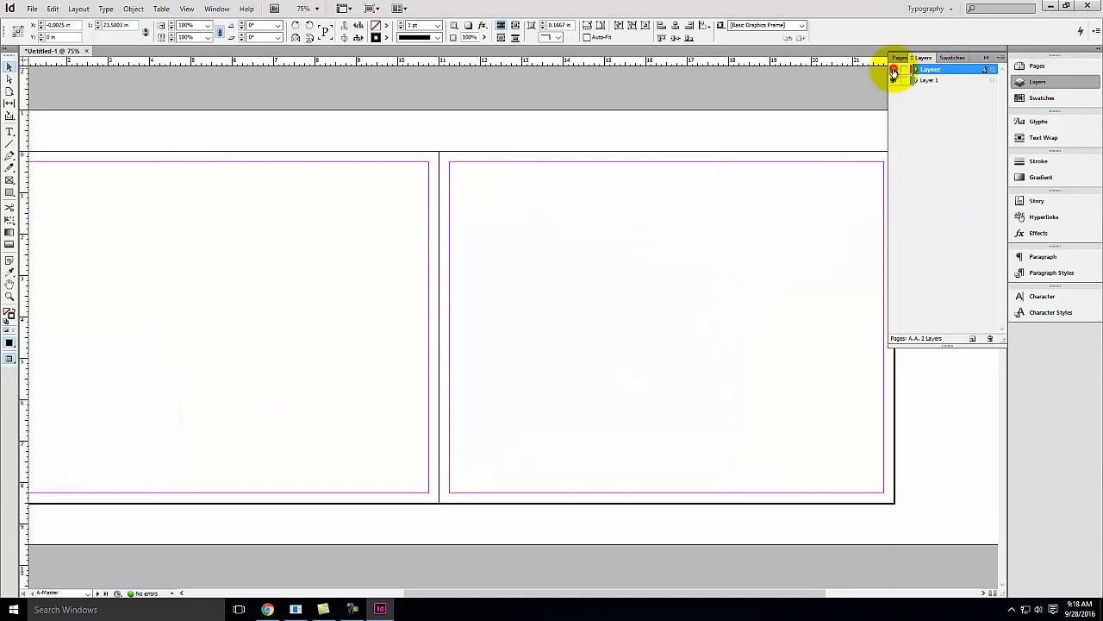
left_click(893, 69)
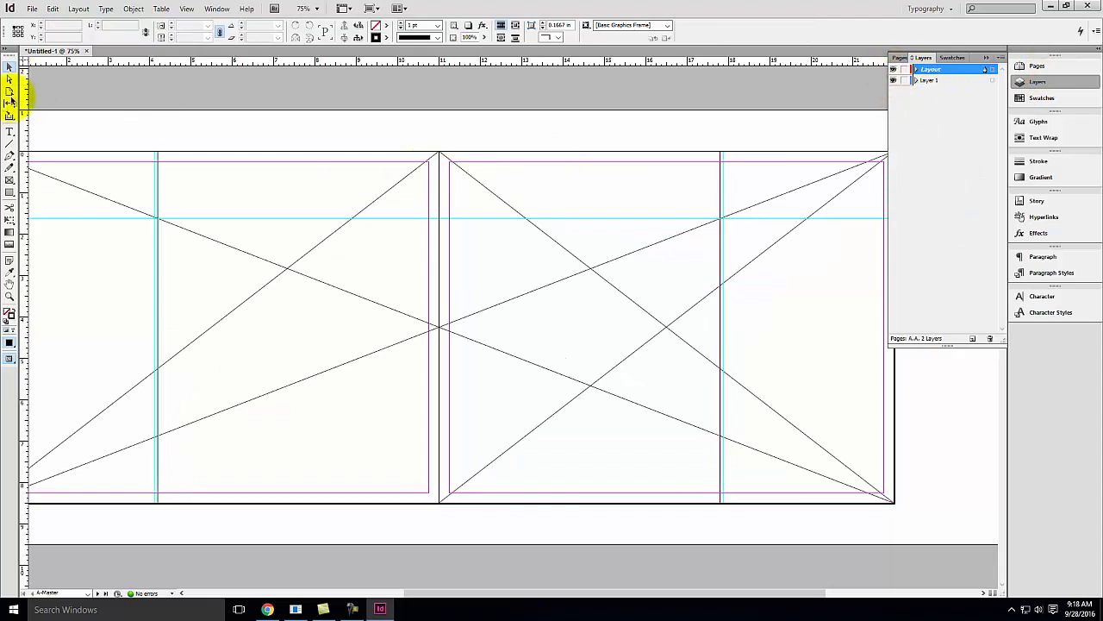
Select the horizontal ruler guide and both vertical guides, then add a new layer
left_click(7, 69)
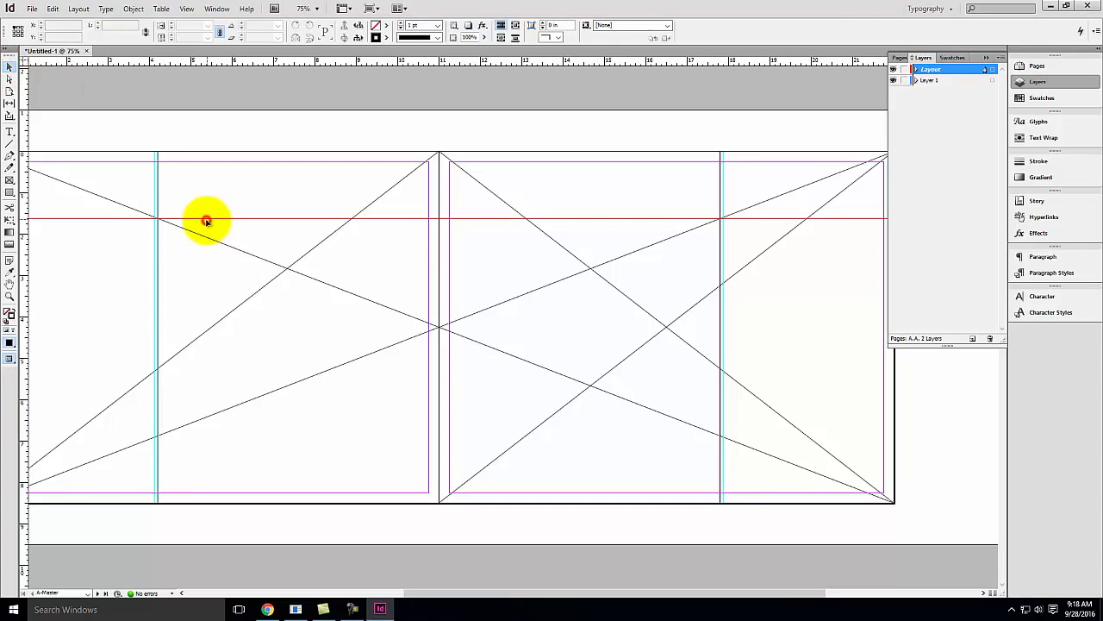
left_click(206, 221)
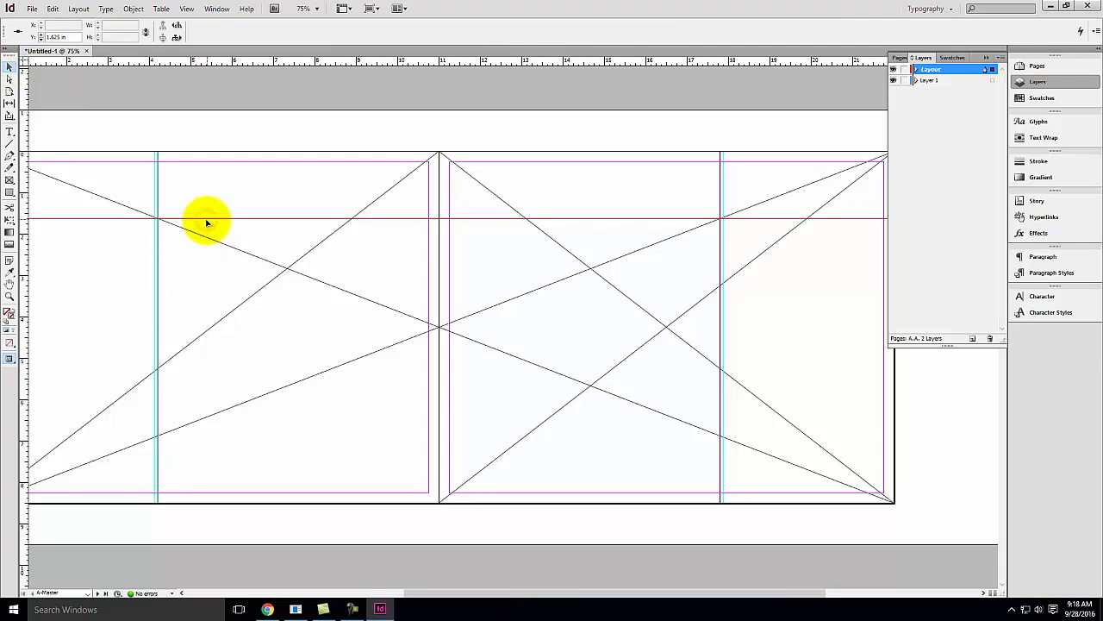
left_click(156, 232)
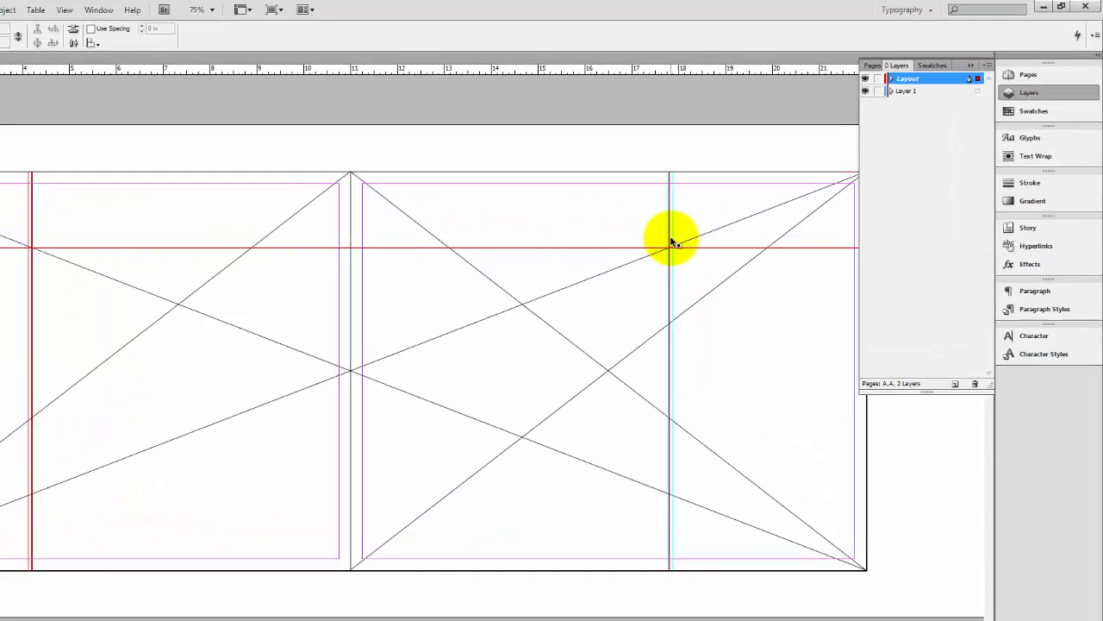
left_click(671, 244)
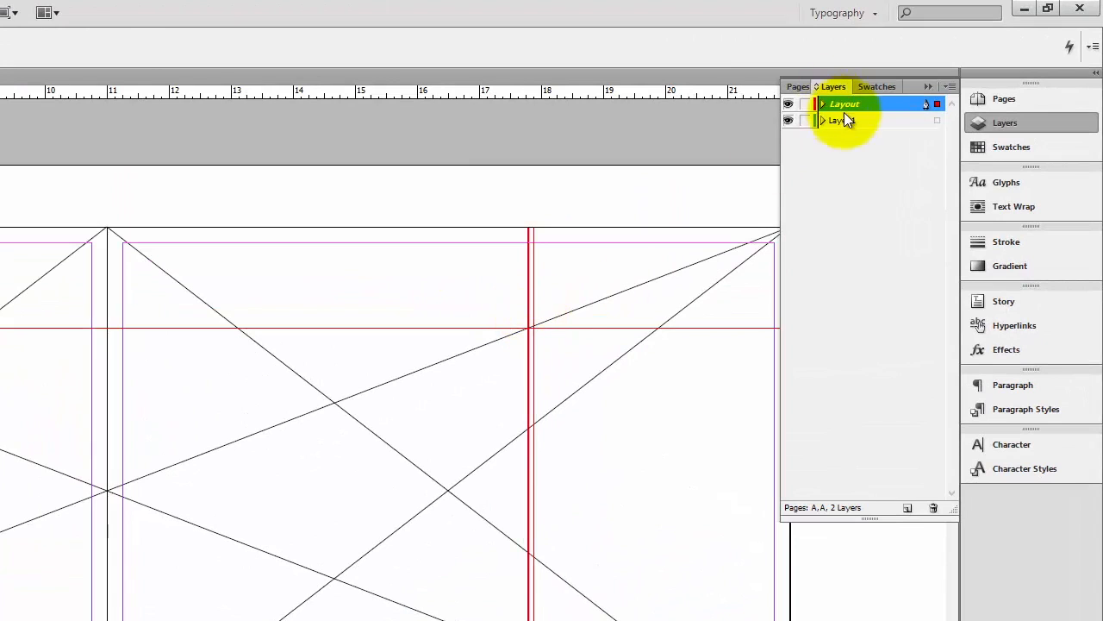
left_click(910, 509)
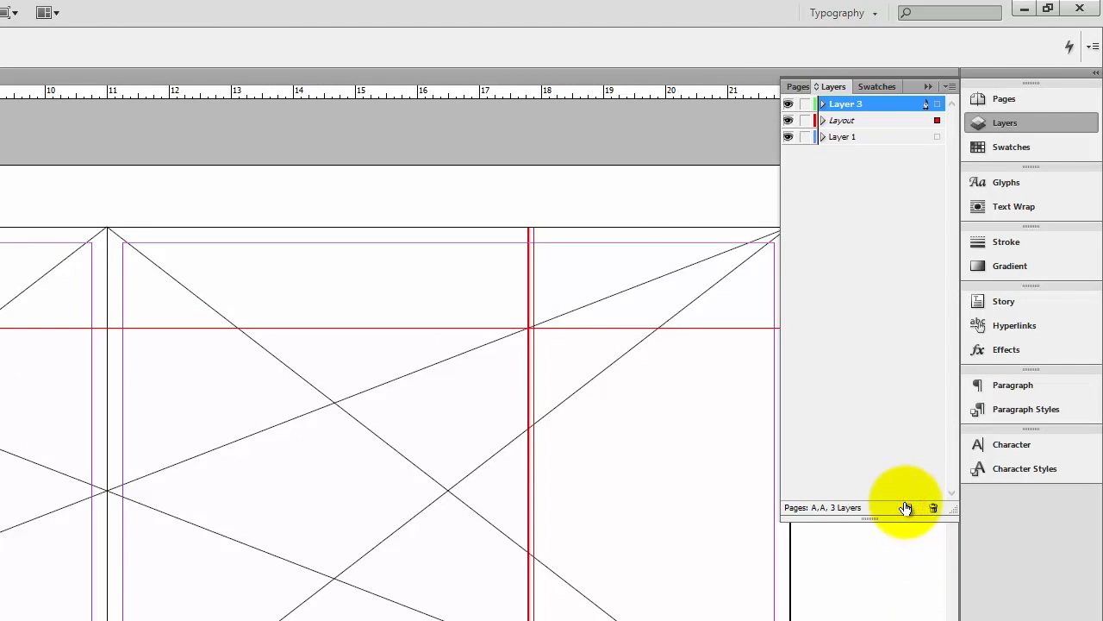
Rename the new layer Guides and turn off its Print Layer option
double_click(836, 103)
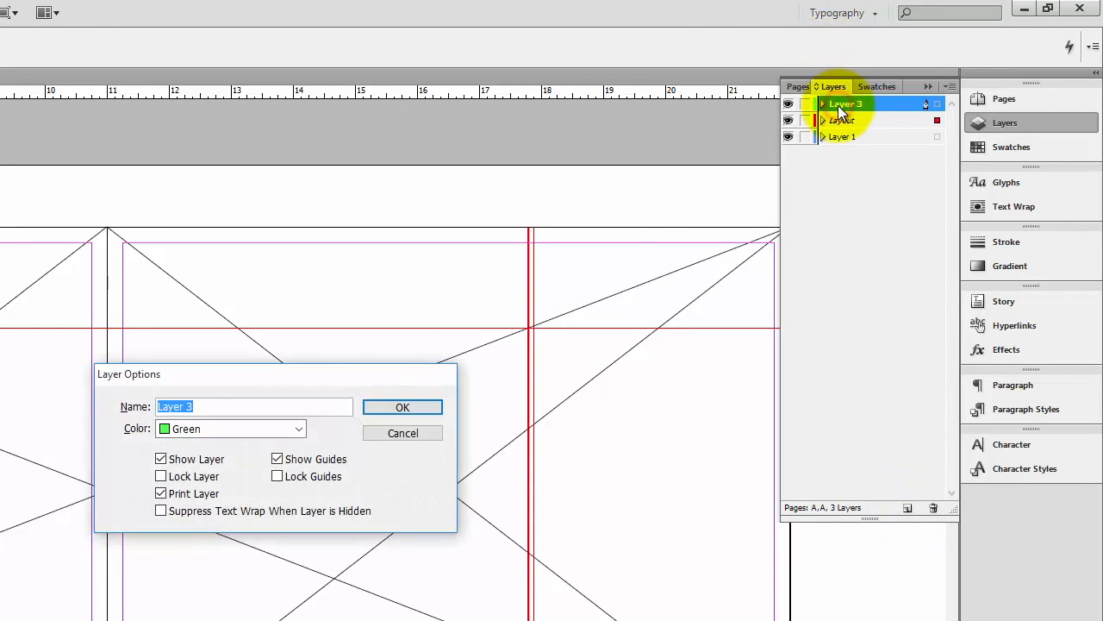
type("Guides")
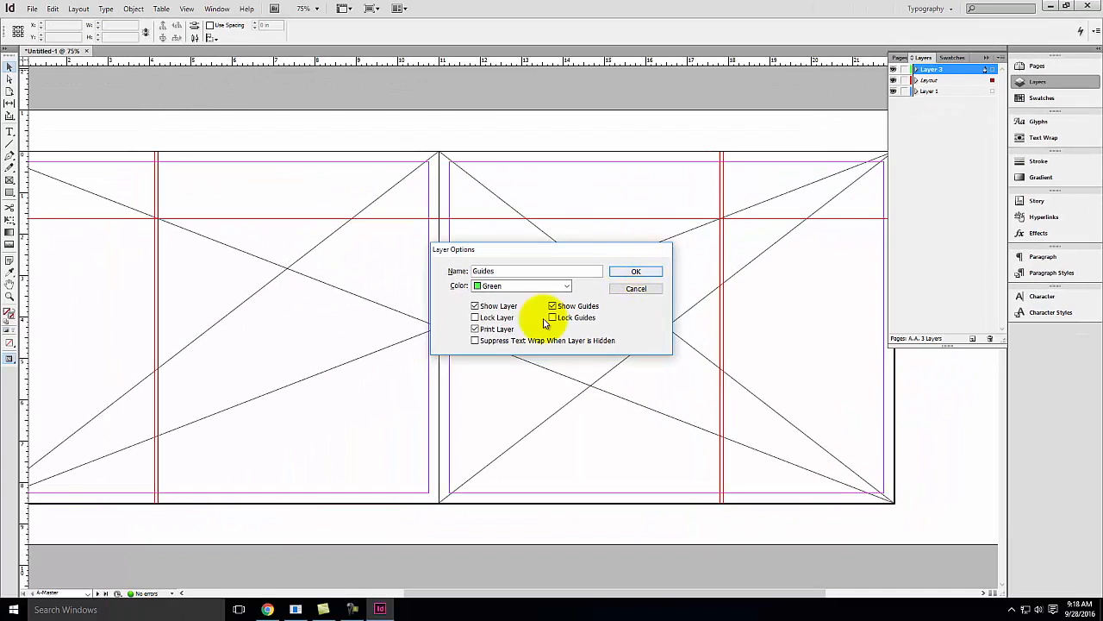
left_click(494, 330)
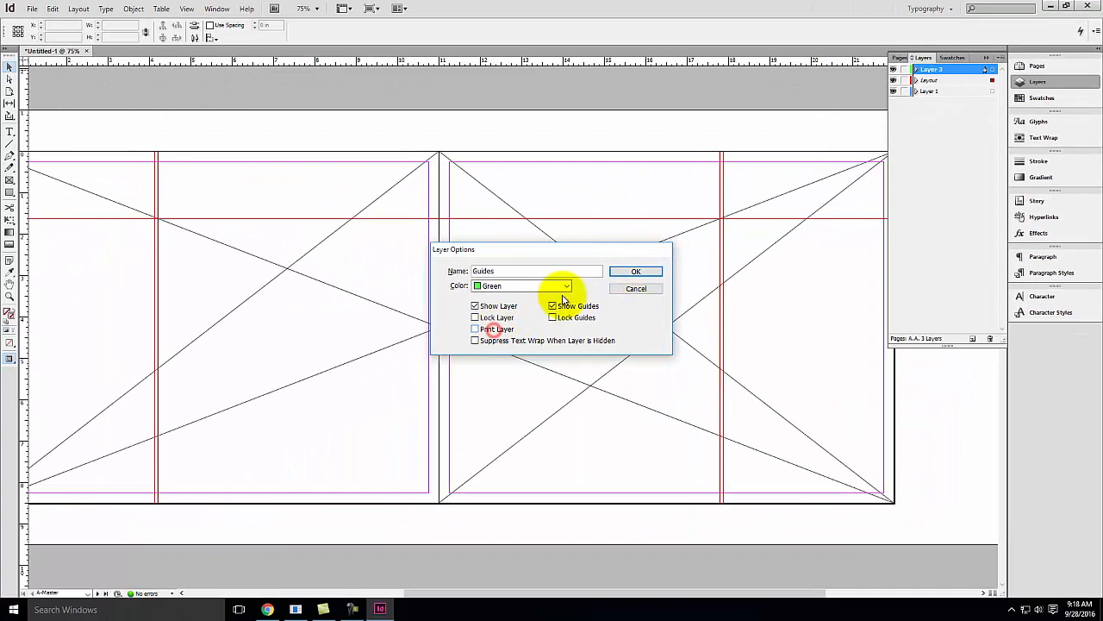
left_click(635, 272)
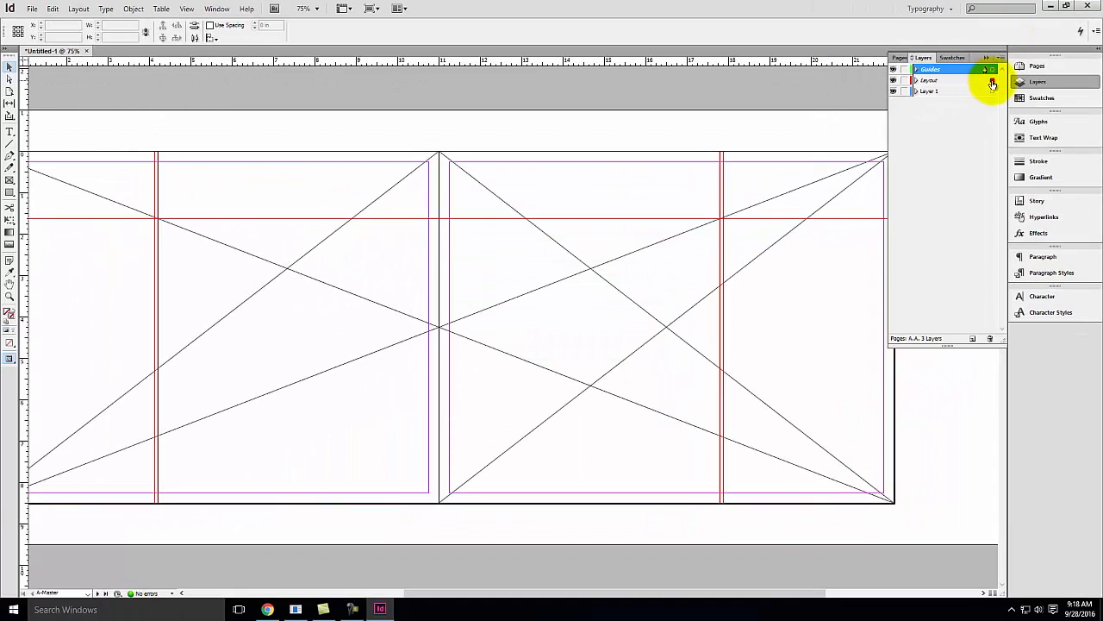
Move the selected guides onto the Guides layer and hide the Layout layer
left_click_drag(992, 82, 986, 69)
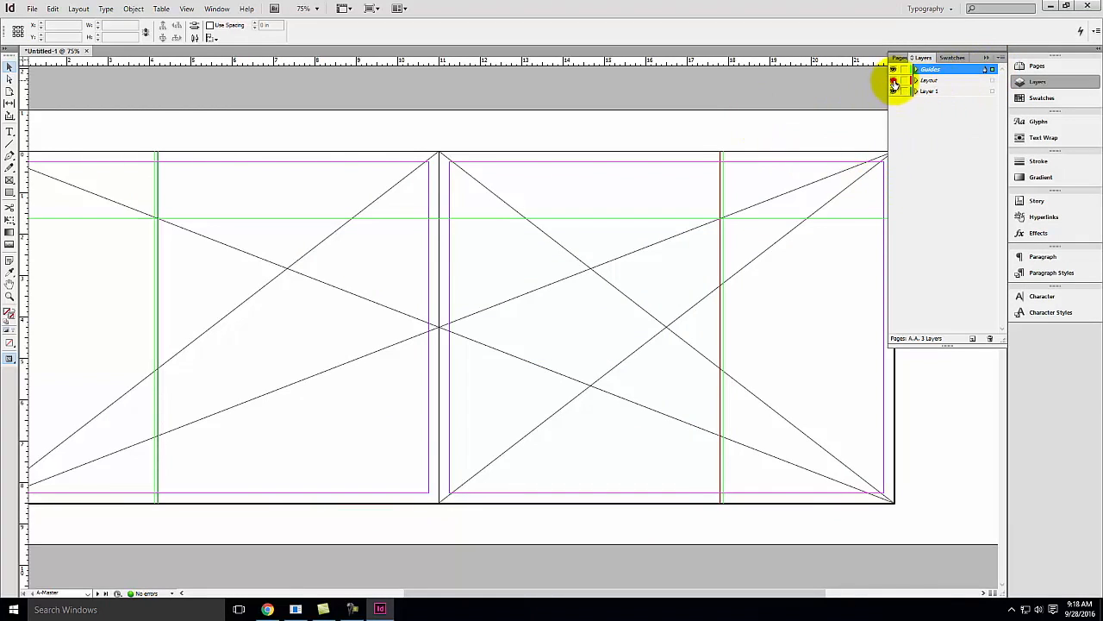
left_click(893, 80)
left_click(9, 69)
left_click(190, 137)
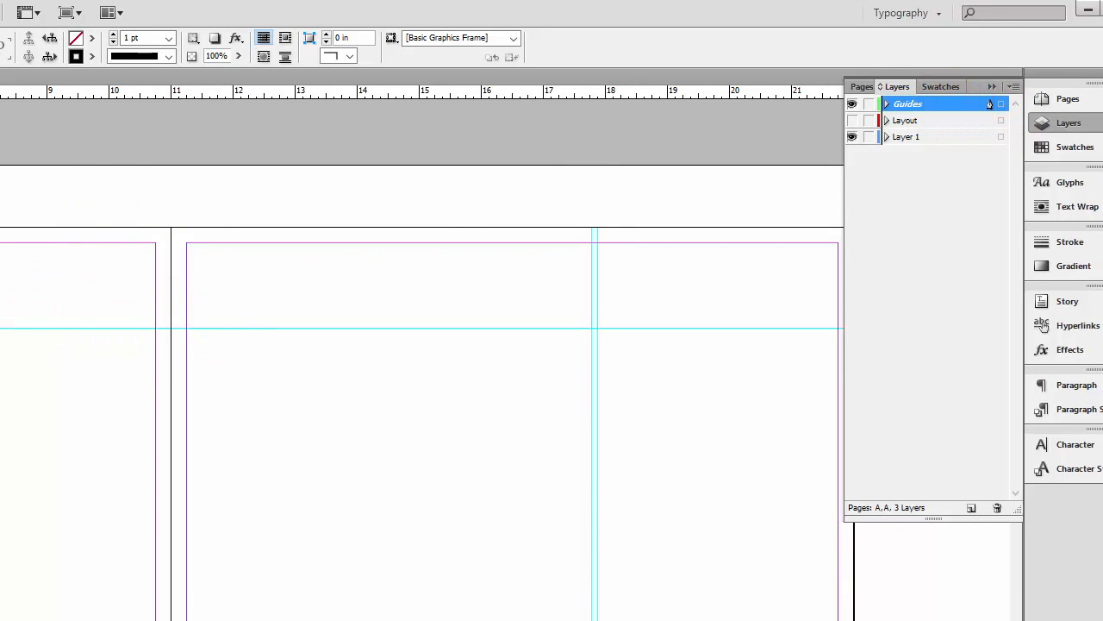
Open the 2-3 spread, select page 3 and add two new pages after it
left_click(863, 87)
double_click(905, 230)
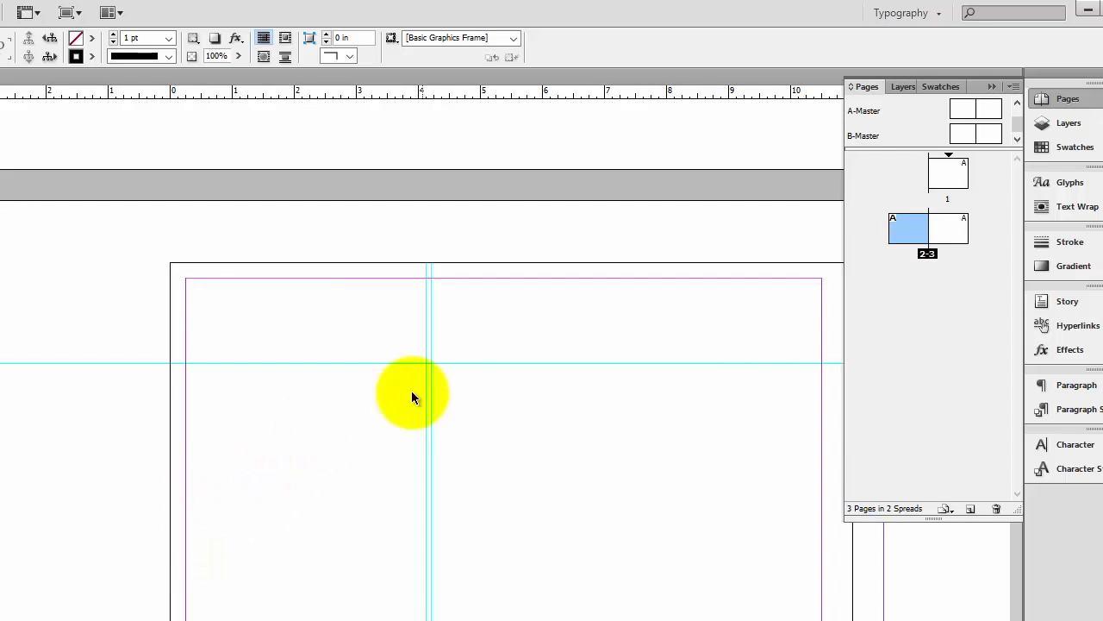
key("space")
left_click_drag(673, 485, 74, 471)
left_click(939, 235)
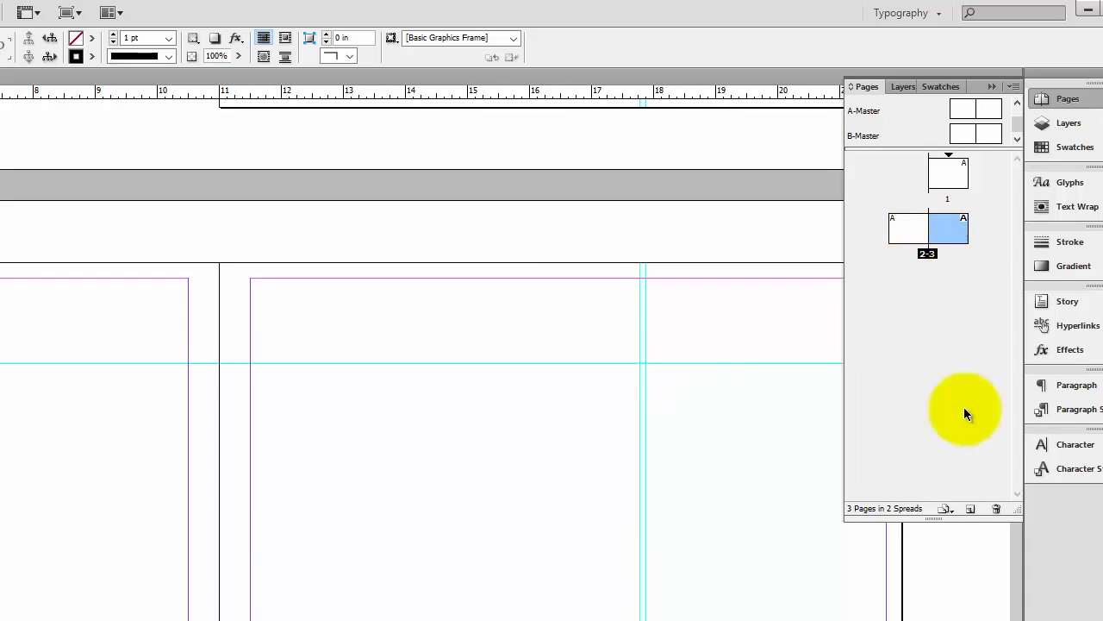
left_click(971, 510)
left_click(971, 510)
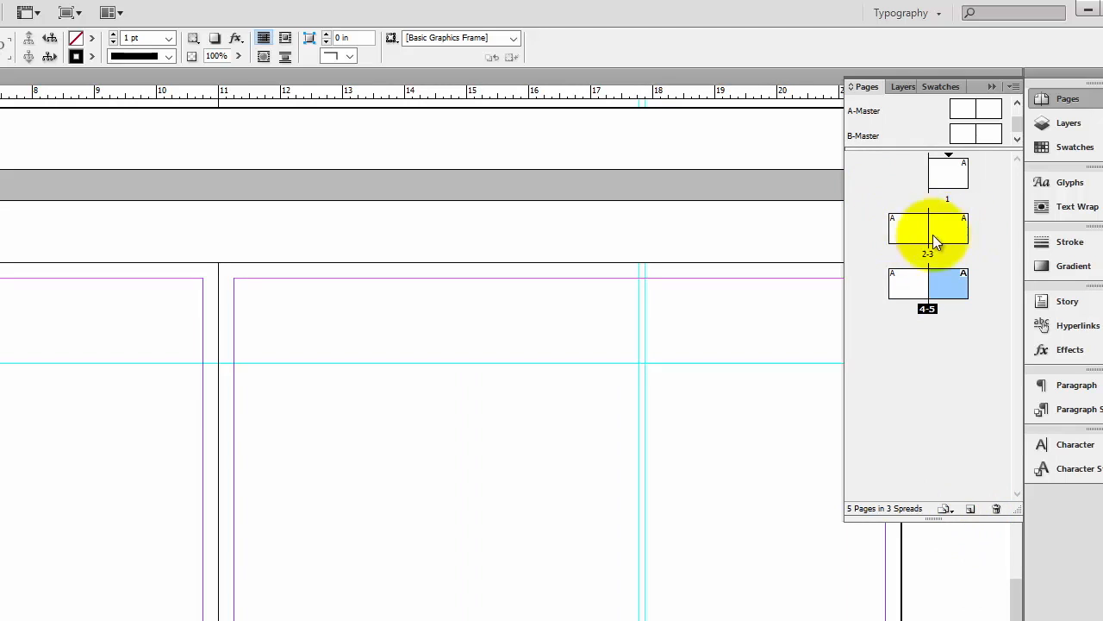
Draw a text frame on the right-hand page starting at the vertical guide just above the horizontal guide
key("space")
left_click_drag(641, 234, 443, 223)
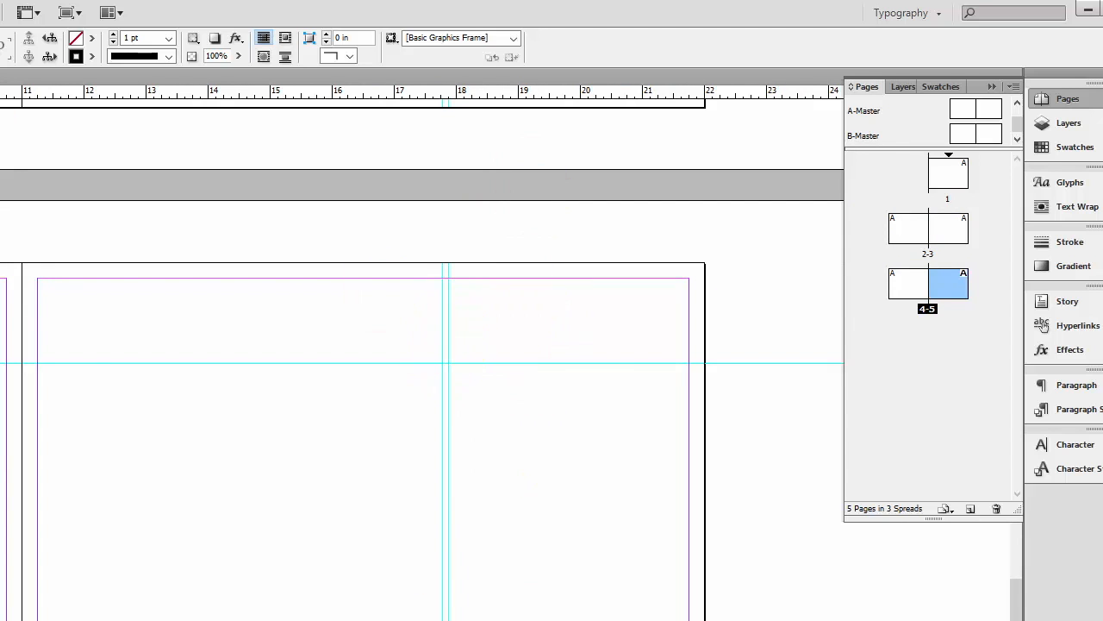
left_click(10, 130)
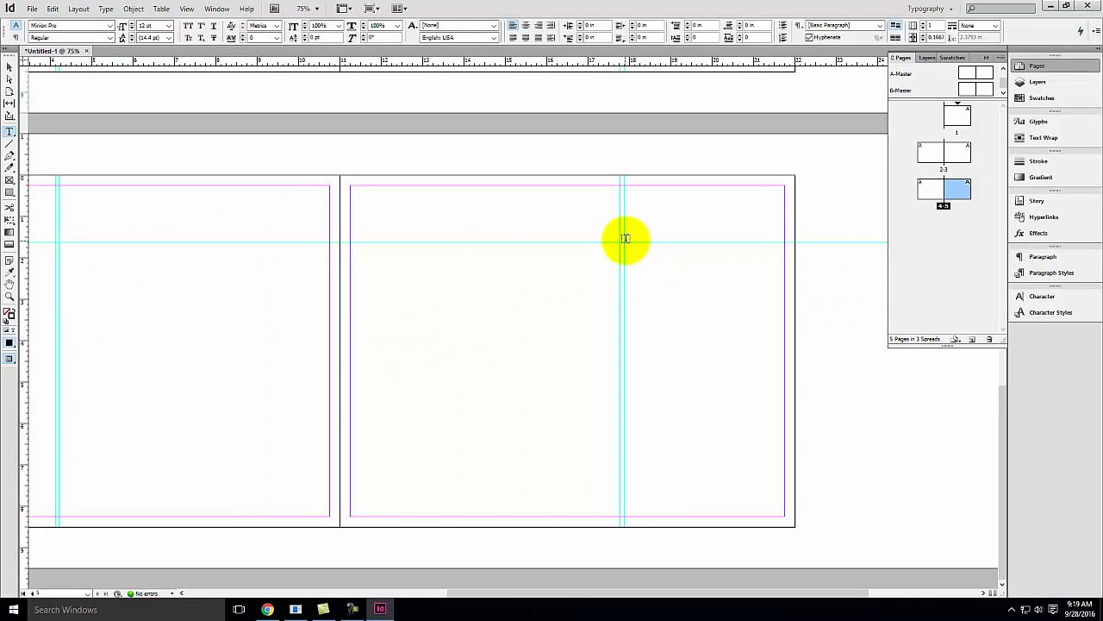
left_click_drag(626, 239, 752, 224)
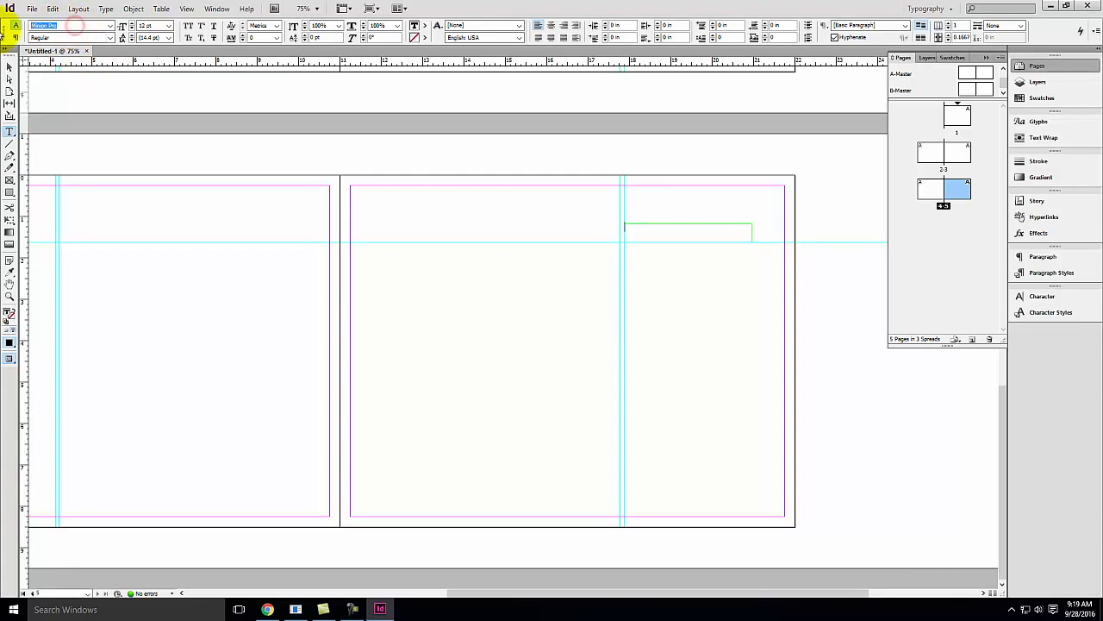
Set the text frame's font to Arial
left_click(112, 27)
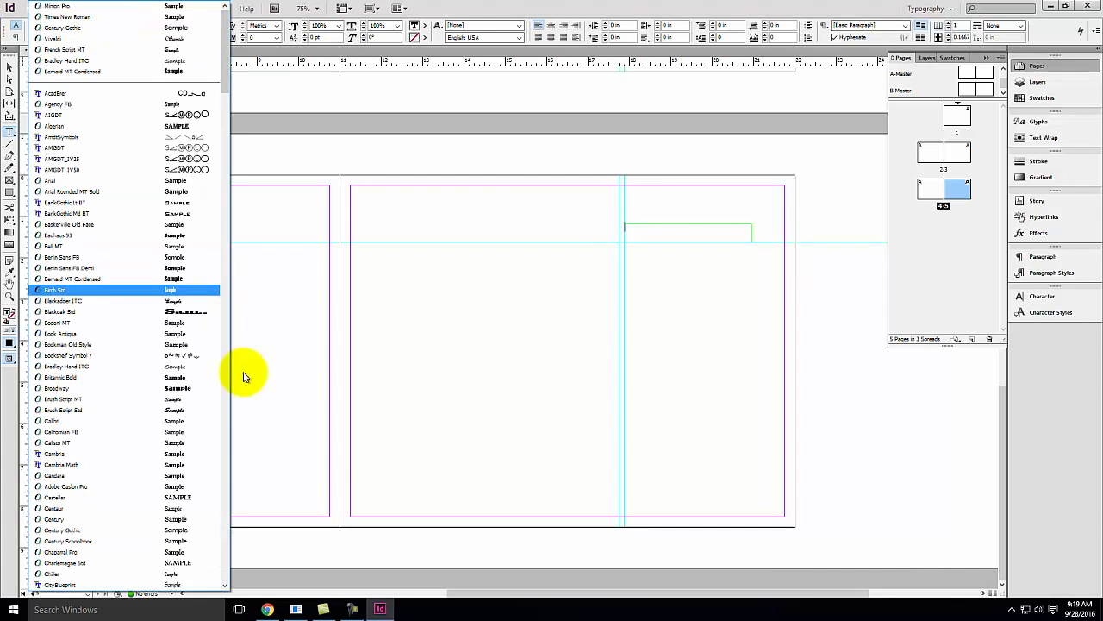
scroll(119, 392, "down", 6)
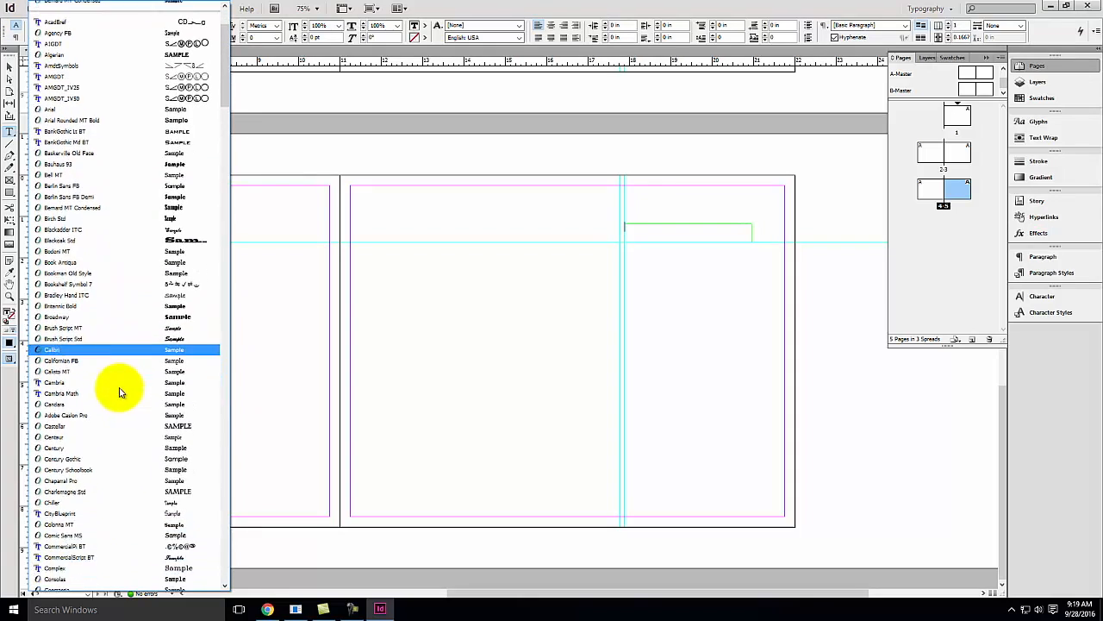
scroll(119, 392, "down", 6)
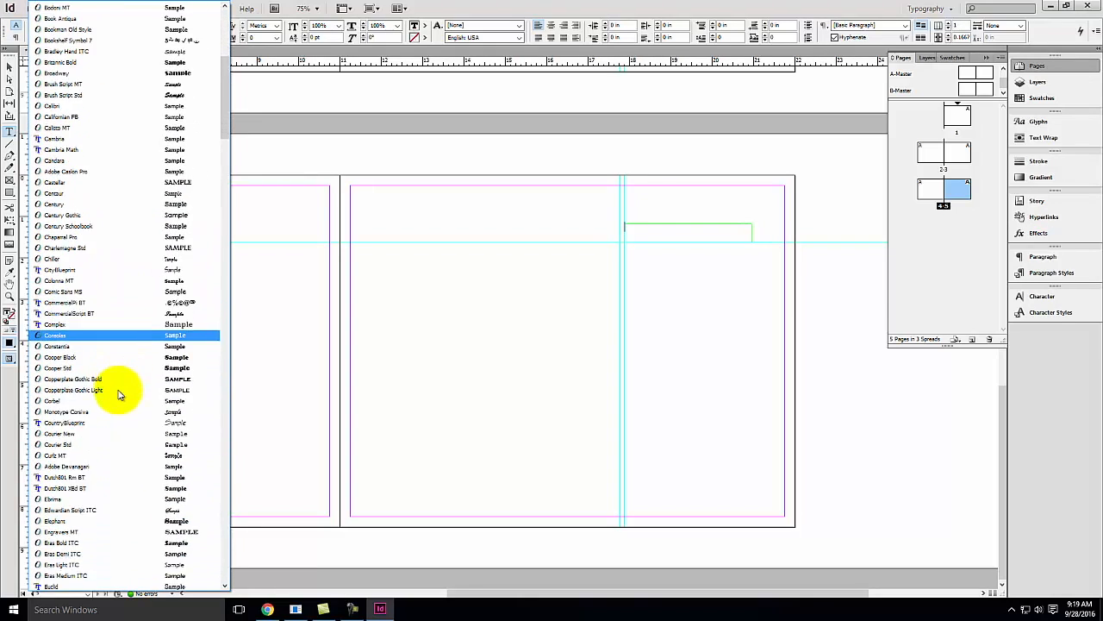
scroll(119, 396, "down", 7)
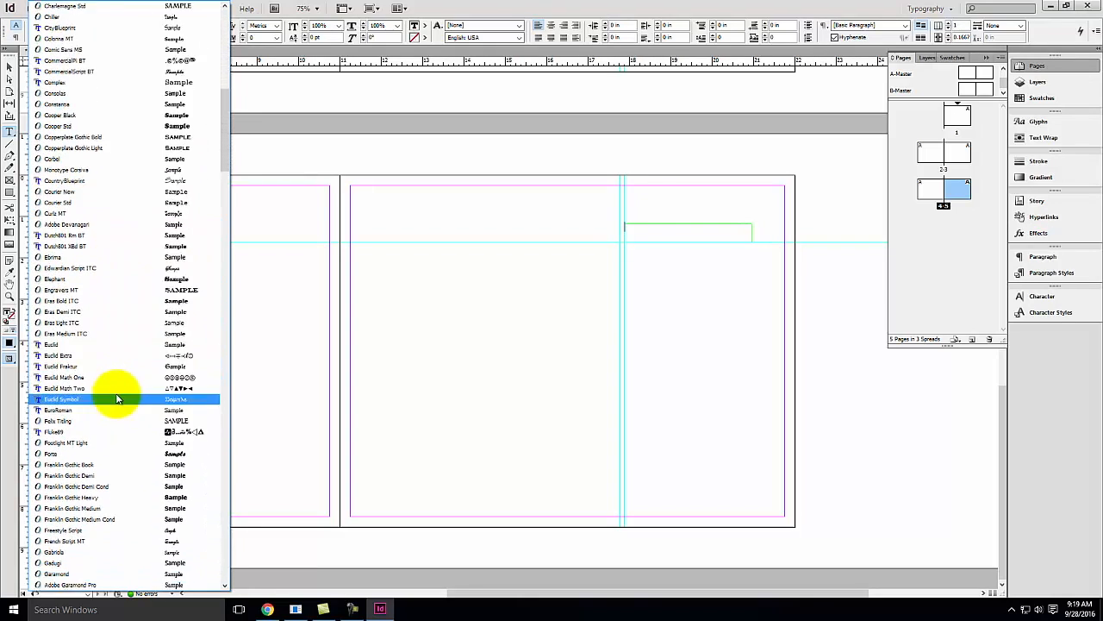
scroll(118, 399, "down", 4)
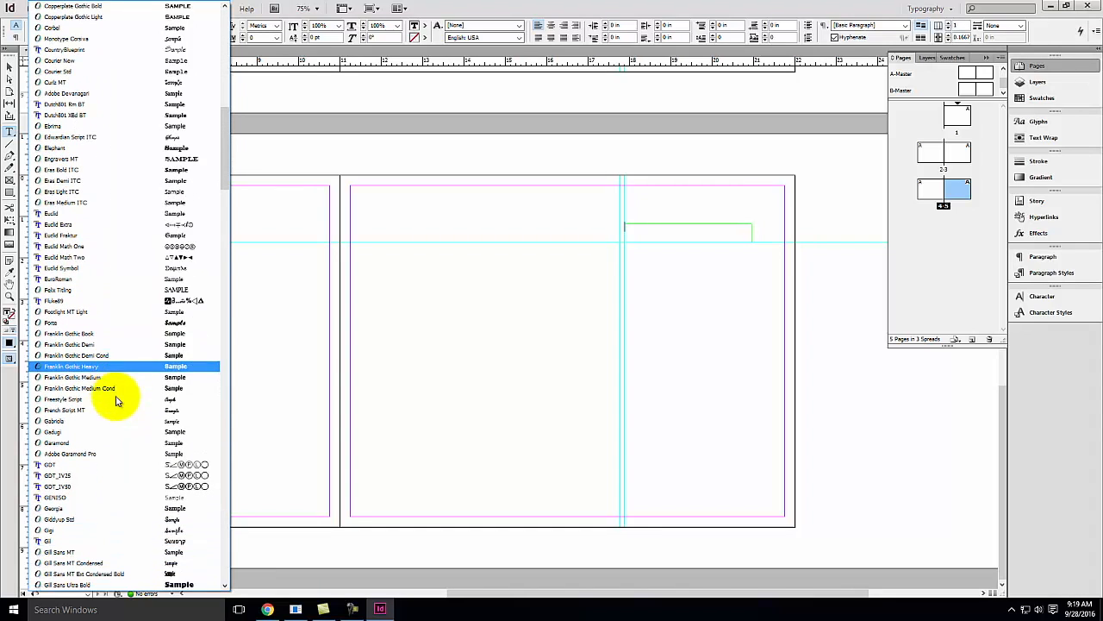
scroll(117, 401, "down", 2)
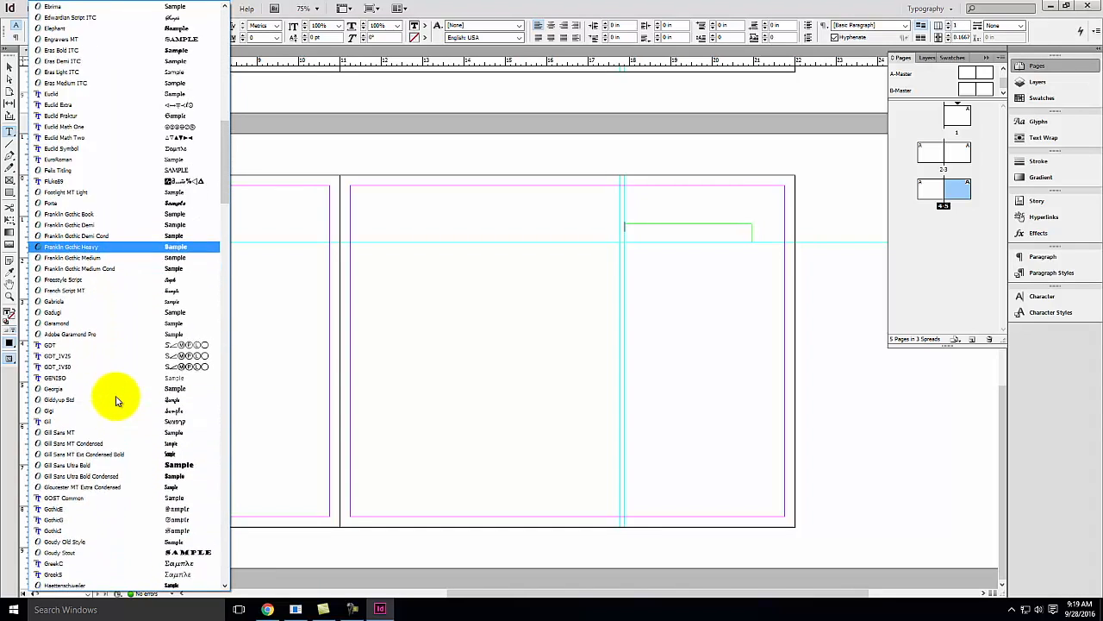
scroll(117, 401, "up", 16)
scroll(117, 401, "up", 6)
left_click(101, 84)
Type the designer's full name in capital letters into the frame
key("Caps_Lock")
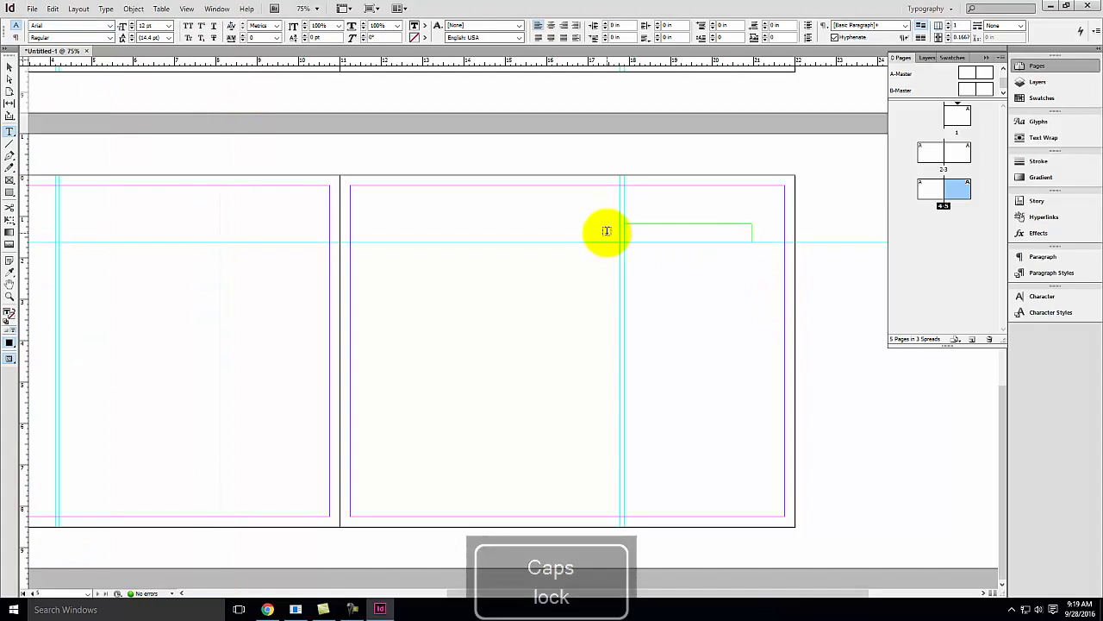
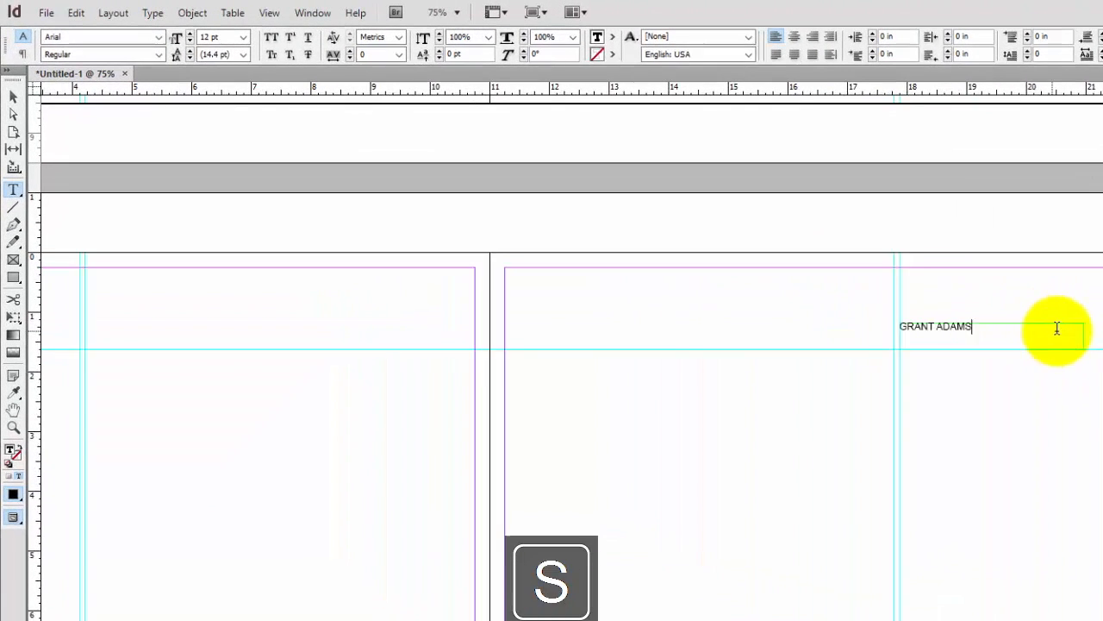
Select the name and raise its font size to 26 pt
left_click_drag(720, 228, 533, 214)
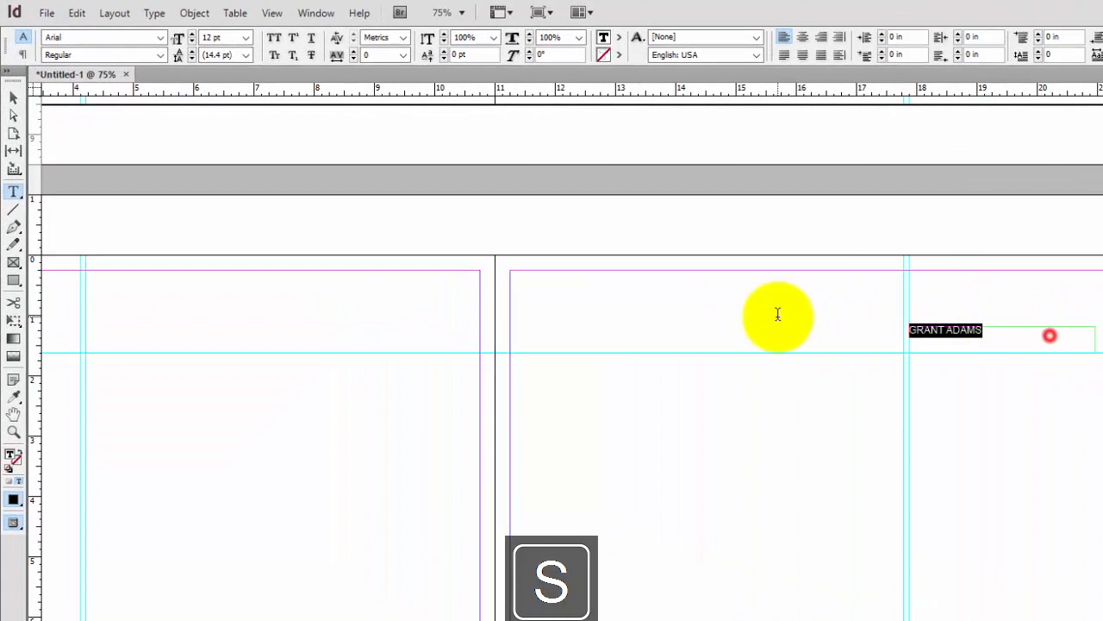
left_click(210, 38)
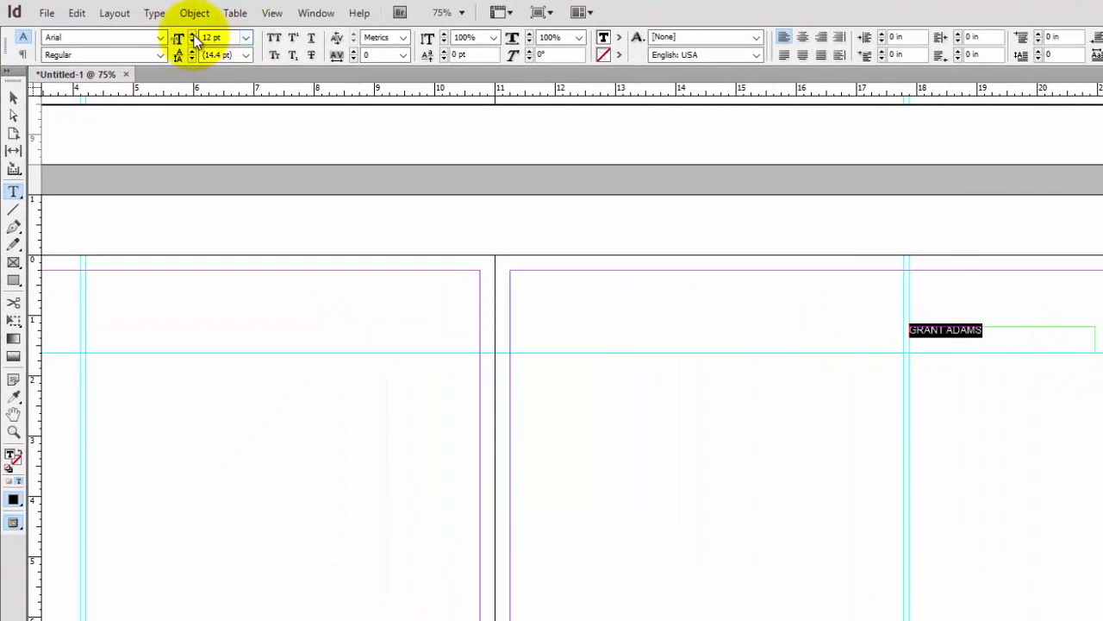
left_click(192, 34)
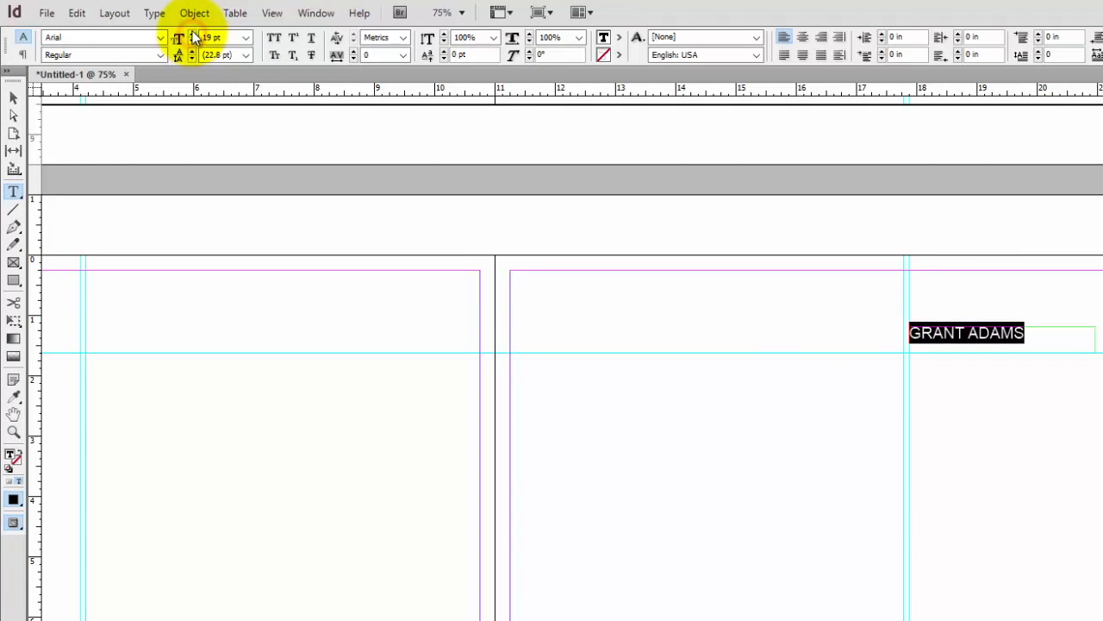
left_click(193, 37)
left_click(193, 37)
left_click(193, 37)
left_click(193, 37)
left_click(193, 37)
left_click(193, 37)
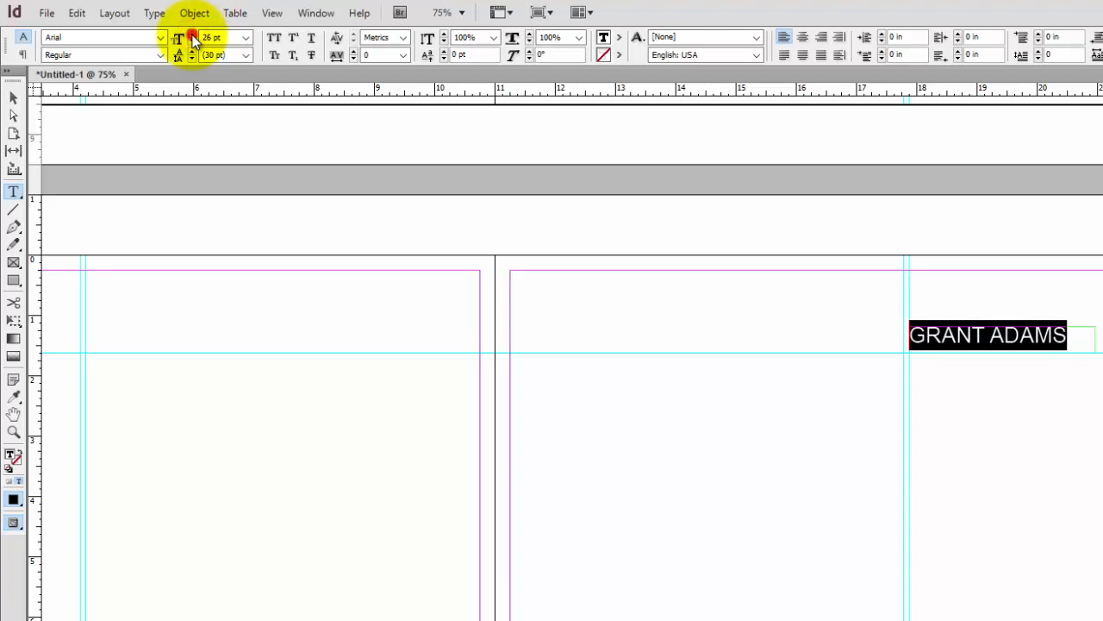
Nudge the name's text frame down so it sits on the horizontal guide
left_click(13, 97)
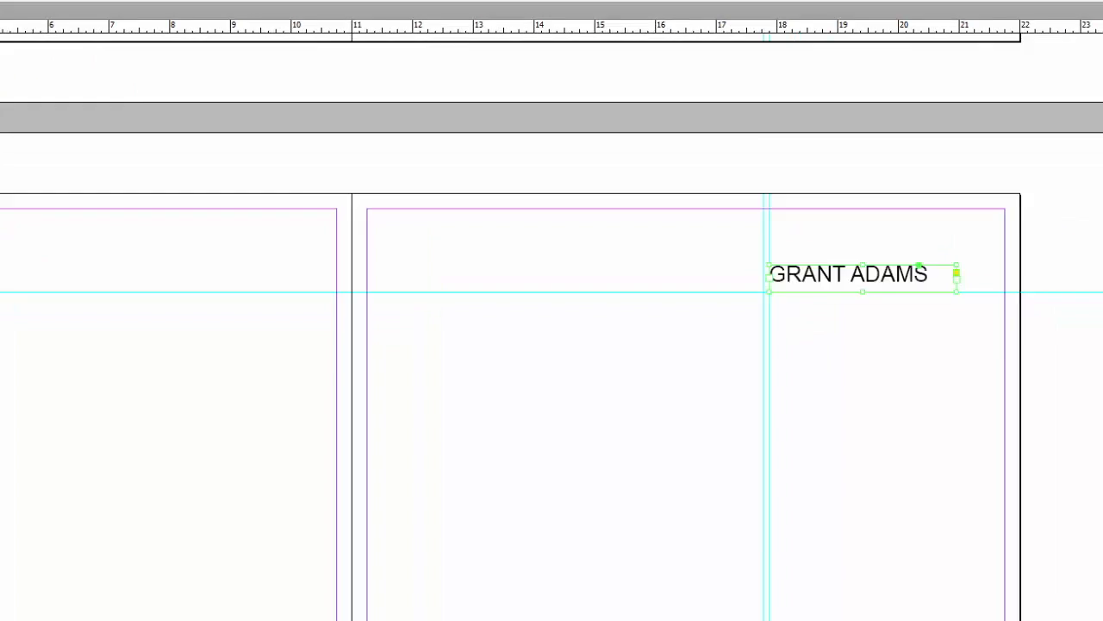
left_click(331, 40)
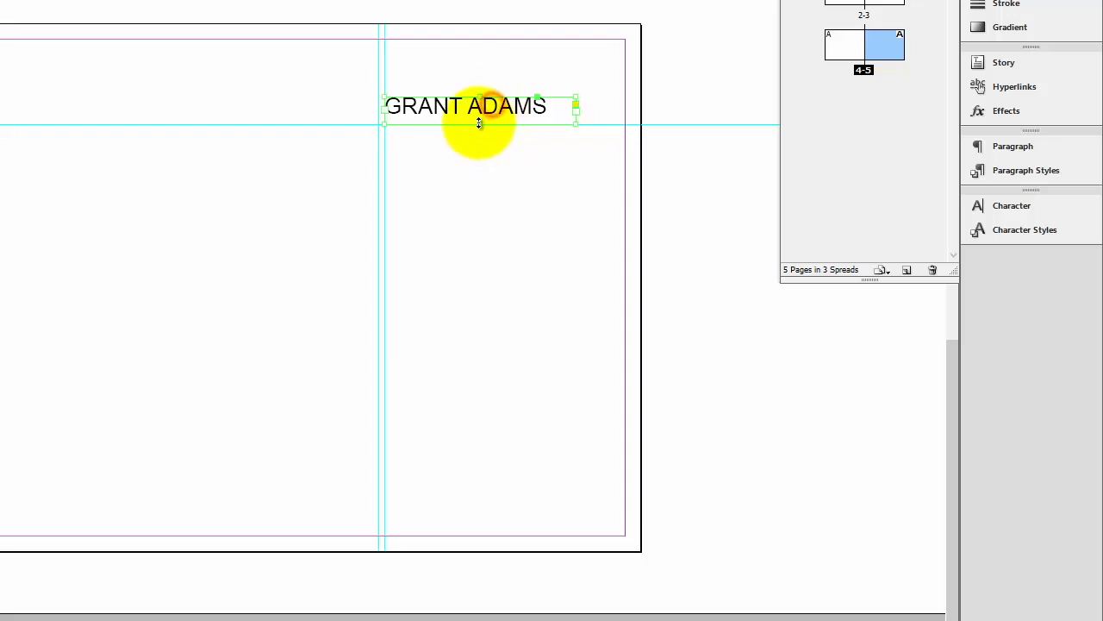
mouse_move(479, 125)
left_mouse_down()
mouse_move(484, 110)
mouse_move(489, 127)
left_mouse_up()
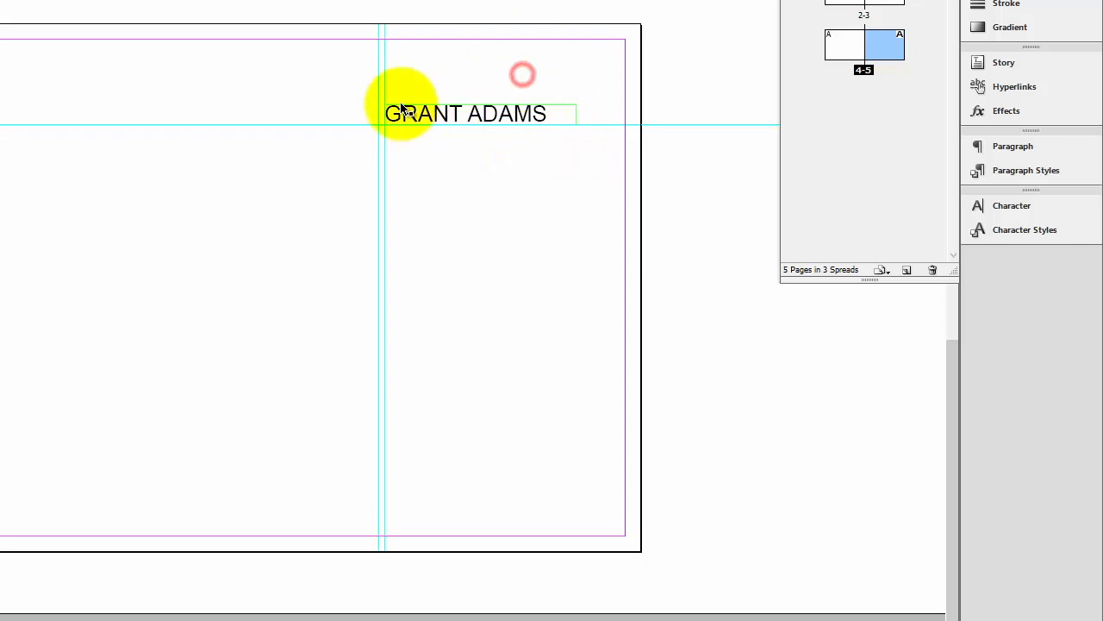
Create a new character style named "heading" from the formatted name
double_click(501, 120)
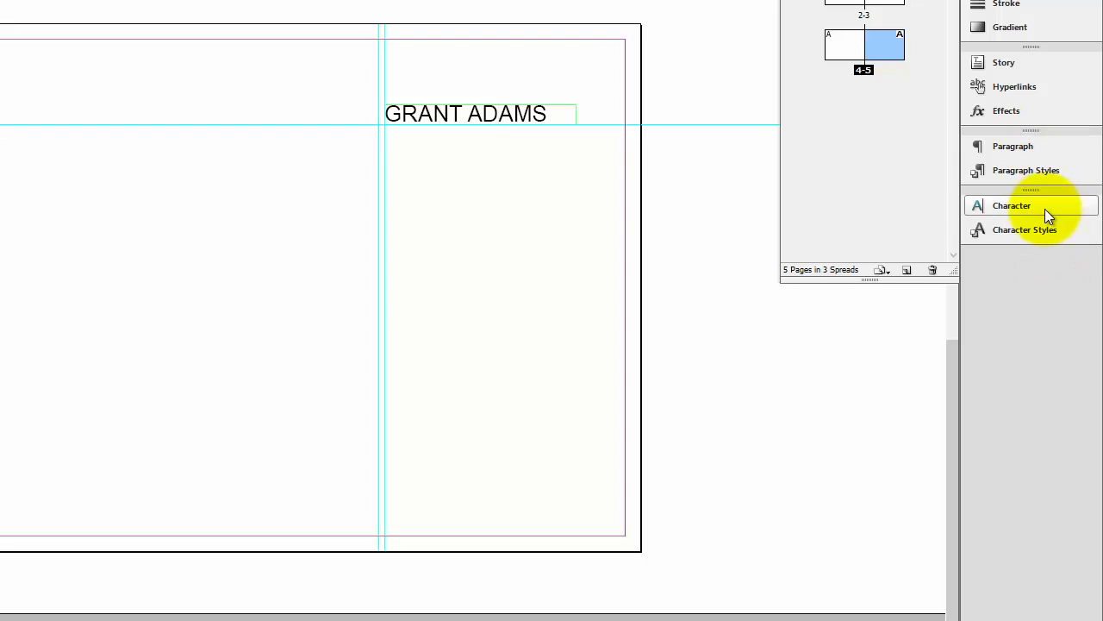
left_click(1017, 230)
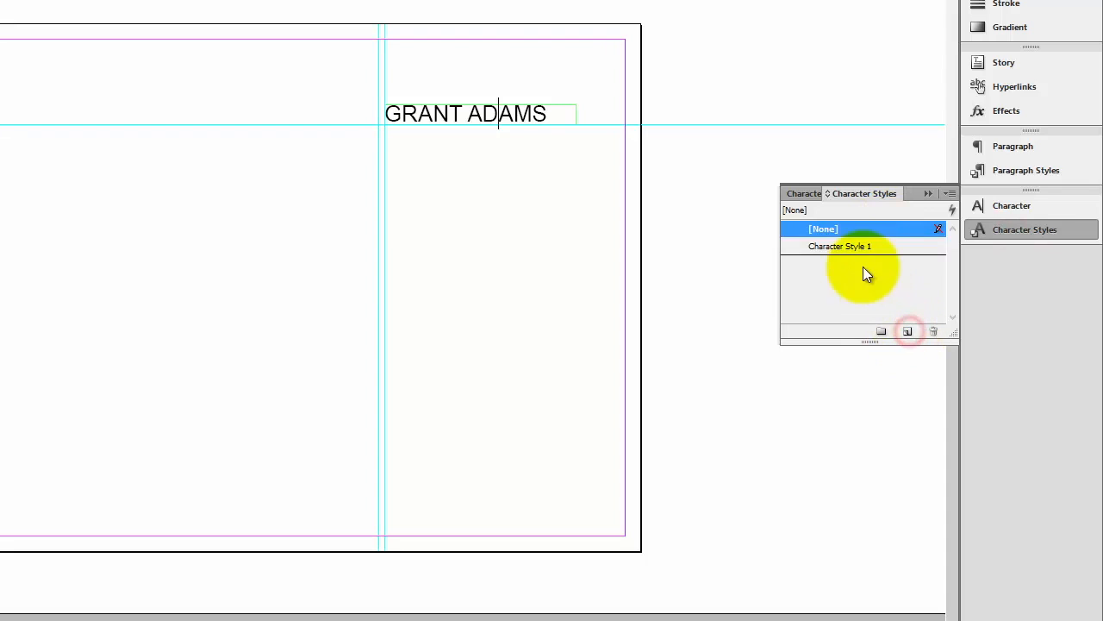
double_click(852, 240)
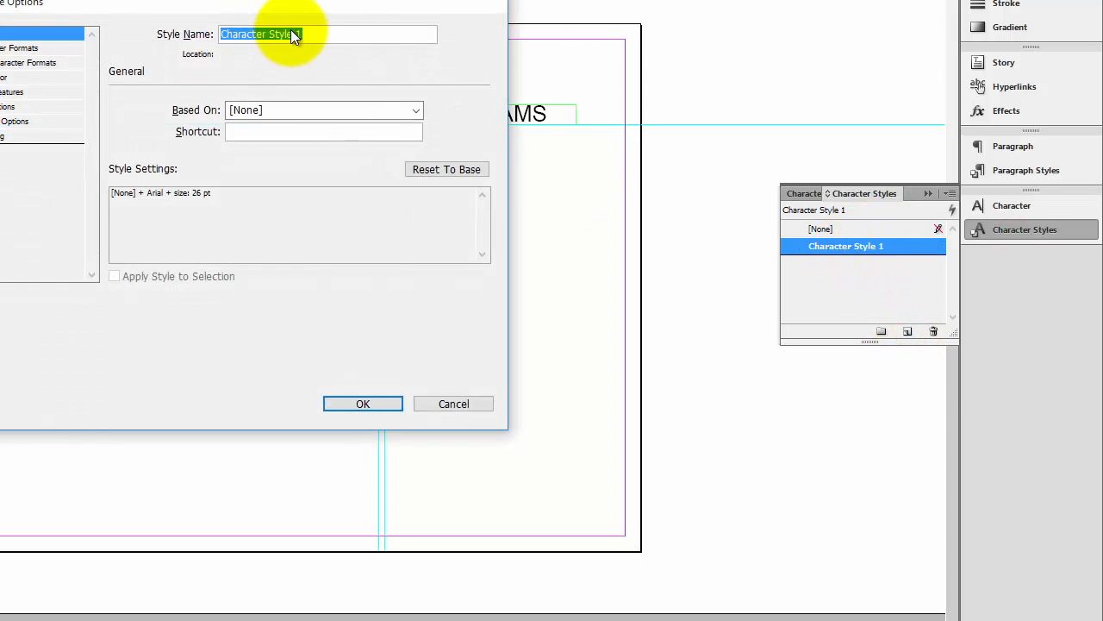
type("H")
key("BackSpace")
key("Caps_Lock")
type("heading")
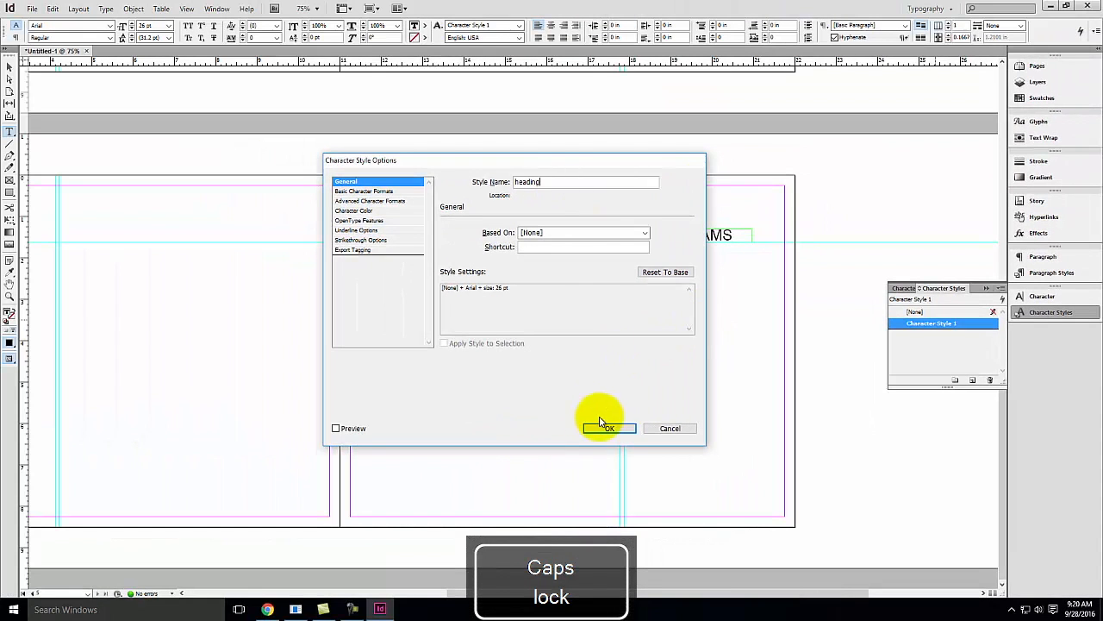
left_click(607, 427)
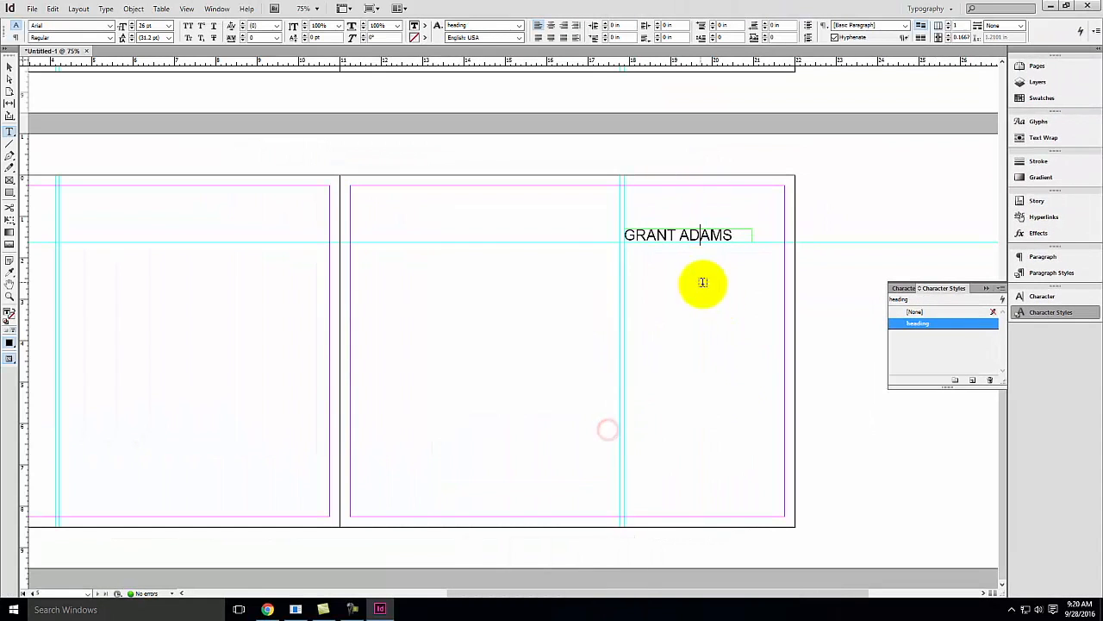
Select all the name text and apply the "heading" character style to it
left_click(720, 239)
key("ctrl+a")
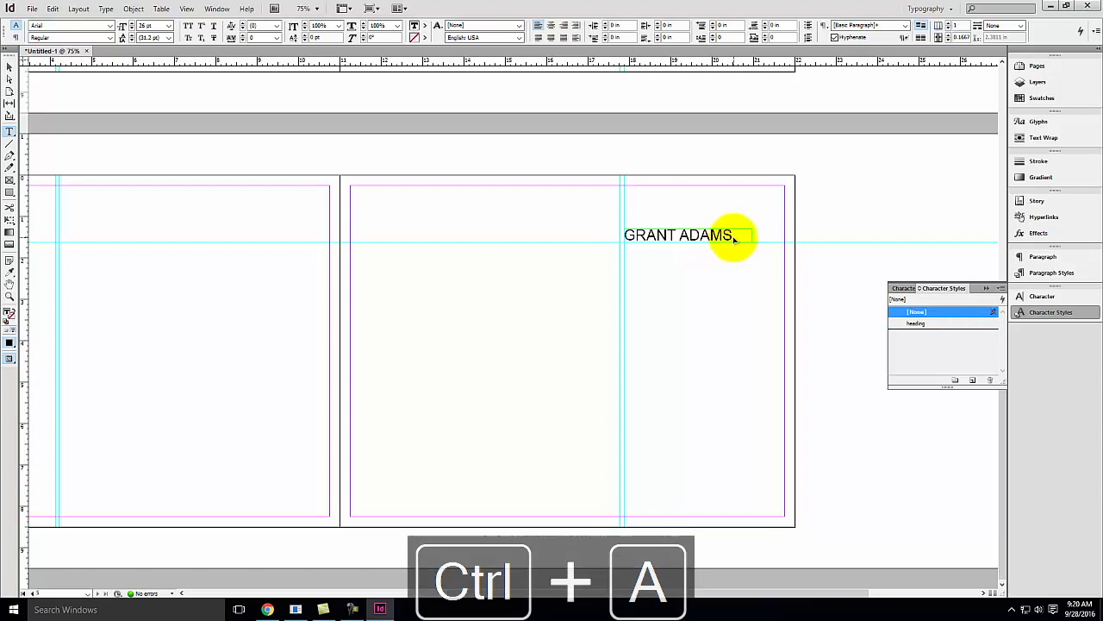
left_click(919, 323)
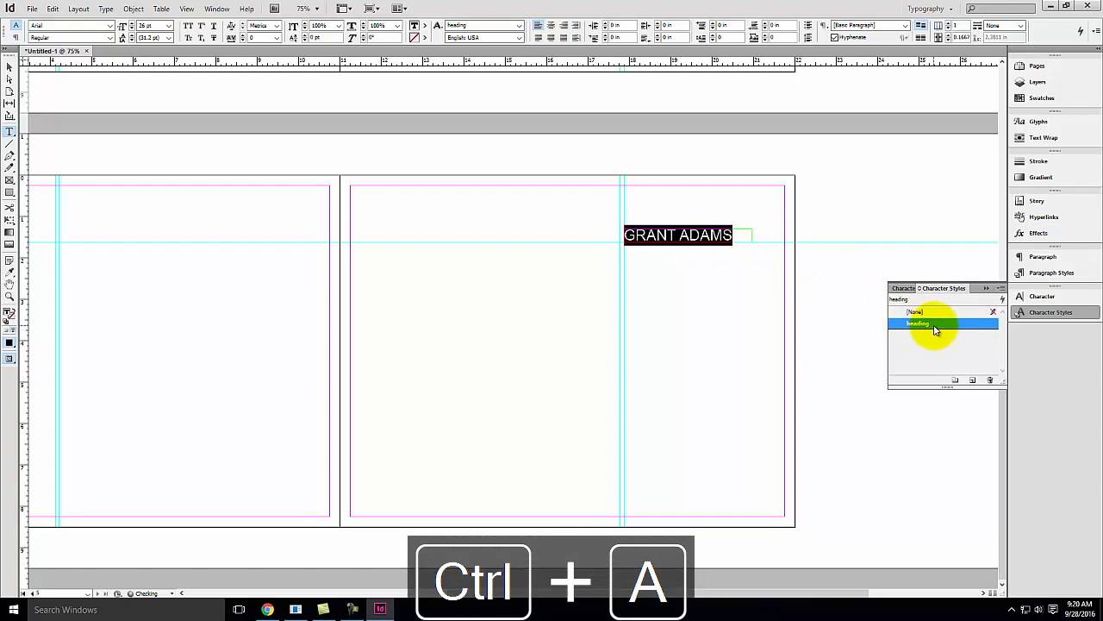
left_click(10, 67)
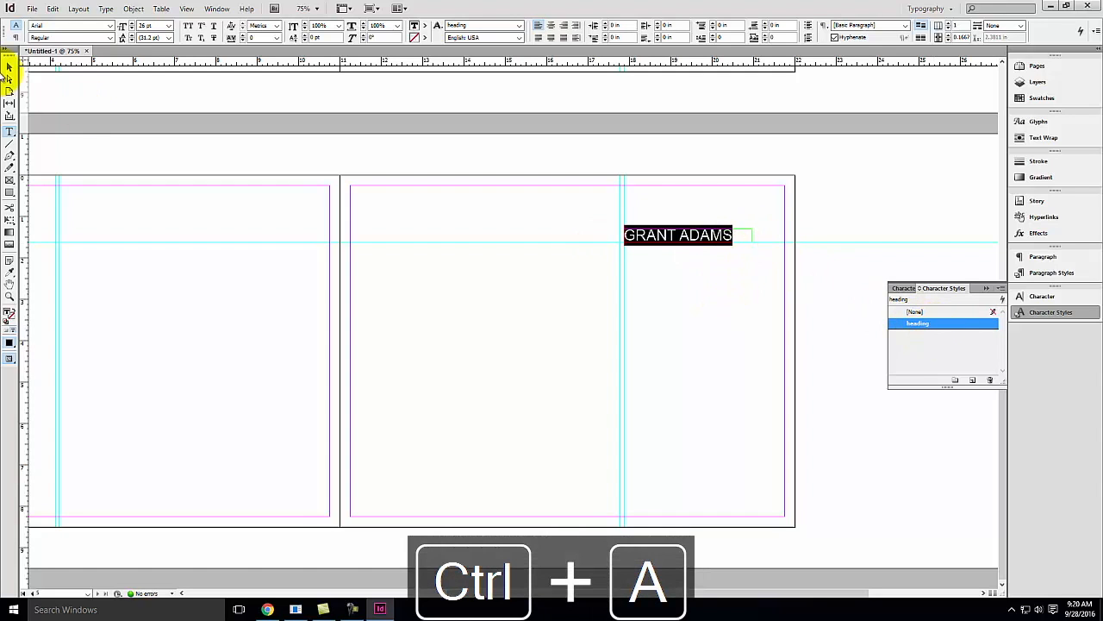
left_click(9, 133)
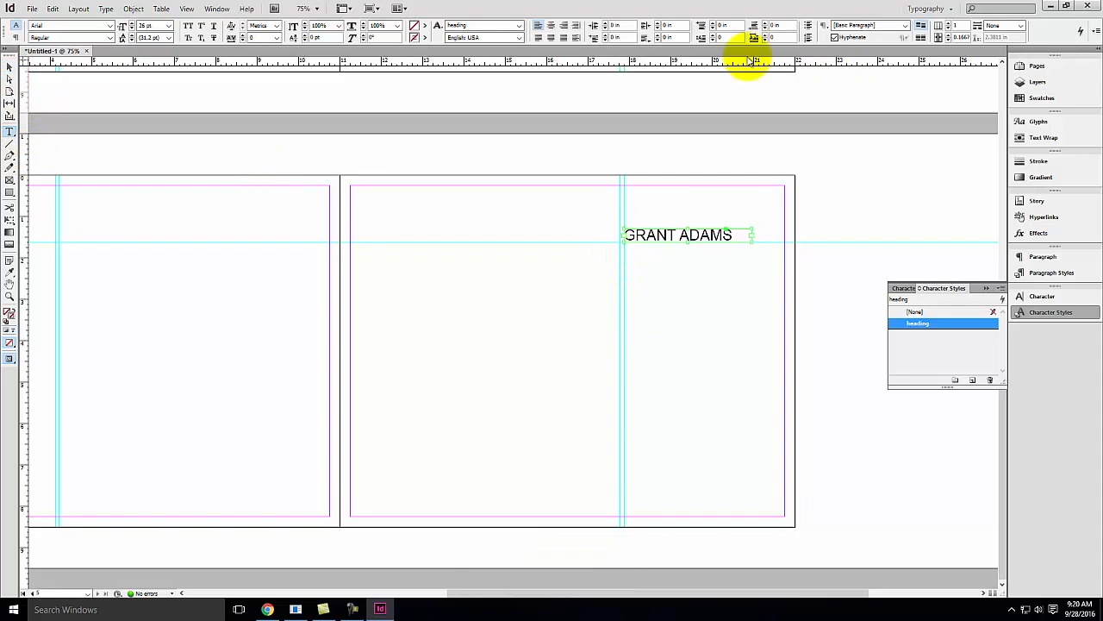
Inspect the A-Master and the page spreads to check where the name heading appears
left_click(1067, 67)
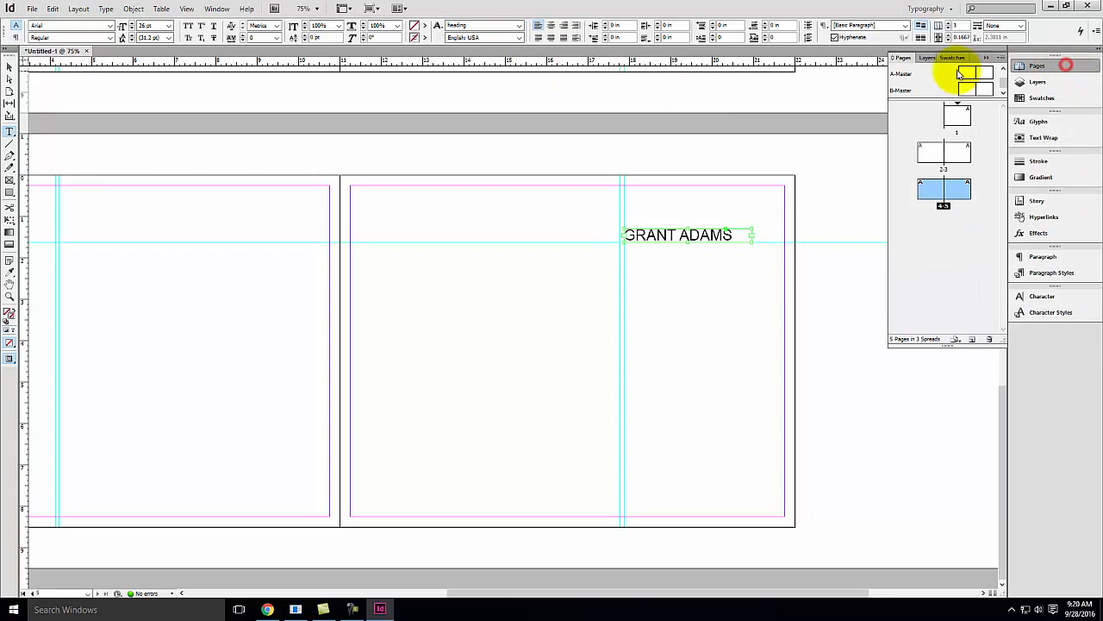
double_click(985, 80)
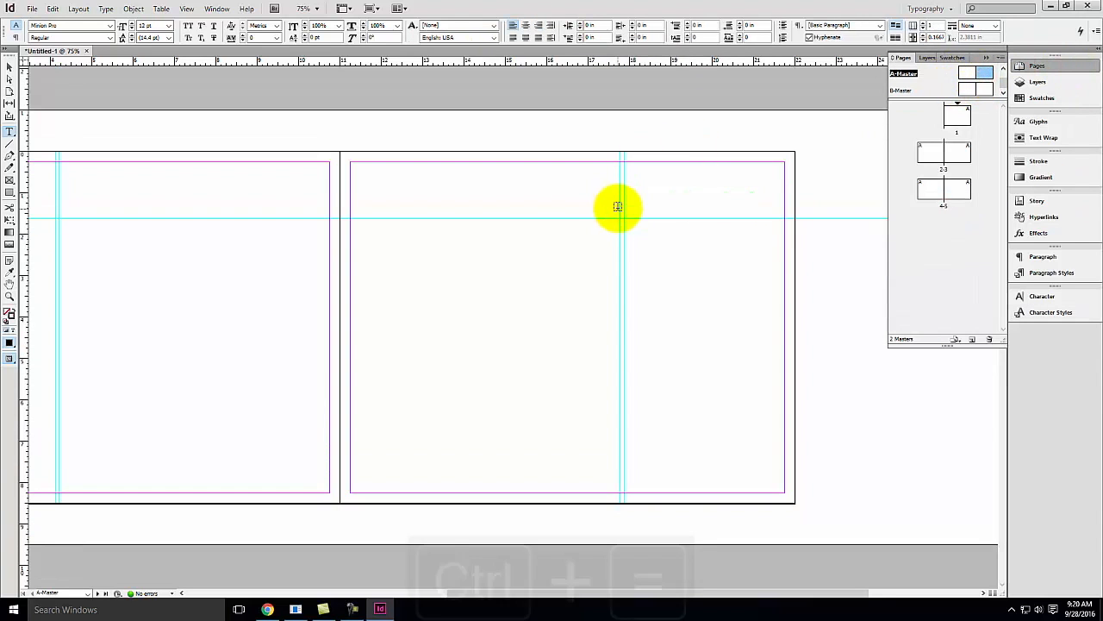
key("ctrl+equal")
key("space")
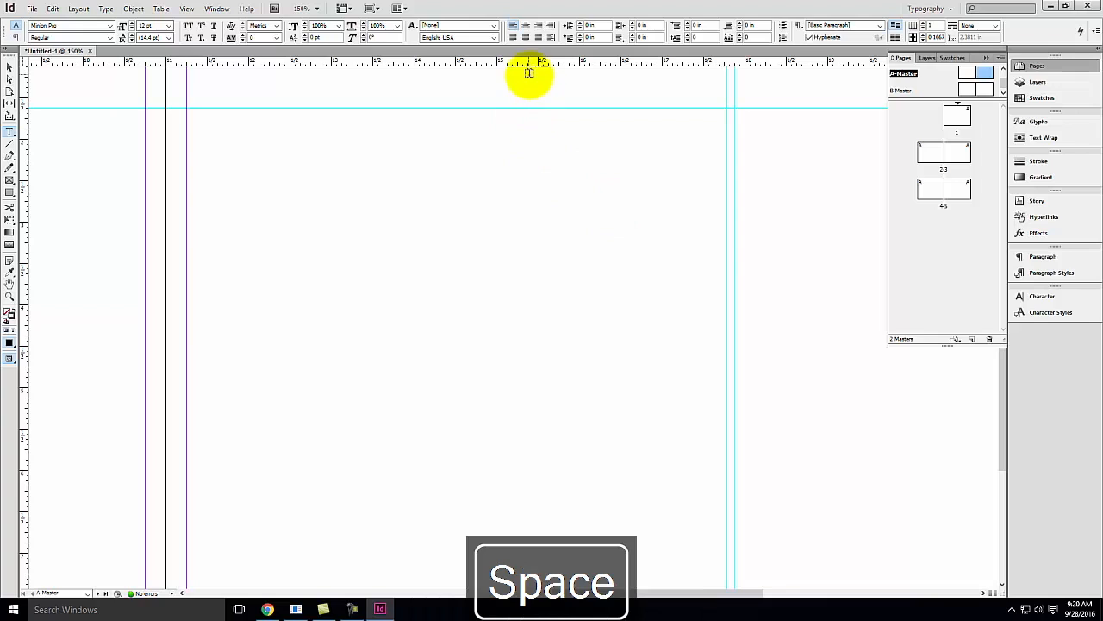
left_click_drag(530, 67, 526, 117)
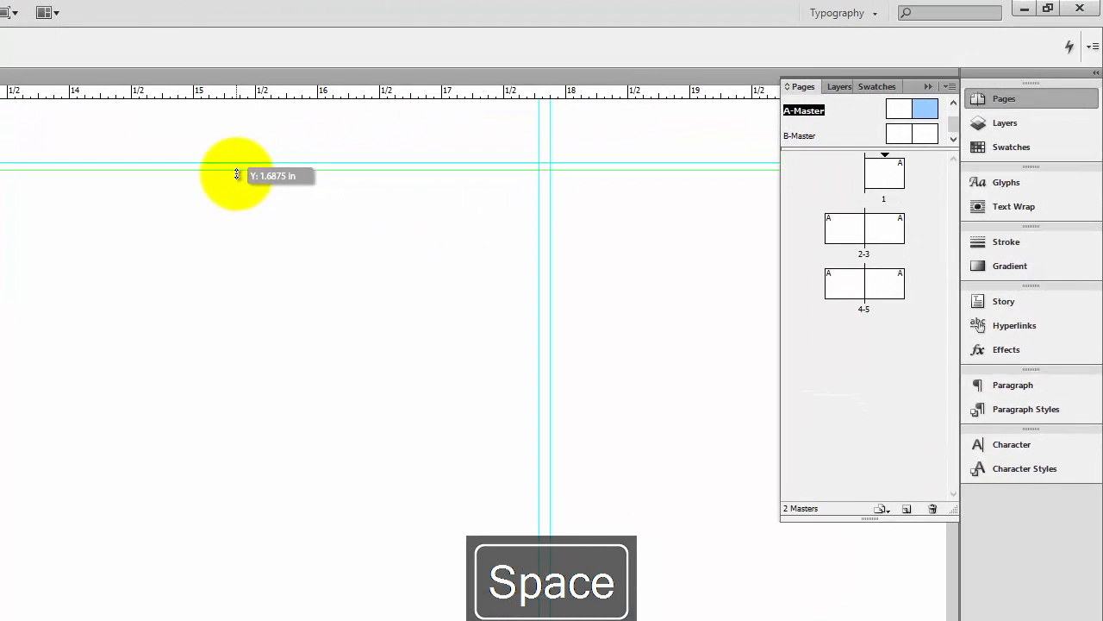
left_click_drag(238, 175, 237, 173)
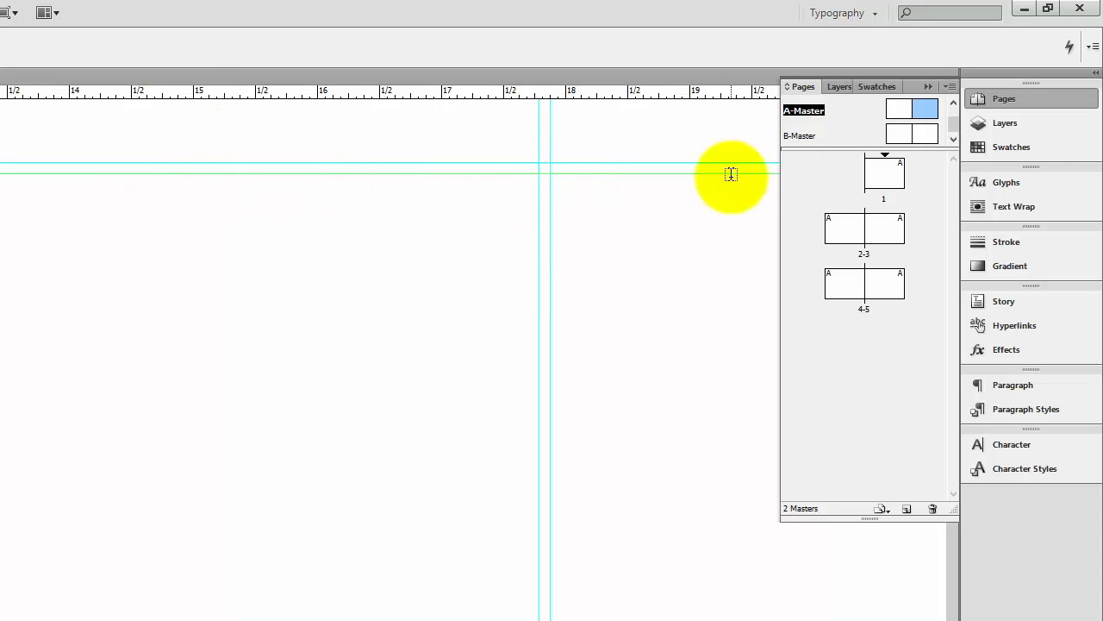
left_click(881, 228)
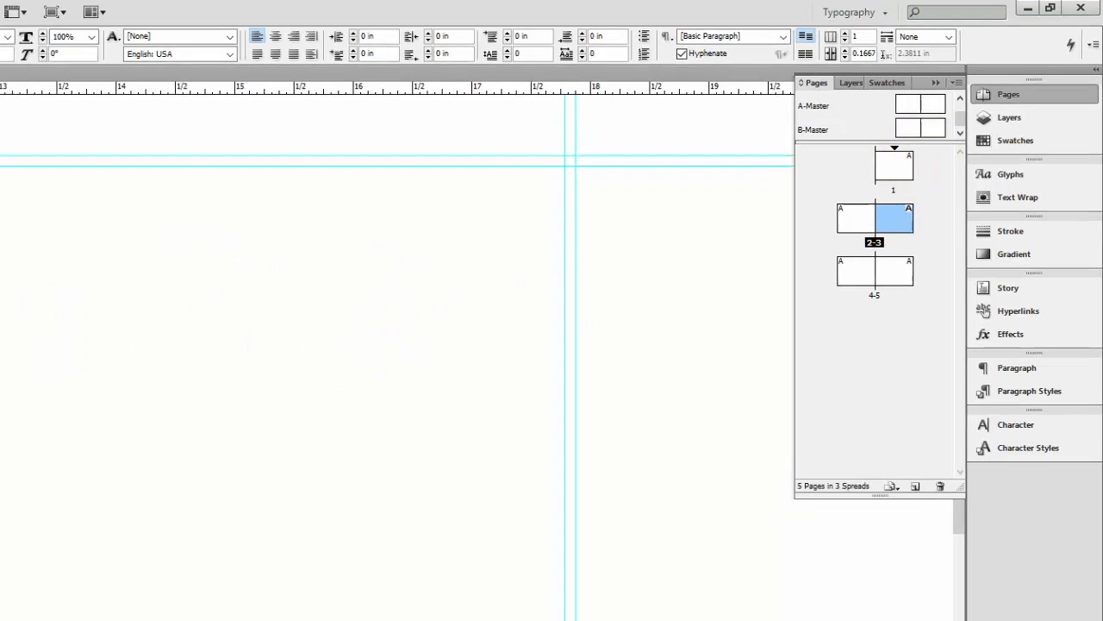
key("space")
left_click_drag(722, 224, 372, 456)
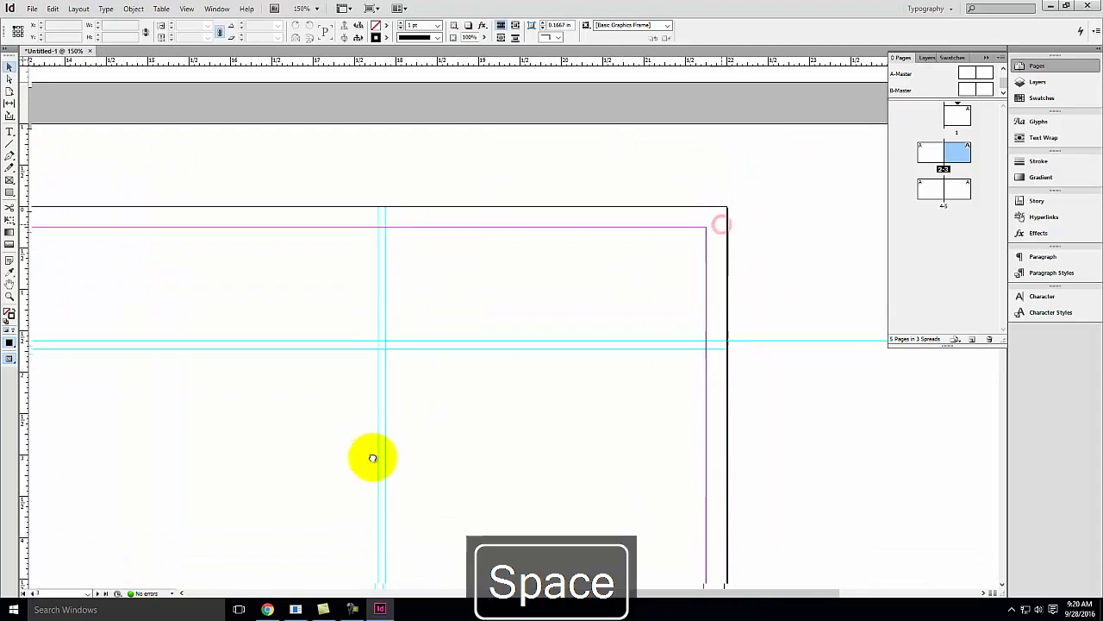
double_click(954, 188)
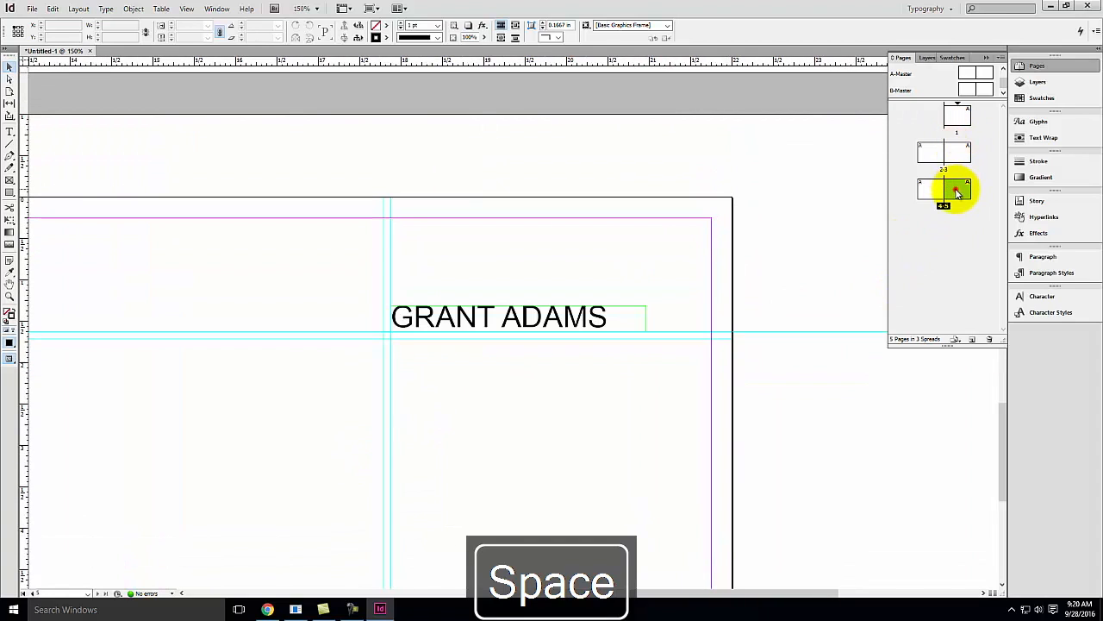
double_click(957, 153)
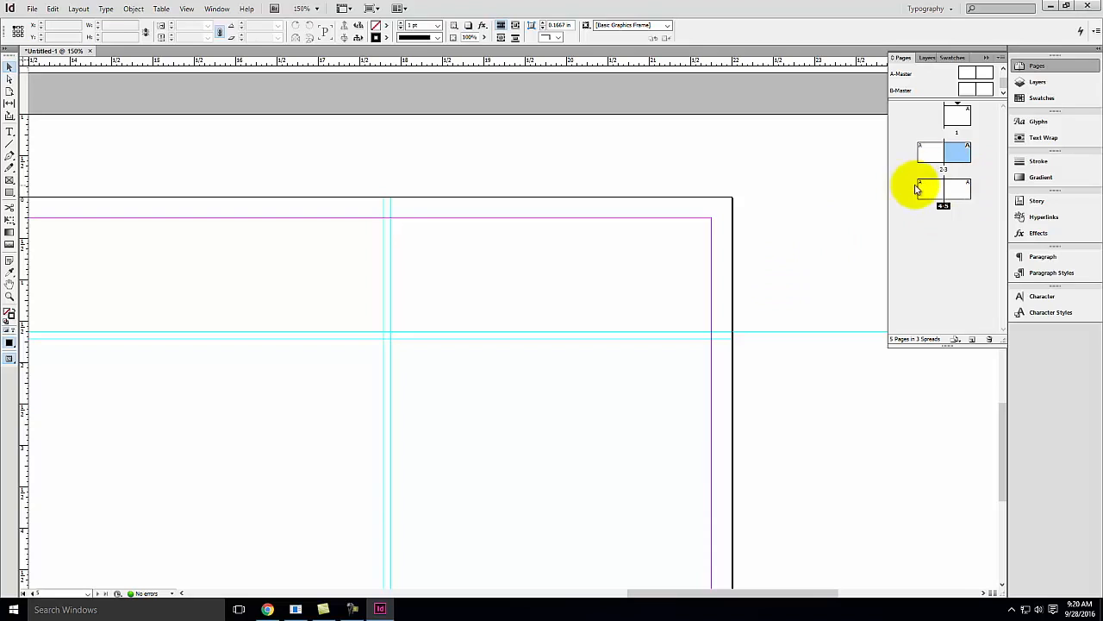
double_click(930, 154)
double_click(963, 151)
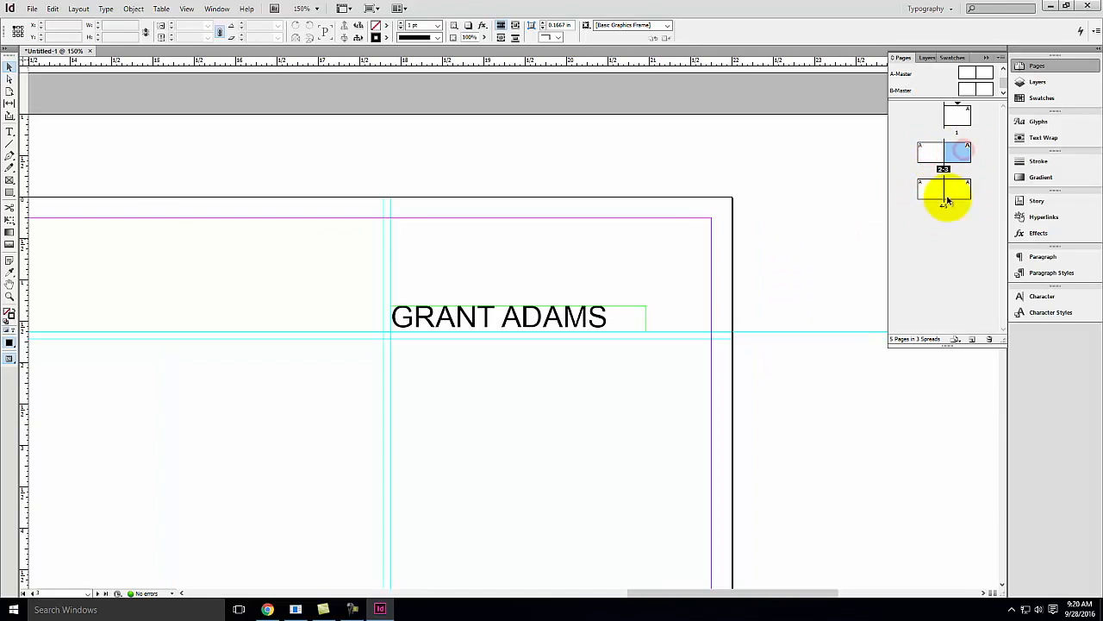
scroll(511, 329, "down", 1)
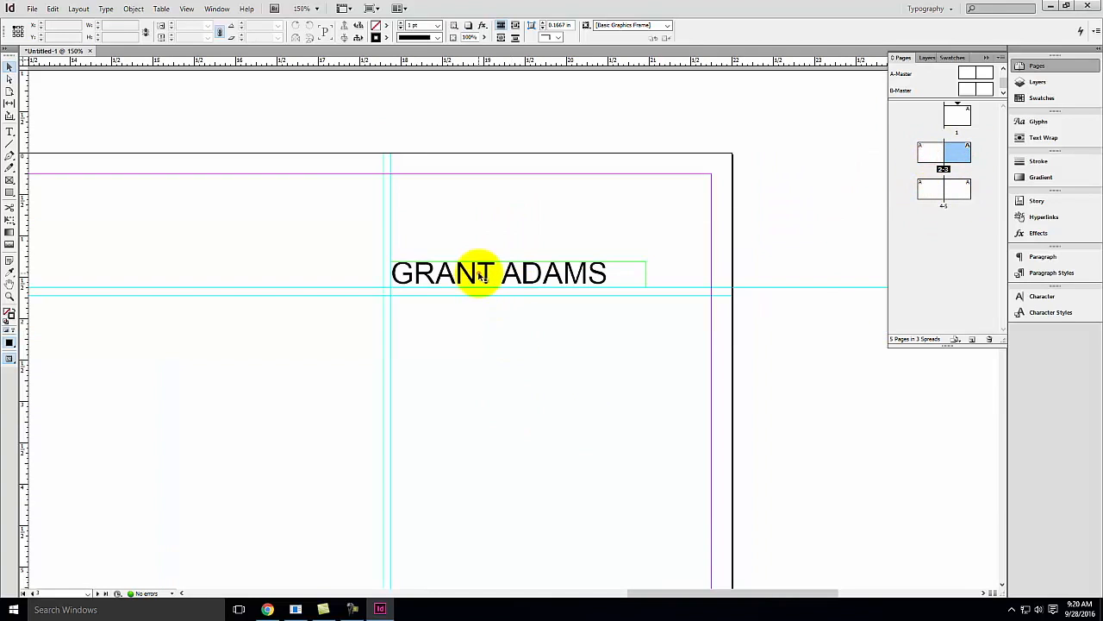
Nudge the name frame on spread 2-3 down two steps onto the guide
left_click(480, 274)
key("Down")
key("Down")
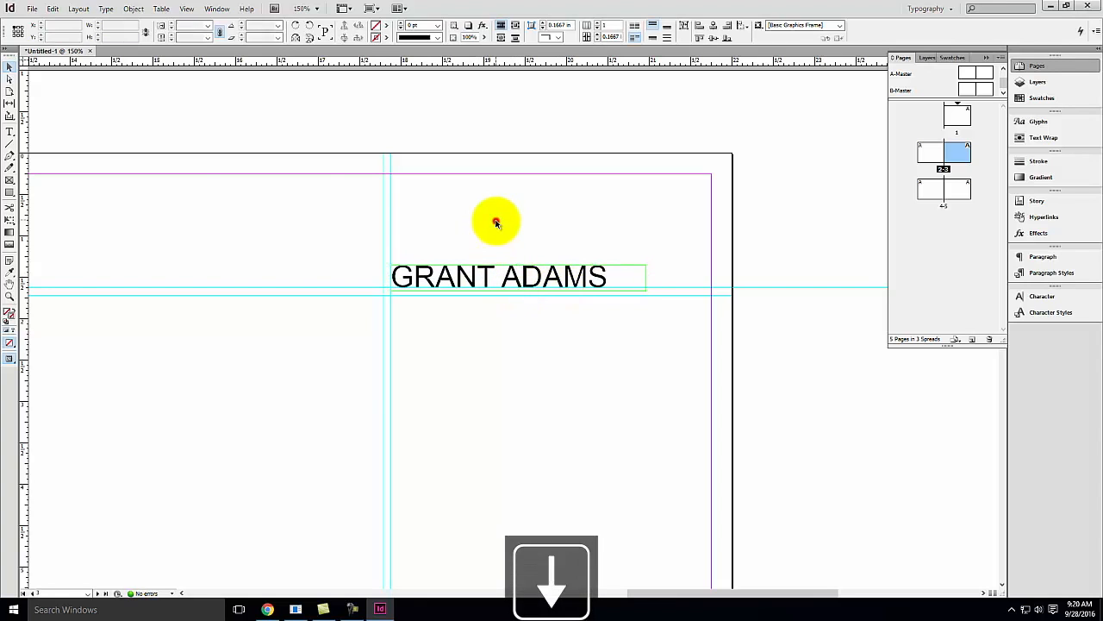
Draw a text frame below the name and set its type to 10 pt with 12 pt leading
left_click(9, 131)
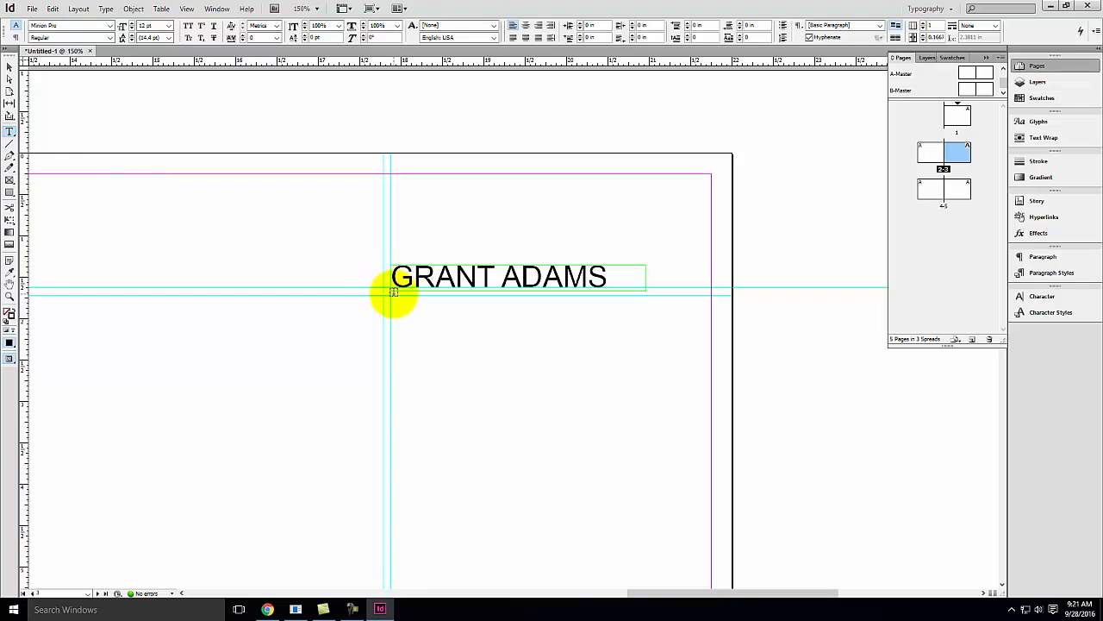
left_click_drag(391, 294, 712, 552)
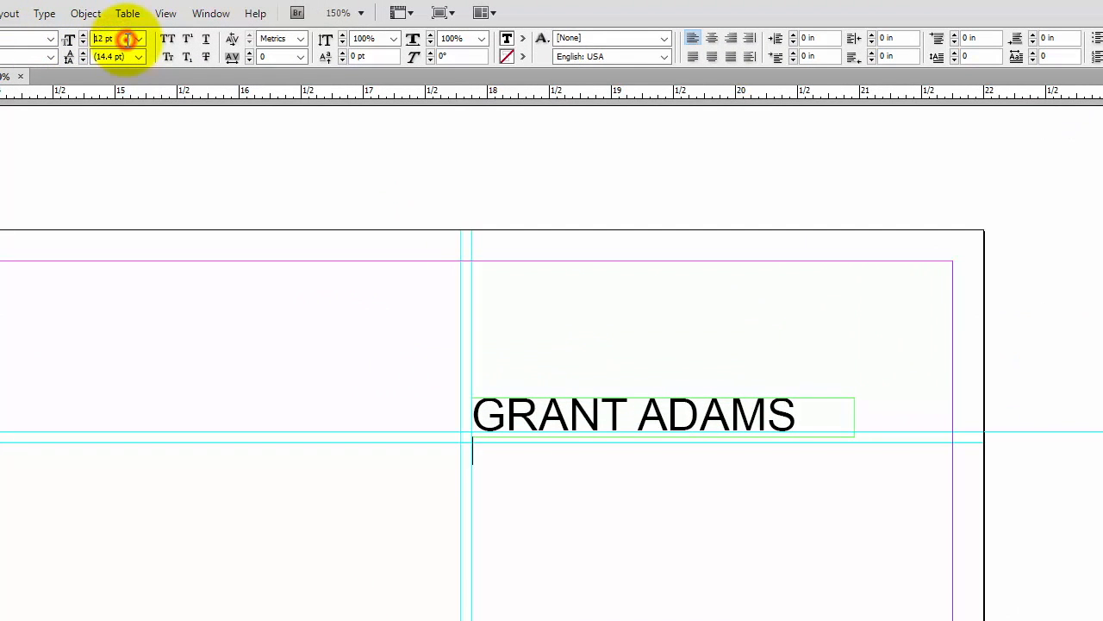
type("10")
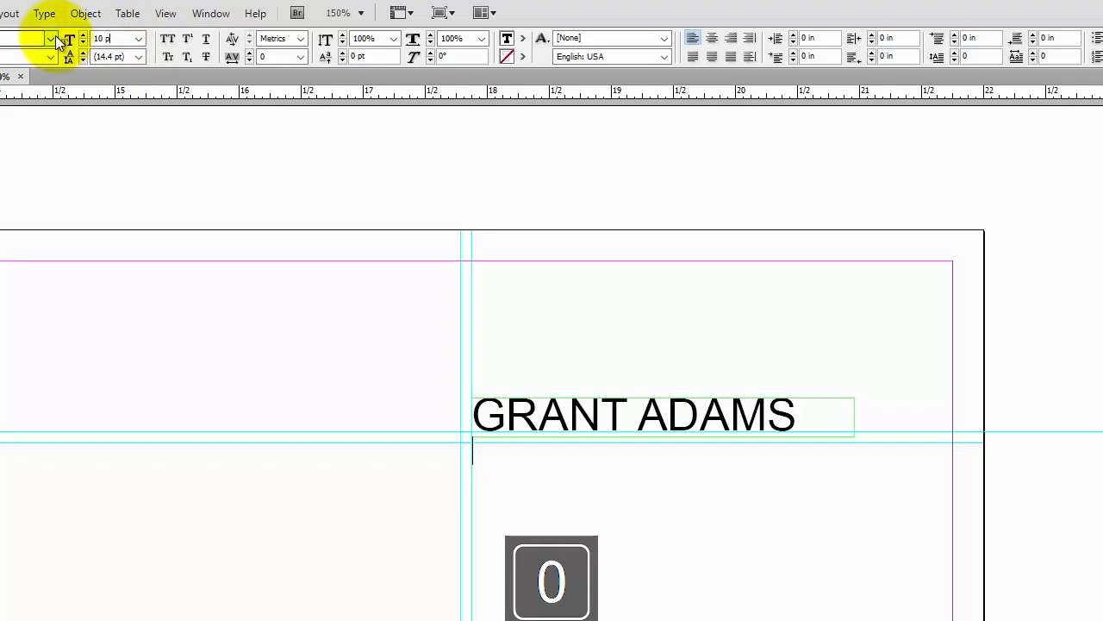
key("Tab")
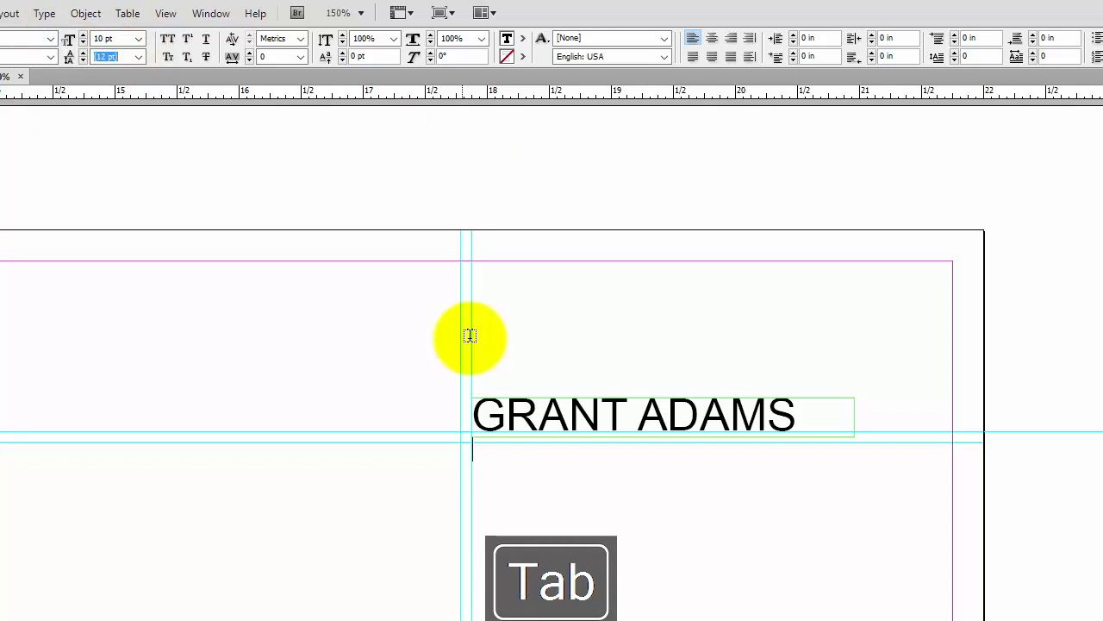
left_click(489, 472)
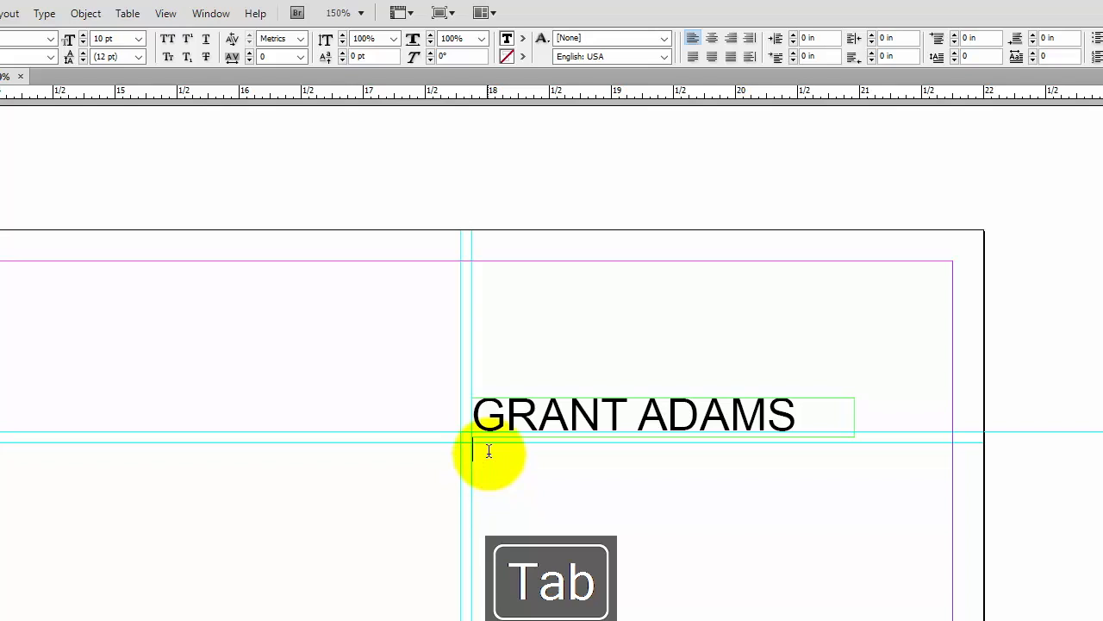
Type the placeholder line "Information abnout myeself..." into the new frame
type("Ingo")
key("BackSpace")
key("BackSpace")
key("BackSpace")
type("nformation abnout you")
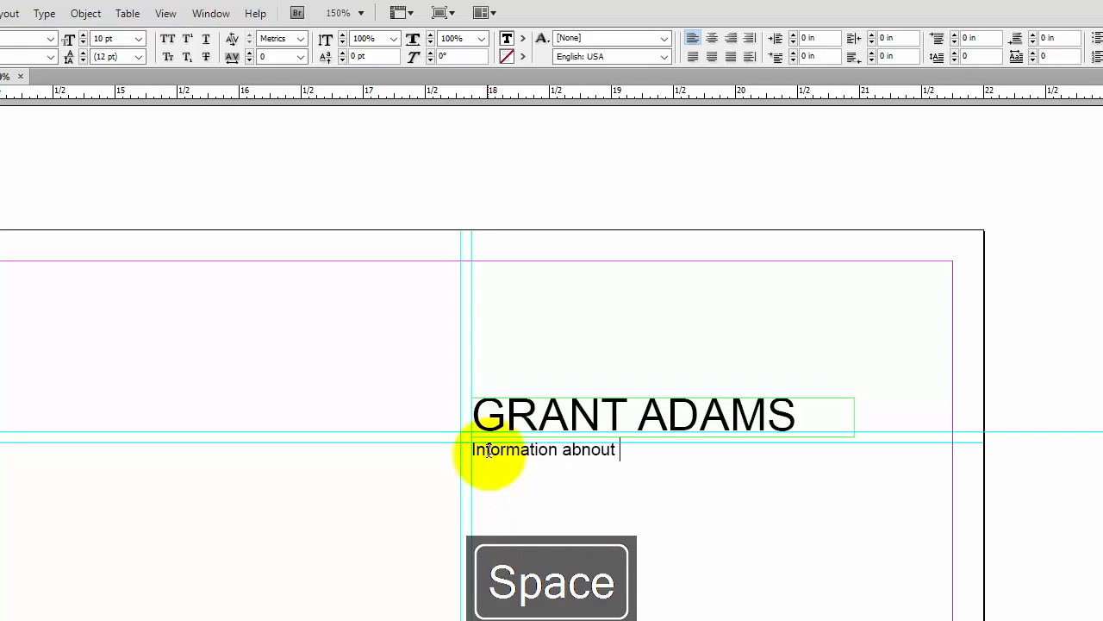
key("BackSpace")
key("BackSpace")
key("BackSpace")
type("mye")
key("BackSpace")
type("yeself...")
right_click(600, 451)
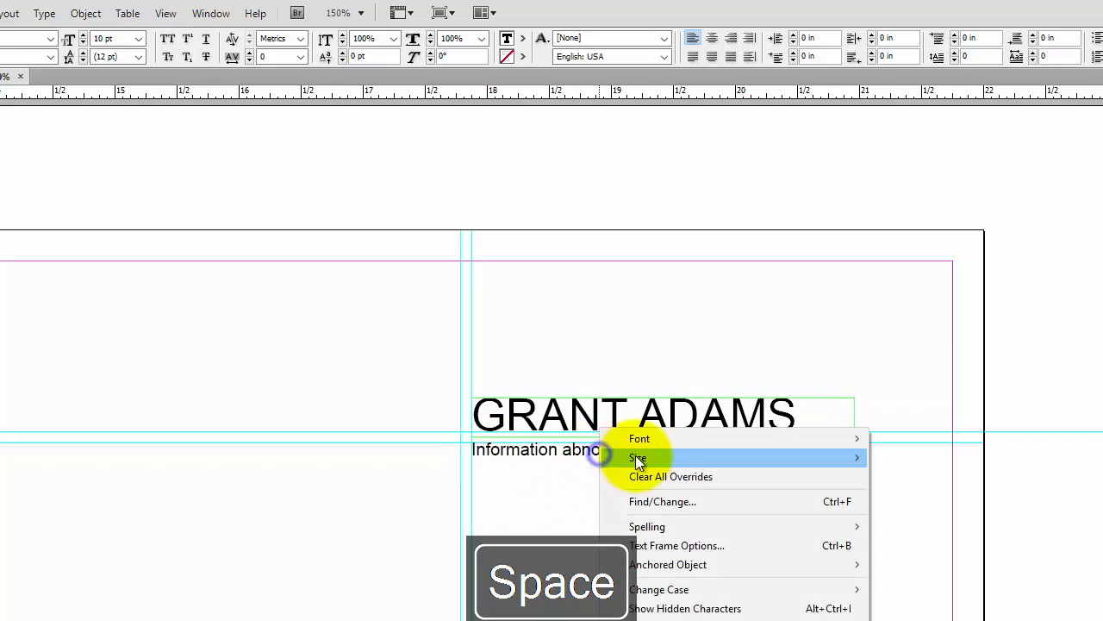
left_click(569, 475)
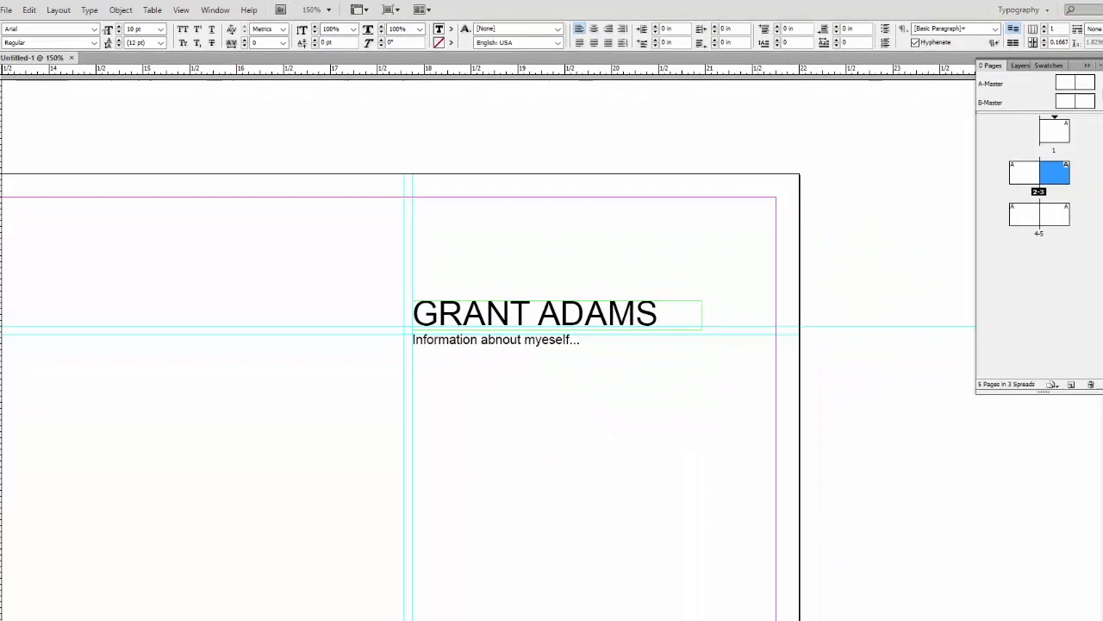
Switch to Chrome, open a new tab and search for "latin text placeholder"
left_click(267, 610)
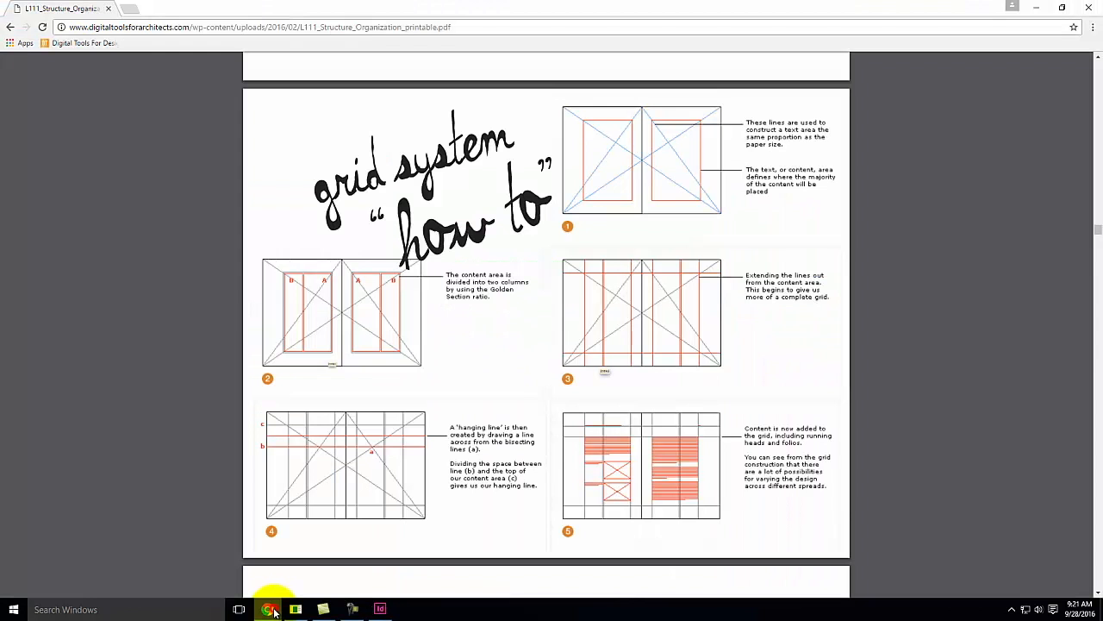
left_click(131, 9)
type("latin text placeholder")
key("Return")
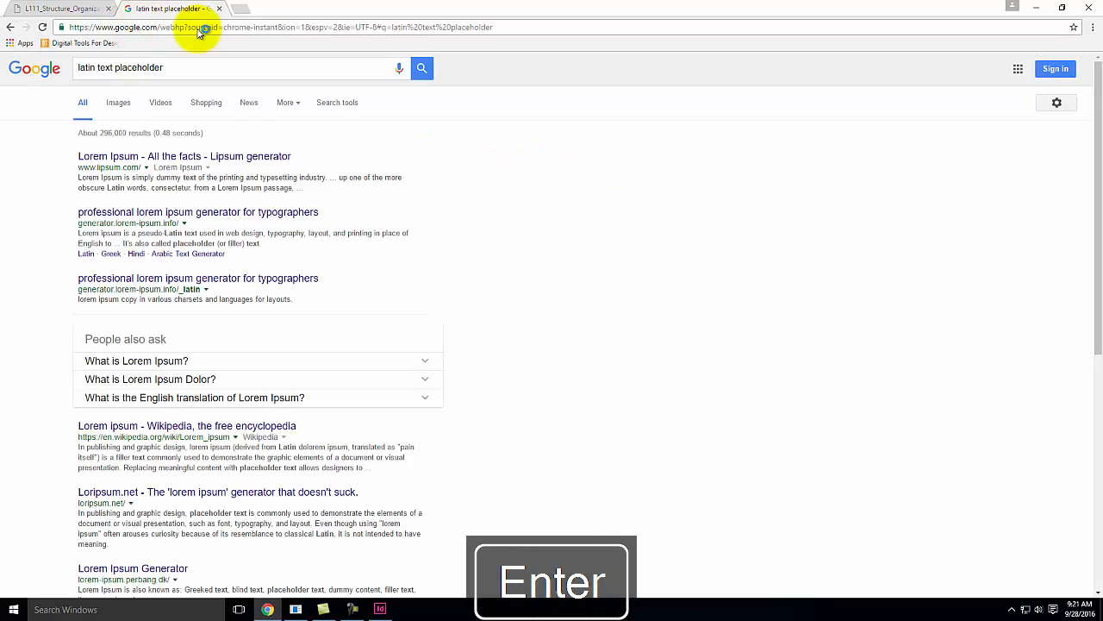
Open the Lorem Ipsum generator site and scroll to the standard Lorem Ipsum passage
left_click(128, 157)
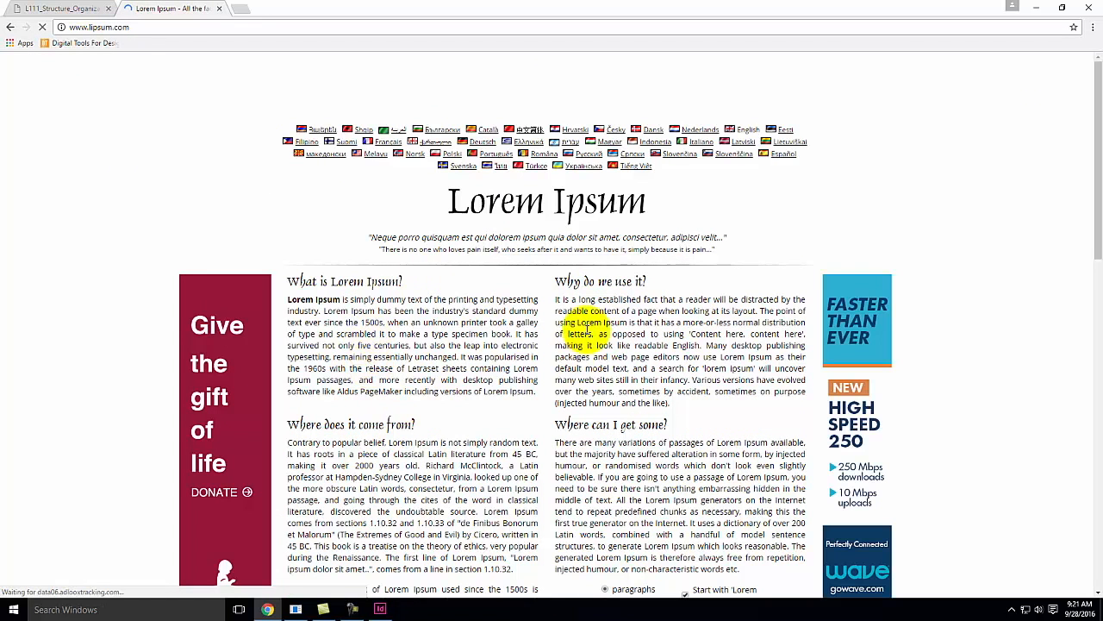
scroll(401, 366, "down", 2)
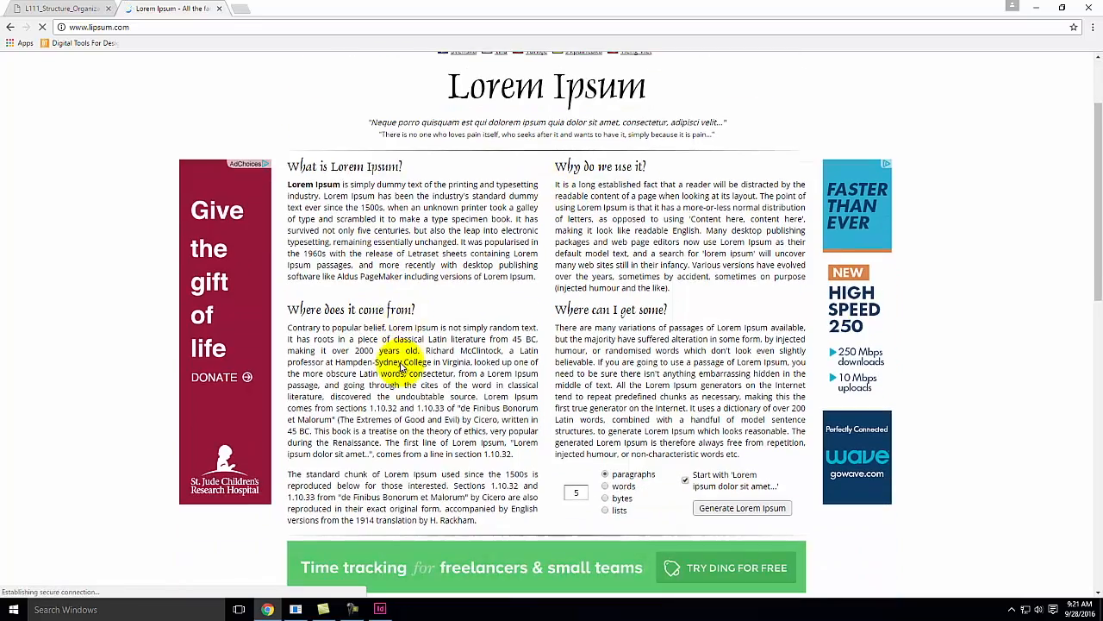
scroll(452, 345, "down", 6)
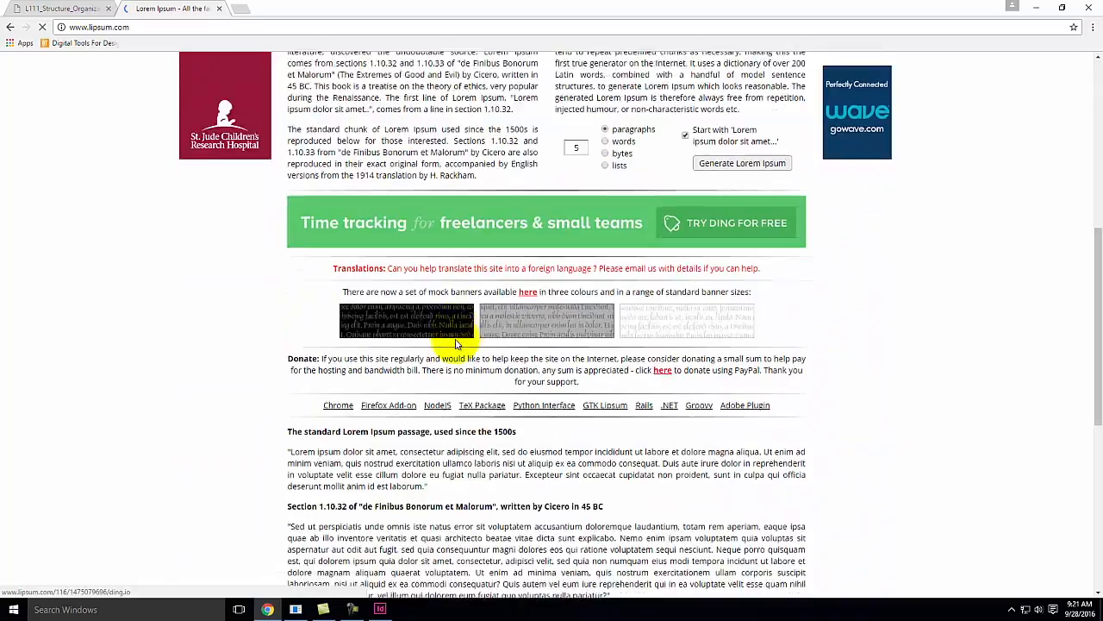
scroll(457, 345, "down", 5)
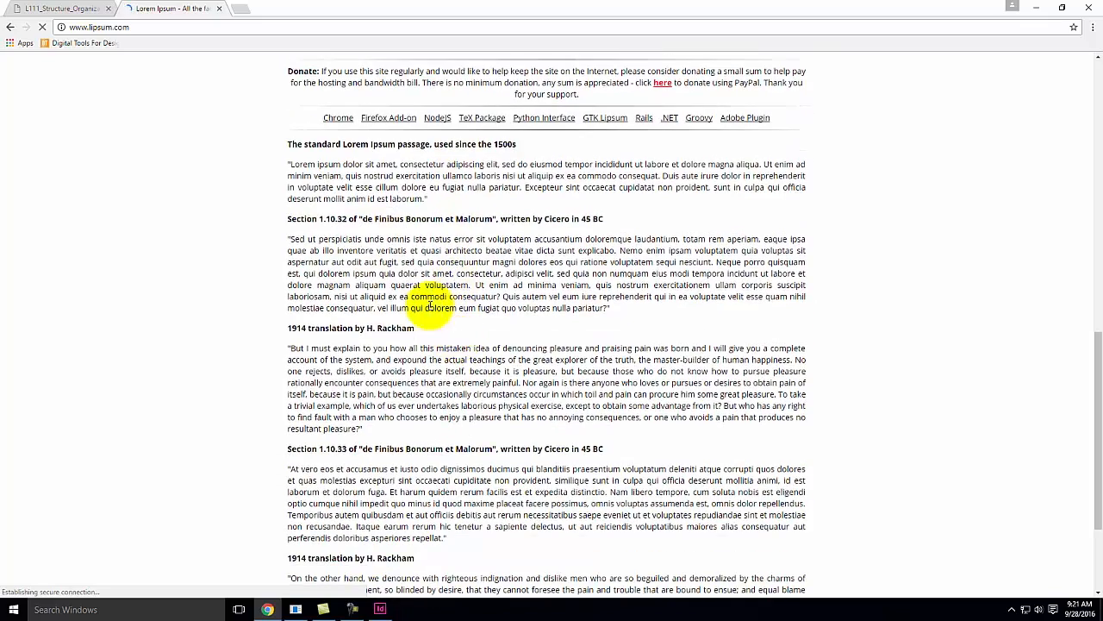
scroll(362, 237, "down", 1)
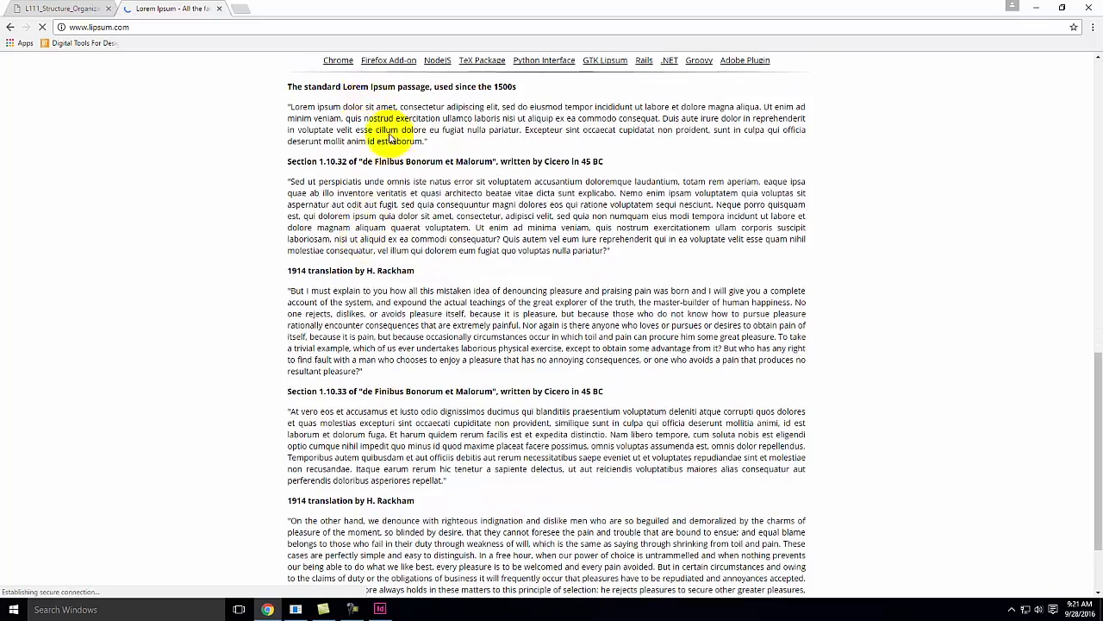
Select and copy the "Sed ut perspiciatis" passage from Section 1.10.32 on the Lorem Ipsum page
scroll(388, 137, "down", 1)
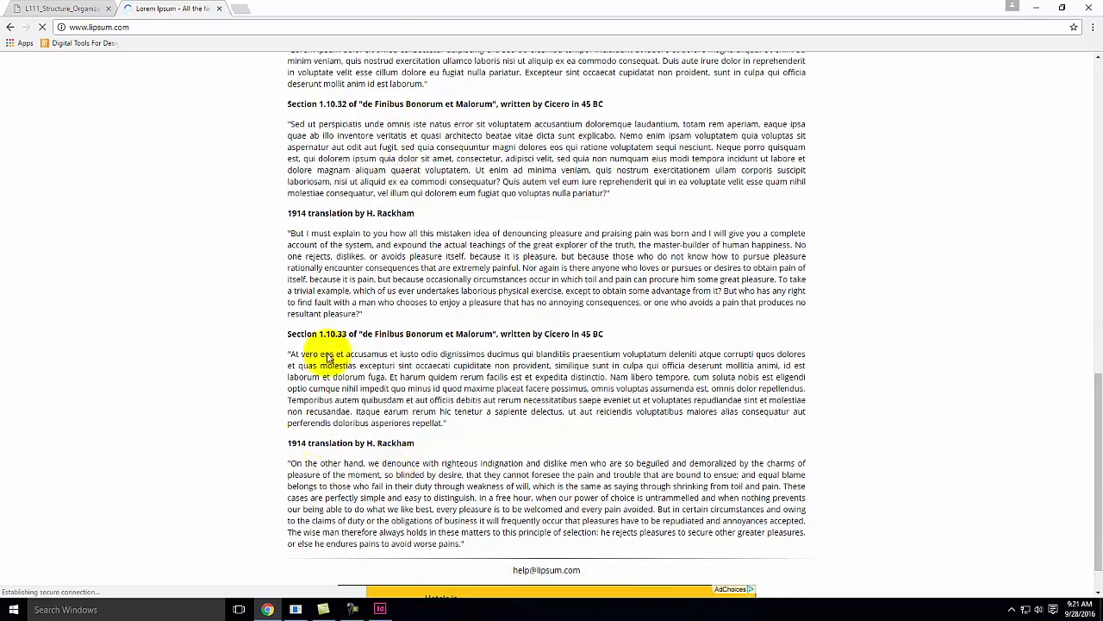
scroll(327, 358, "up", 4)
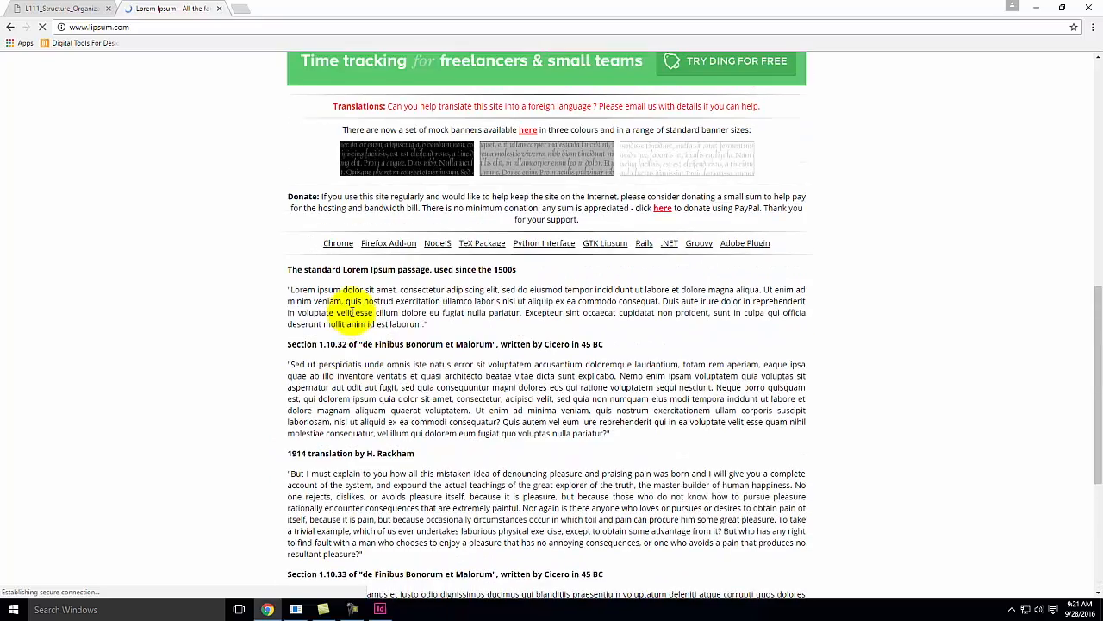
left_click_drag(293, 362, 604, 433)
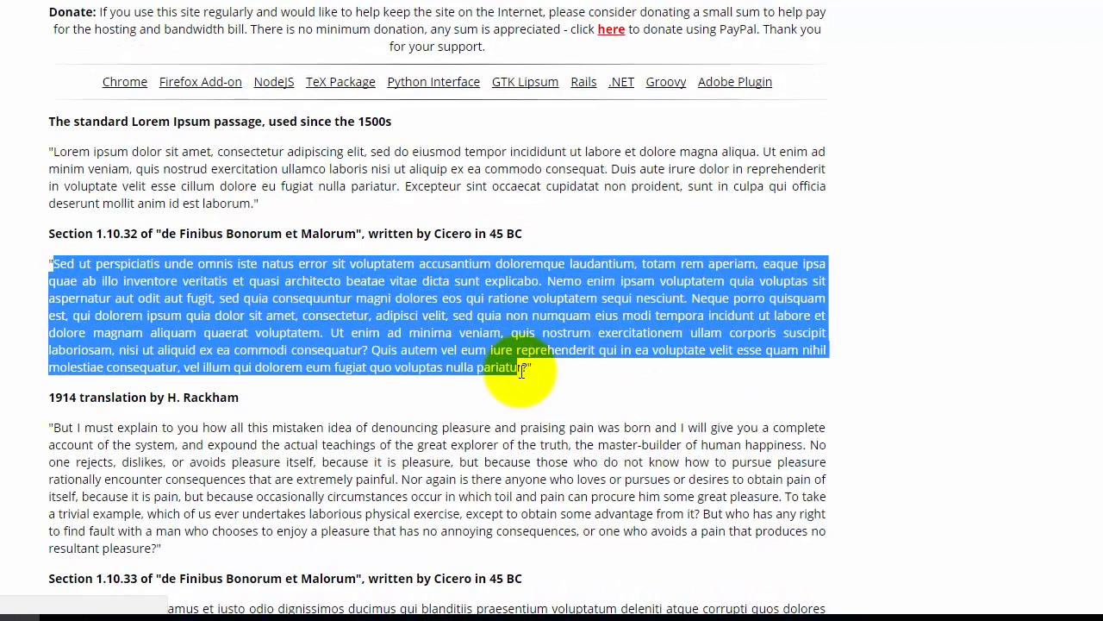
key("ctrl+c")
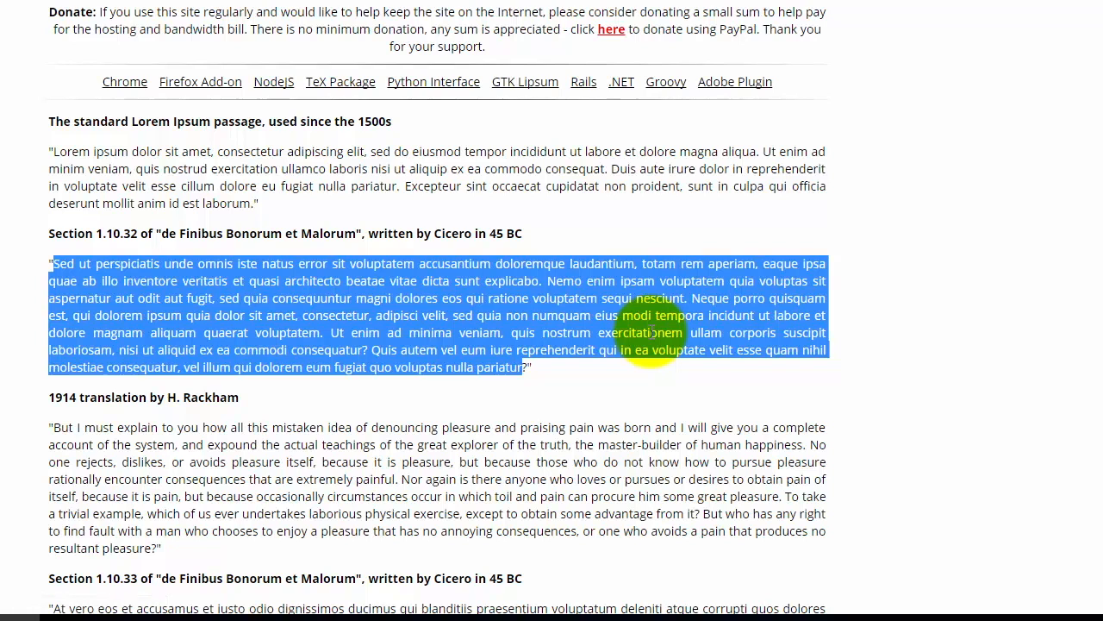
key("ctrl+c")
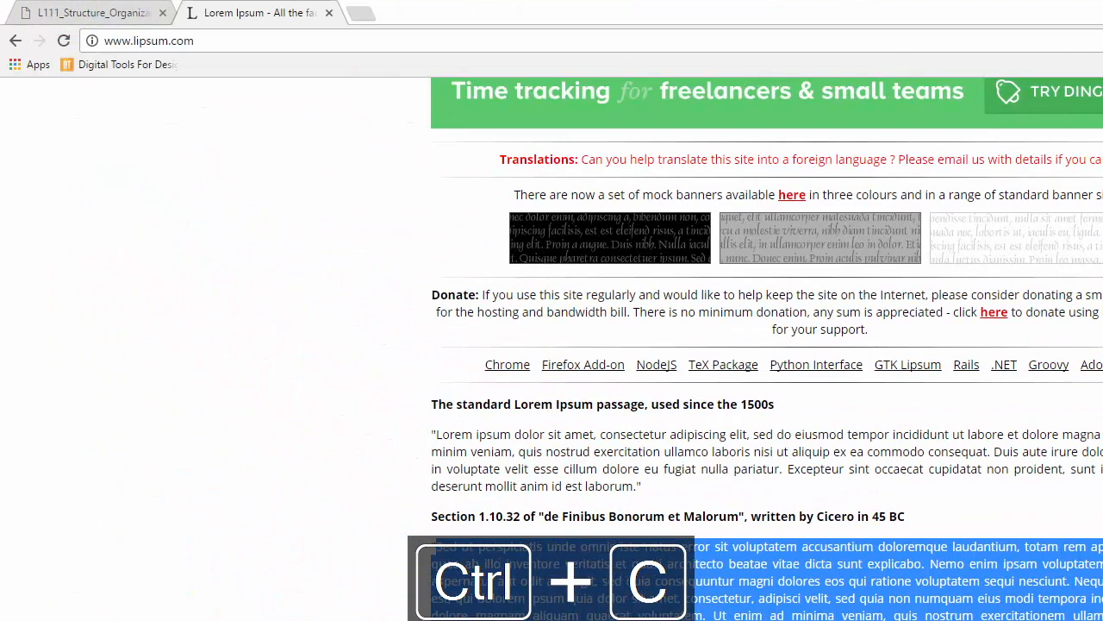
Switch back to InDesign and replace the placeholder line in the body frame with the copied passage
key("alt+Tab")
left_click_drag(846, 462, 539, 447)
key("ctrl+v")
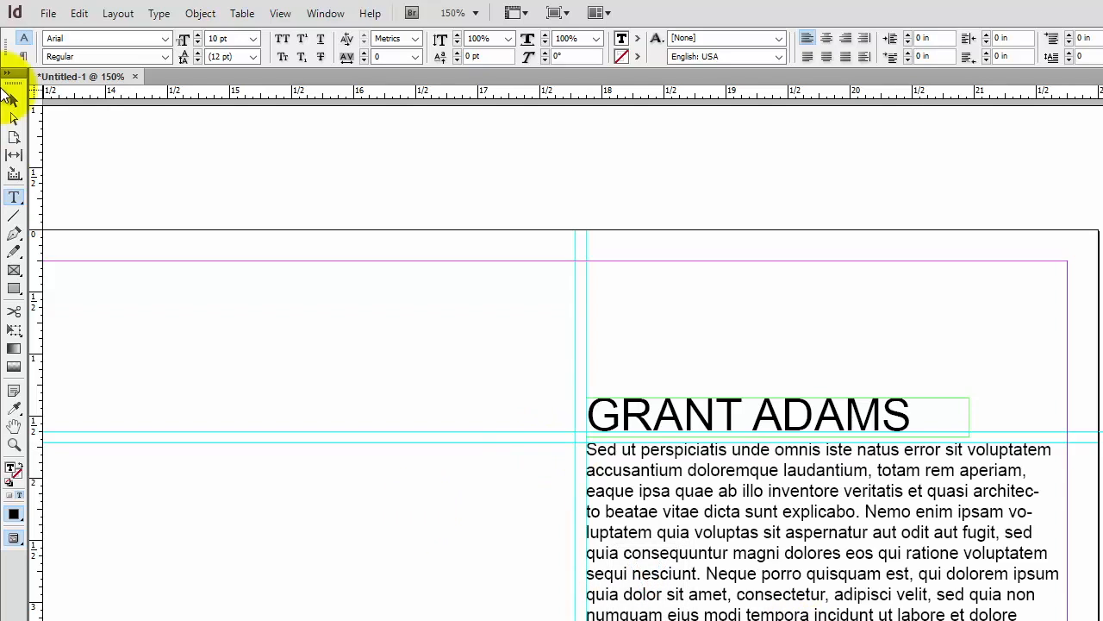
Narrow the body text frame to about 3.09 in wide so its right edge lines up with the name frame
left_click(14, 101)
left_click(697, 500)
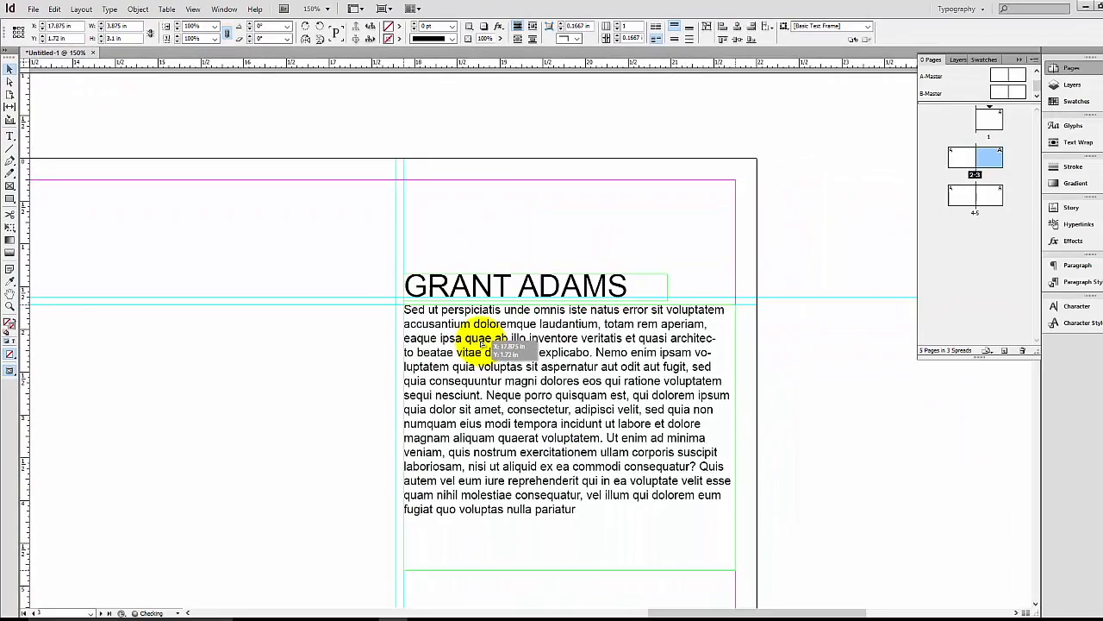
left_click(826, 317)
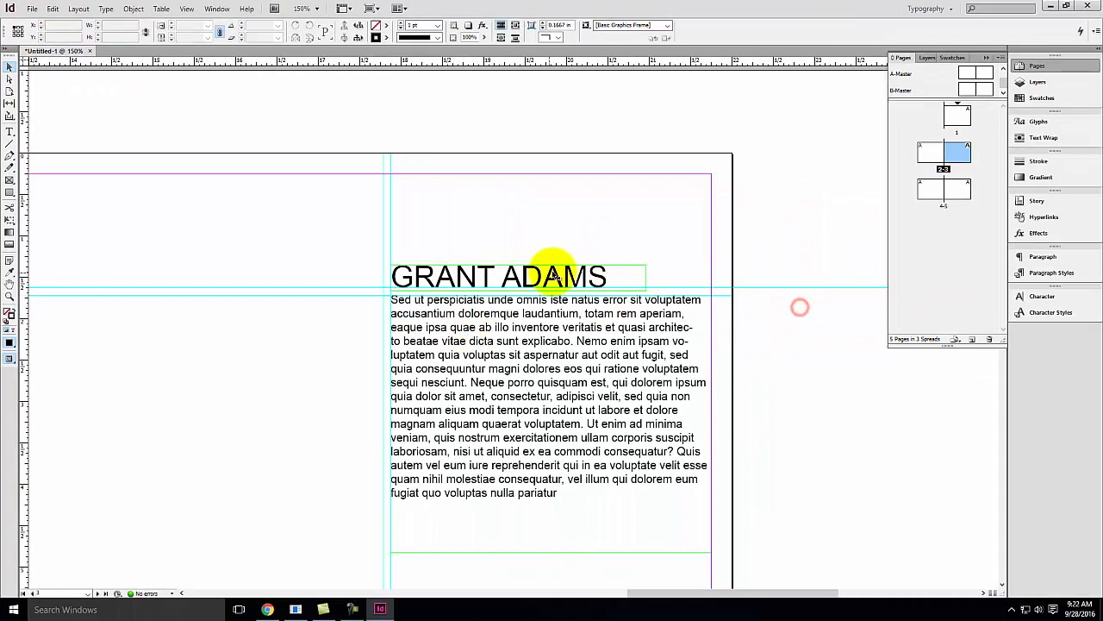
left_click(688, 330)
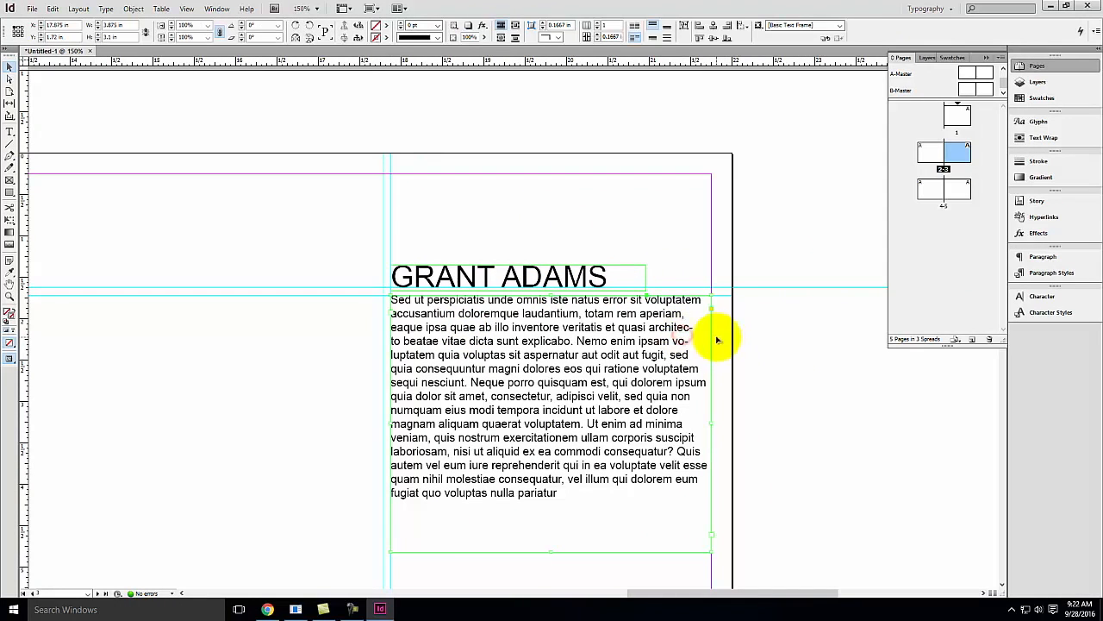
left_click_drag(712, 422, 646, 416)
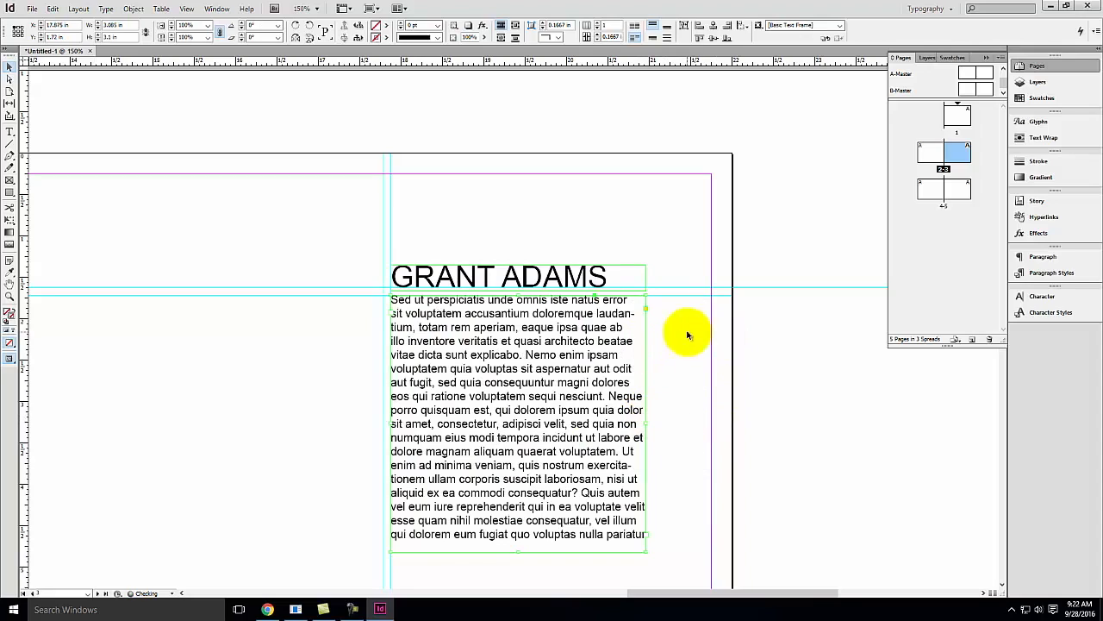
left_click(794, 365)
Set all the body text's font style to Arial Narrow
left_click(481, 347)
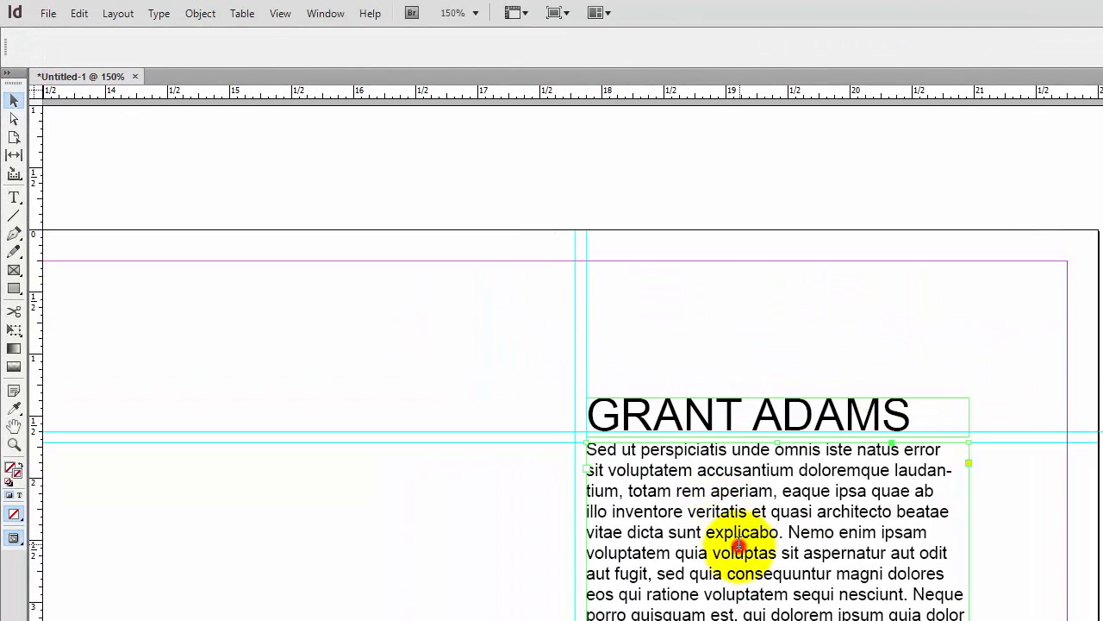
double_click(739, 550)
key("ctrl+a")
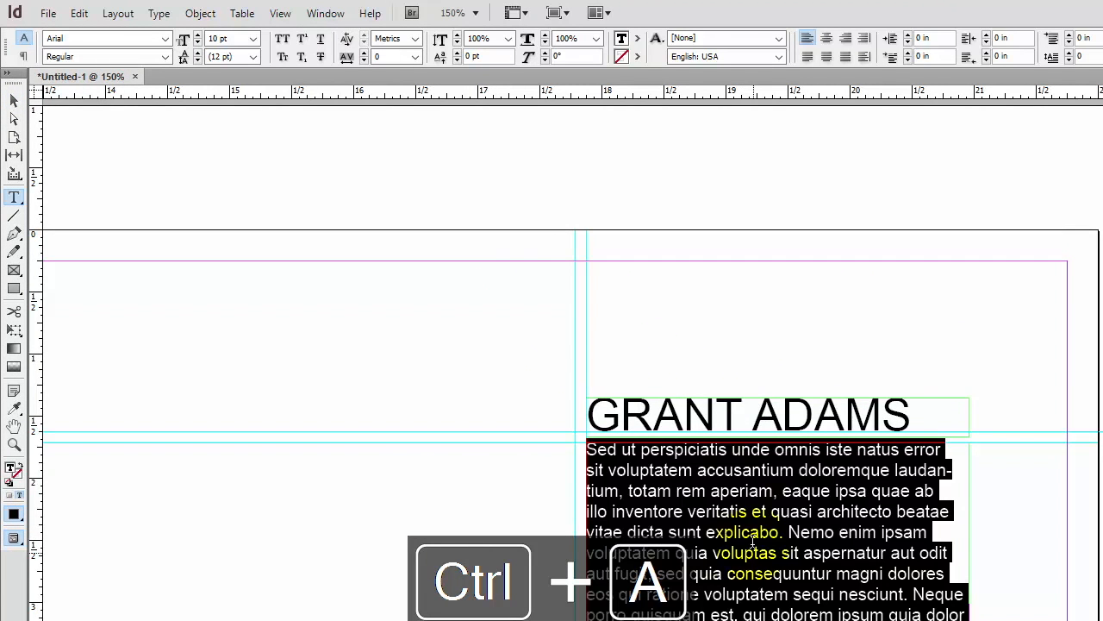
left_click(164, 57)
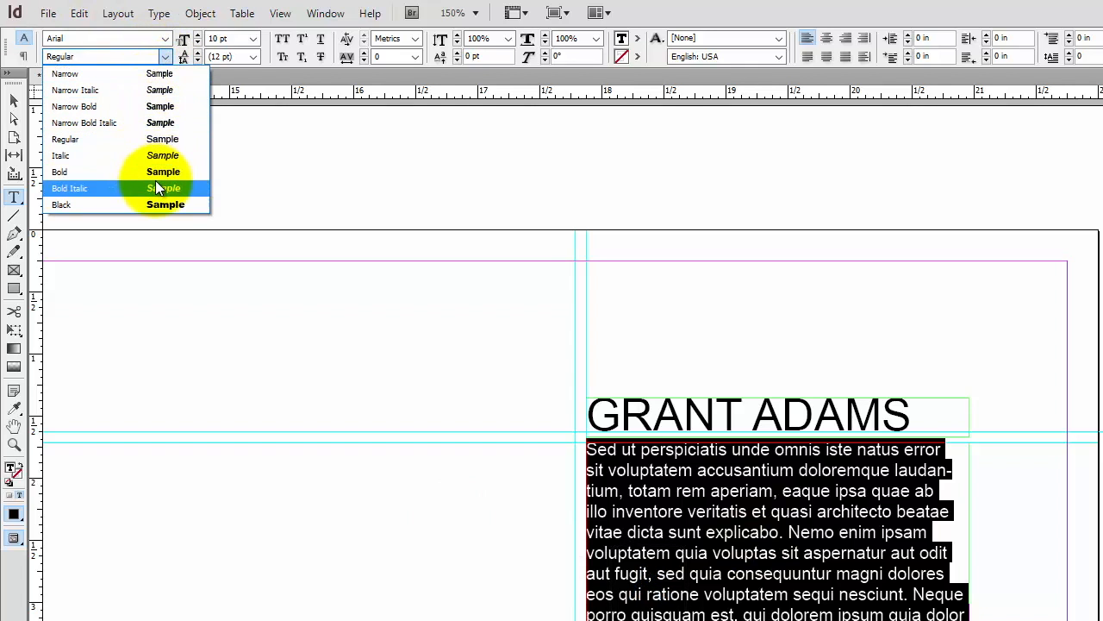
left_click(150, 78)
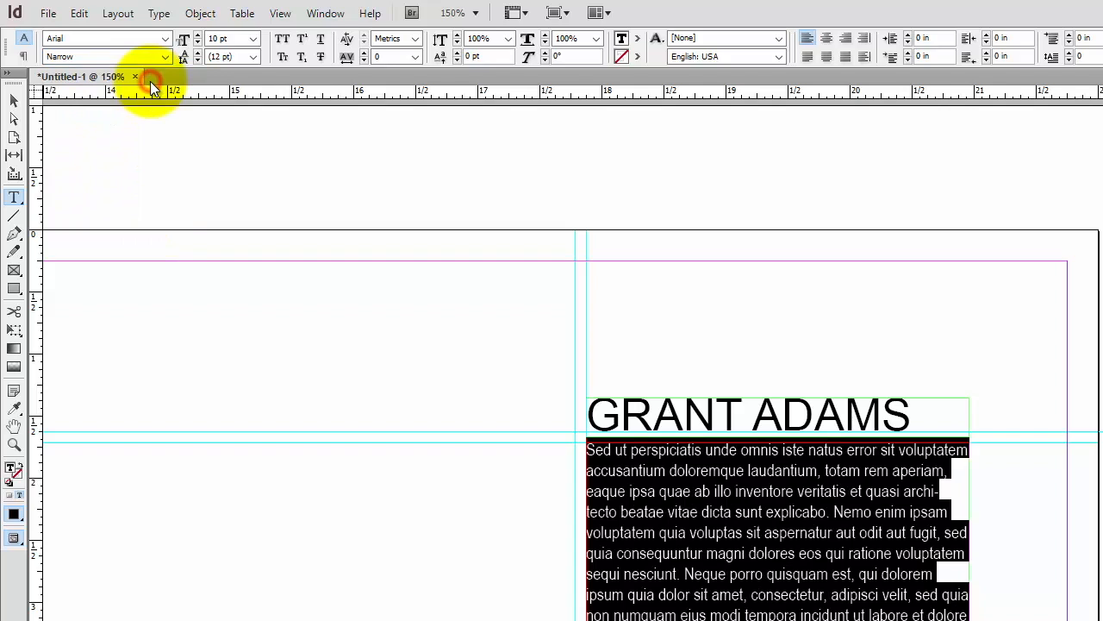
Move the body text frame down to about Y 1.87 in, leaving a gap below the name
left_click(14, 101)
left_click(273, 133)
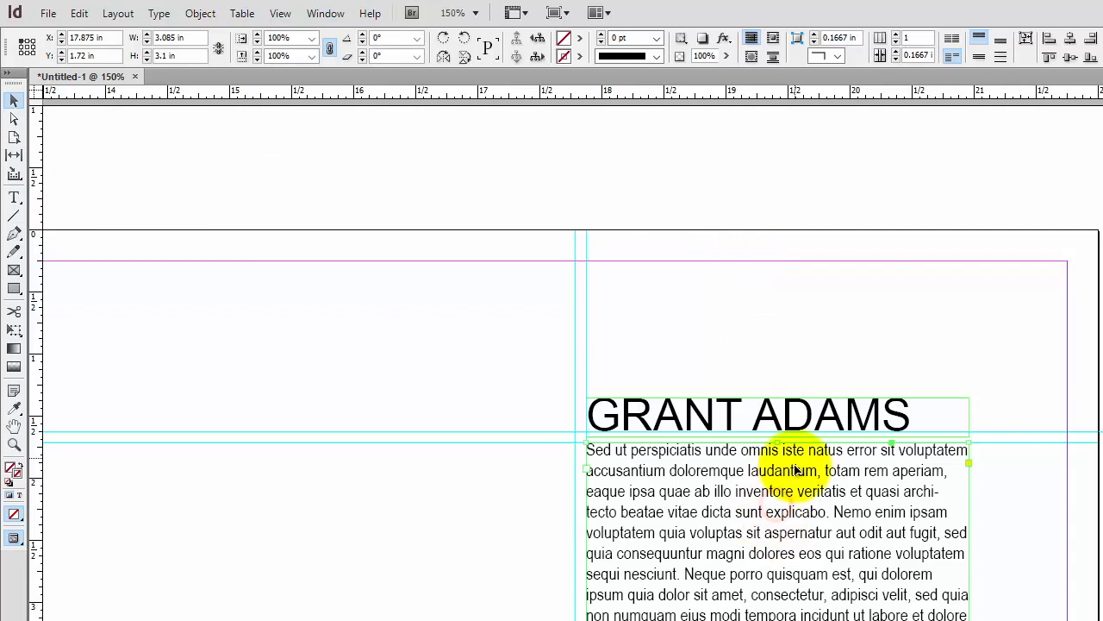
left_click_drag(785, 500, 785, 521)
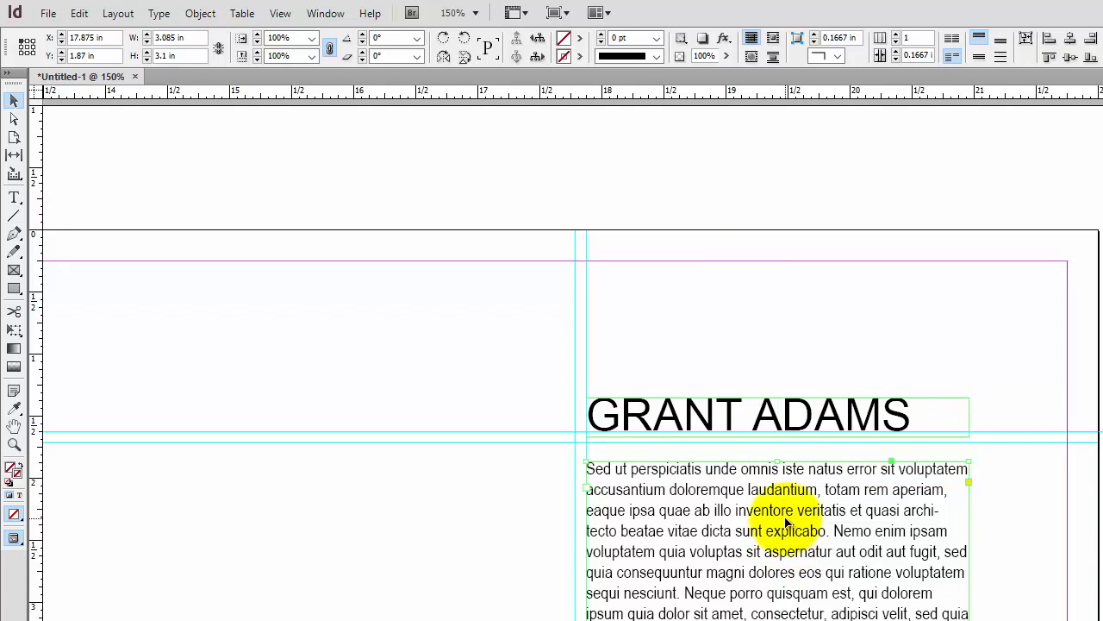
Fit the page in the window and check the layout in Preview screen mode, then return to Normal mode
left_click(811, 346)
key("ctrl+0")
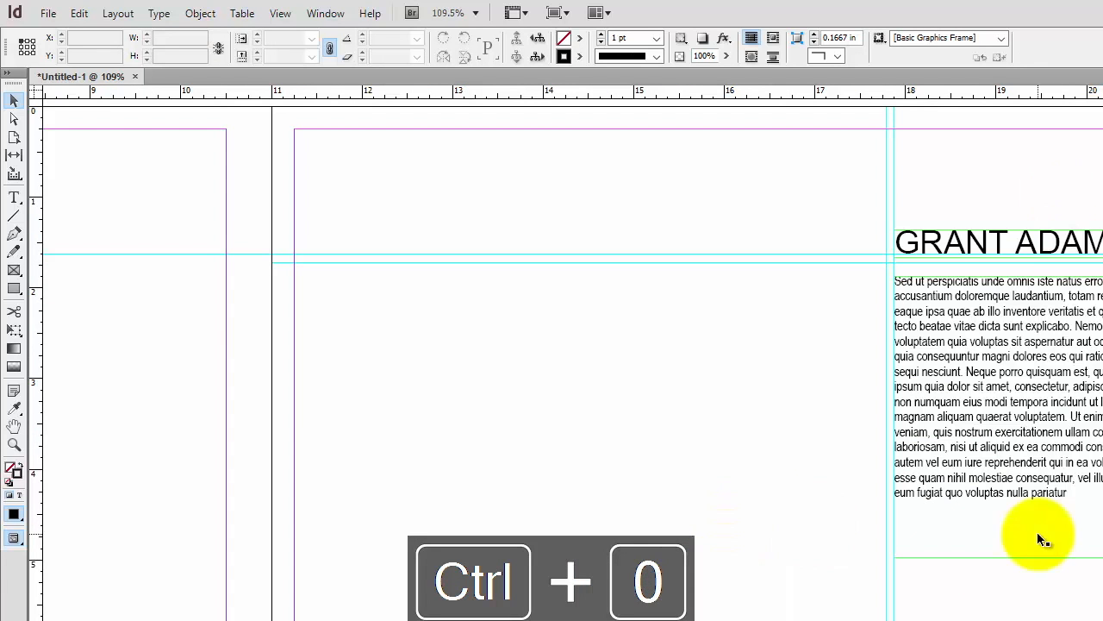
left_click(162, 13)
mouse_move(278, 9)
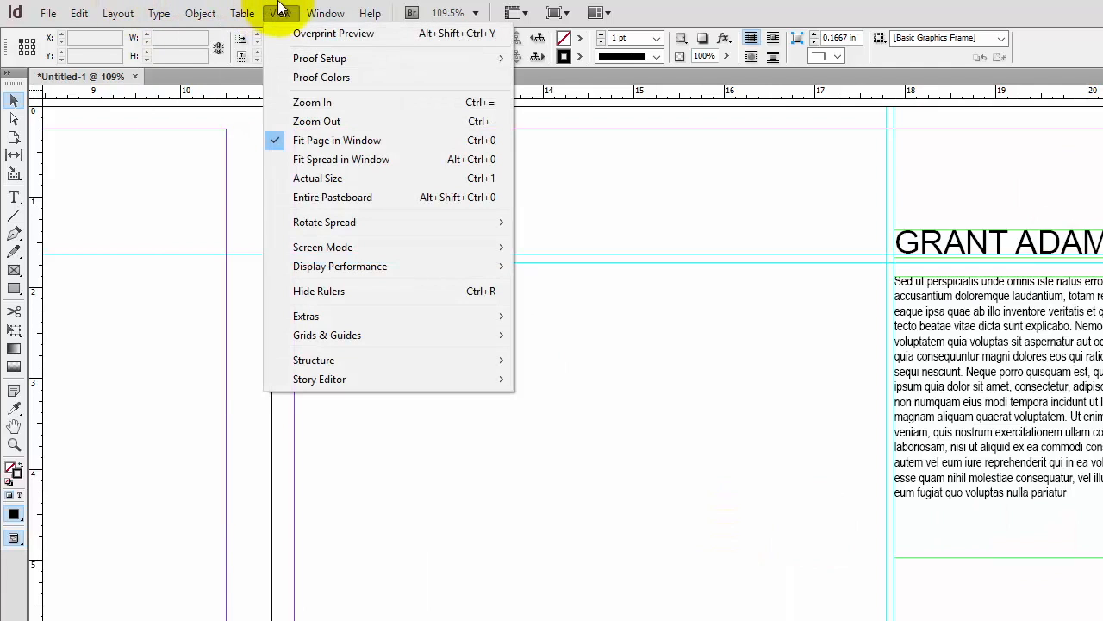
mouse_move(371, 244)
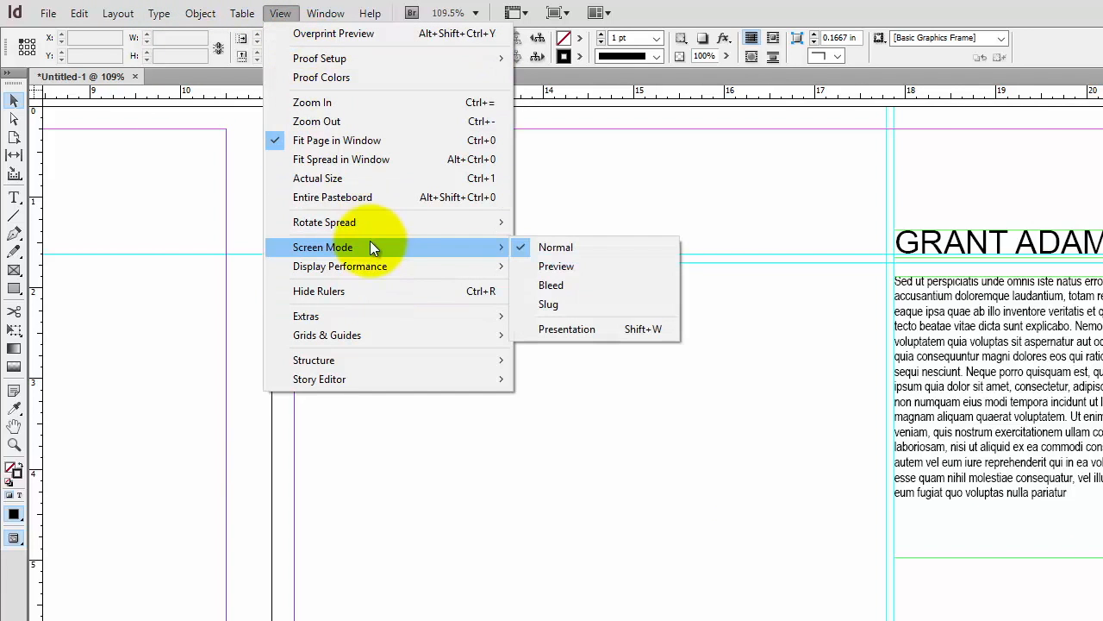
left_click(608, 265)
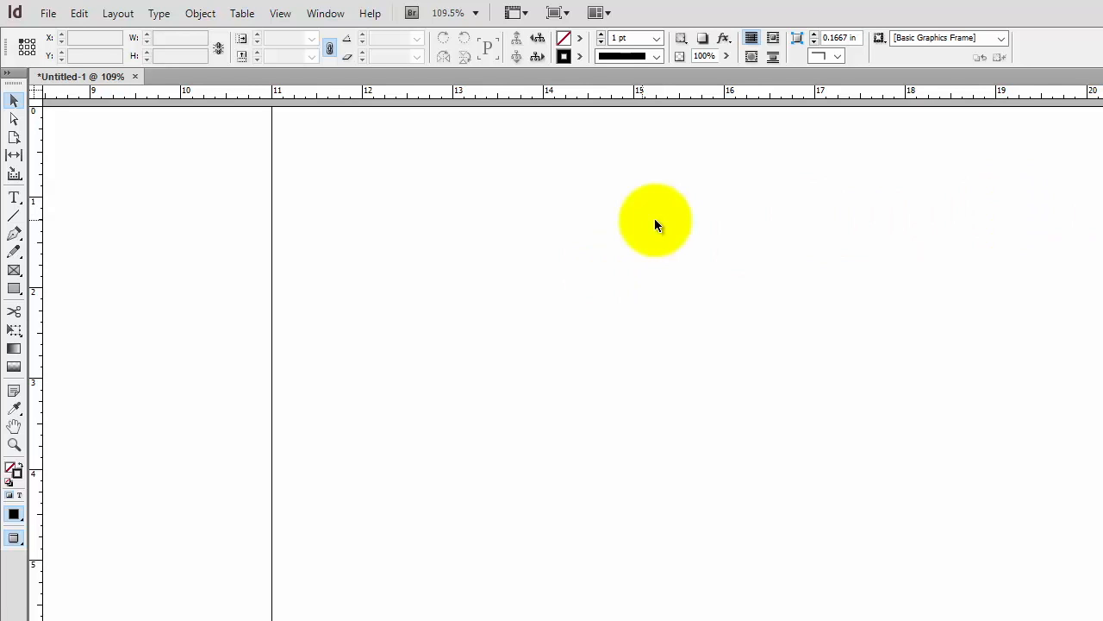
left_click(49, 14)
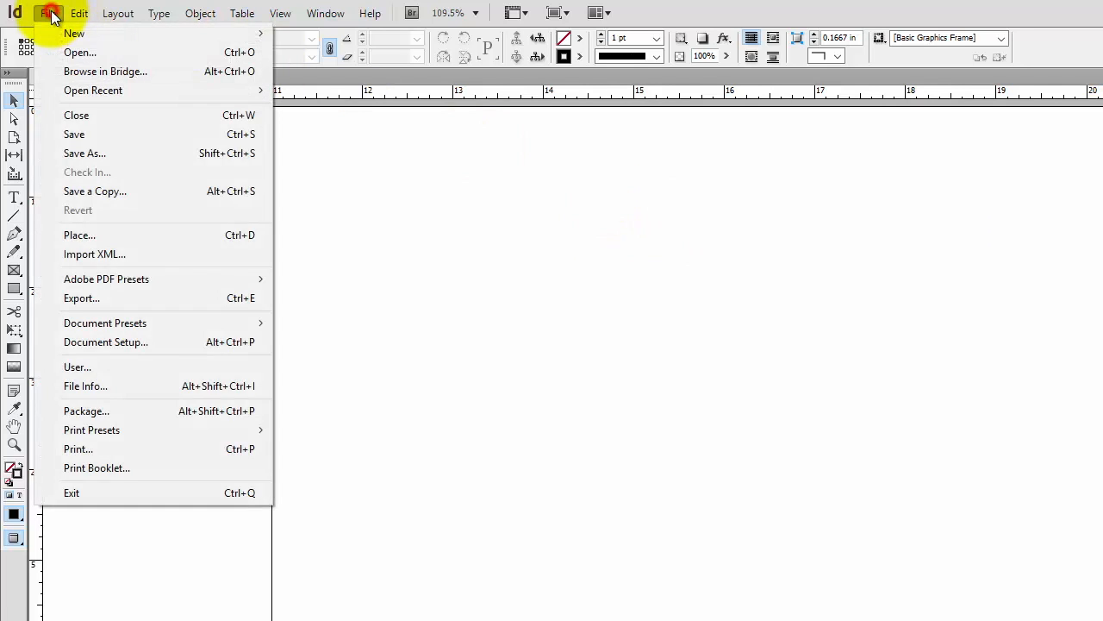
mouse_move(250, 13)
mouse_move(285, 13)
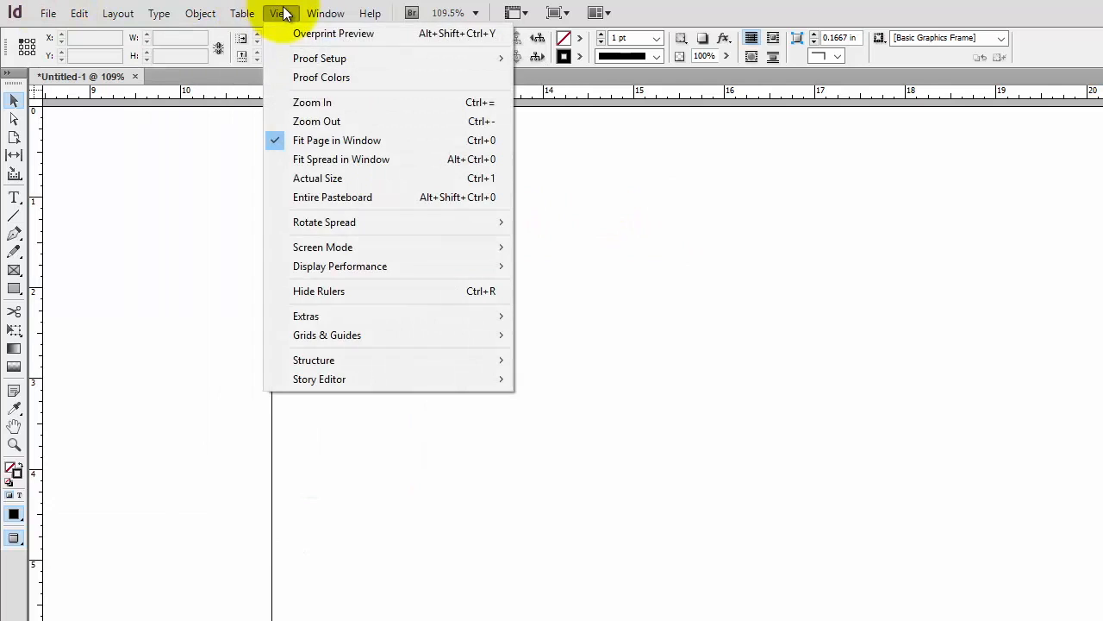
mouse_move(472, 248)
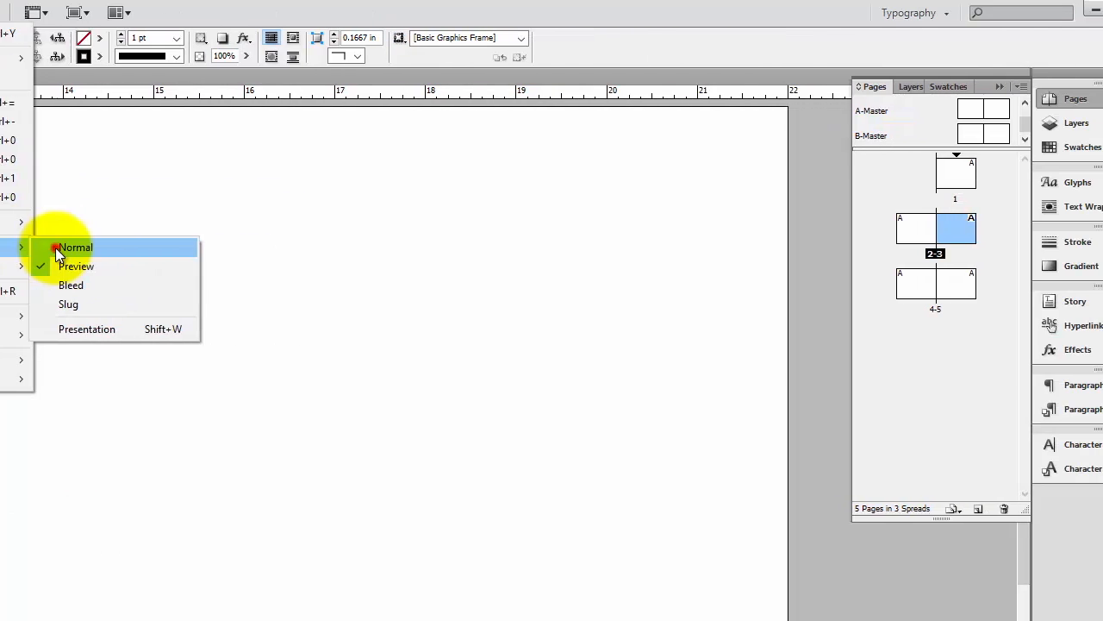
left_click(287, 248)
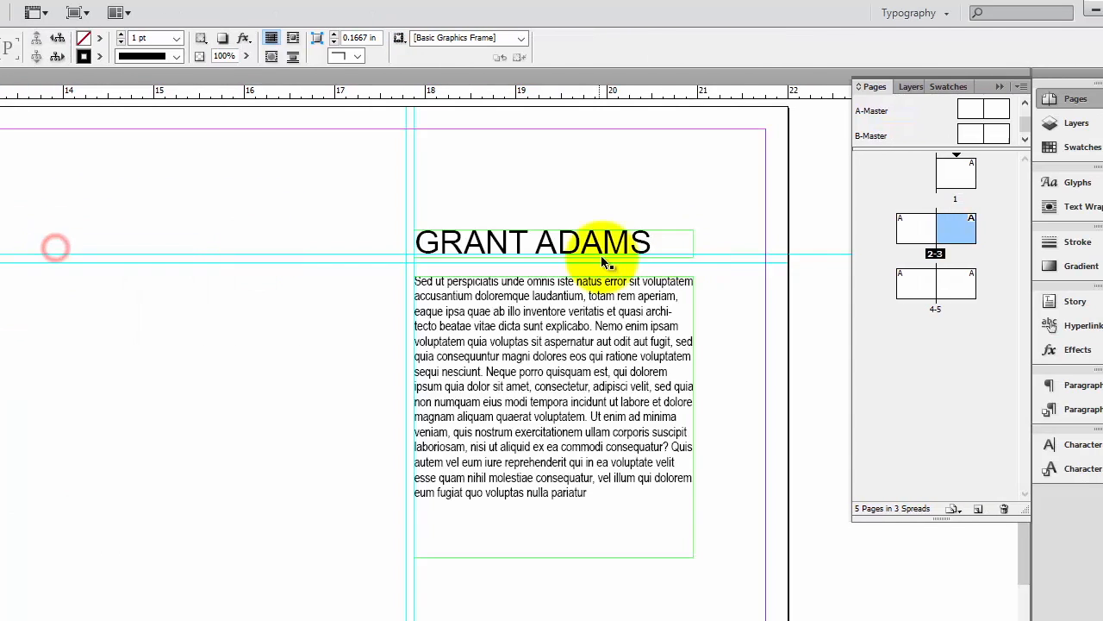
Move the selected name and body text frames from the Guides layer onto Layer 1
left_click(636, 390, "shift")
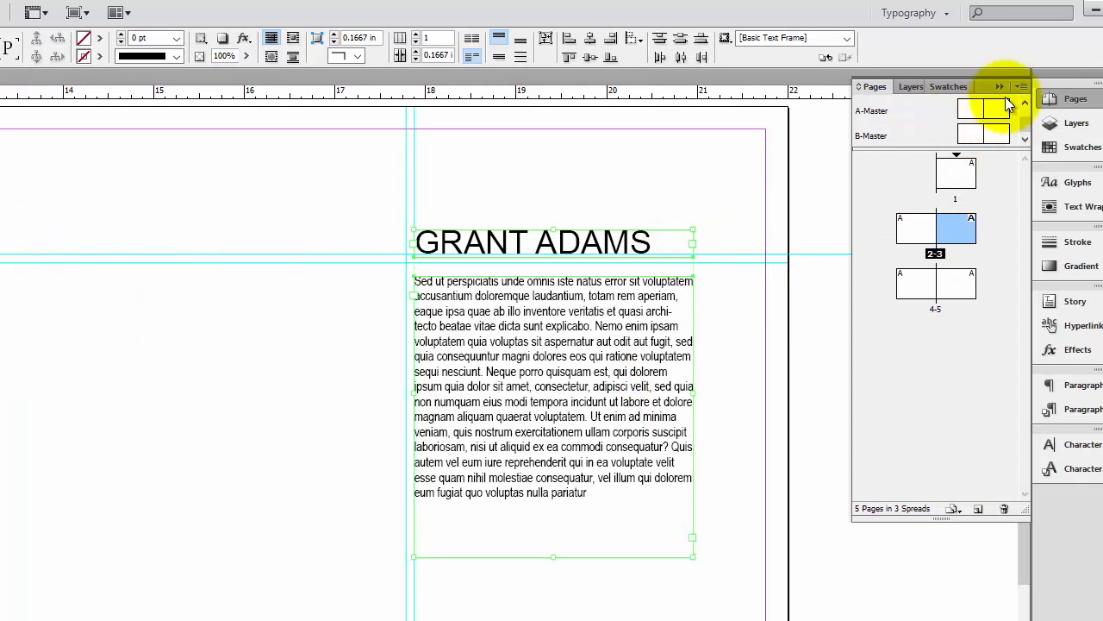
left_click(1076, 122)
left_click_drag(1008, 104, 1009, 137)
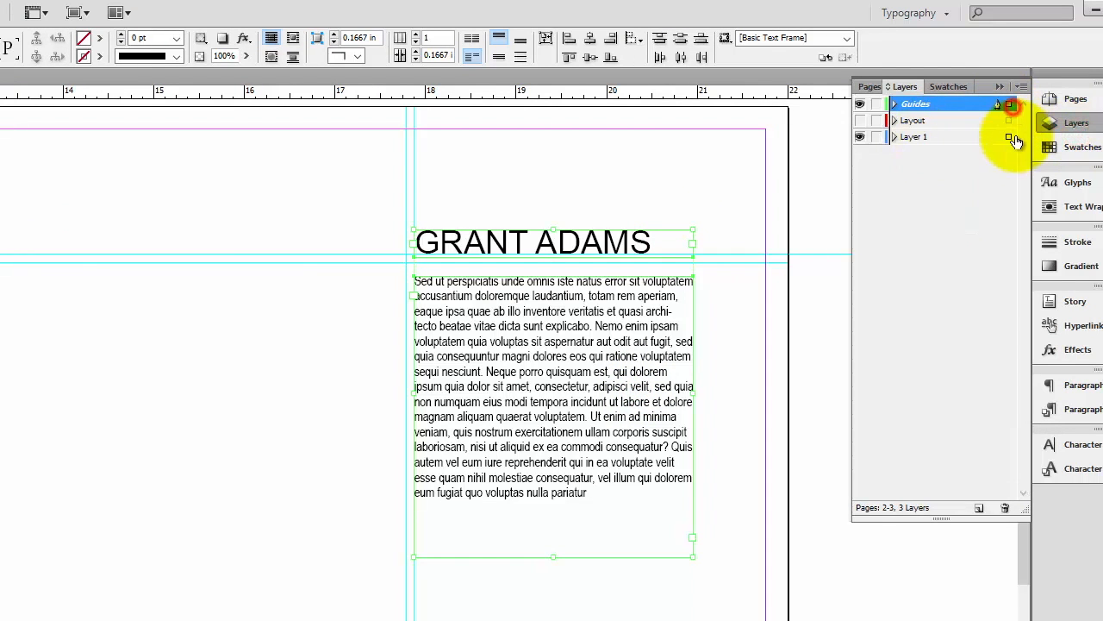
left_click(938, 196)
left_click(932, 138)
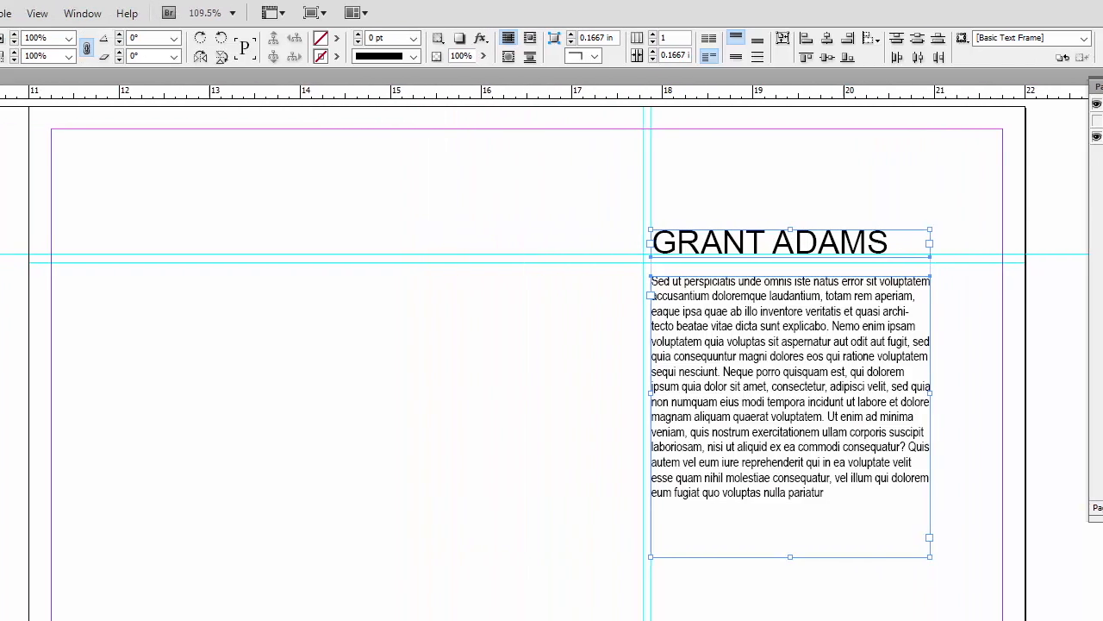
View the spread in Preview screen mode again and switch back to Normal
left_click(118, 13)
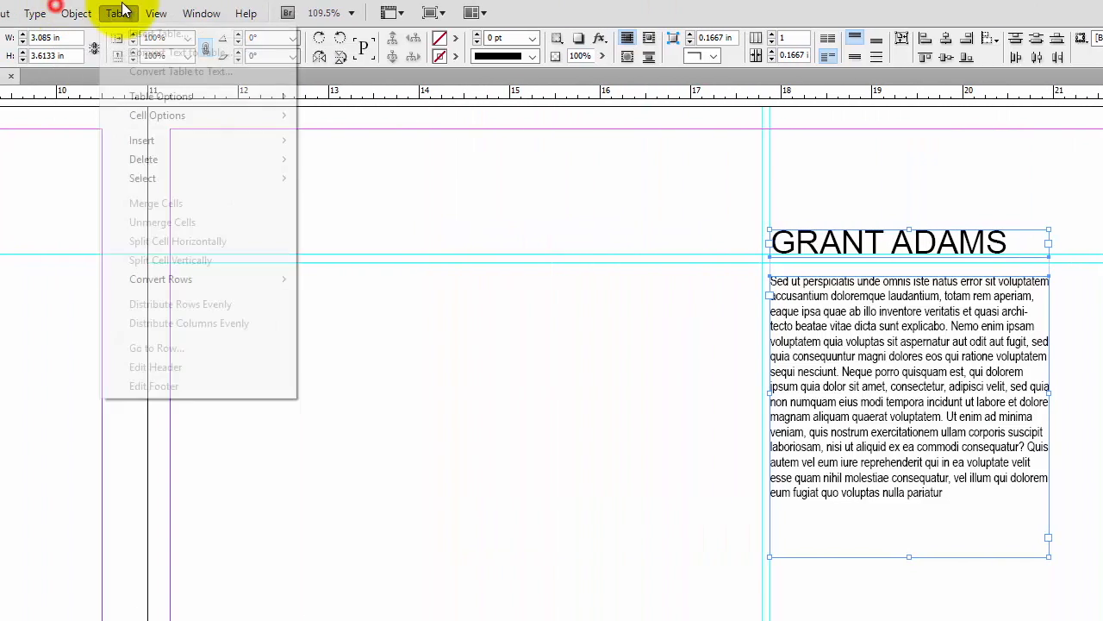
mouse_move(156, 13)
mouse_move(204, 248)
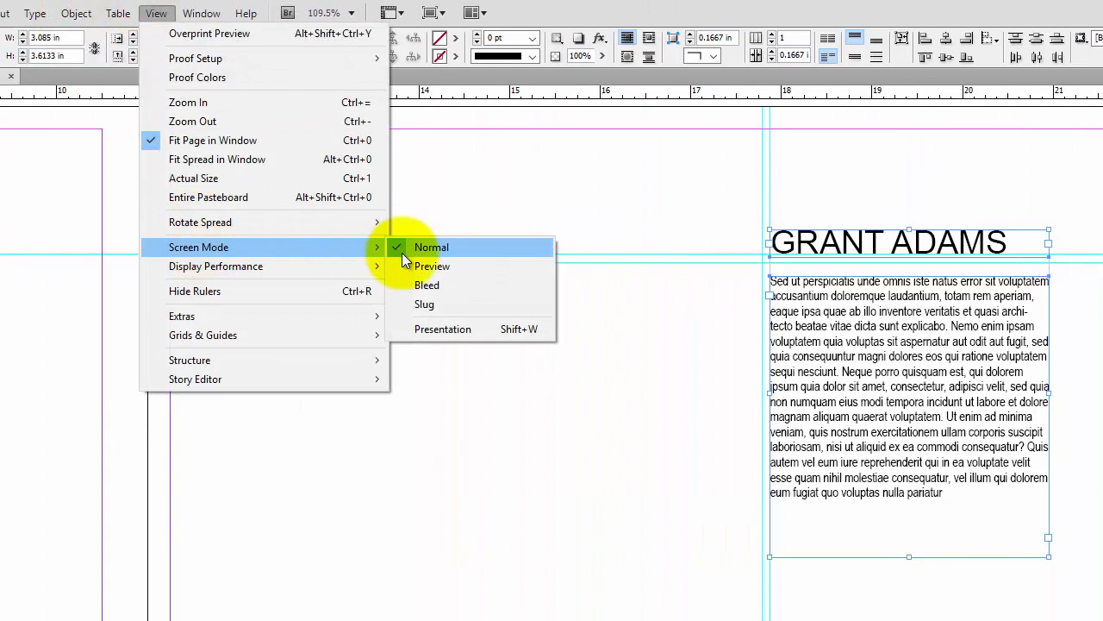
left_click(403, 261)
left_click(579, 344)
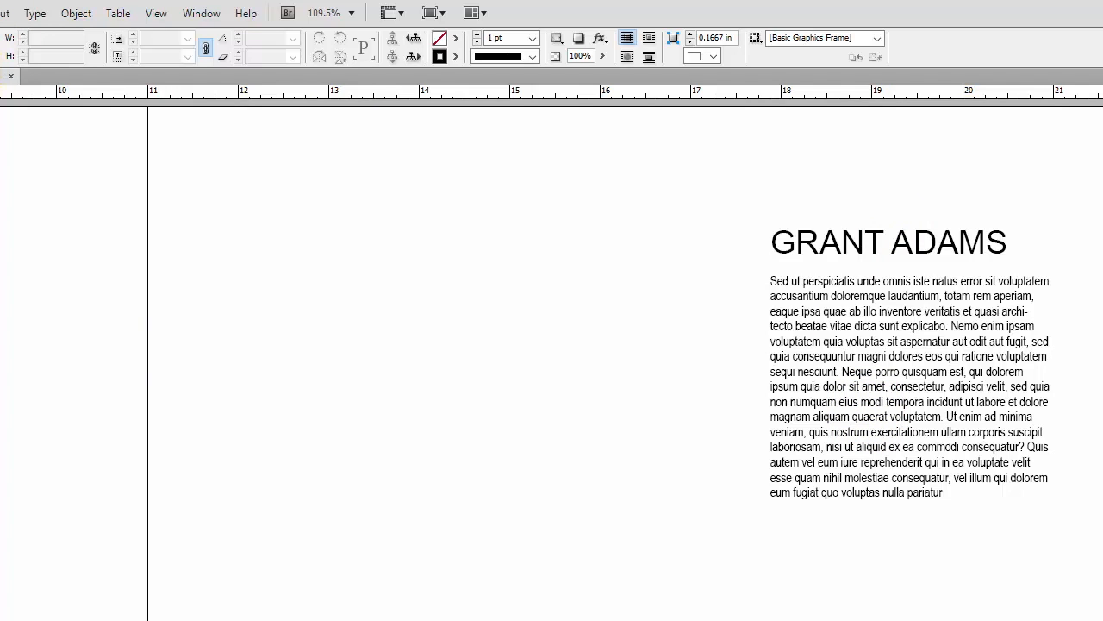
left_click(211, 12)
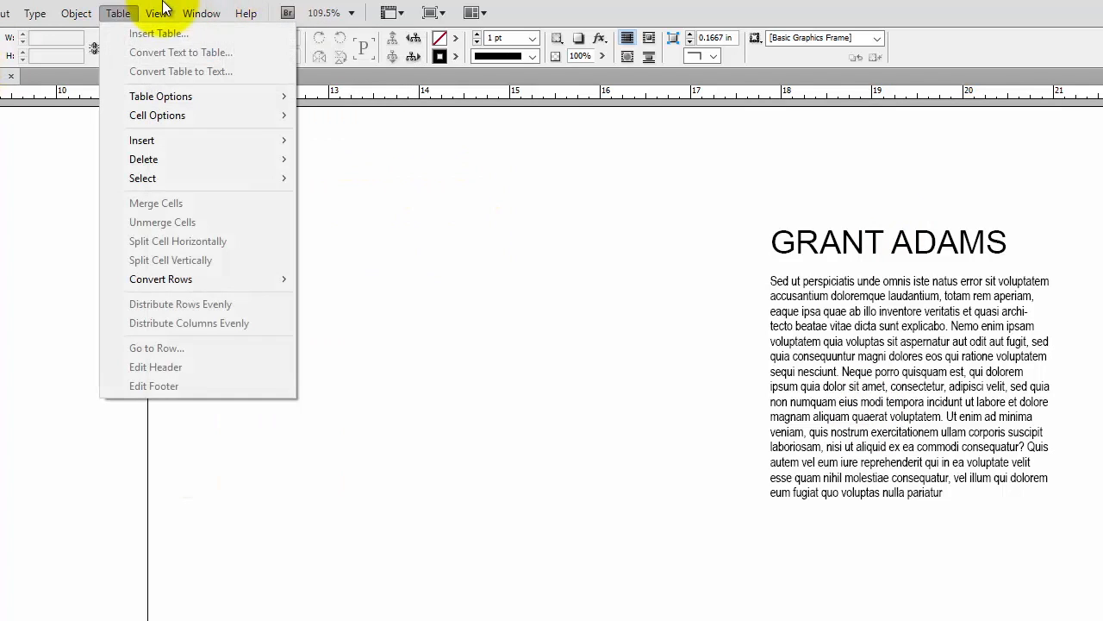
mouse_move(208, 246)
left_click(410, 250)
Copy the name and body text frames and paste a copy onto the spread's left page
key("ctrl+minus")
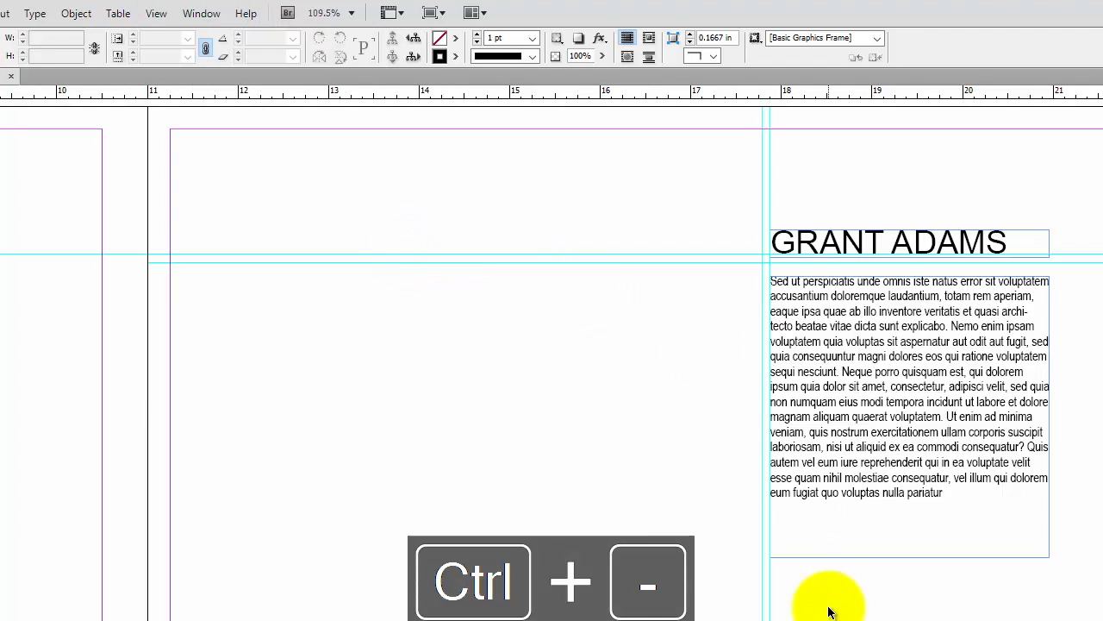
left_click(852, 387)
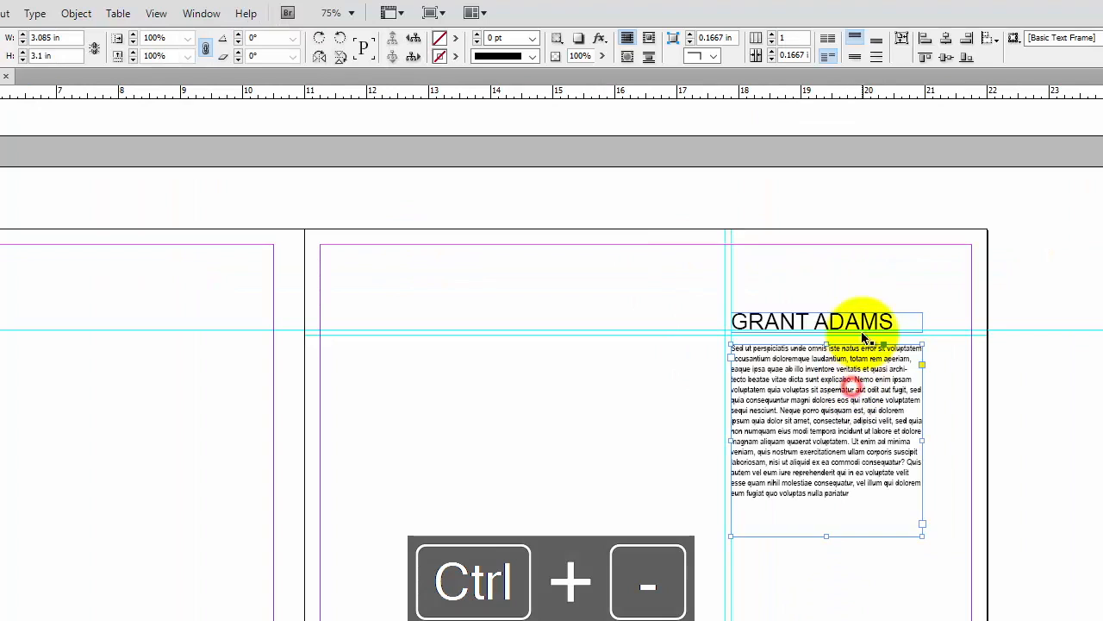
key("alt+c")
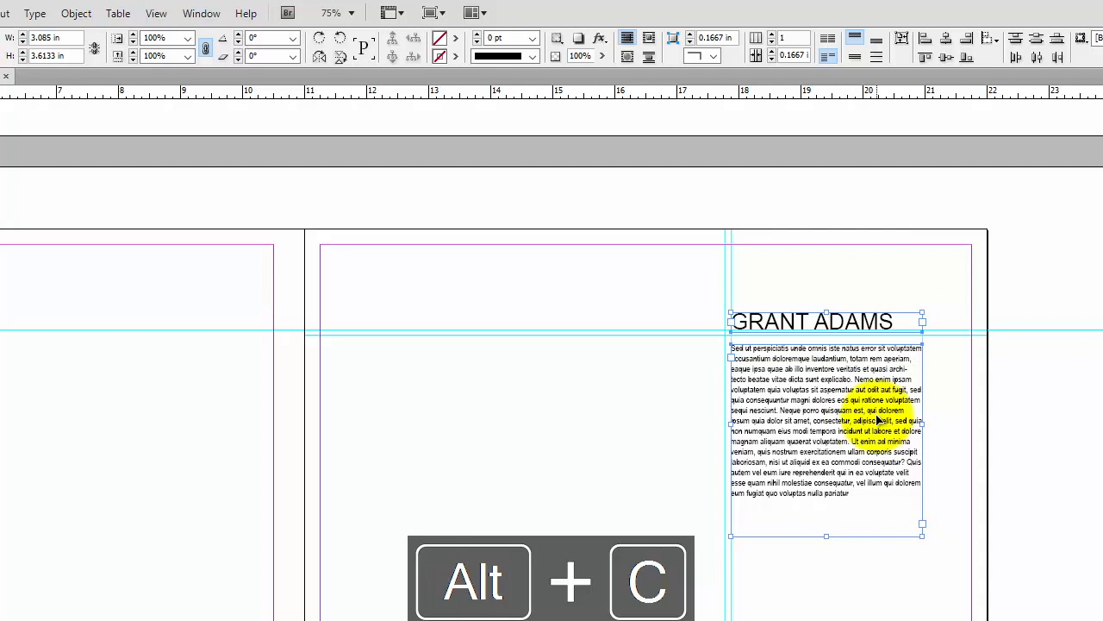
key("space")
left_click_drag(402, 424, 847, 505)
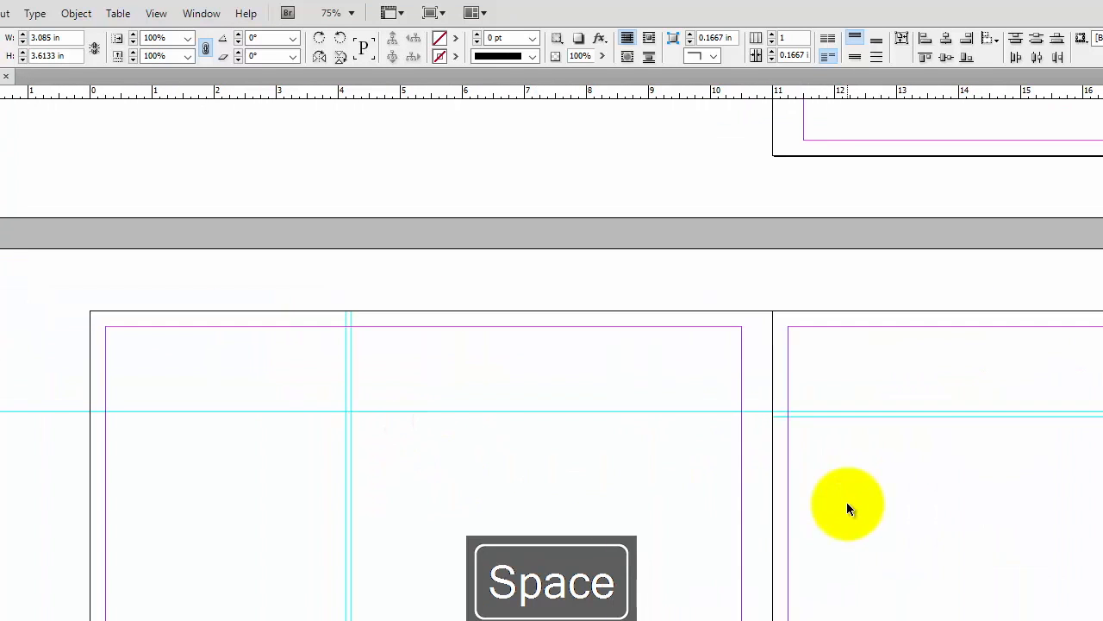
key("ctrl+c")
key("ctrl+v")
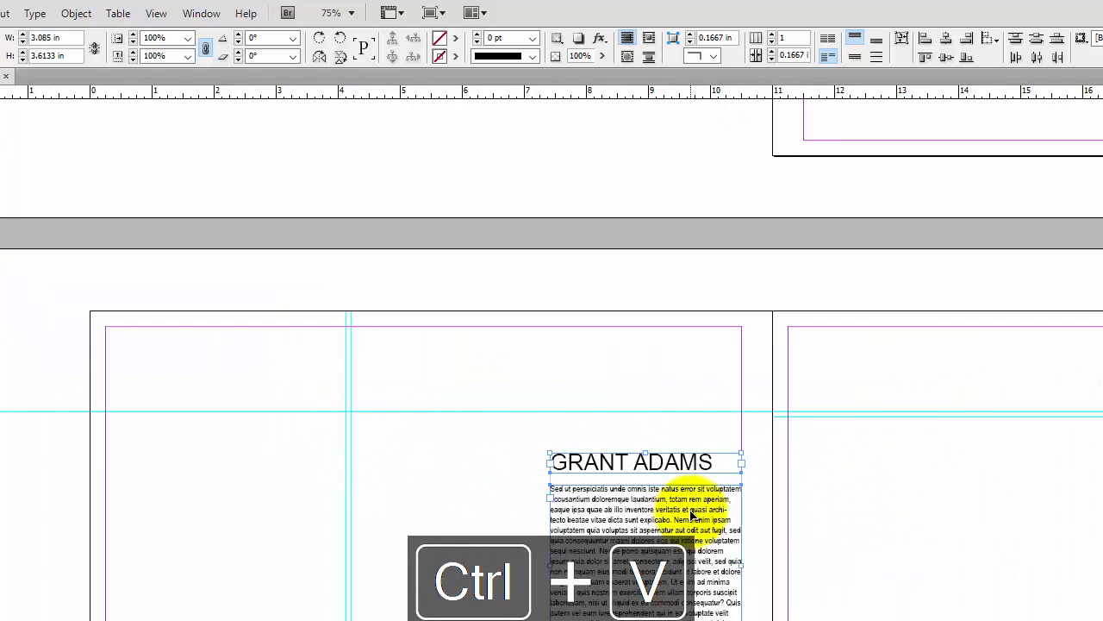
Position the pasted name and body text frames on the spread's left page
left_click_drag(671, 466, 275, 411)
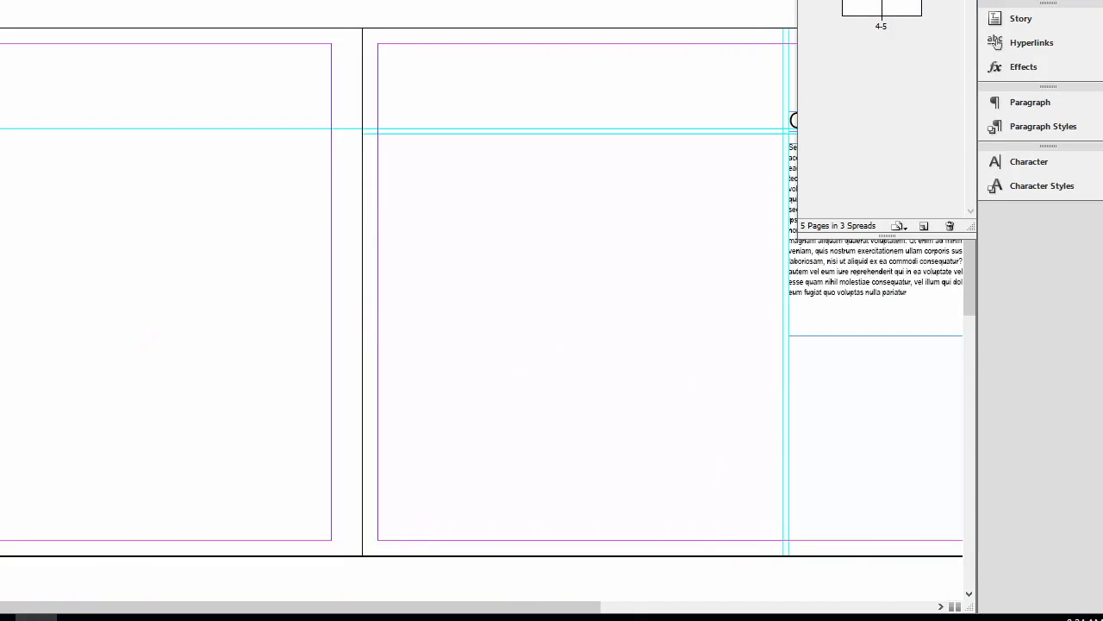
key("space")
left_click_drag(796, 259, 352, 185)
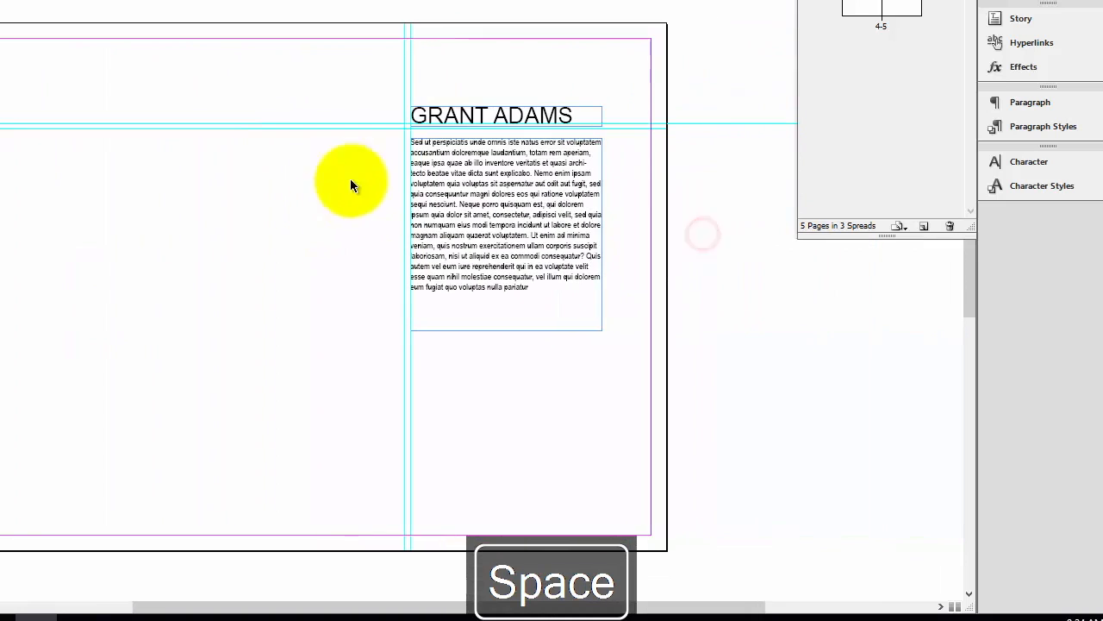
Replace the copied heading text with INDEX
double_click(462, 116)
left_click_drag(574, 117, 293, 89)
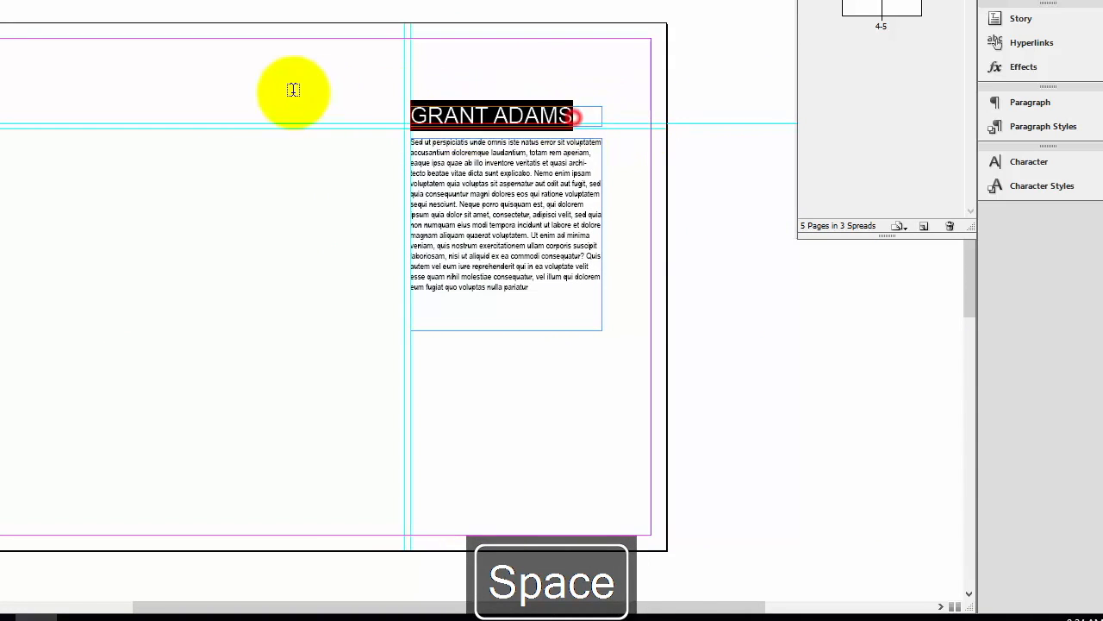
type("in")
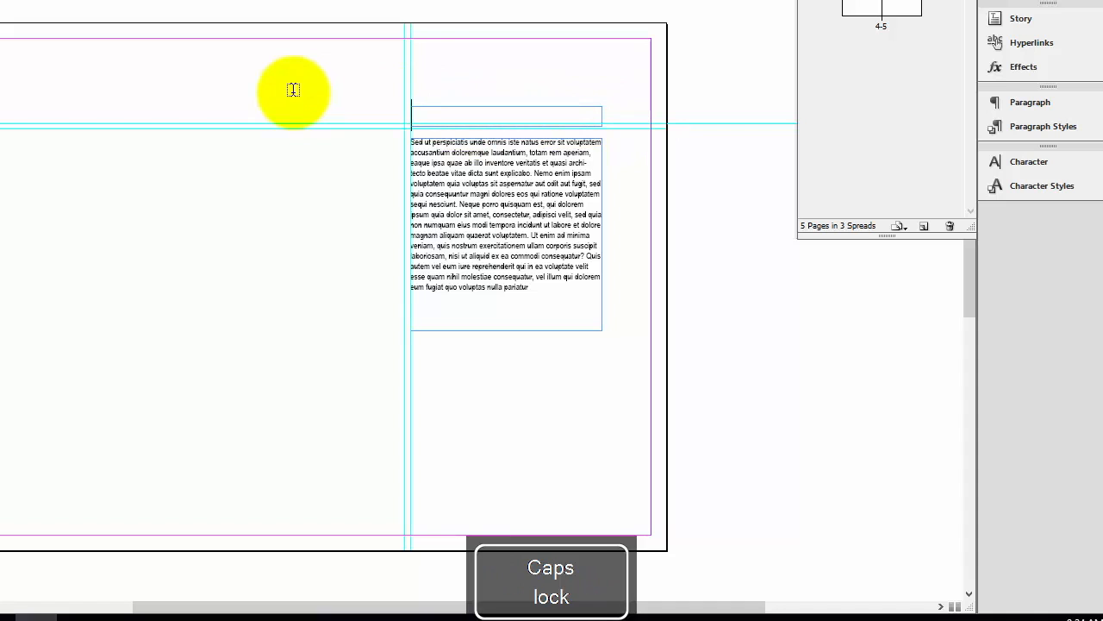
type("INDEX")
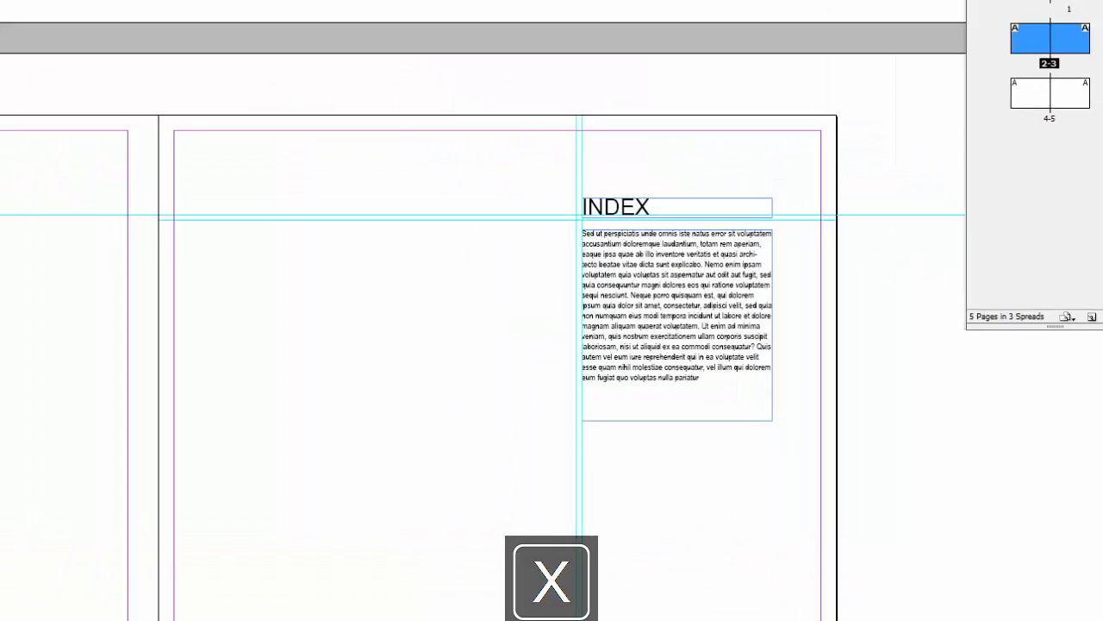
Replace the copied body text with the line project 1
left_click(15, 96)
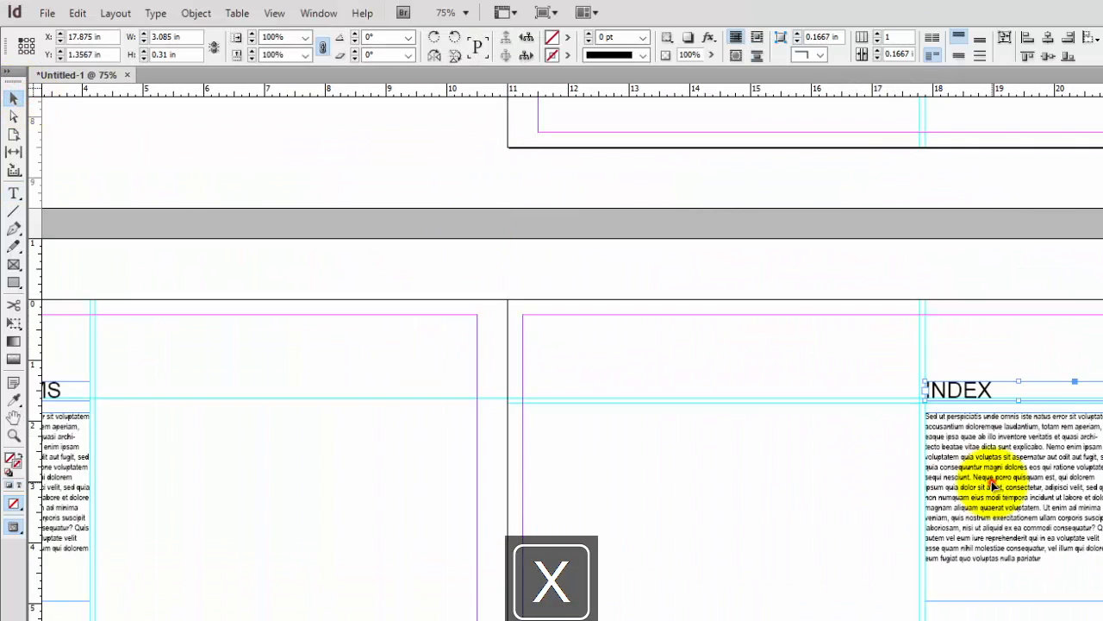
double_click(992, 486)
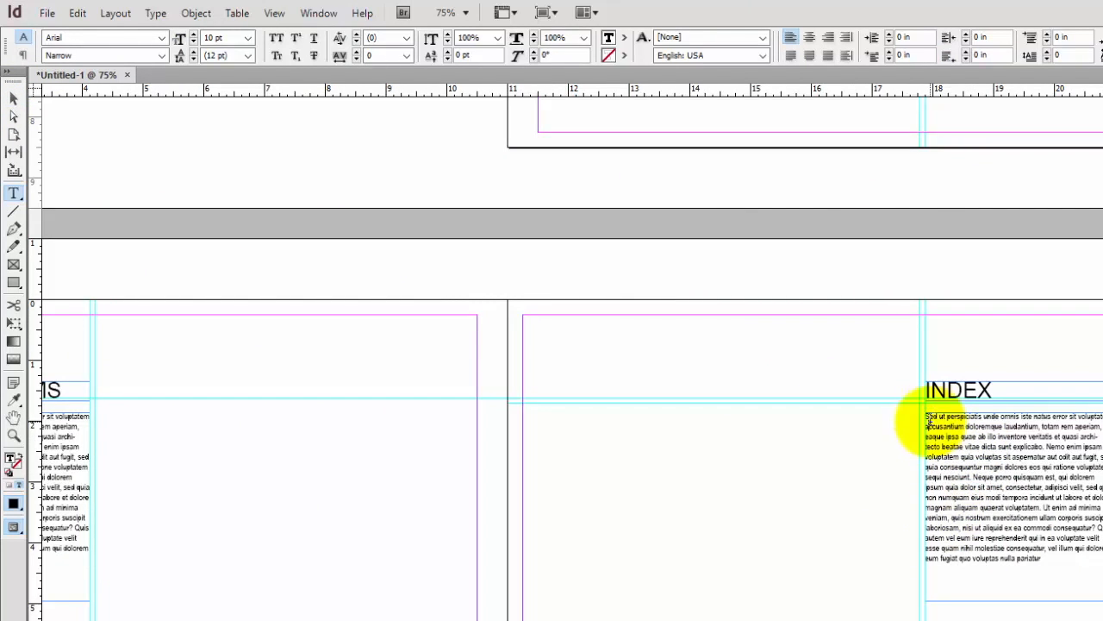
left_click(1050, 561, "shift")
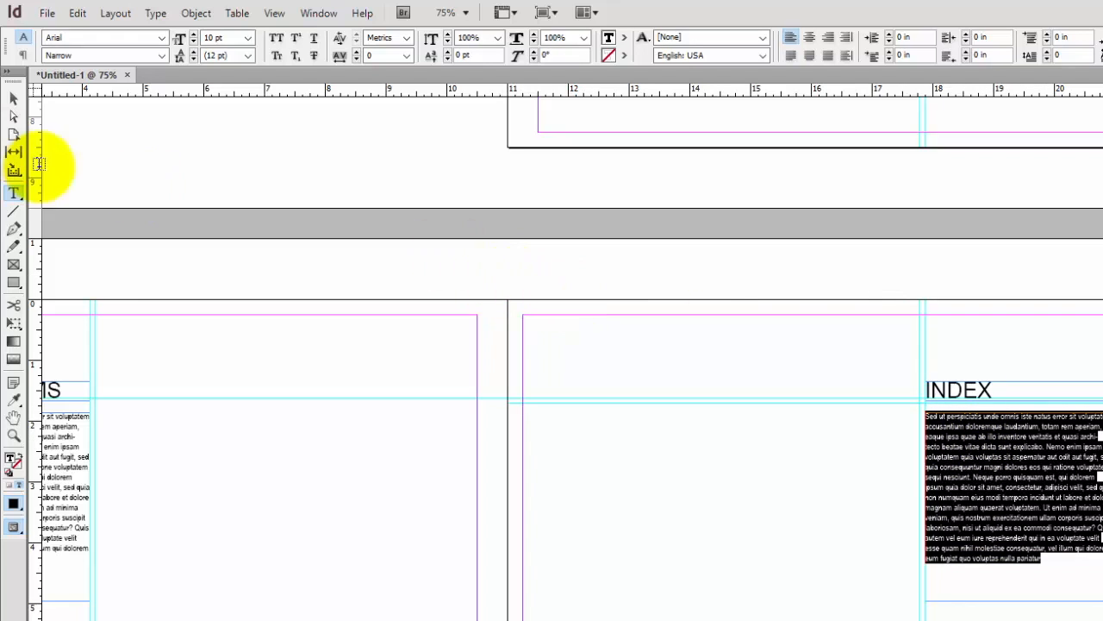
type("P")
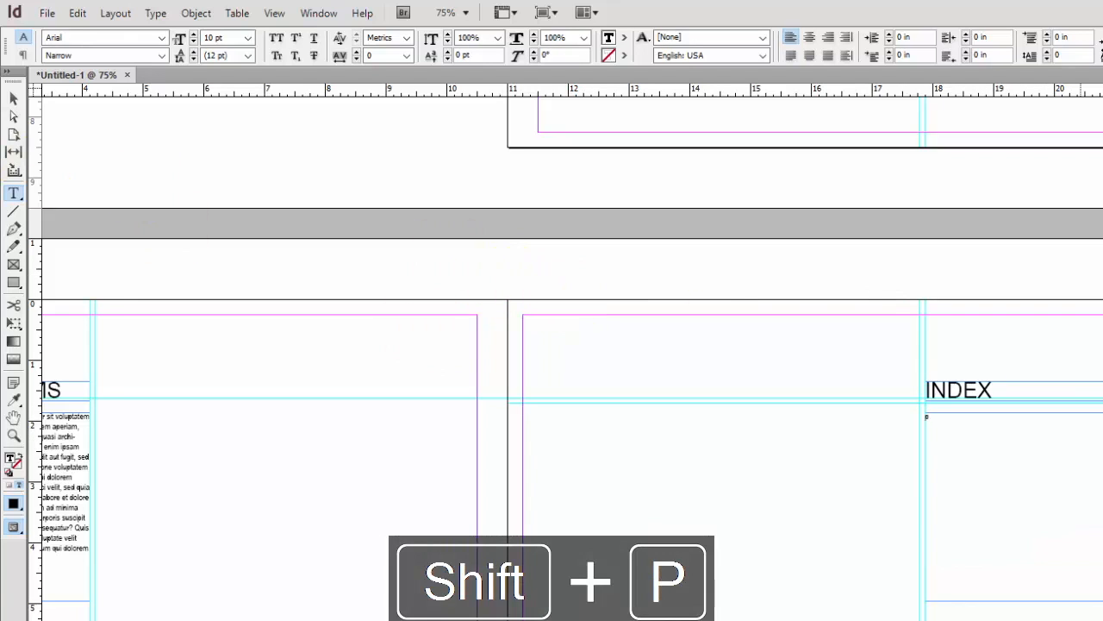
key("Caps_Lock")
type("roject 1")
key("Caps_Lock")
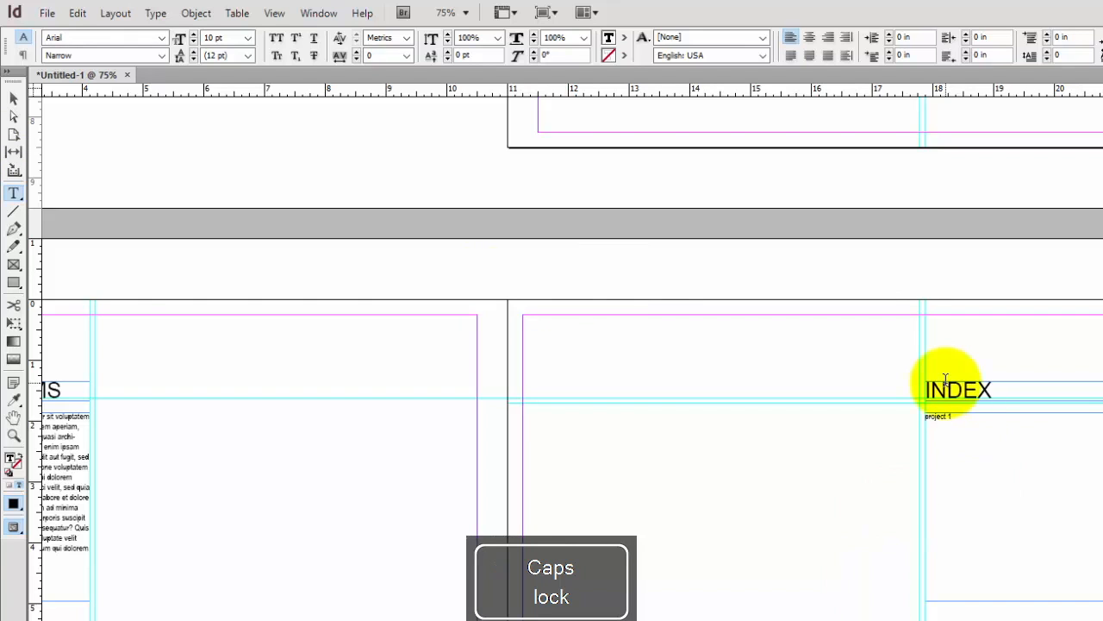
Set the project 1 line to 14 pt Arial Regular
key("ctrl+equal")
key("ctrl+equal")
key("ctrl+equal")
key("ctrl+equal")
key("ctrl+equal")
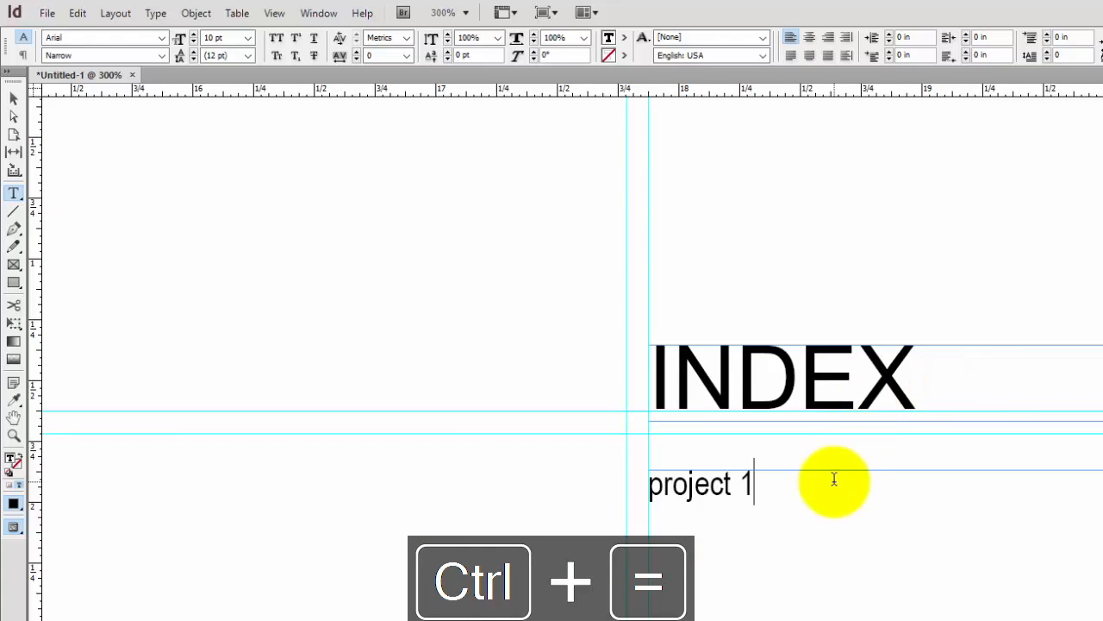
left_click_drag(752, 495, 523, 480)
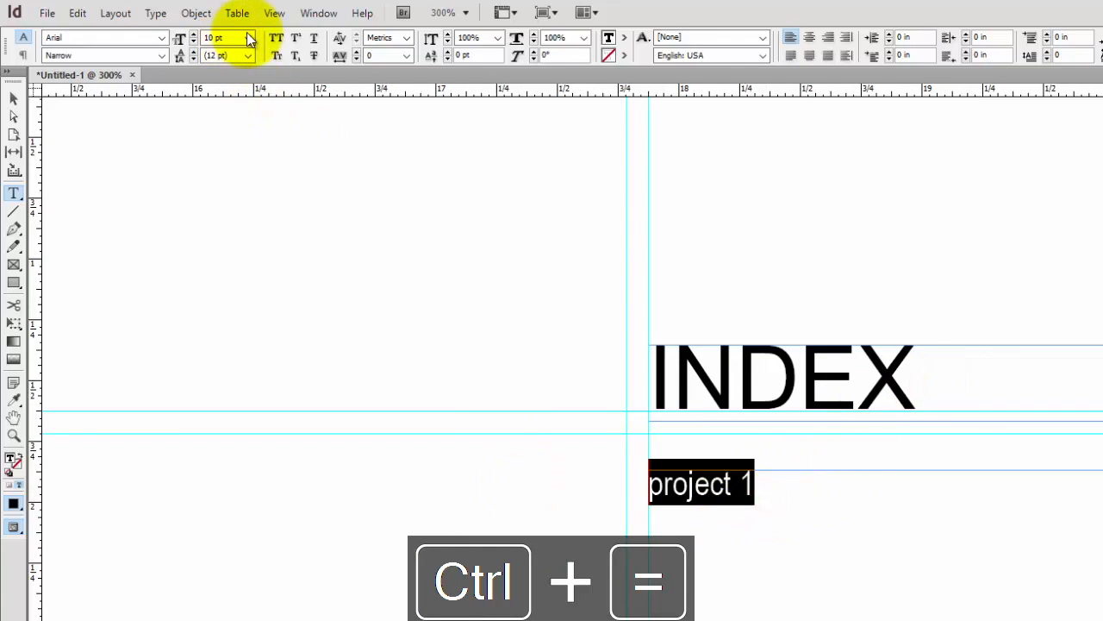
left_click(194, 35)
left_click(194, 35)
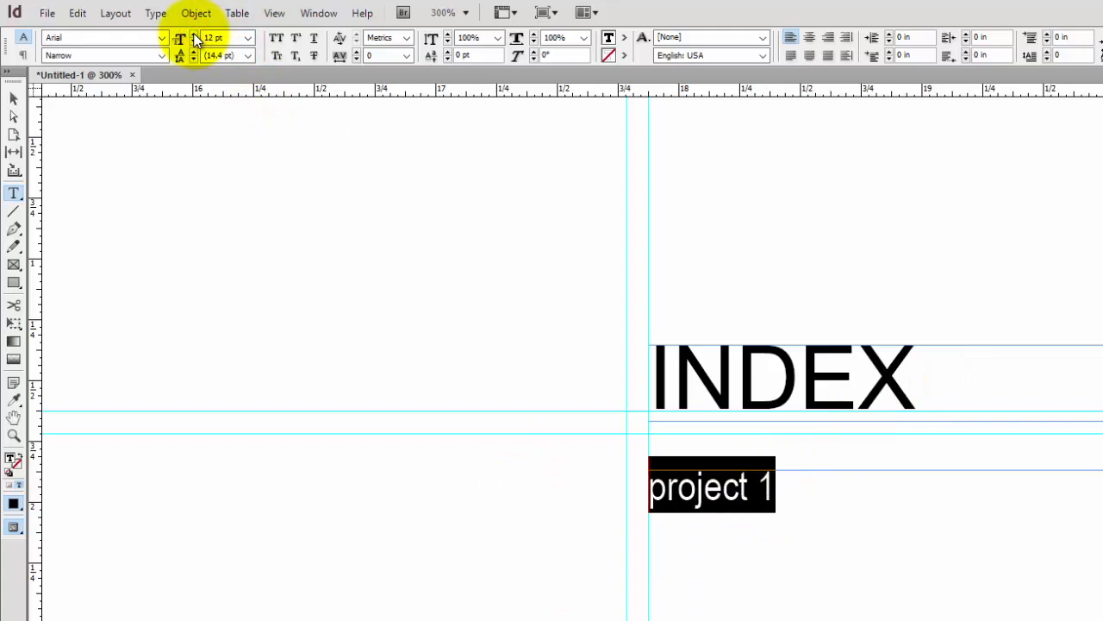
left_click(194, 35)
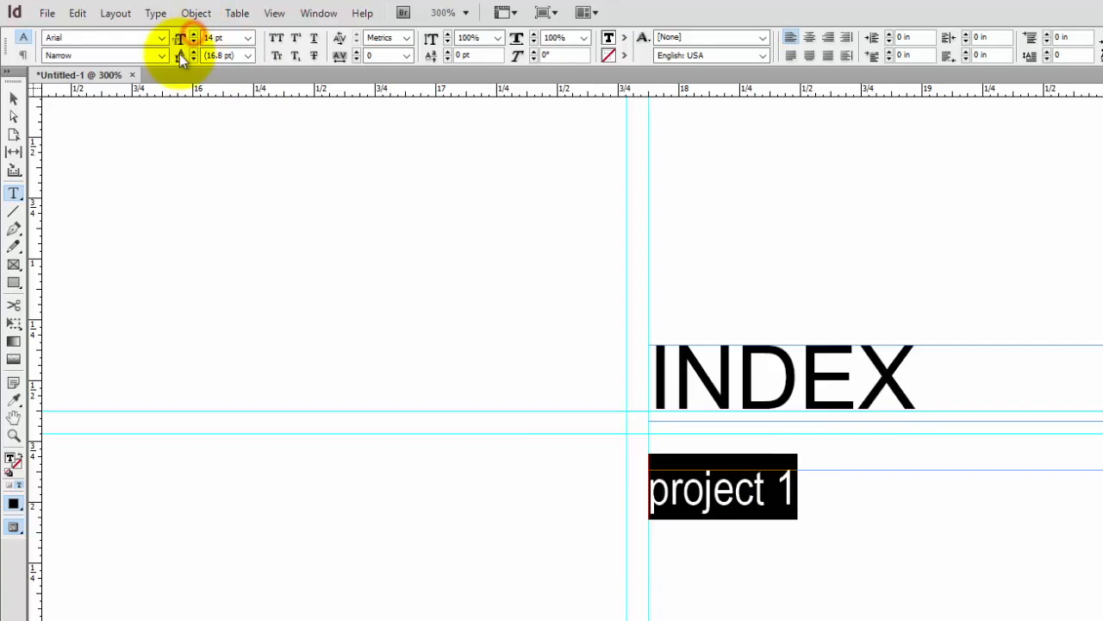
left_click(155, 55)
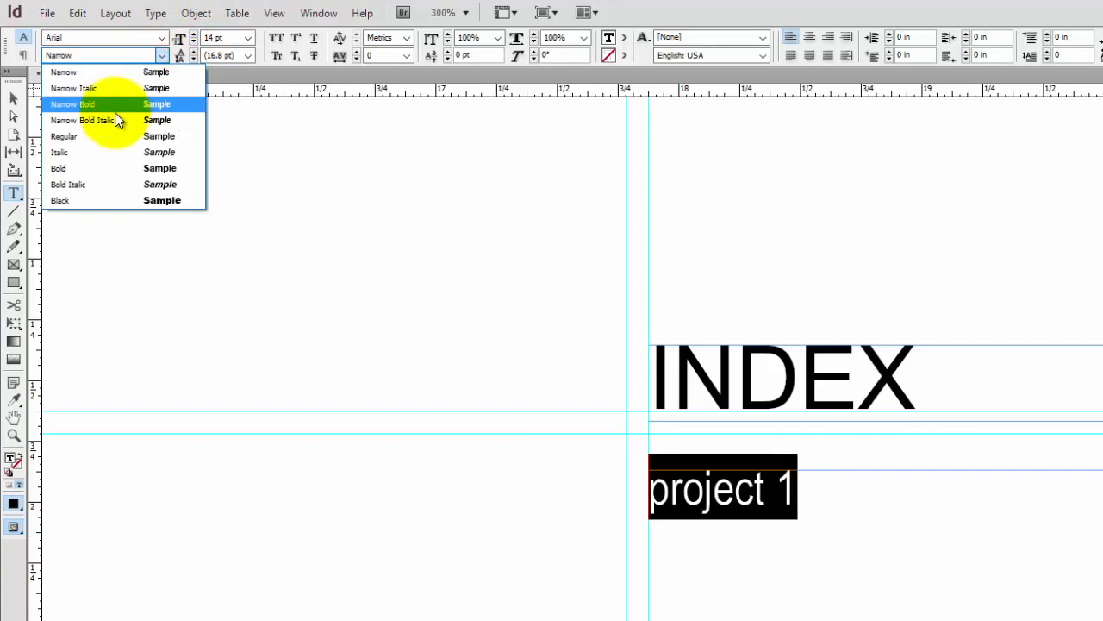
left_click(110, 138)
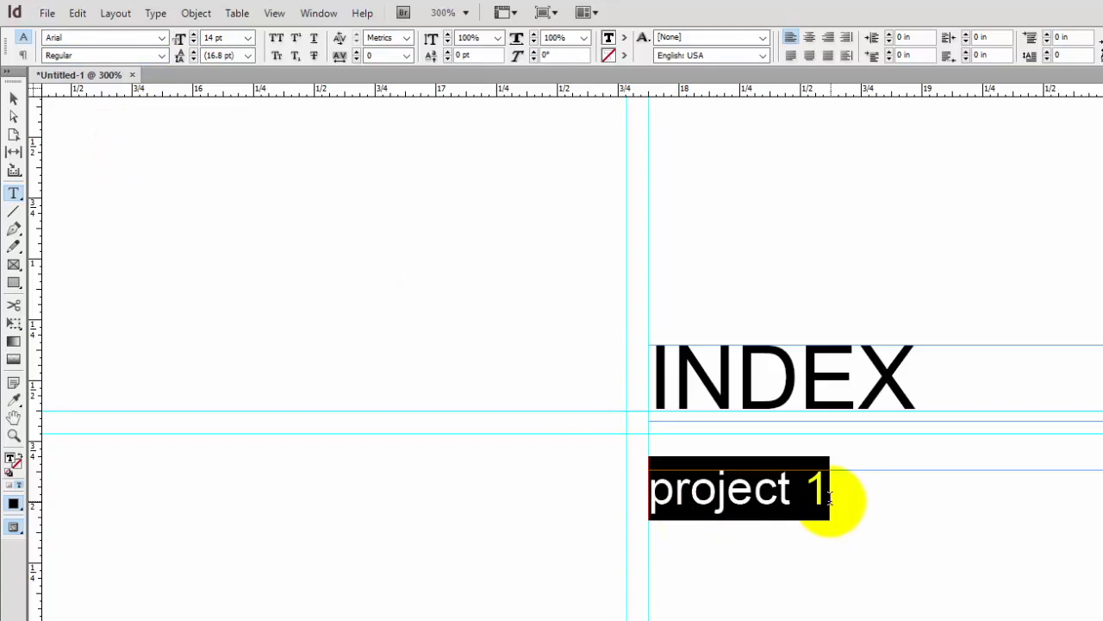
Retype the line in capitals as PROJECT 1
key("Caps_Lock")
type("P")
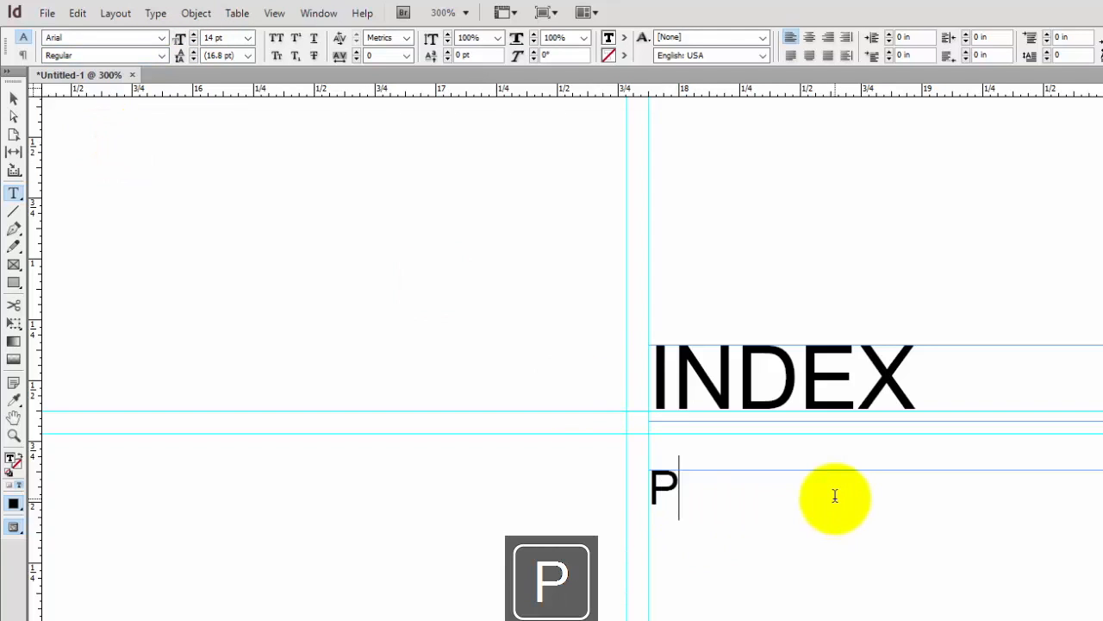
type("ROJECT 1")
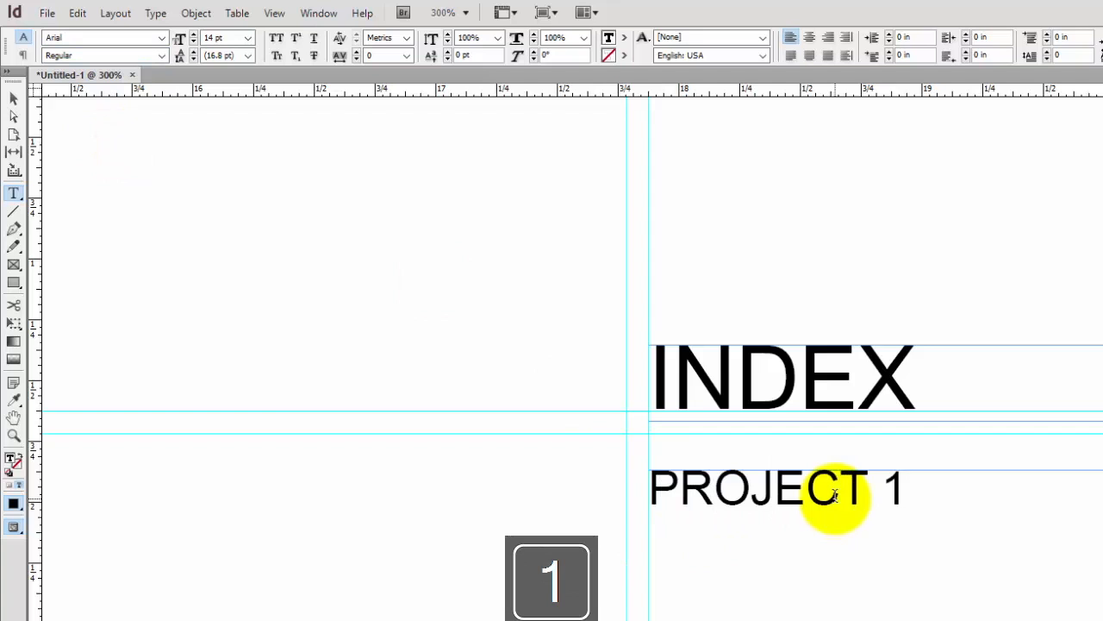
Create a new character style from the PROJECT 1 text and name it Project
left_click_drag(915, 484, 648, 477)
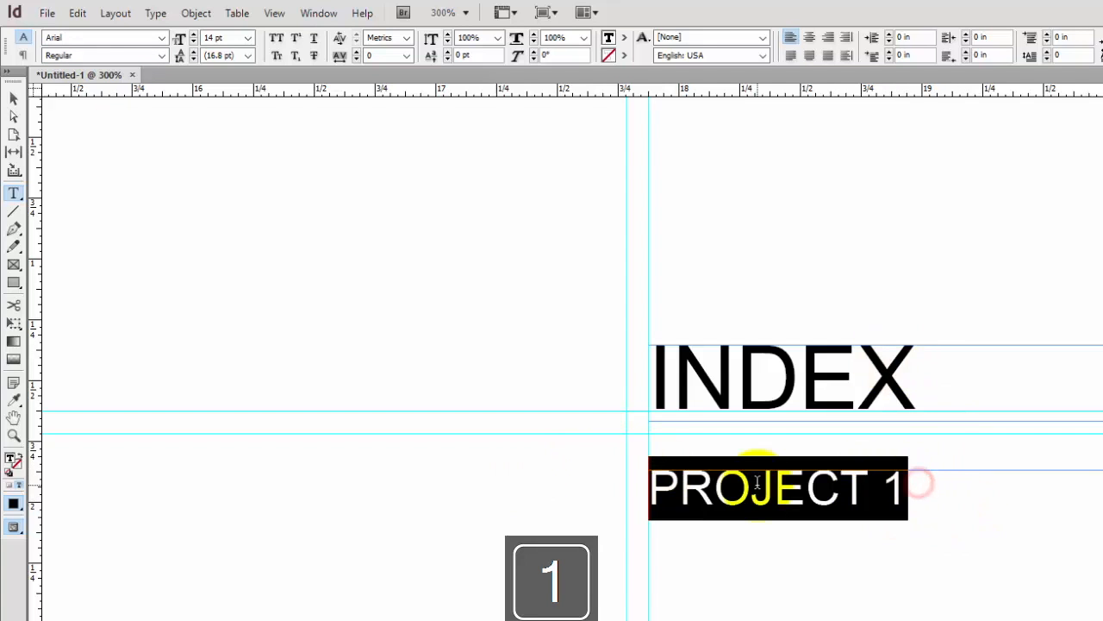
left_click(1093, 239)
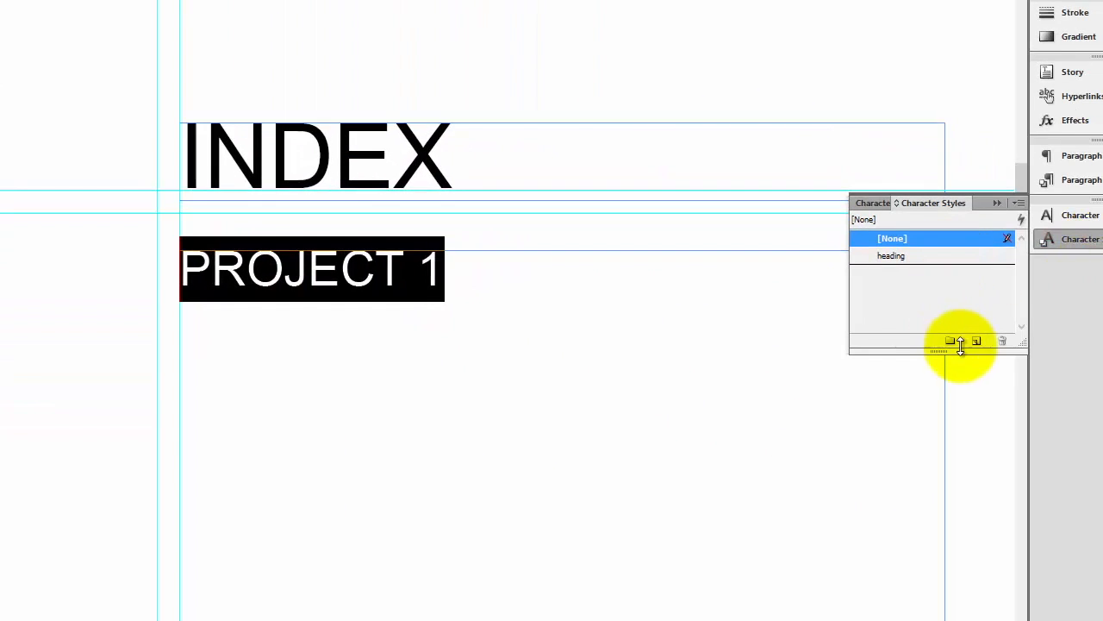
left_click(976, 341)
double_click(893, 271)
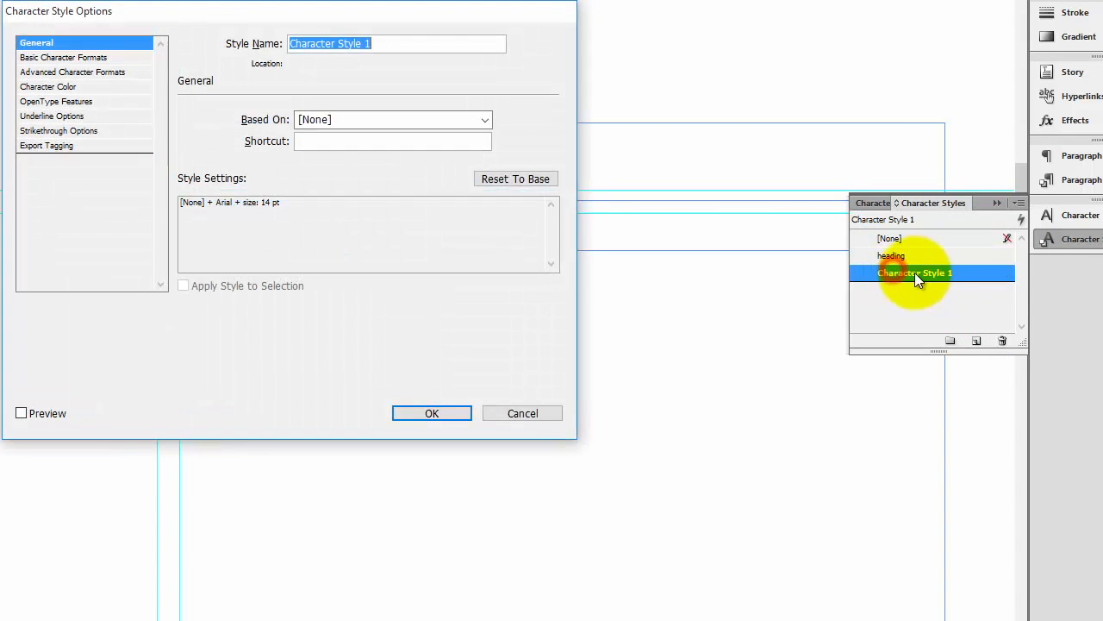
type("bOD")
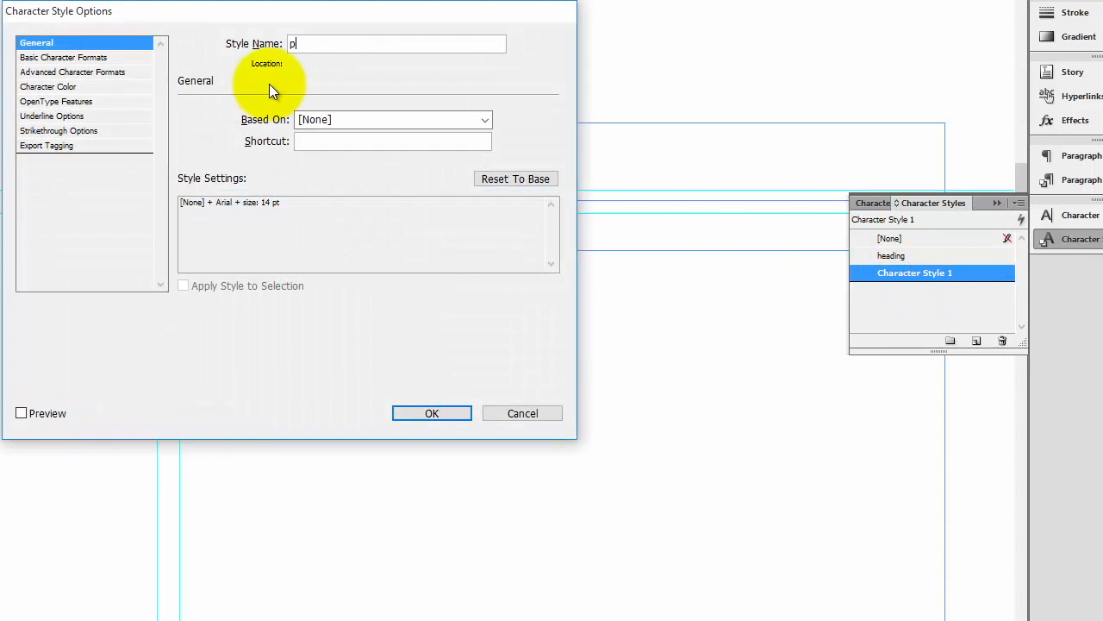
key("BackSpace")
key("BackSpace")
key("BackSpace")
key("Caps_Lock")
type("Project")
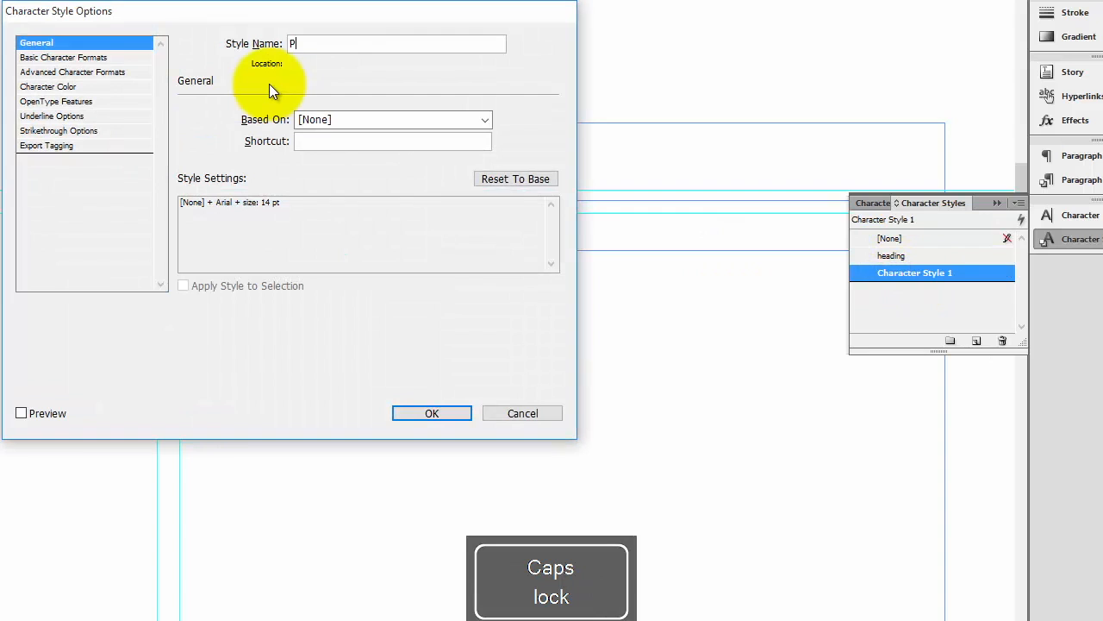
left_click(459, 412)
Add PROJECT 2 and PROJECT 3 as lines below PROJECT 1 and remove the extra blank line
left_click(446, 308)
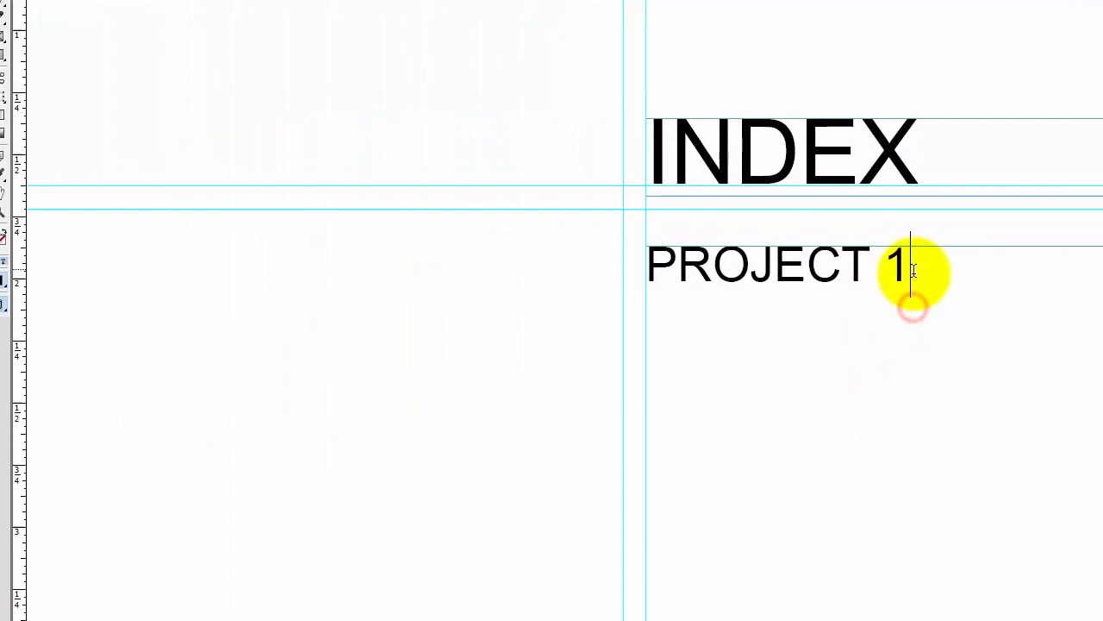
key("Return")
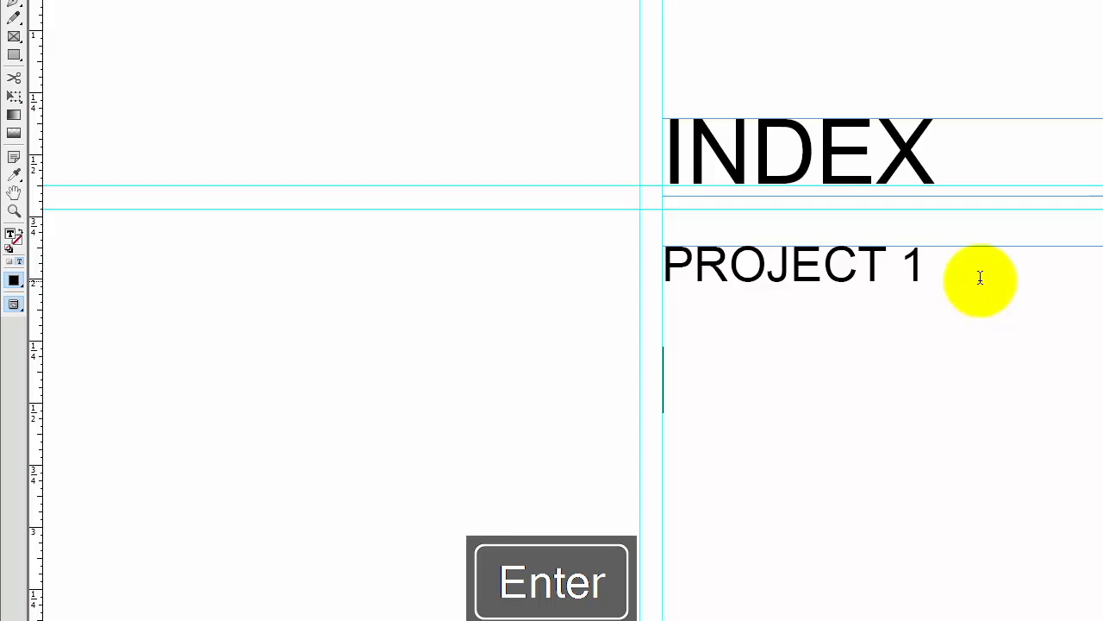
type("Projec")
key("BackSpace")
key("BackSpace")
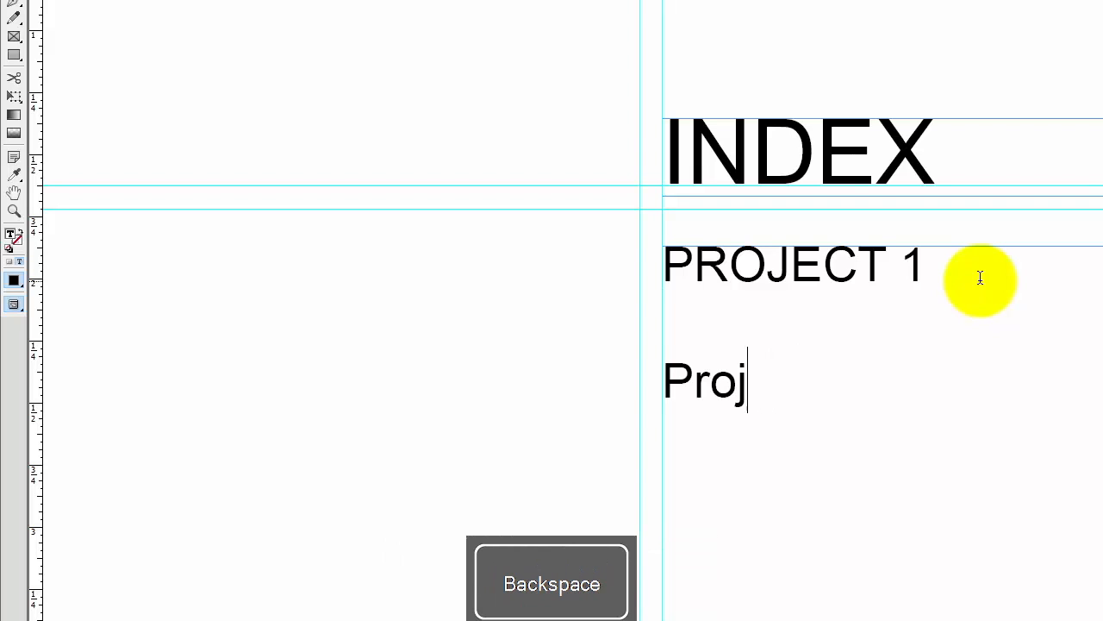
type("ROJECT 2")
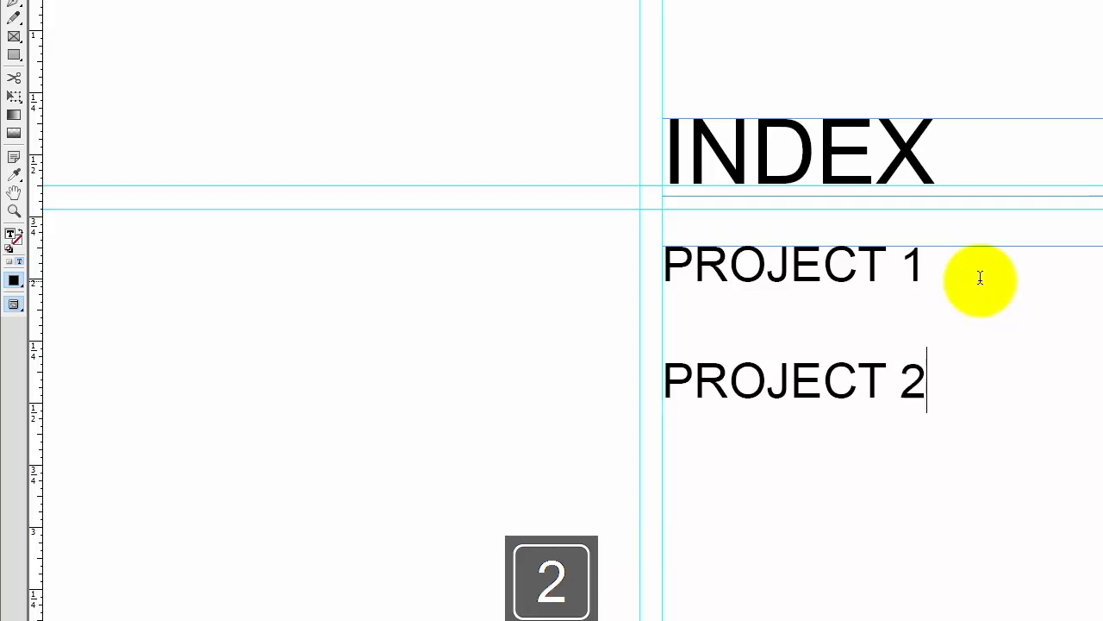
key("Return")
type("PROJECT ")
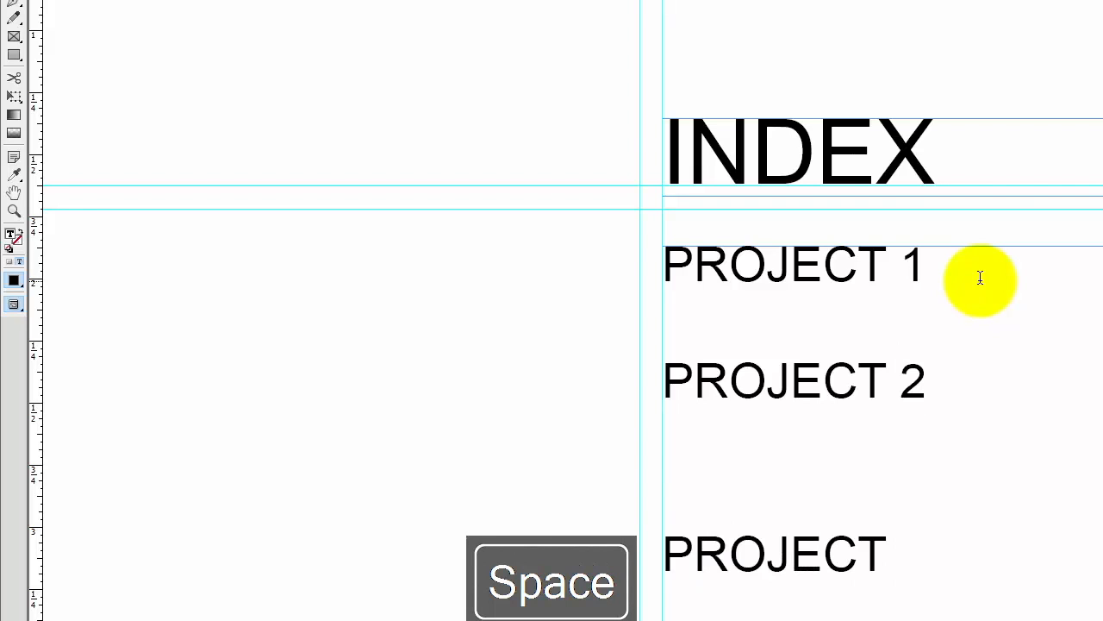
type("3")
left_click(748, 488)
key("BackSpace")
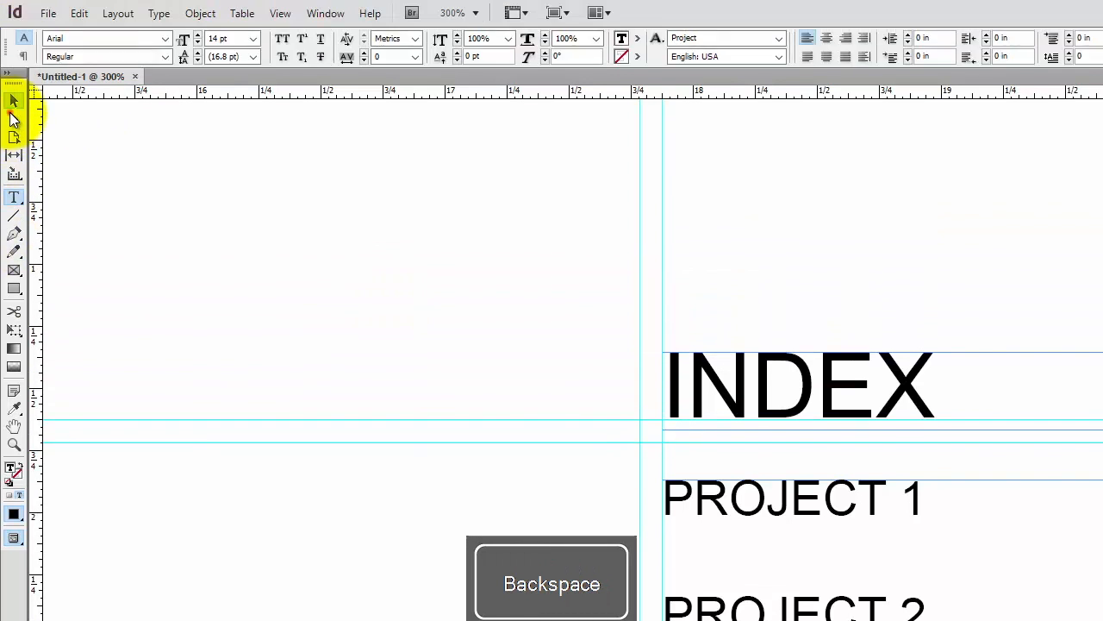
Draw a new text frame to the left of the project list
left_click(12, 110)
left_click(830, 510)
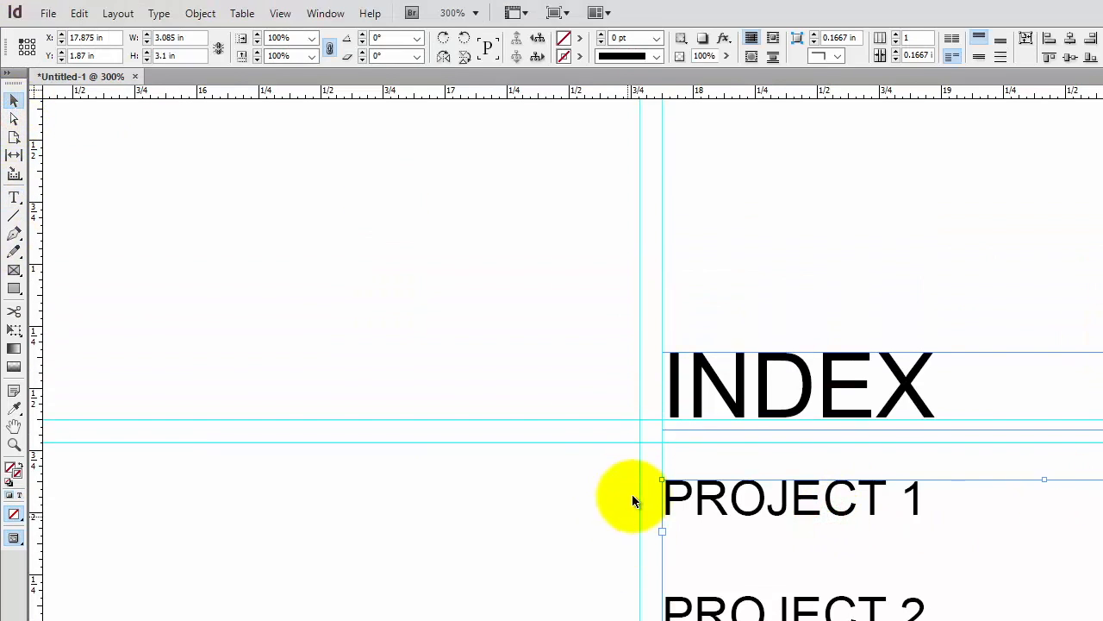
left_click(13, 197)
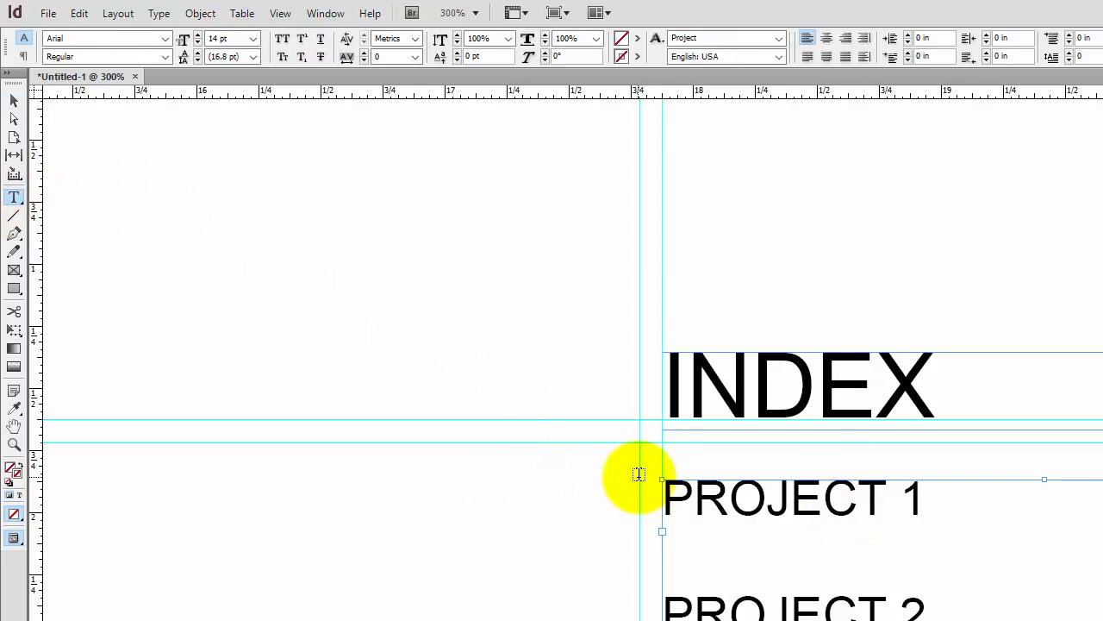
left_click_drag(639, 480, 486, 620)
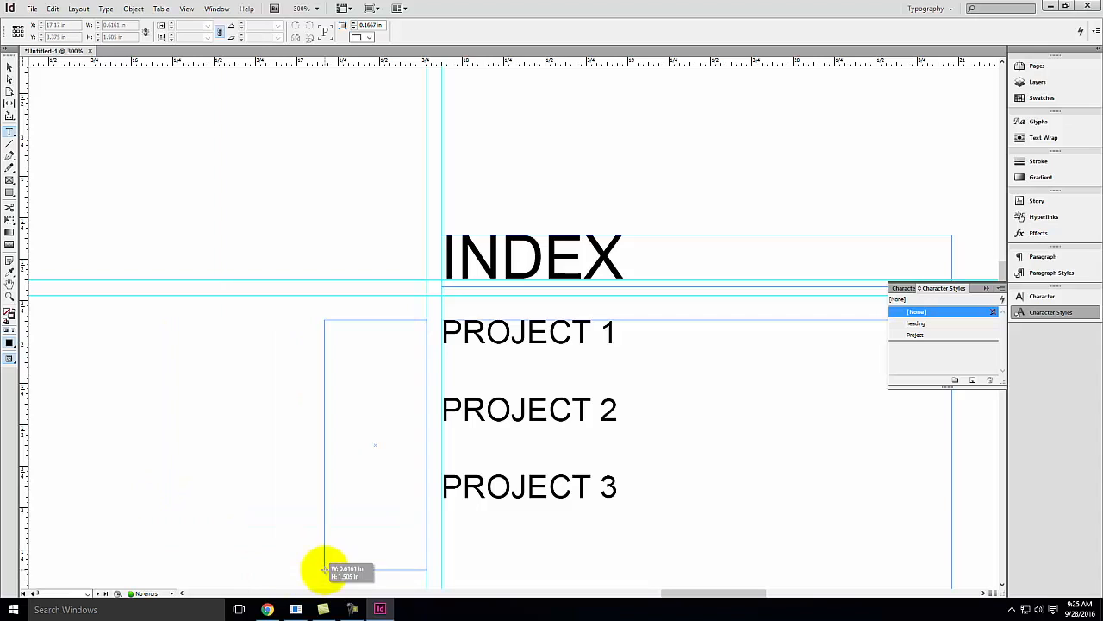
mouse_move(324, 569)
left_mouse_down()
mouse_move(329, 577)
mouse_move(328, 559)
left_mouse_up()
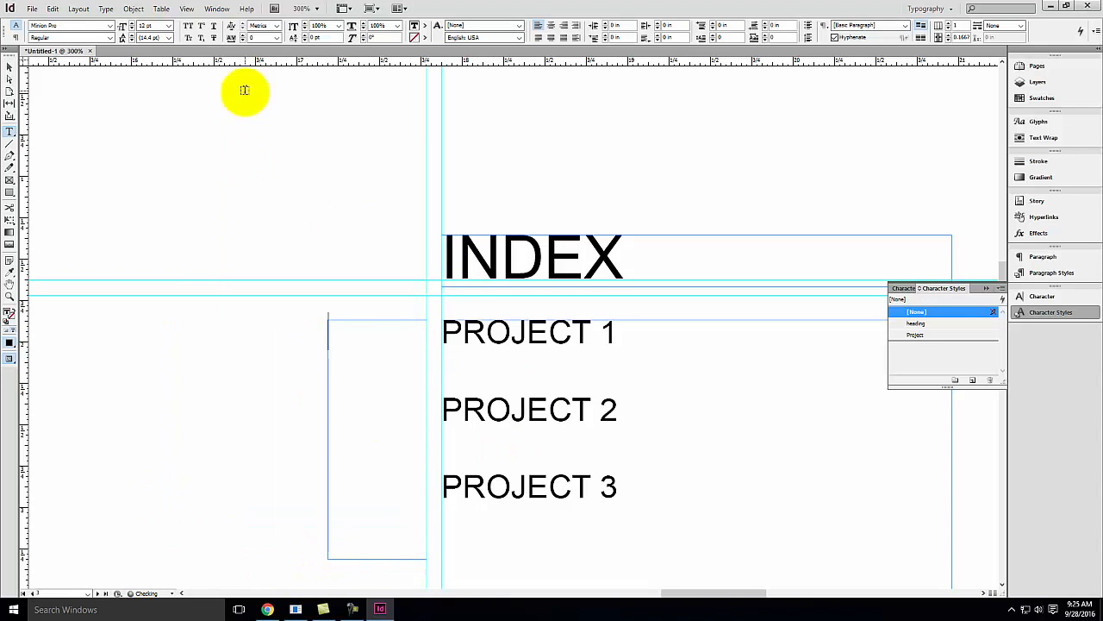
Right-align the new frame's text and enter the numbers 01 and 03 beside the first two projects
left_click(565, 26)
type("0")
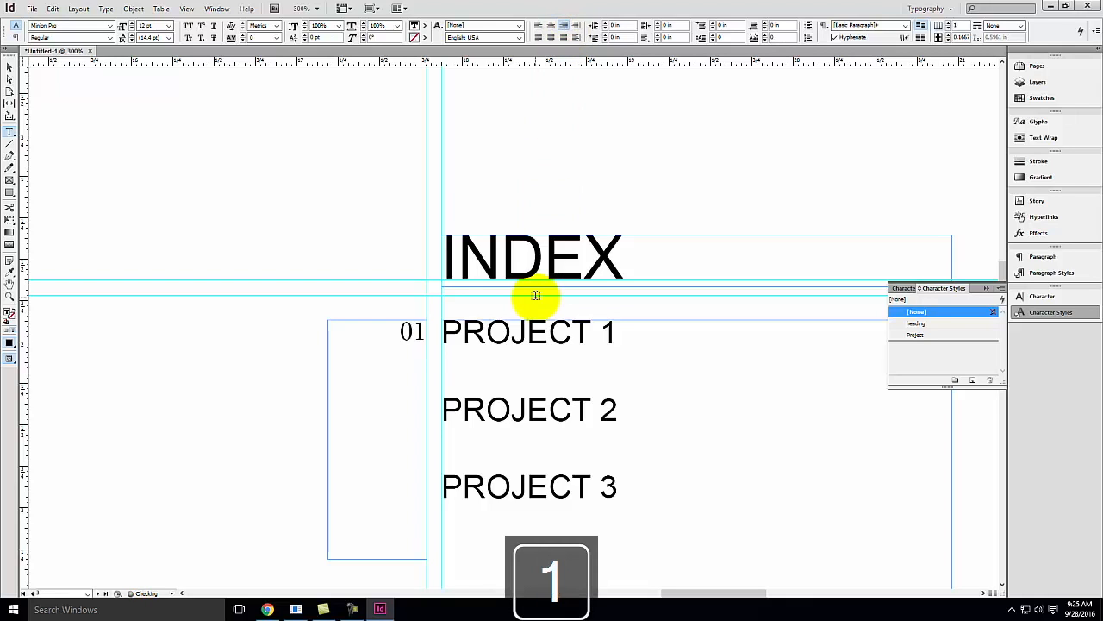
type("1")
key("Return")
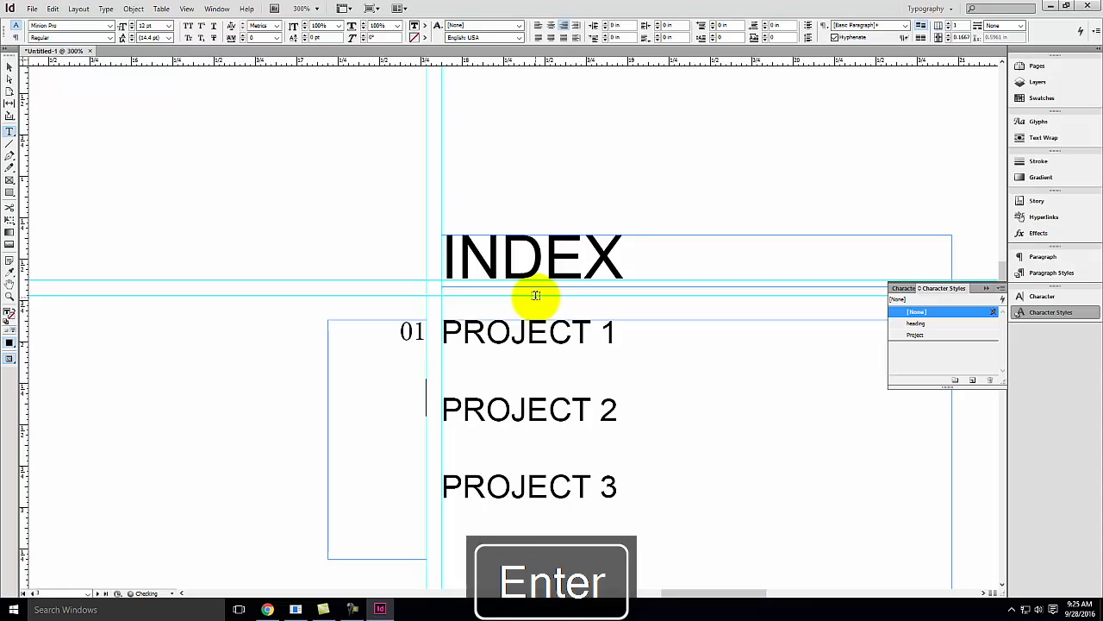
type("03")
key("Tab")
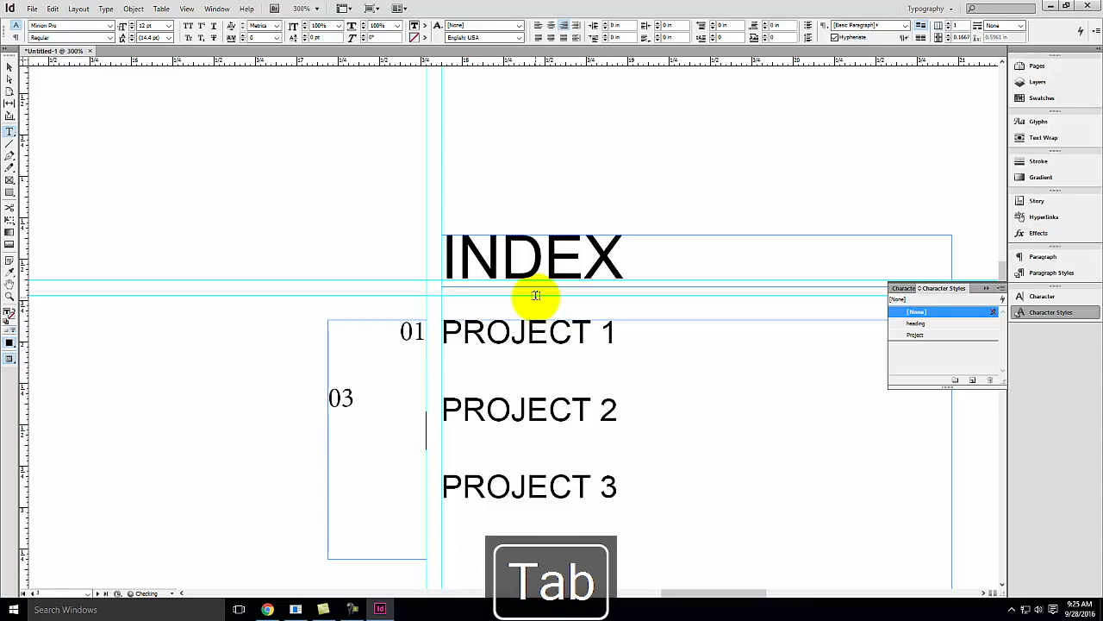
key("BackSpace")
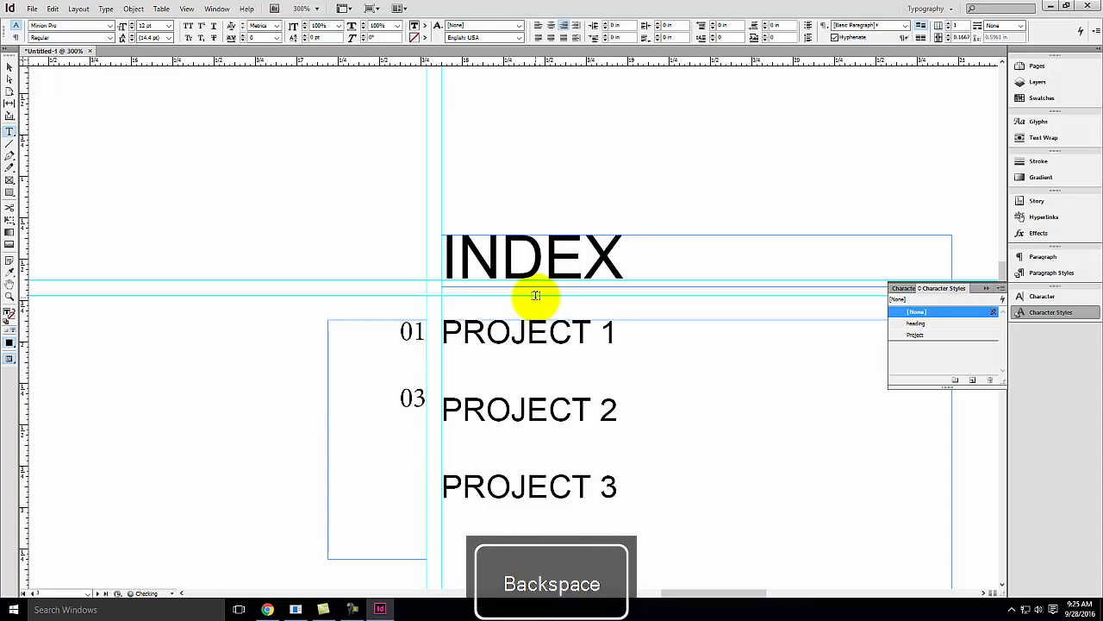
Change the page numbers beside the projects to 04, 06 and 08
left_click_drag(412, 331, 422, 333)
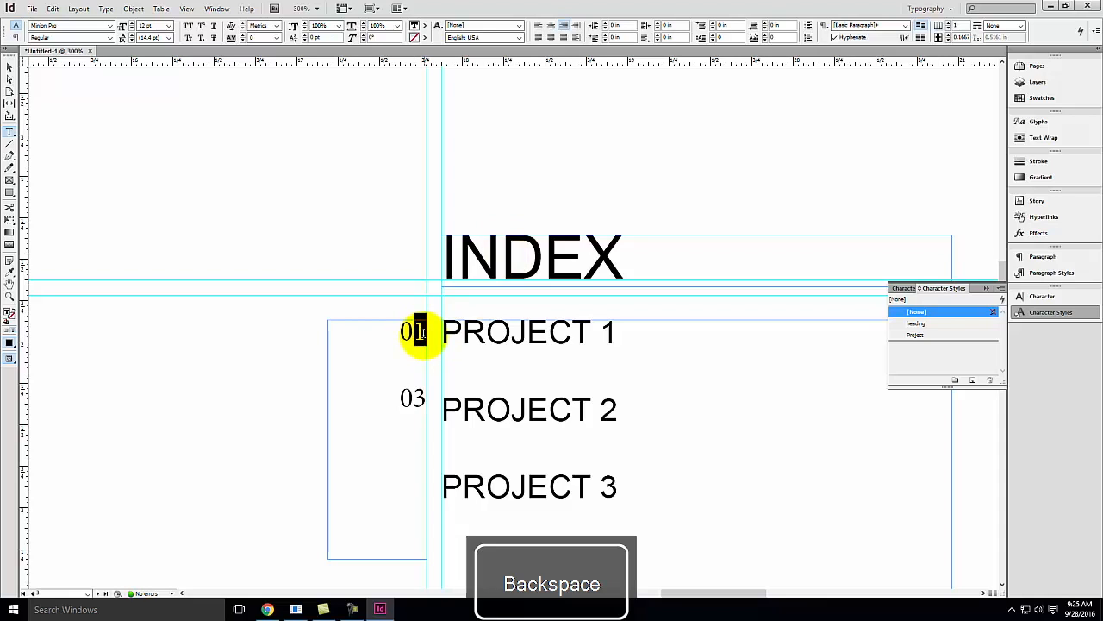
type("4 0")
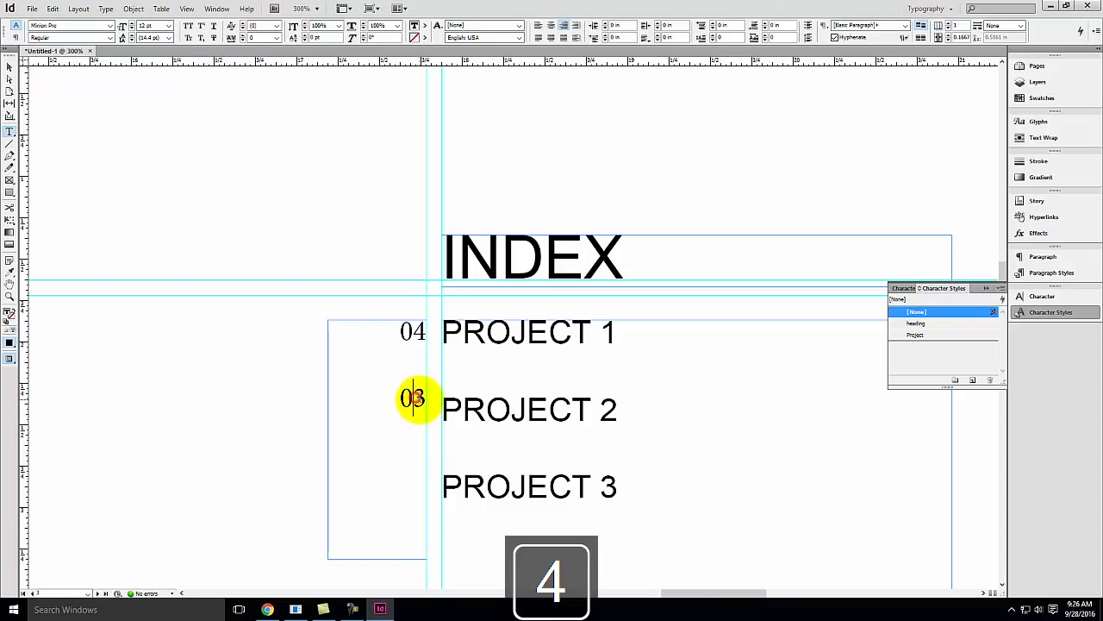
type("6")
key("Return")
type("08")
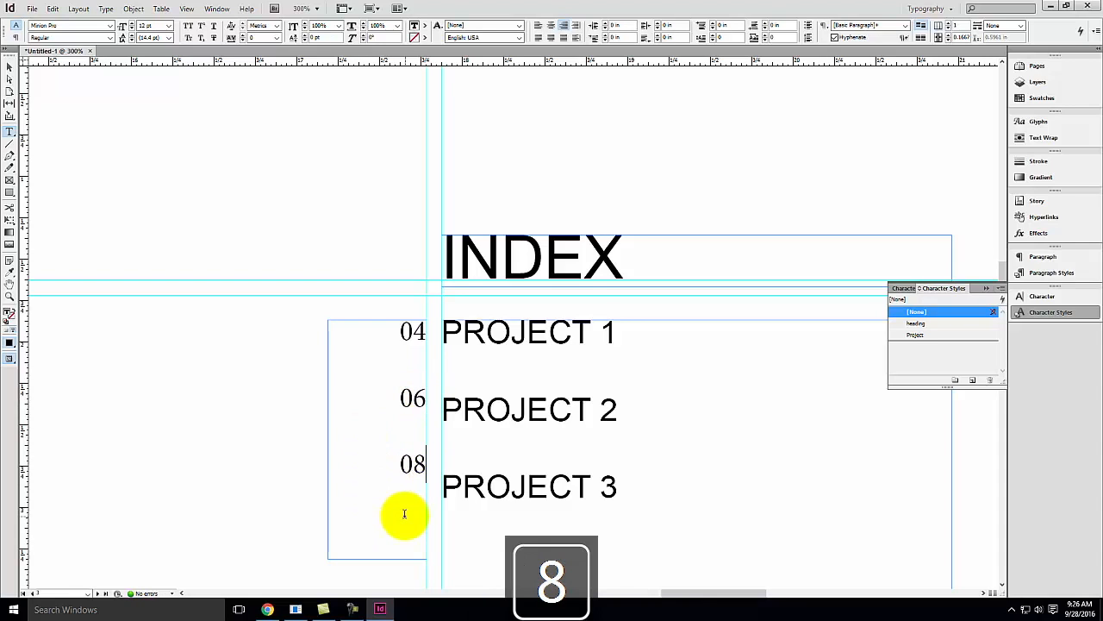
Apply the Project character style to all the page numbers
key("ctrl+a")
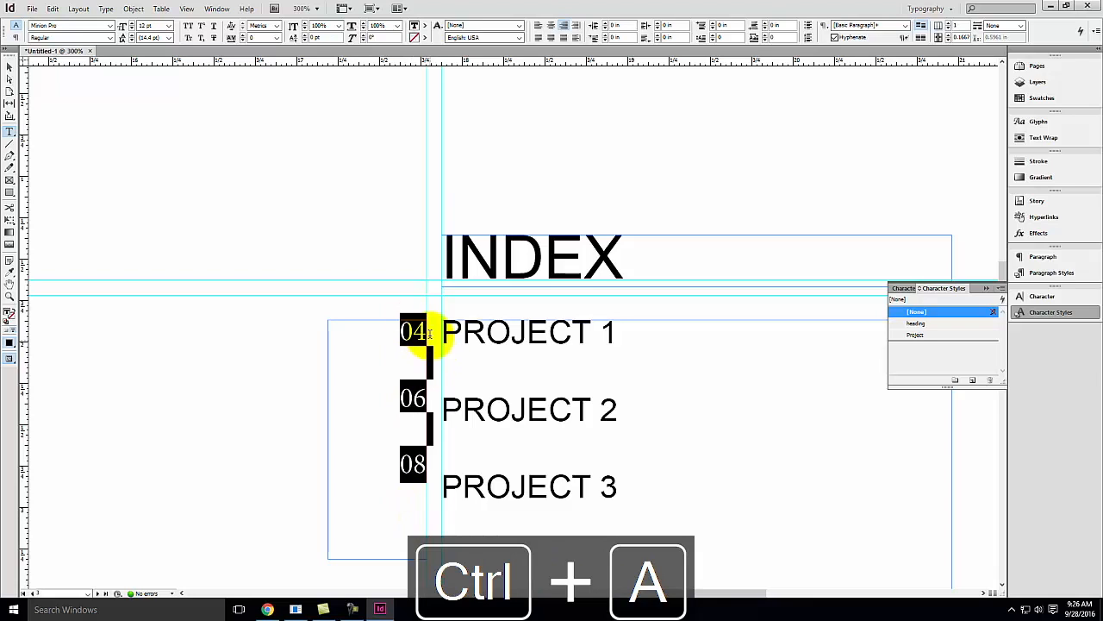
left_click(917, 335)
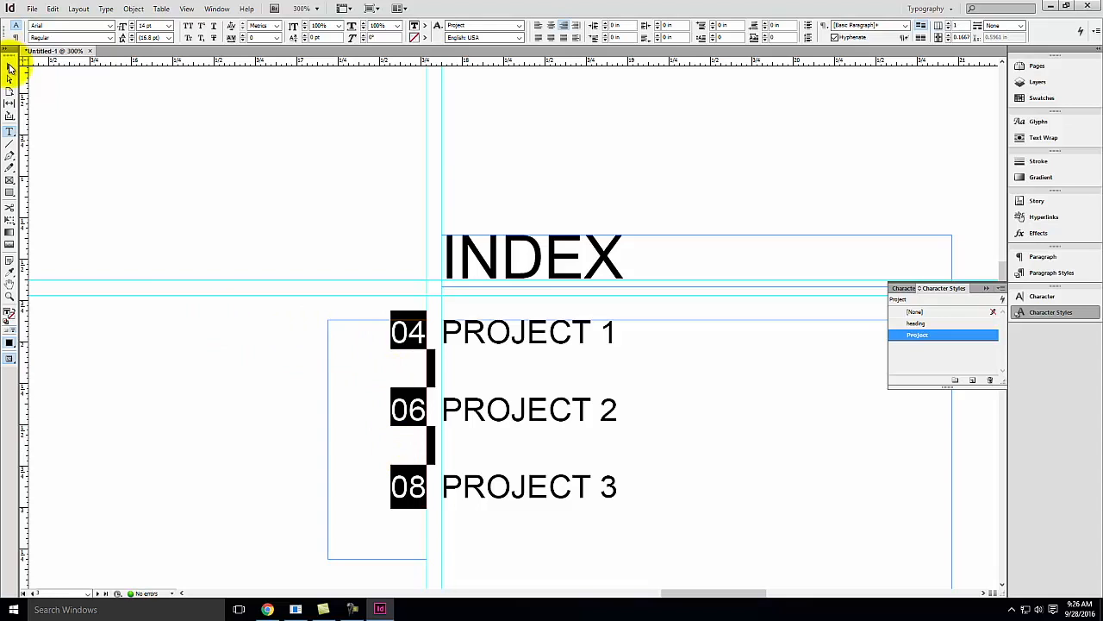
Open the Align panel and top-align the page-number frame with the project list frame
left_click(10, 67)
left_click(147, 434)
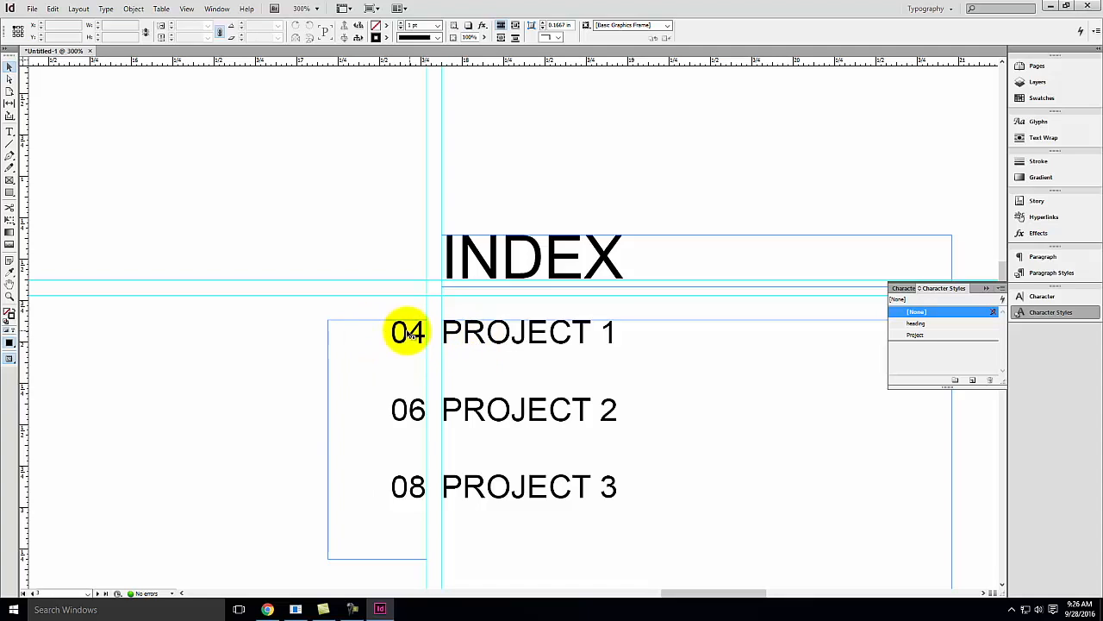
left_click(407, 332)
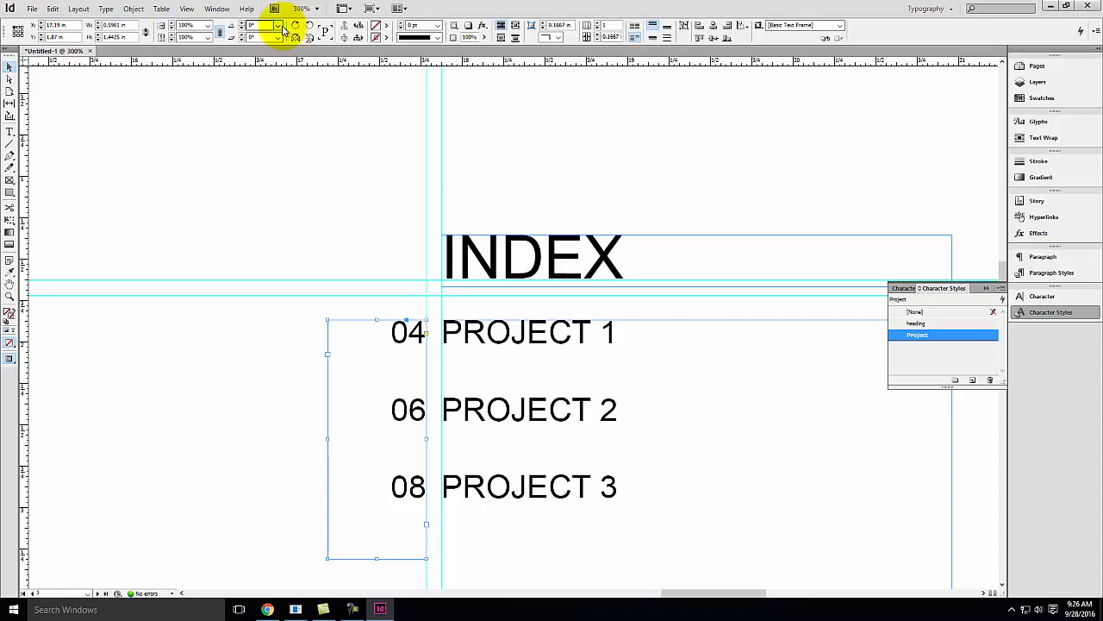
left_click(217, 9)
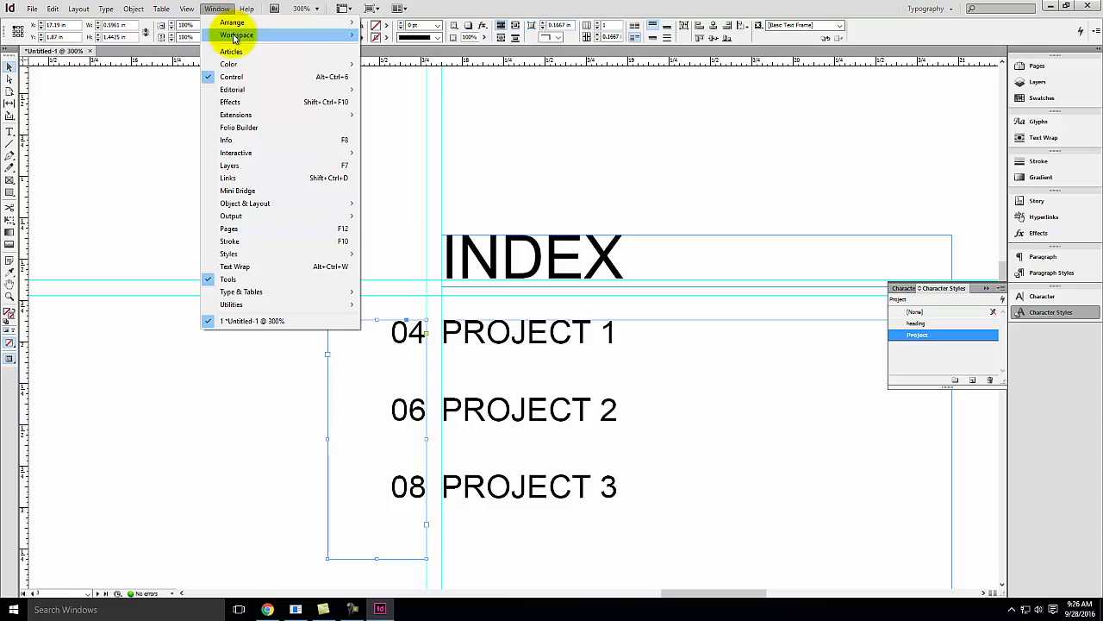
mouse_move(328, 210)
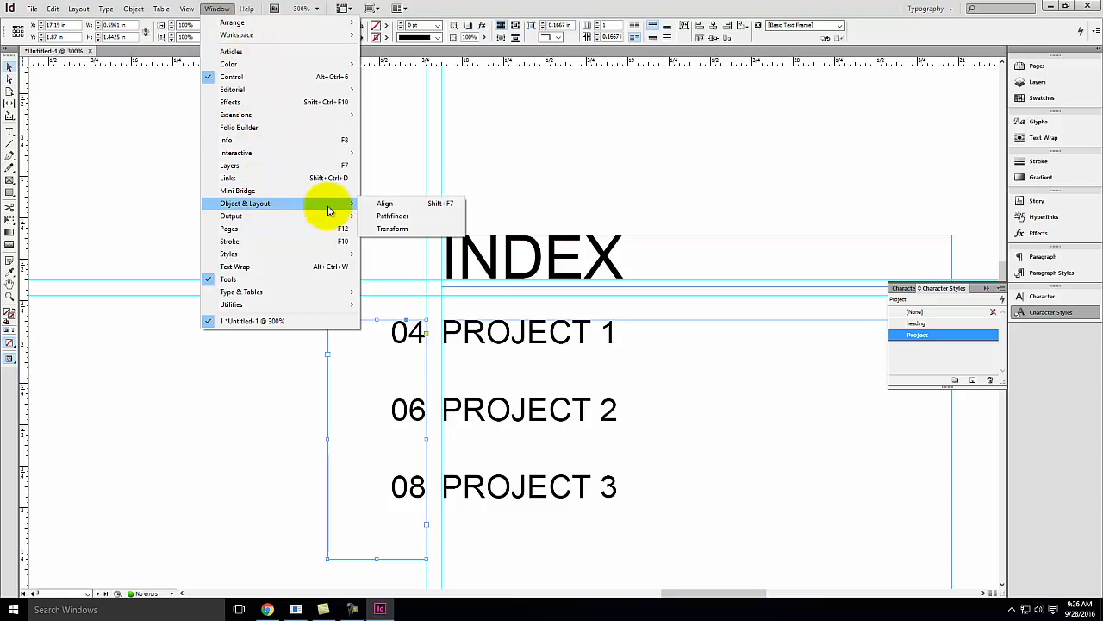
left_click(388, 207)
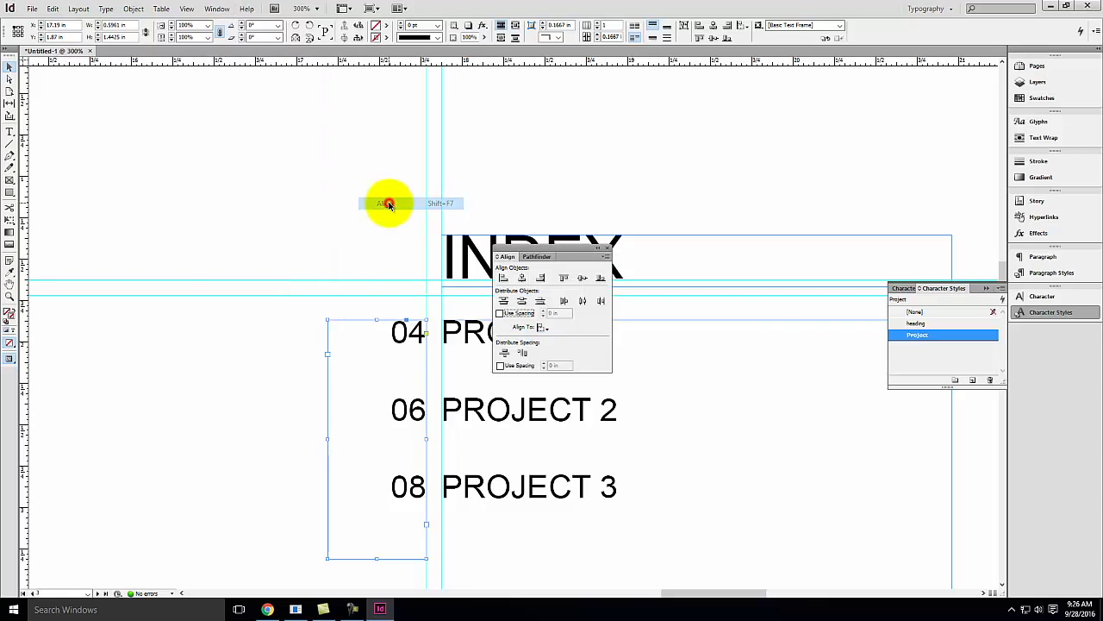
left_click_drag(580, 252, 813, 111)
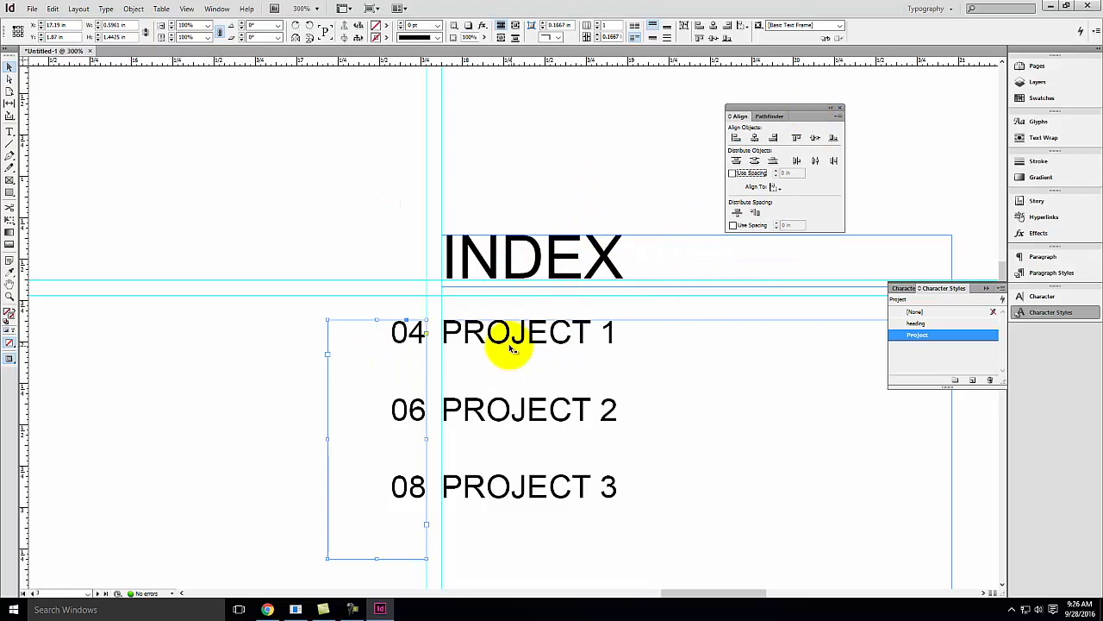
left_click_drag(412, 338, 412, 352)
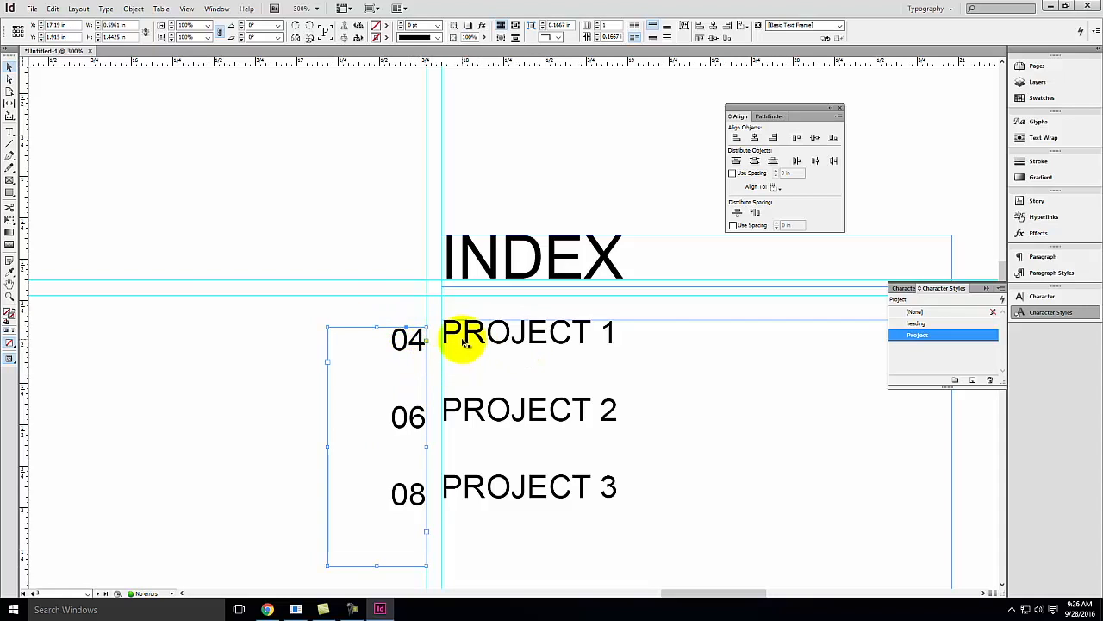
left_click(495, 333, "shift")
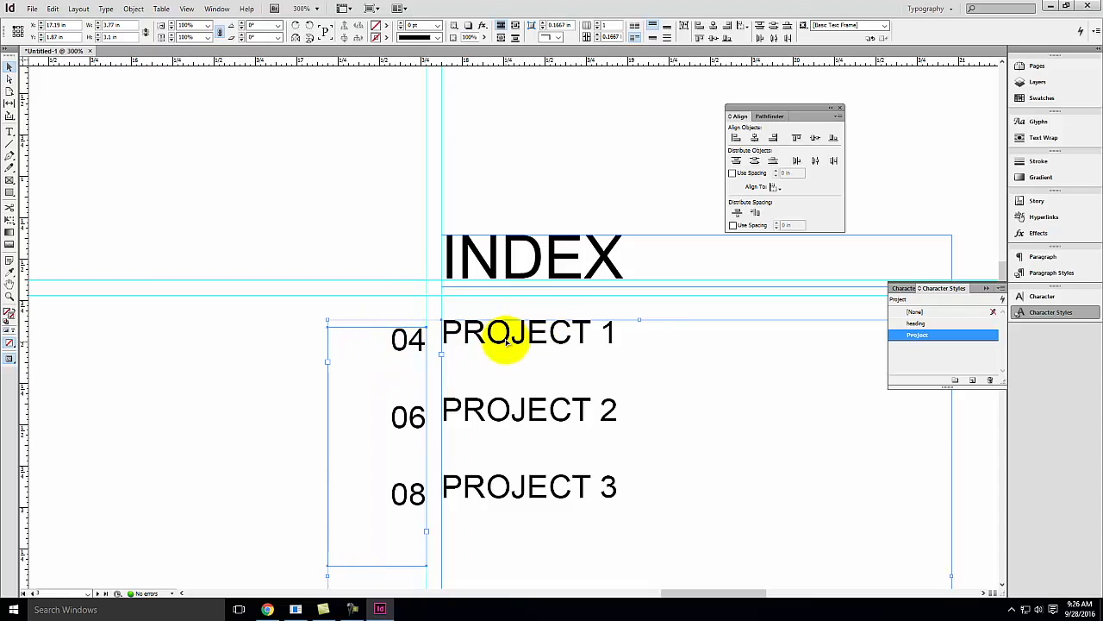
left_click(506, 340)
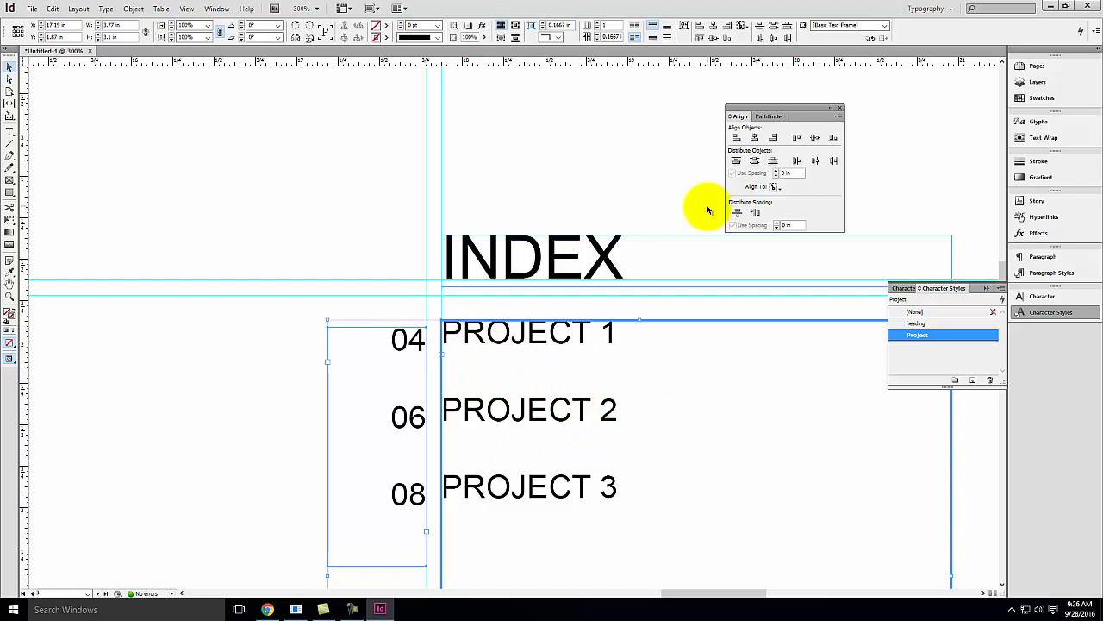
left_click(798, 138)
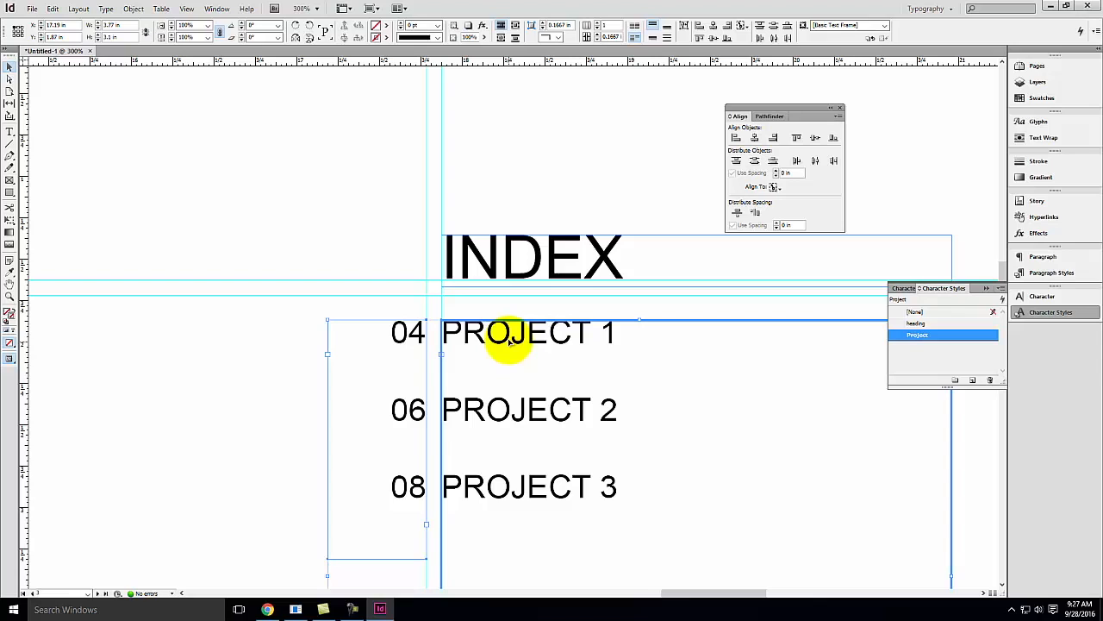
Fit the page in the window and switch the screen mode to Preview to check the INDEX page
left_click(347, 212)
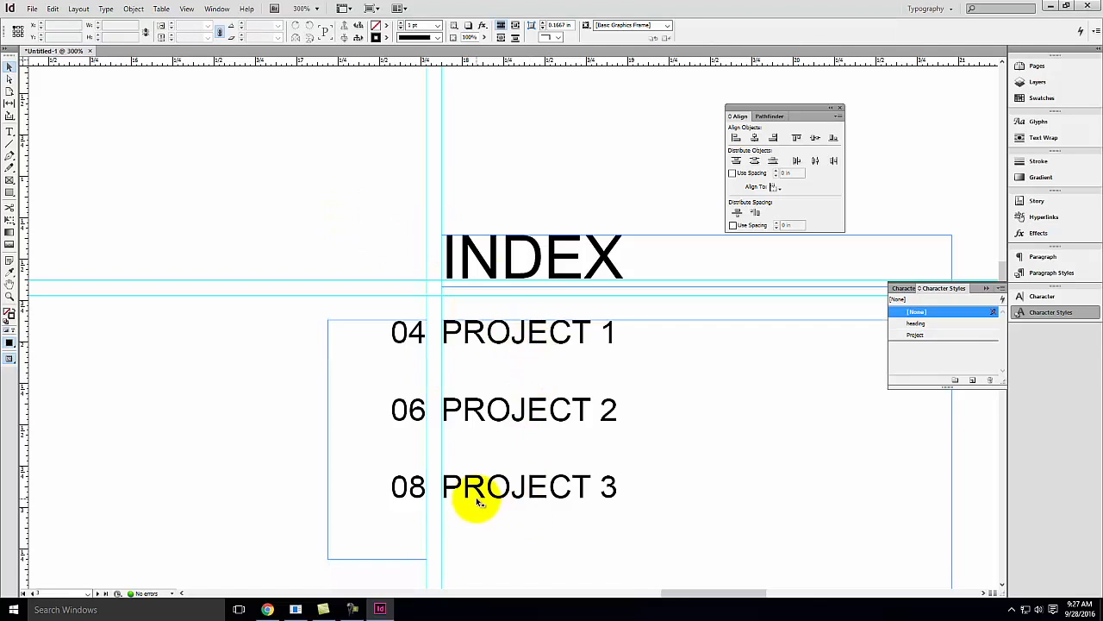
key("ctrl+0")
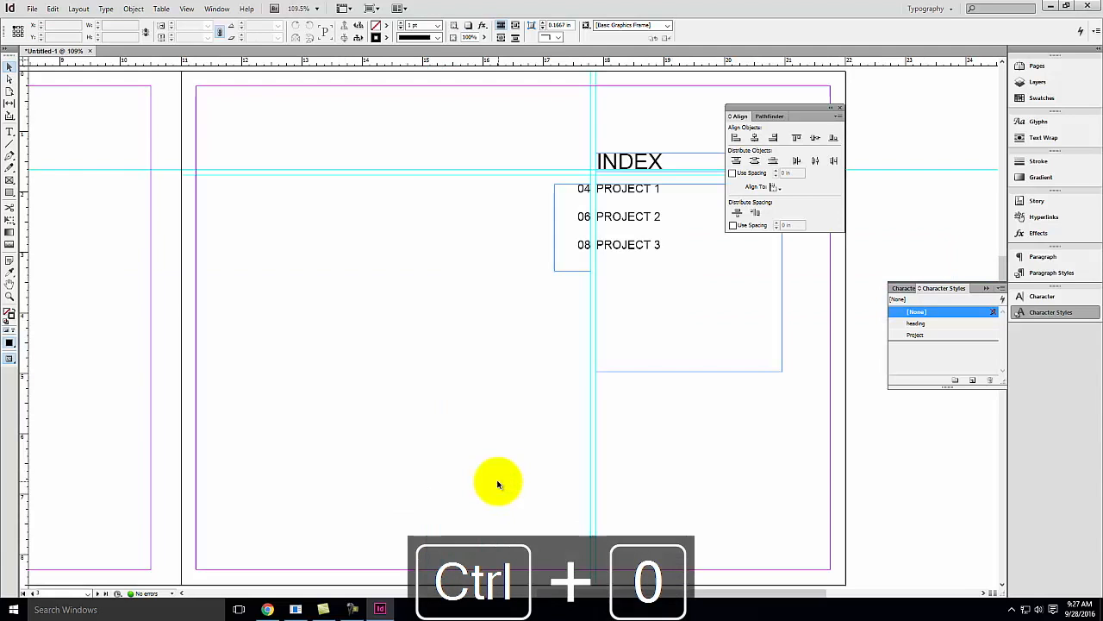
left_click(88, 10)
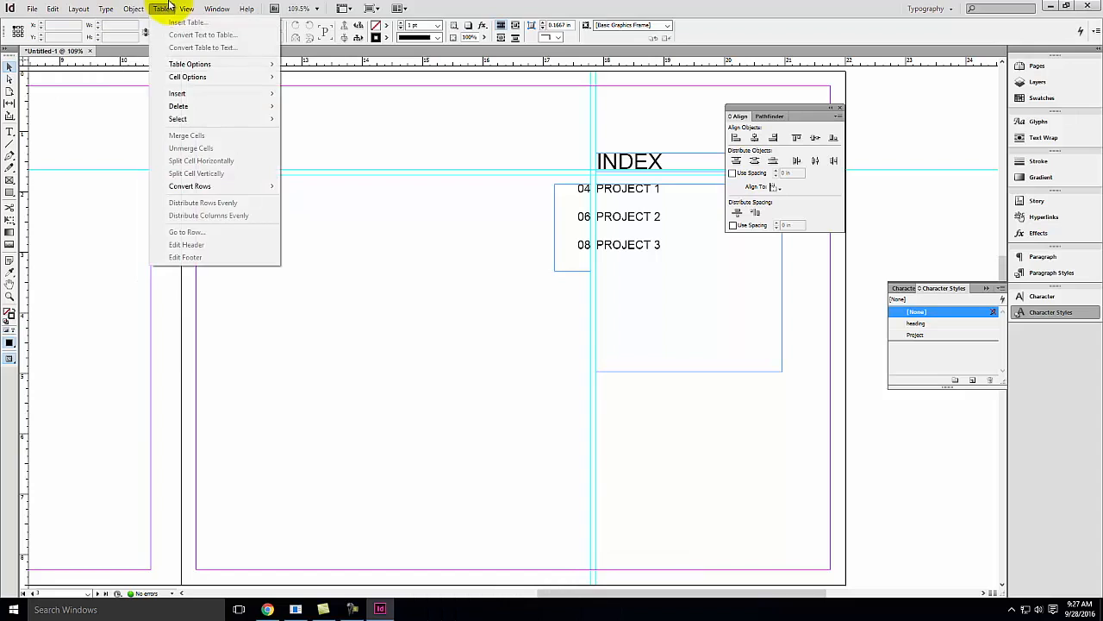
mouse_move(123, 8)
mouse_move(223, 8)
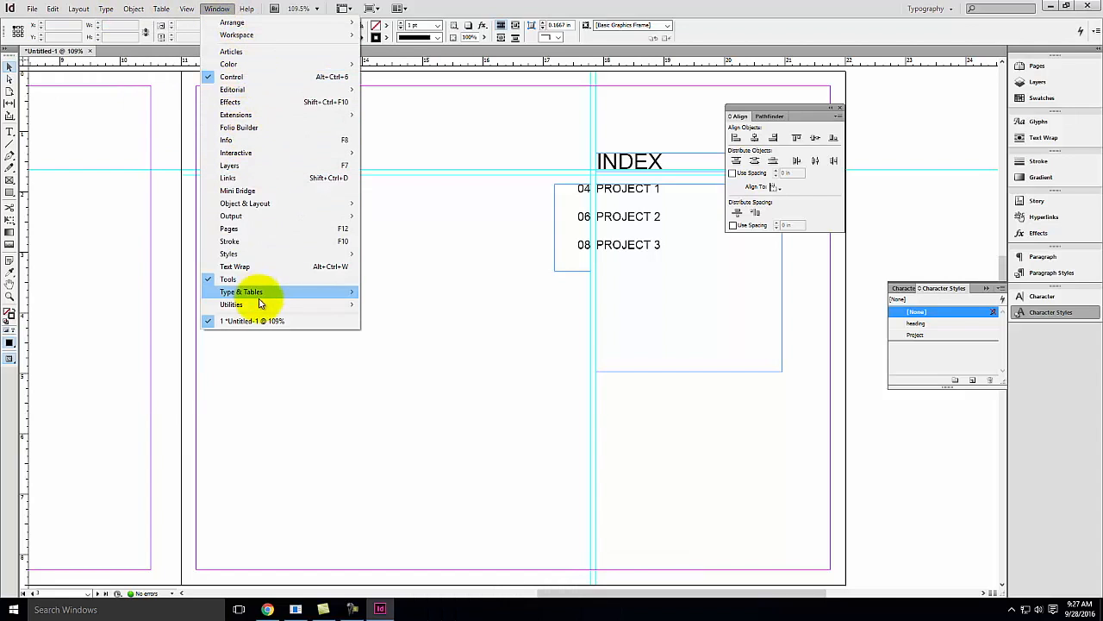
mouse_move(192, 16)
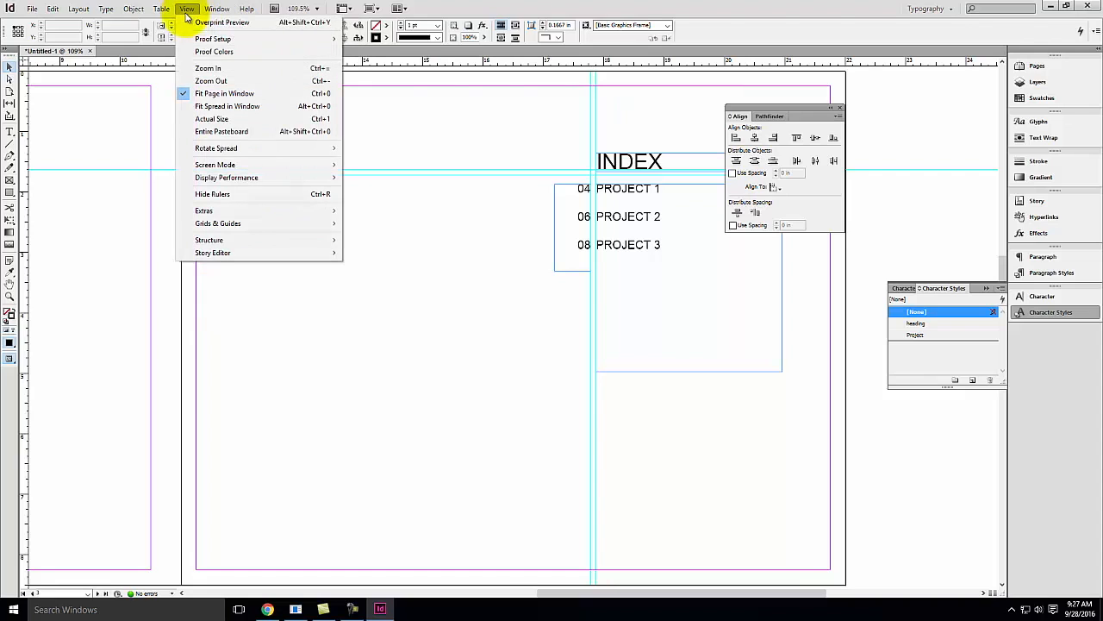
mouse_move(290, 164)
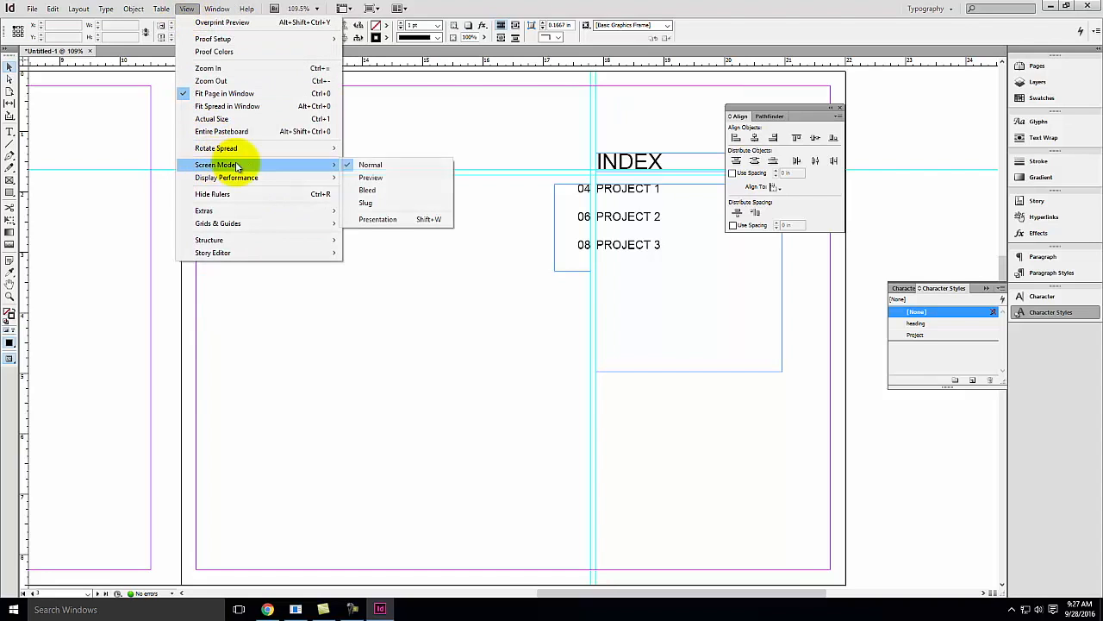
left_click(378, 178)
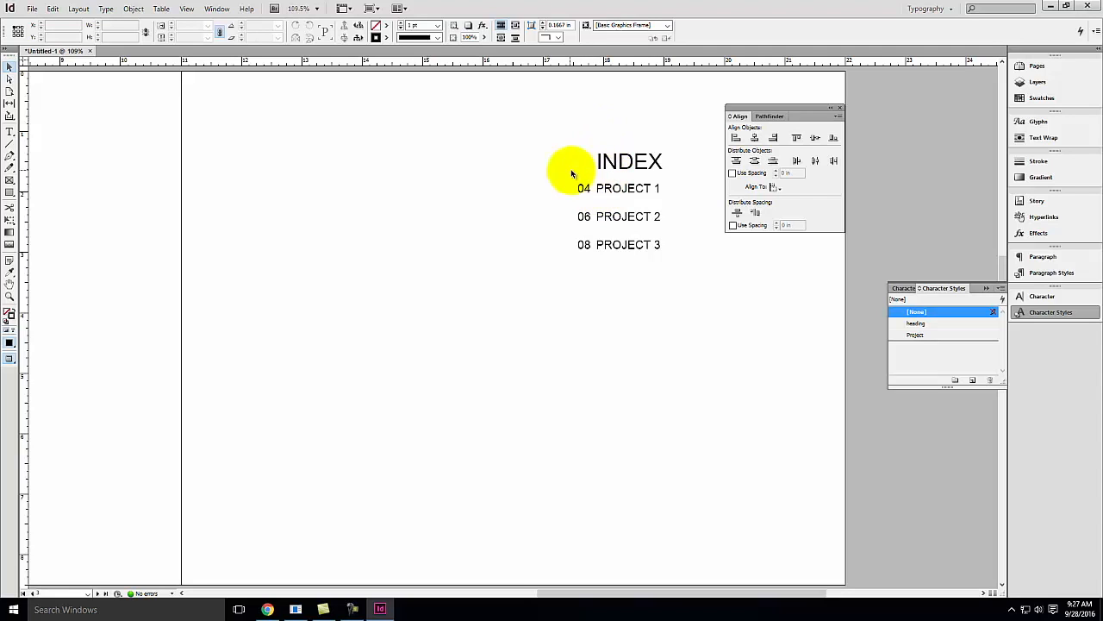
Move to the next blank spread and return the screen mode to Normal
key("ctrl+minus")
key("ctrl+minus")
key("ctrl+minus")
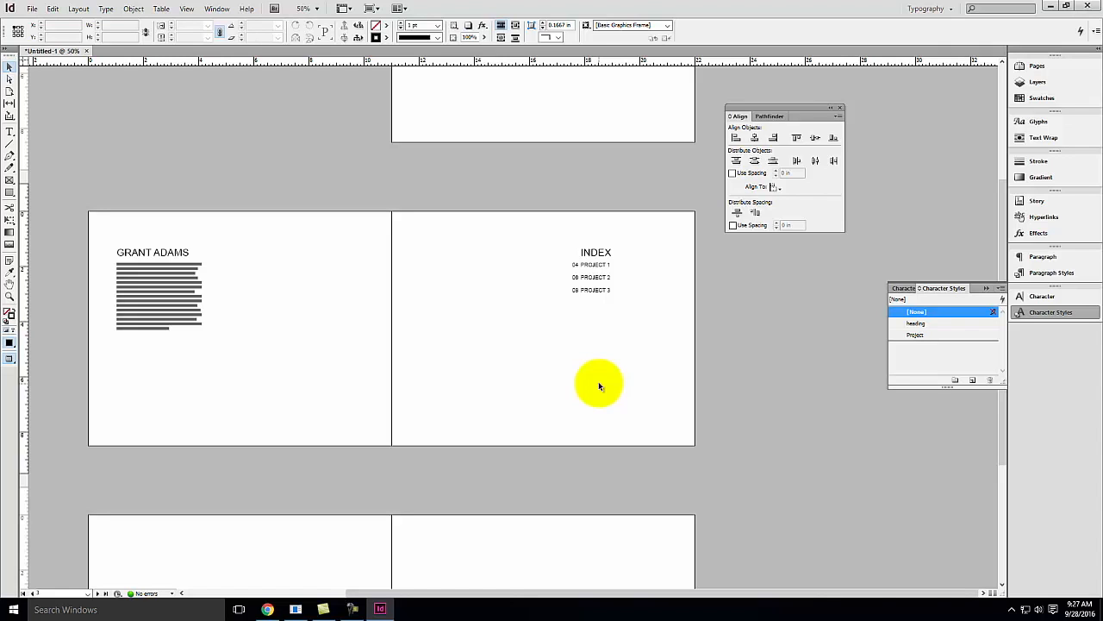
scroll(599, 383, "down", 4)
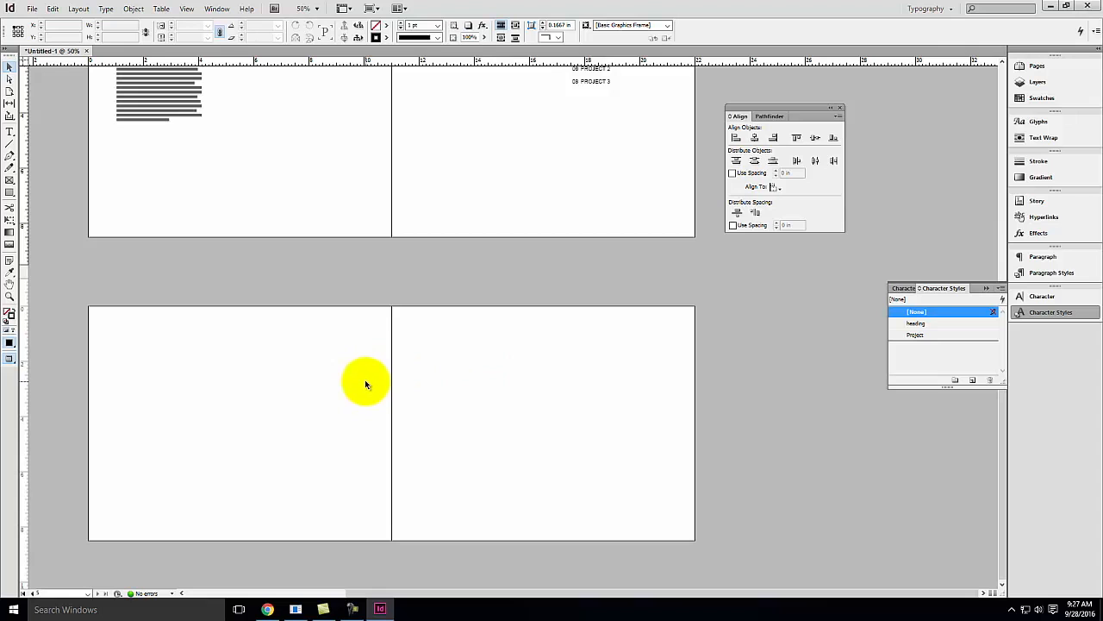
key("ctrl+equal")
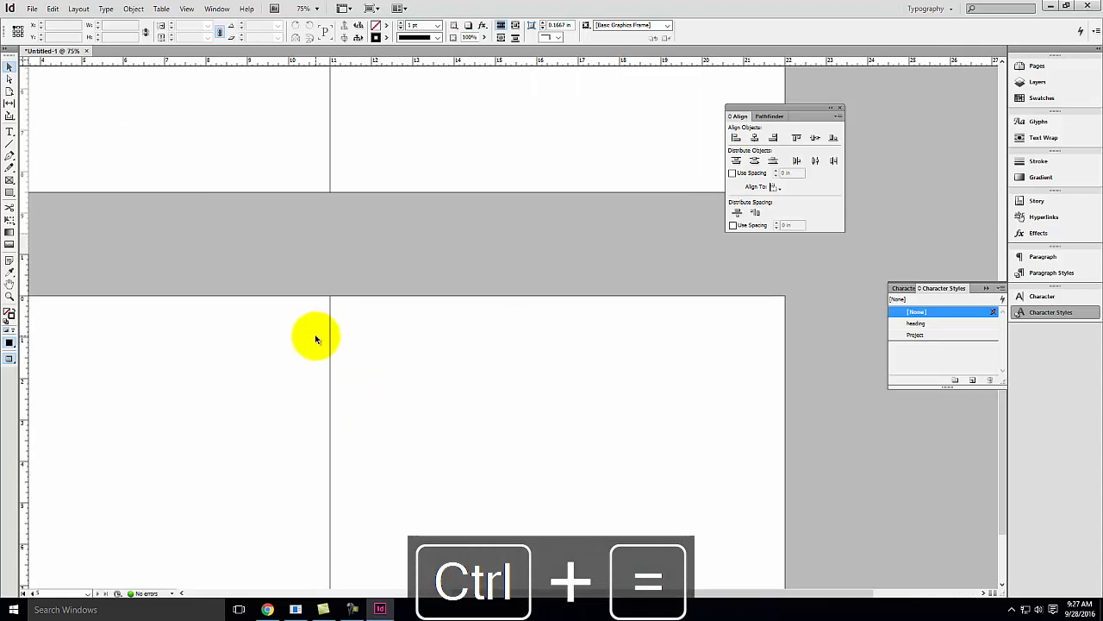
key("ctrl+equal")
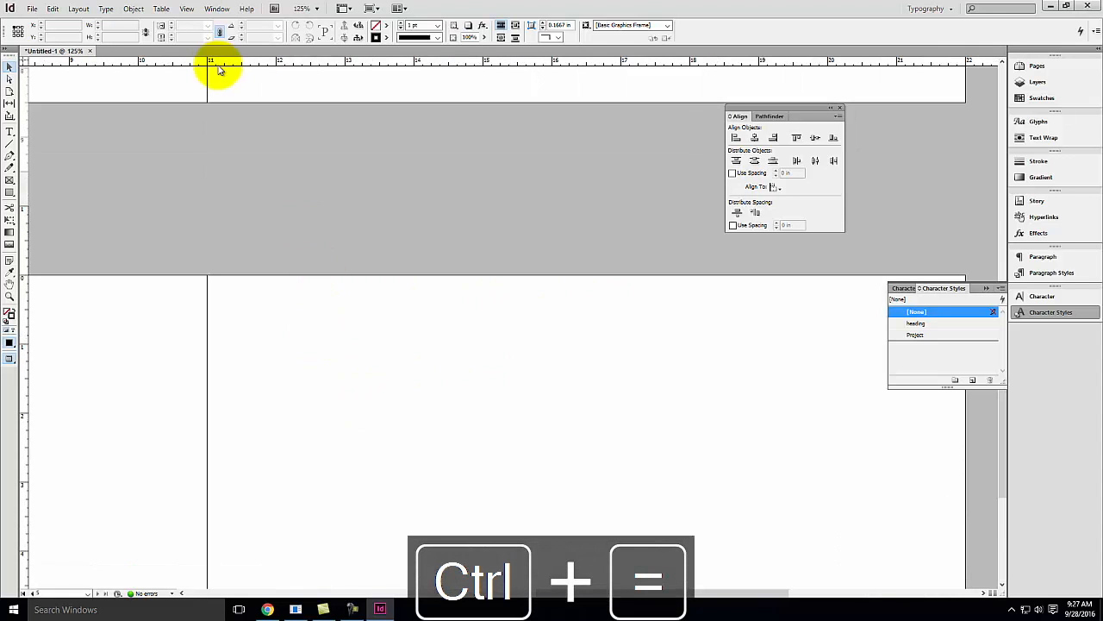
key("ctrl+0")
left_click(105, 9)
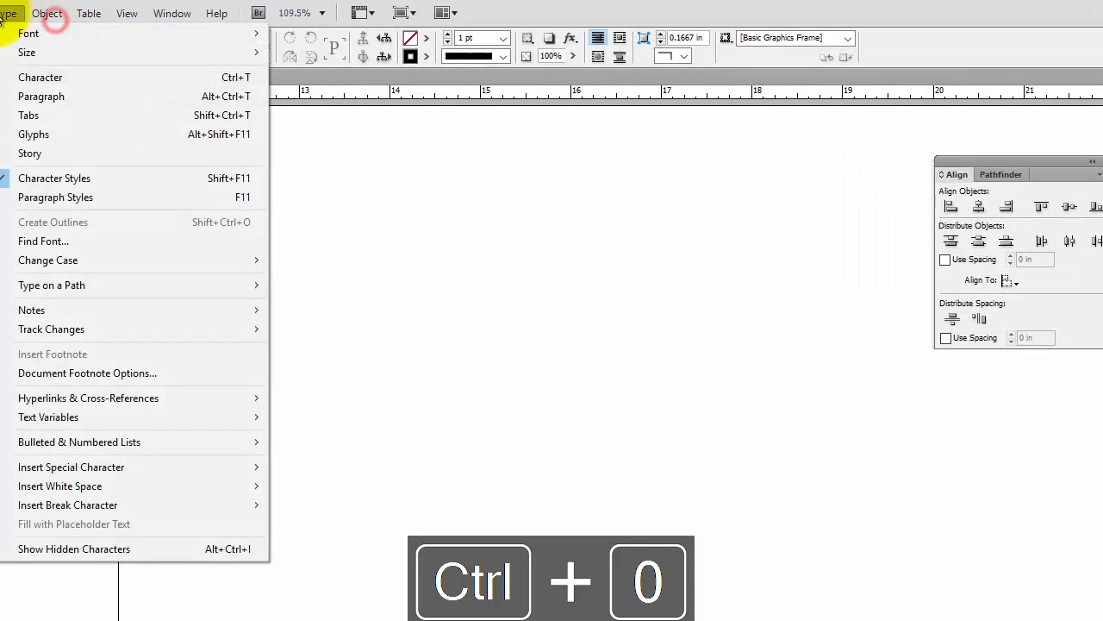
mouse_move(161, 12)
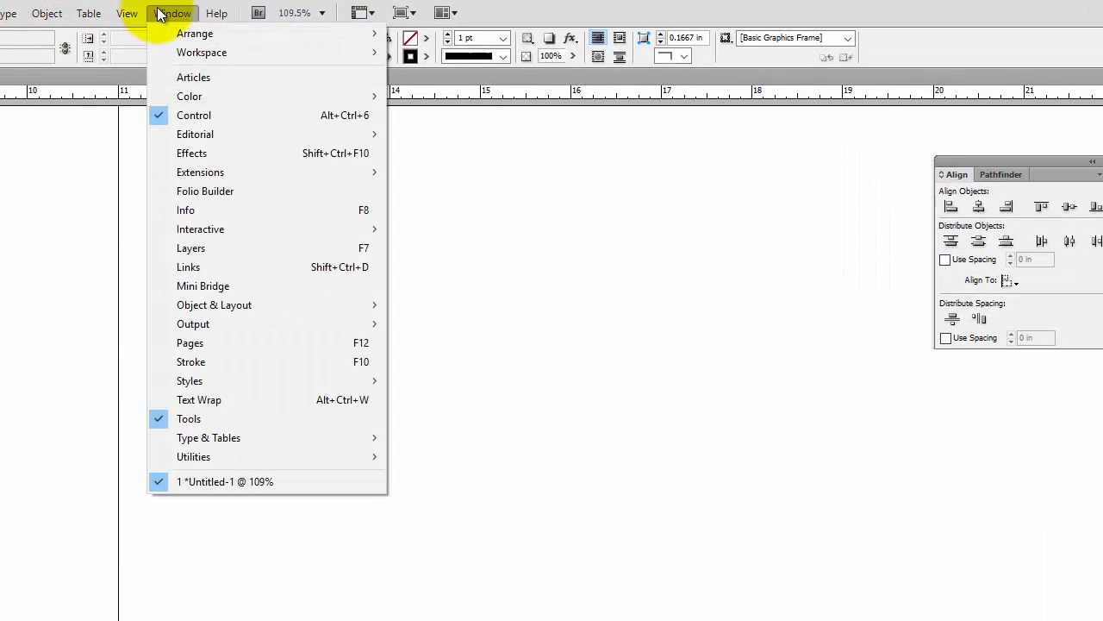
mouse_move(125, 13)
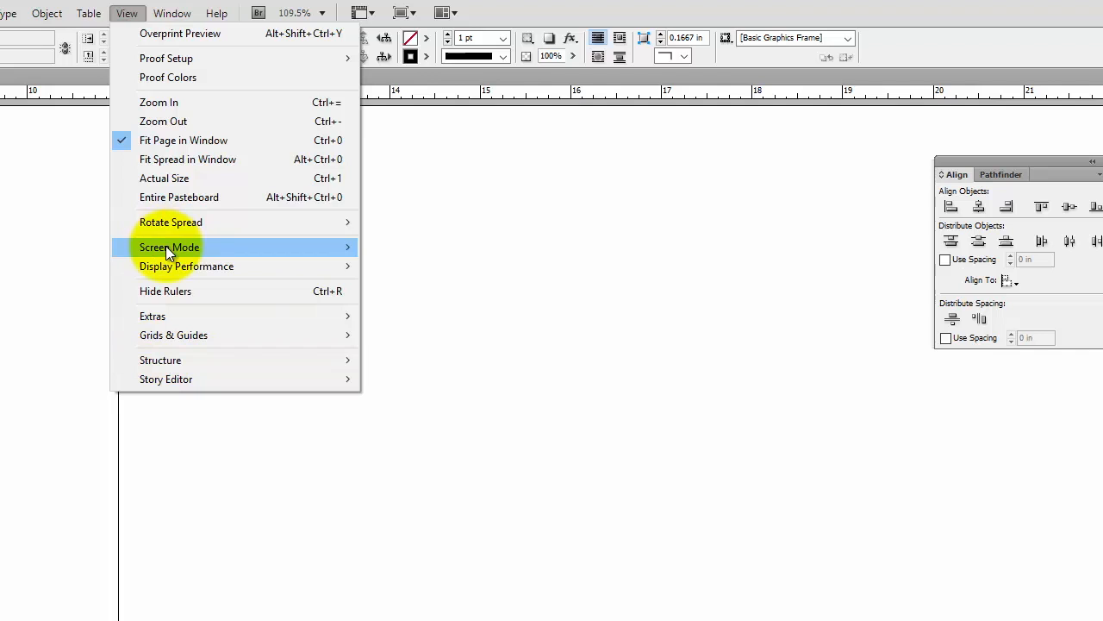
mouse_move(166, 246)
left_click(401, 242)
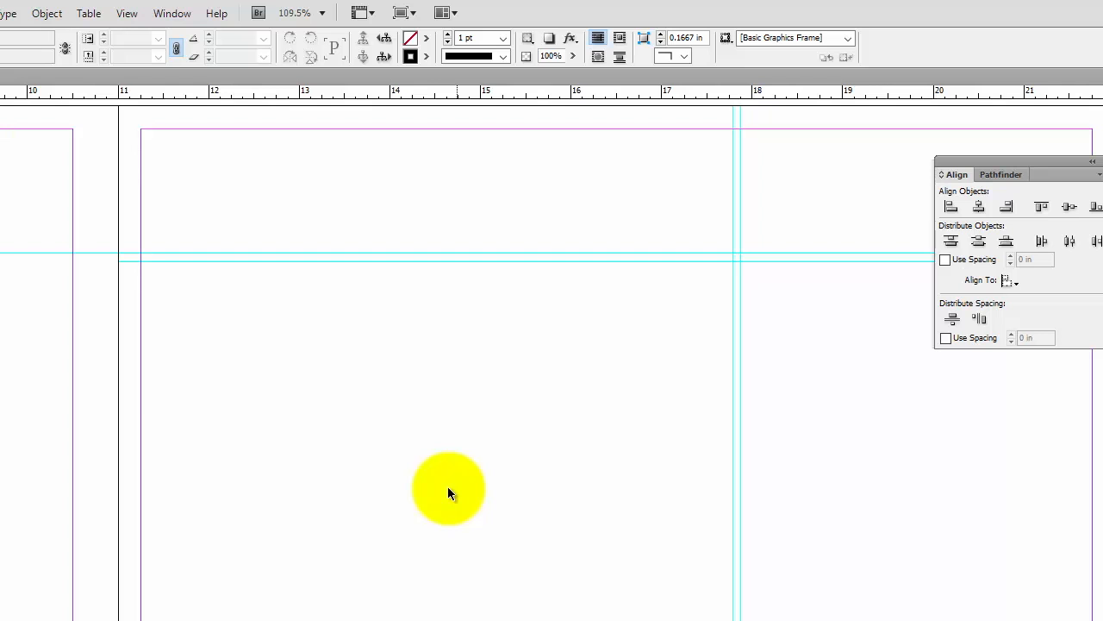
Draw a rectangle frame about 17.7 in wide and 8.5 in high across the blank spread
key("ctrl+minus")
key("ctrl+minus")
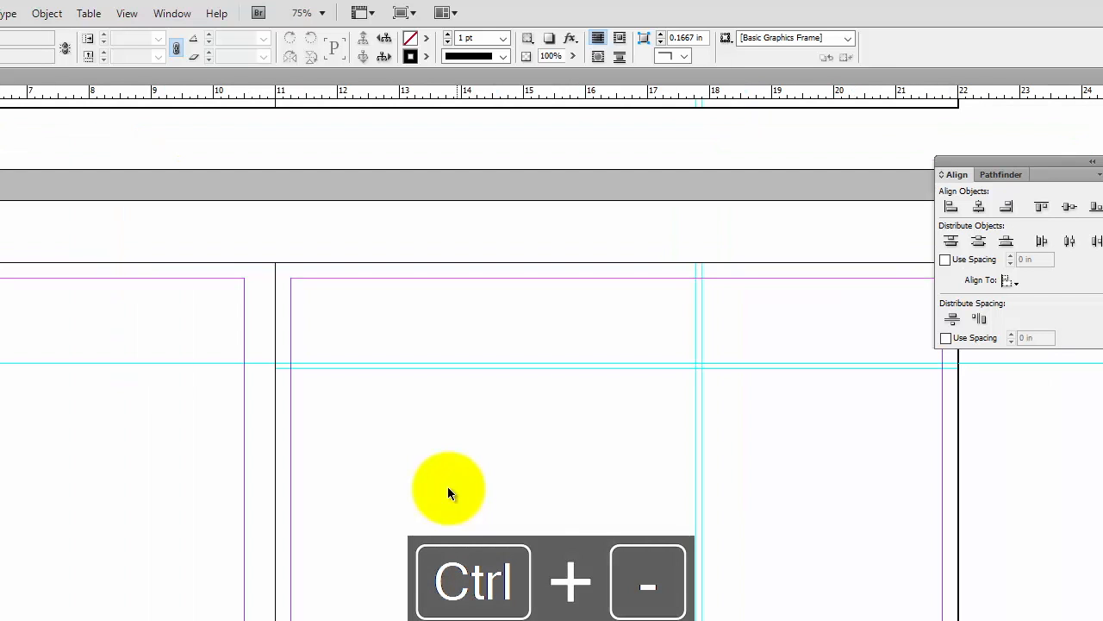
key("space")
left_click_drag(116, 310, 468, 335)
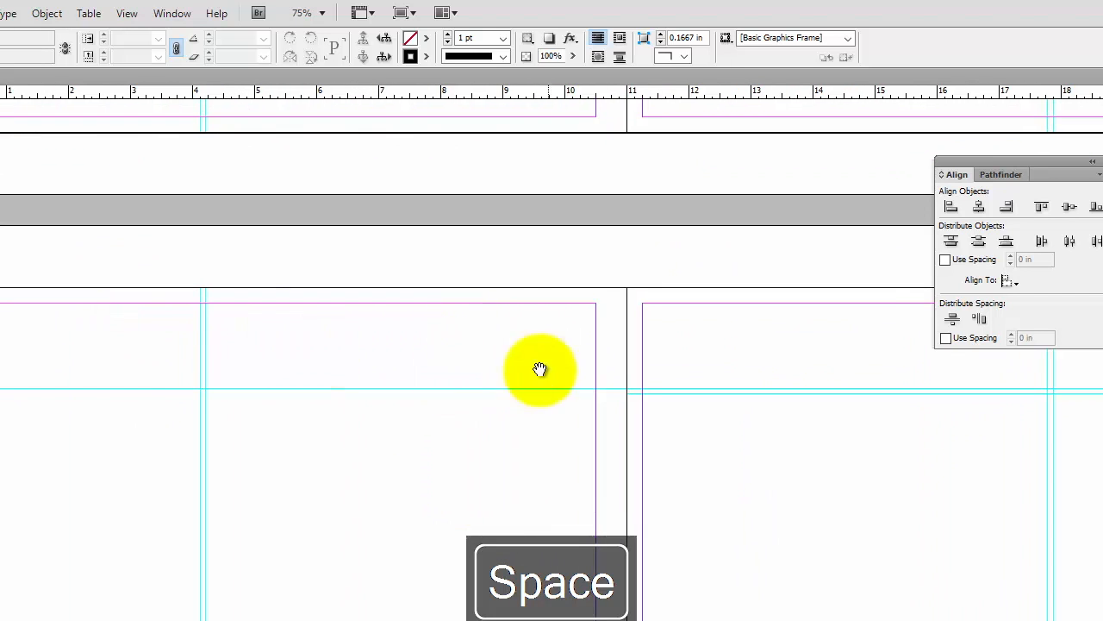
left_click_drag(540, 369, 454, 371)
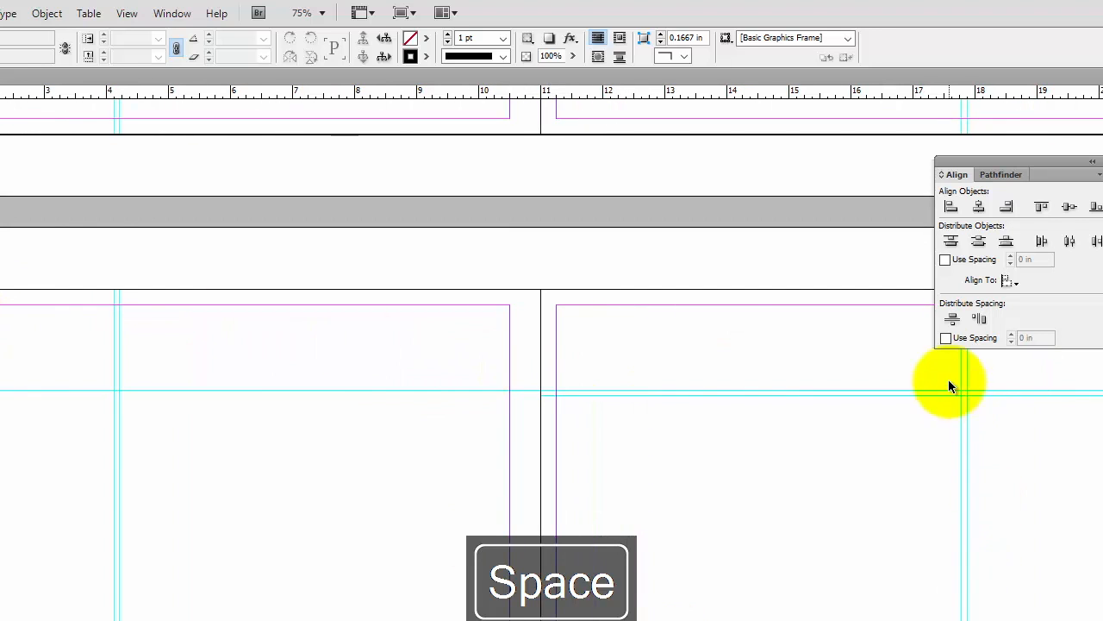
left_click_drag(212, 430, 286, 428)
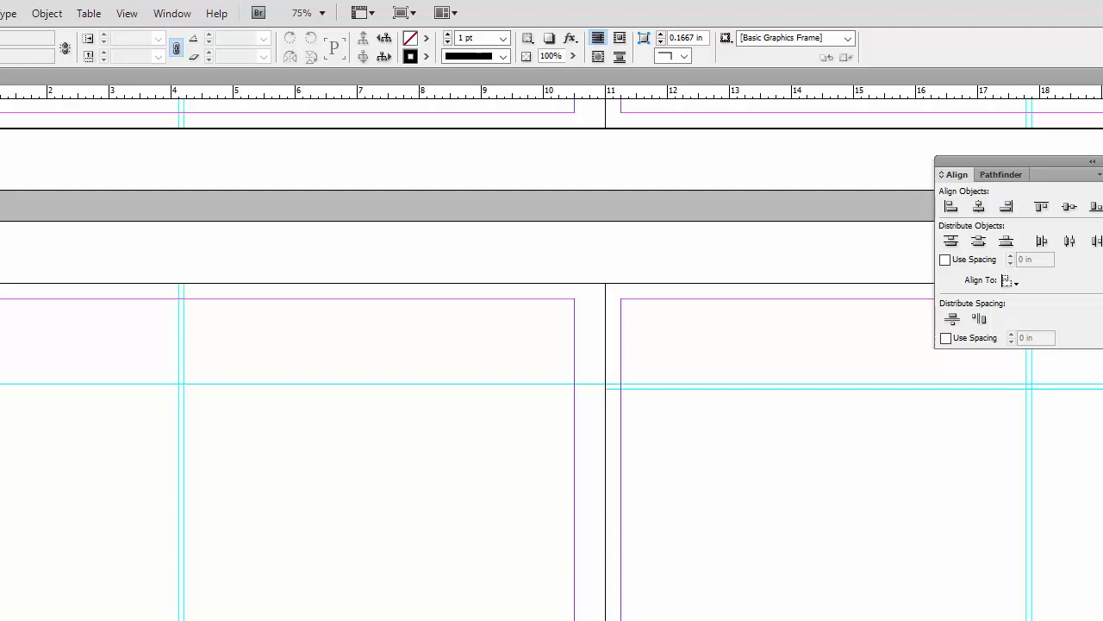
mouse_move(51, 189)
left_mouse_down()
mouse_move(223, 249)
mouse_move(517, 412)
mouse_move(784, 505)
mouse_move(786, 541)
left_mouse_up()
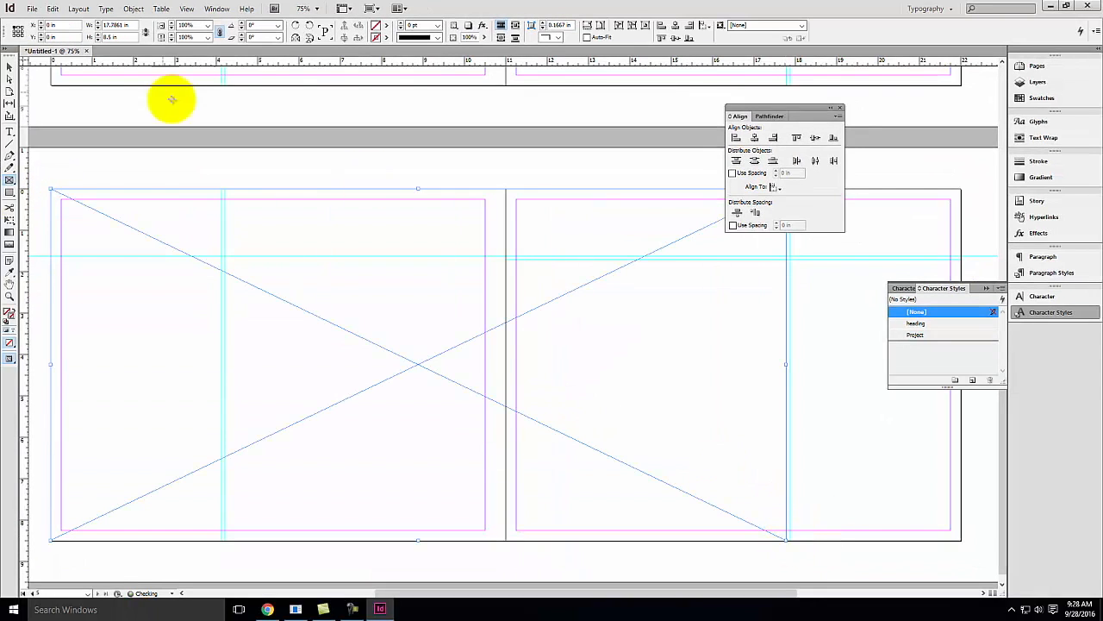
left_click(31, 7)
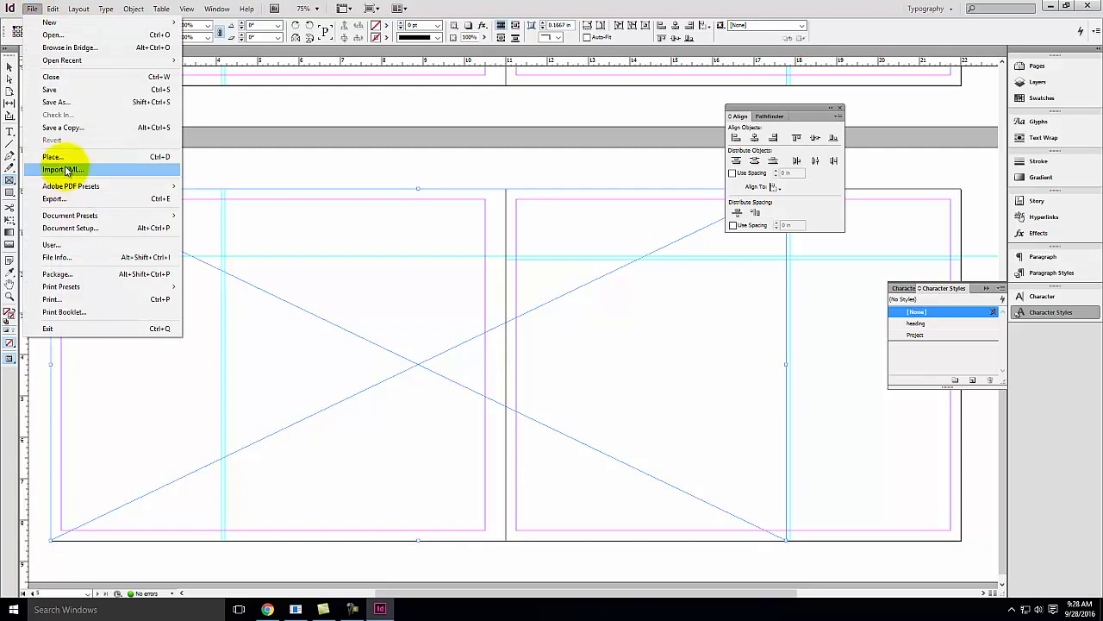
left_click(53, 157)
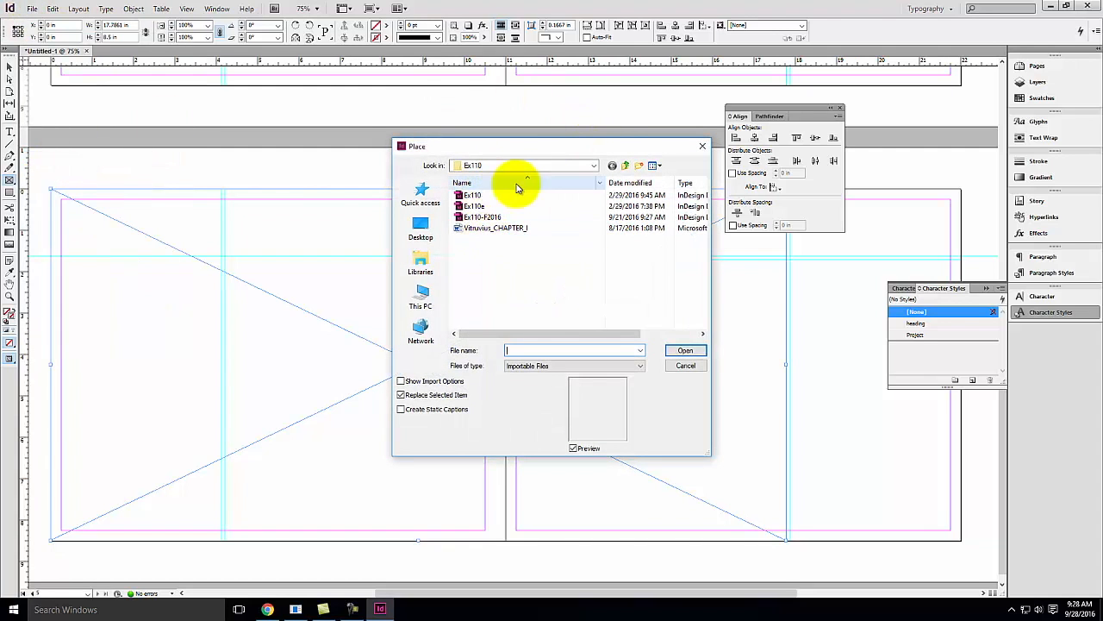
left_click(628, 165)
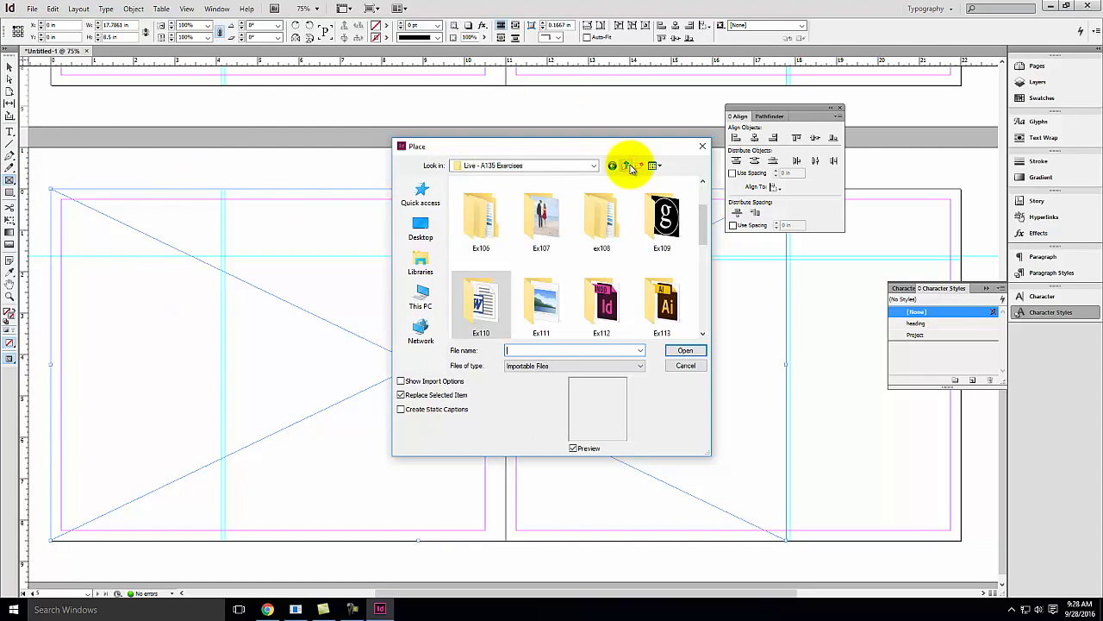
double_click(600, 302)
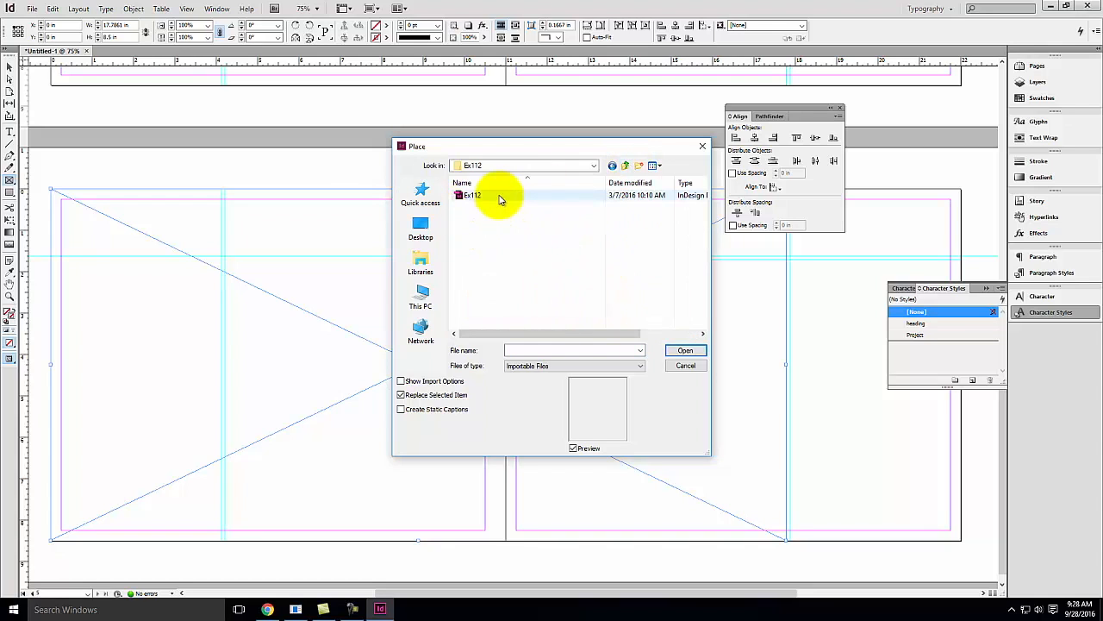
left_click(628, 165)
double_click(601, 302)
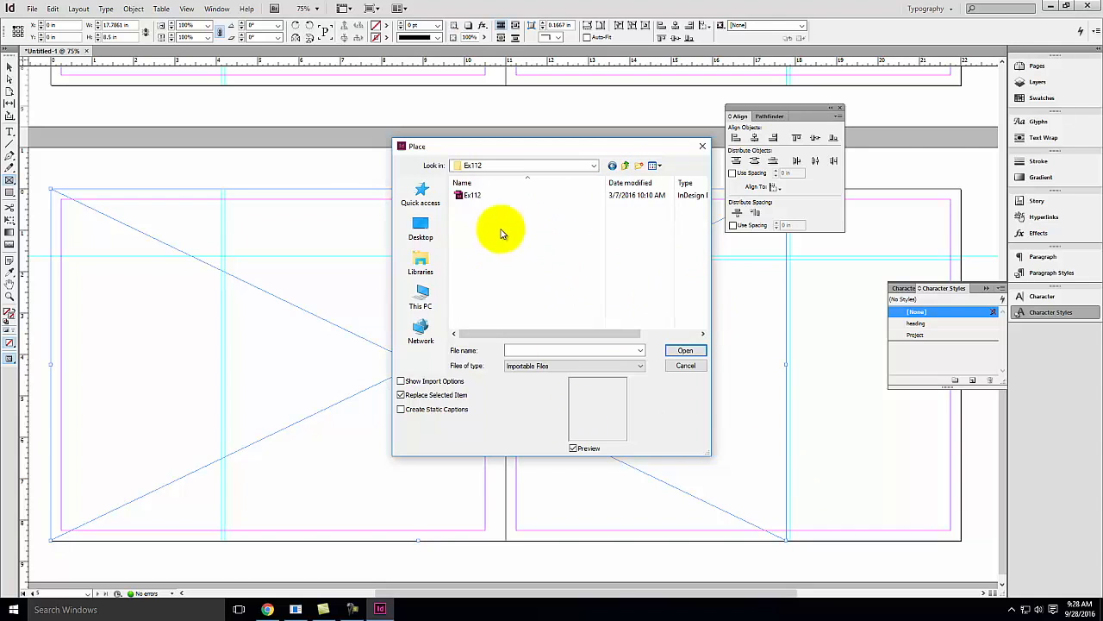
left_click(687, 367)
Switch to the web browser and search Google Images for architectural model
left_click(269, 608)
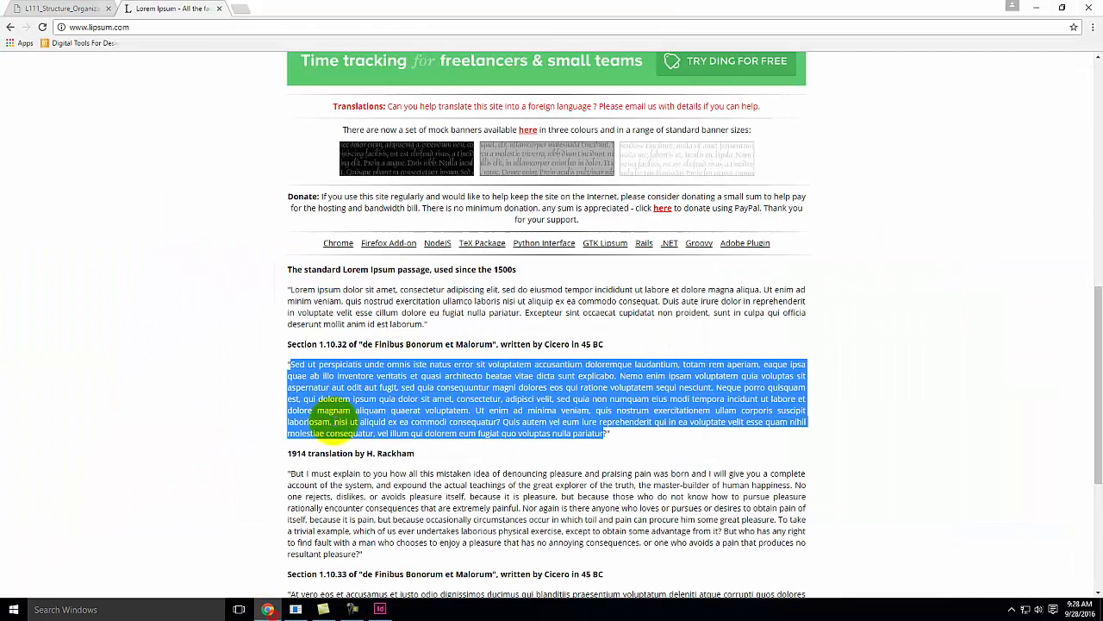
left_click(240, 9)
type("iMA")
key("Return")
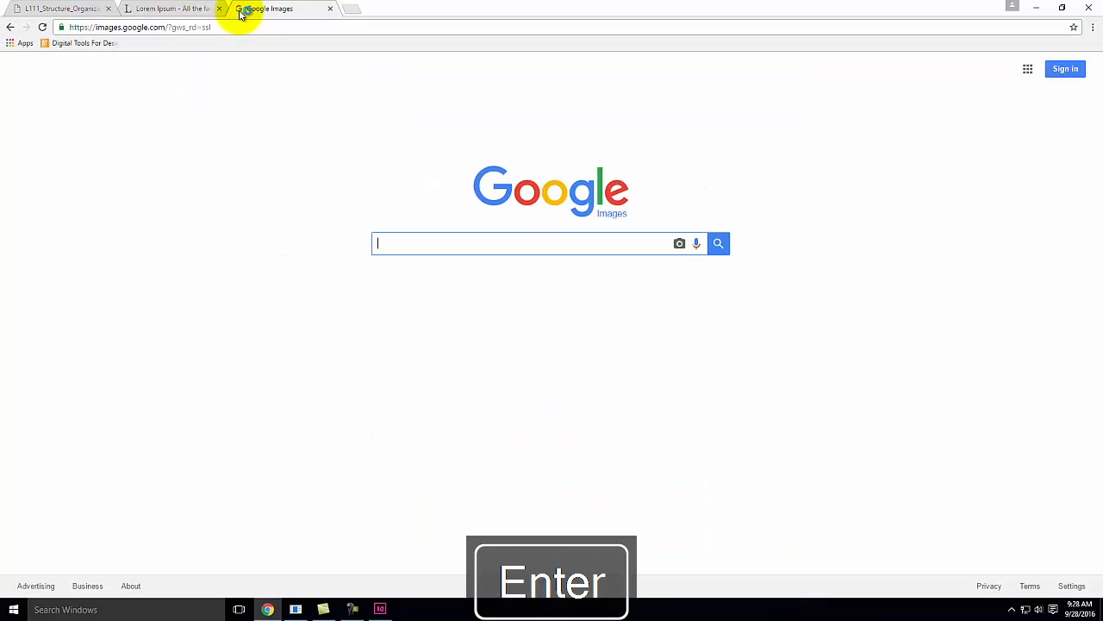
key("Caps_Lock")
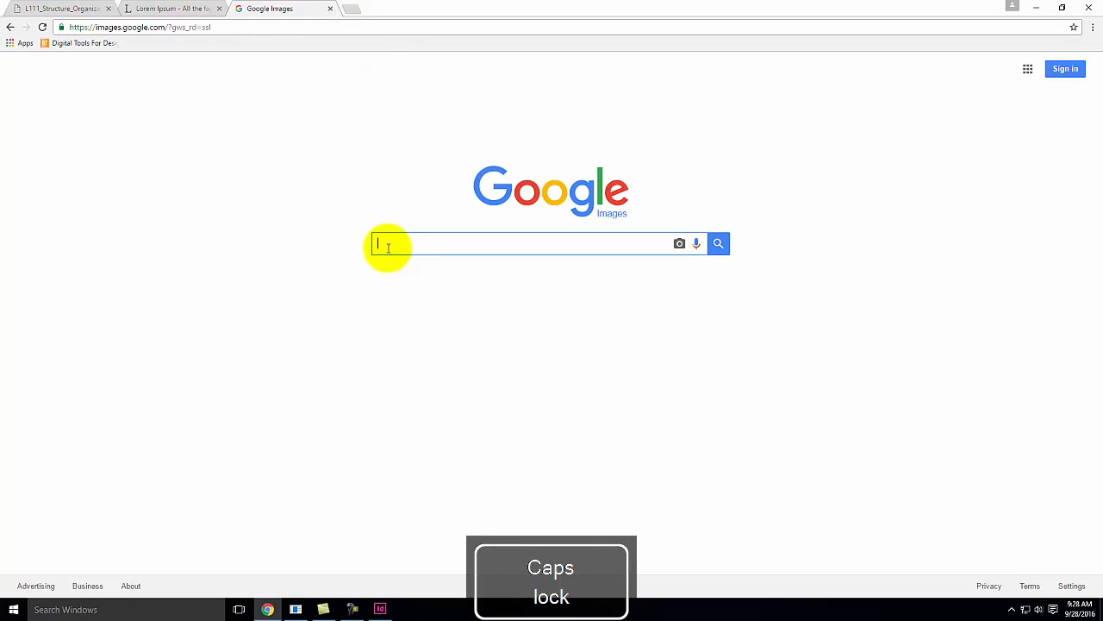
type("archi")
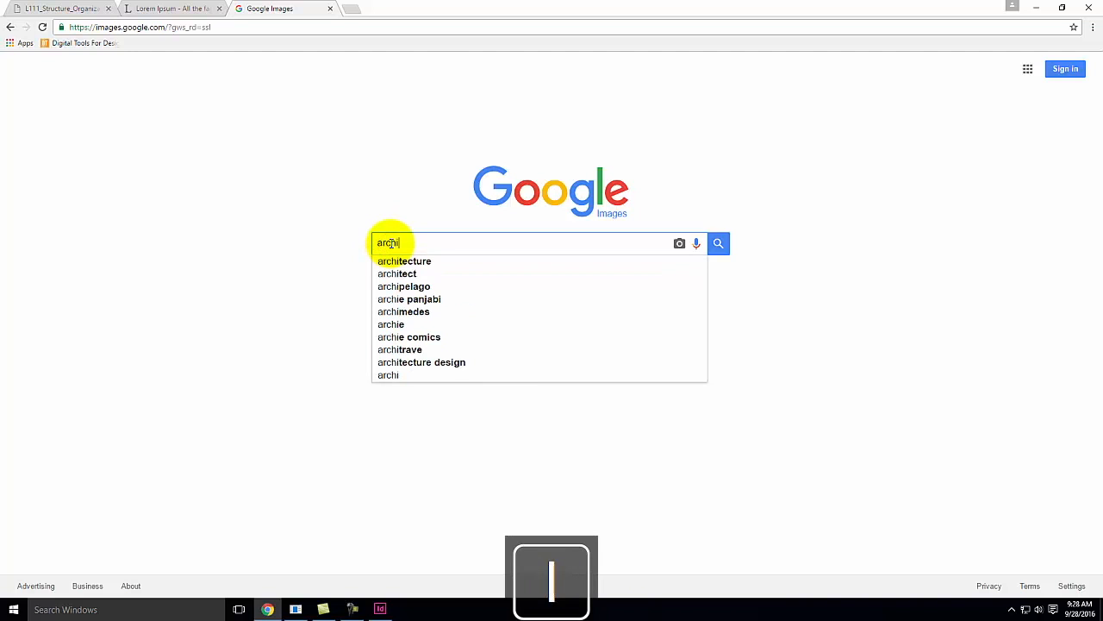
type("tectural model")
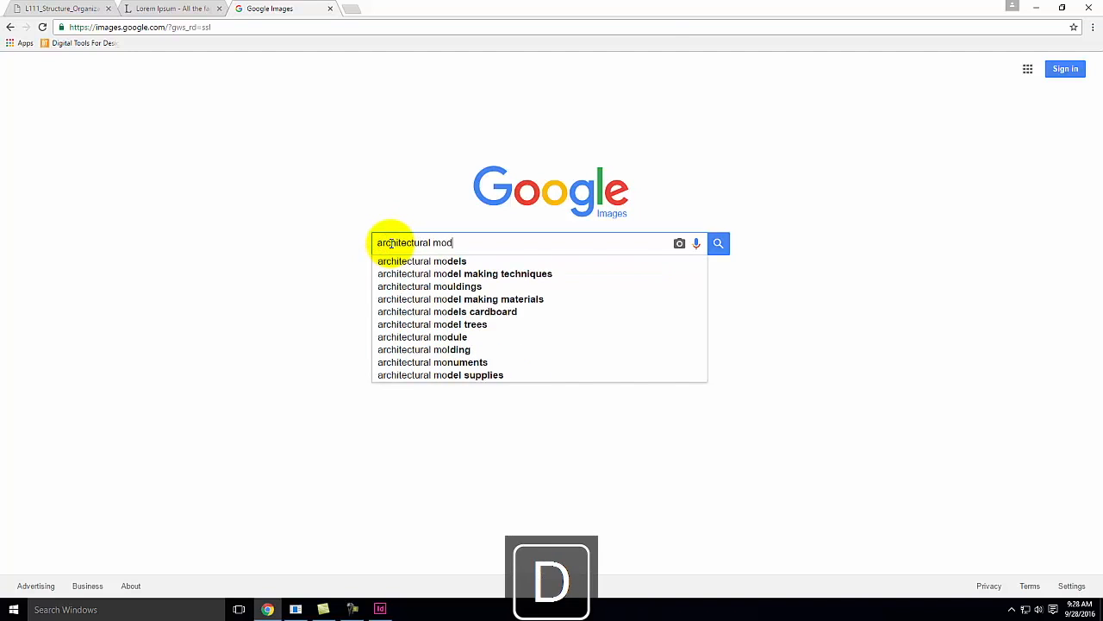
key("Return")
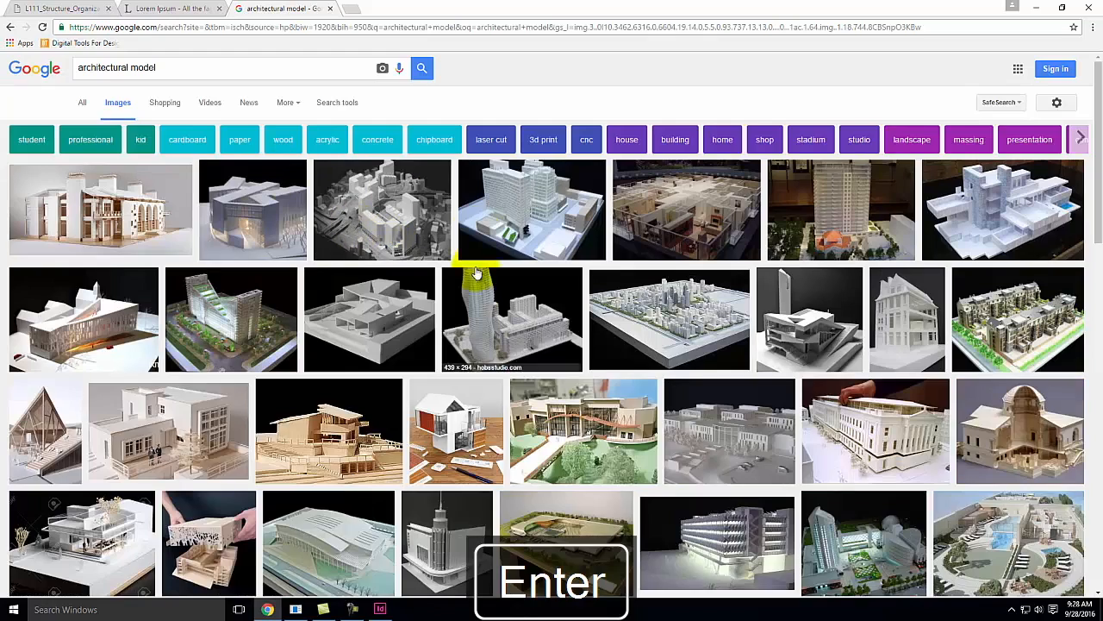
Filter the architectural model image results to sizes larger than 2 MP
scroll(498, 354, "down", 3)
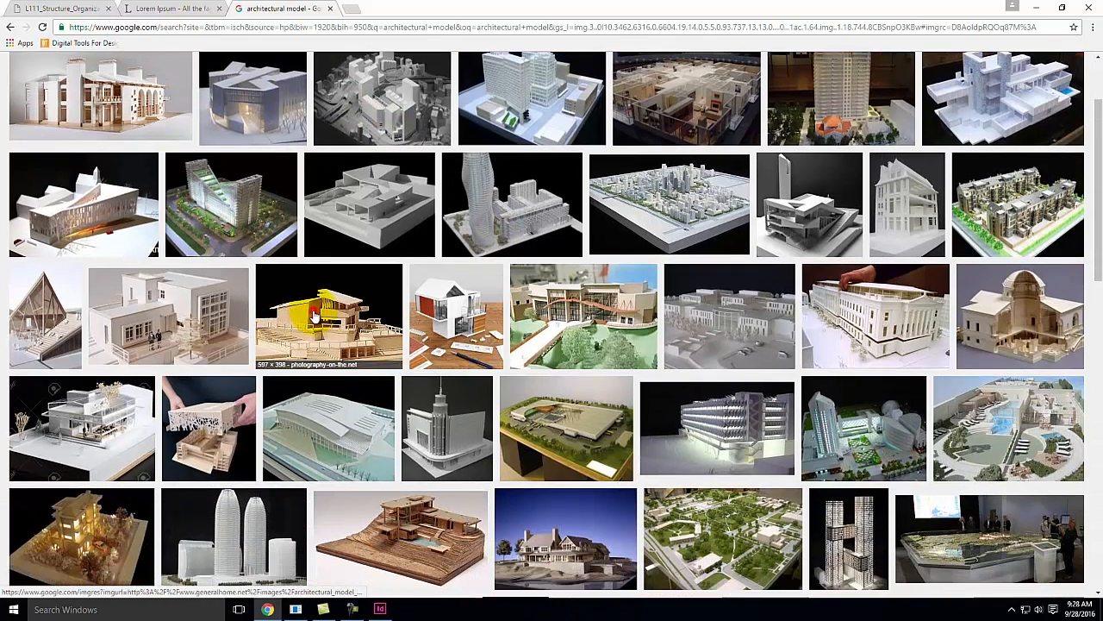
left_click(315, 317)
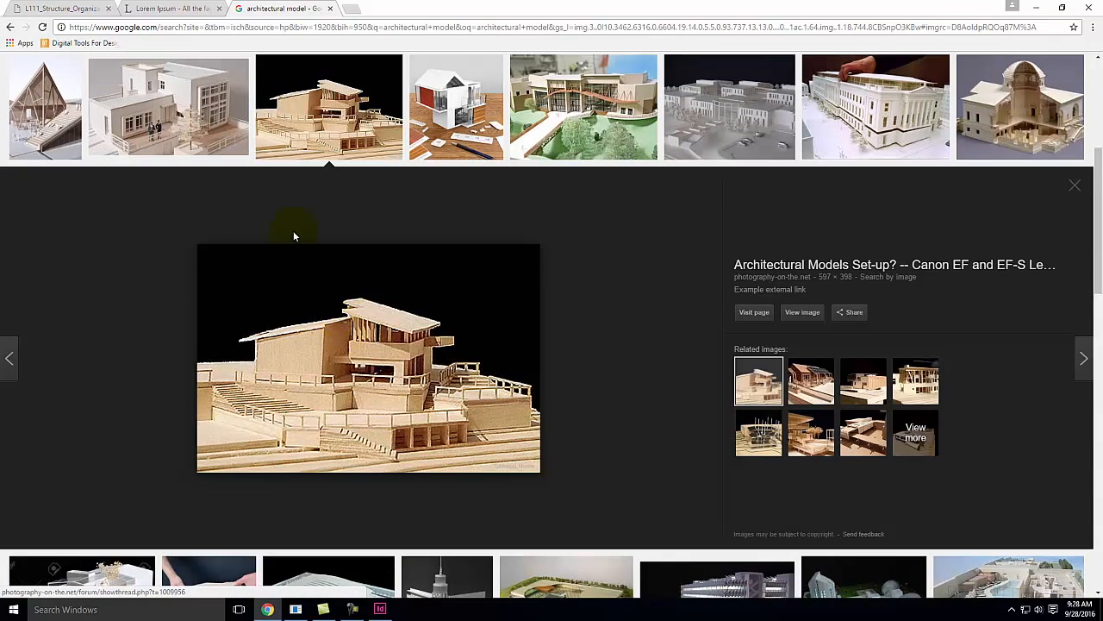
left_click(11, 27)
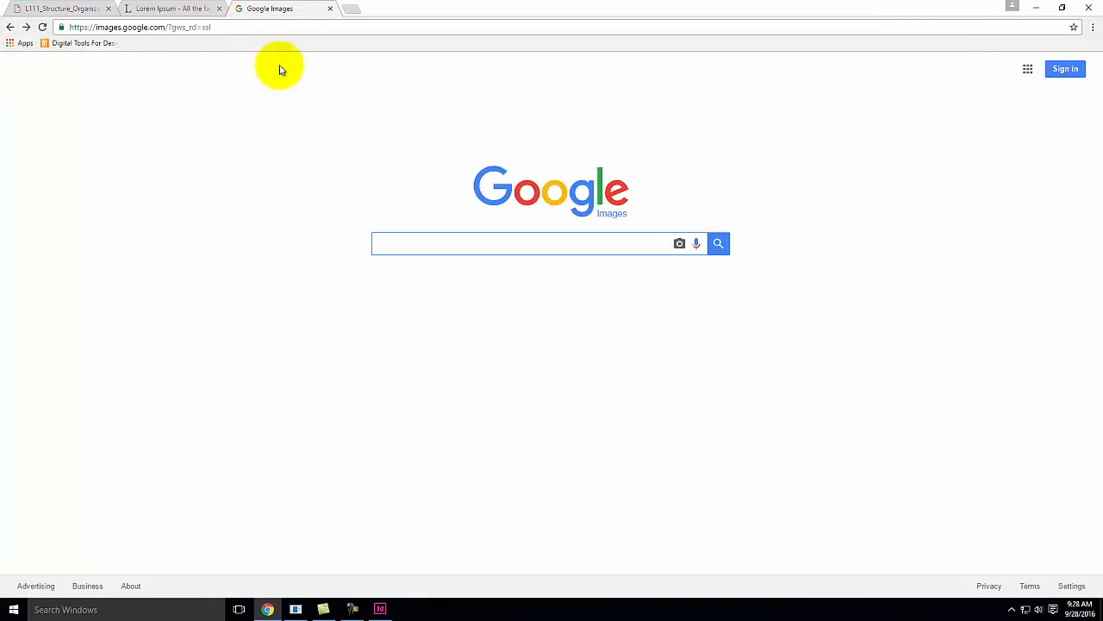
left_click(27, 27)
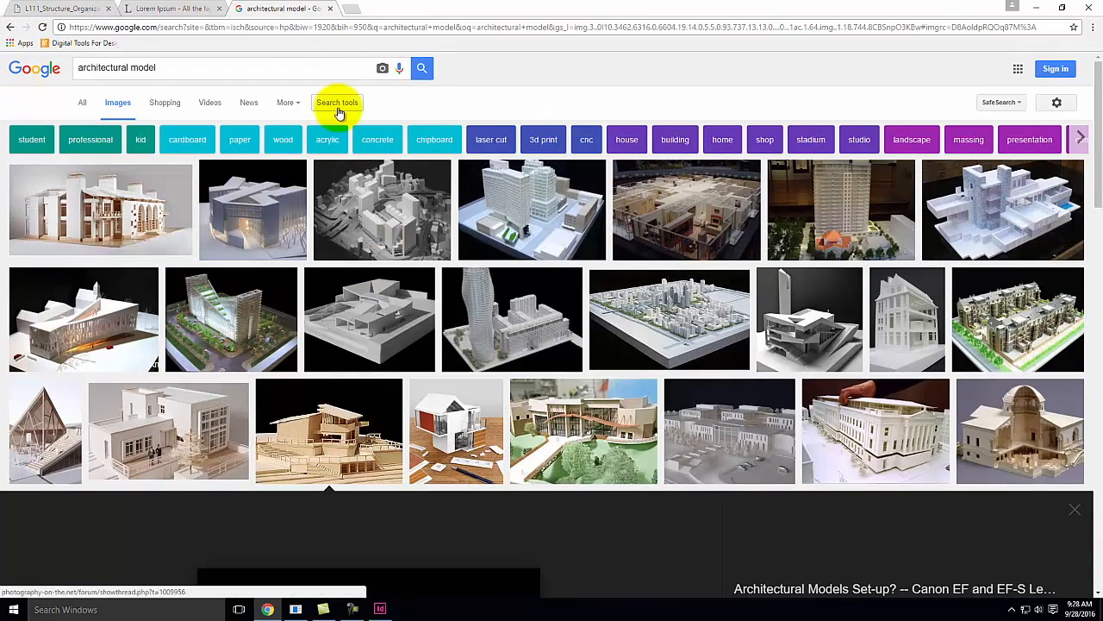
left_click(338, 103)
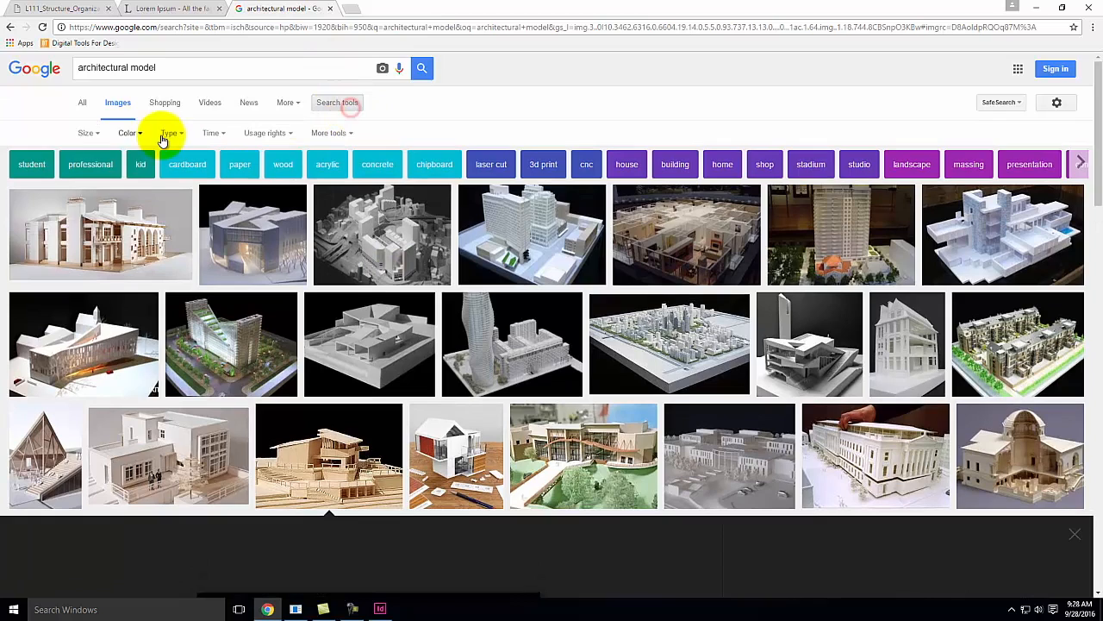
left_click(84, 133)
mouse_move(98, 219)
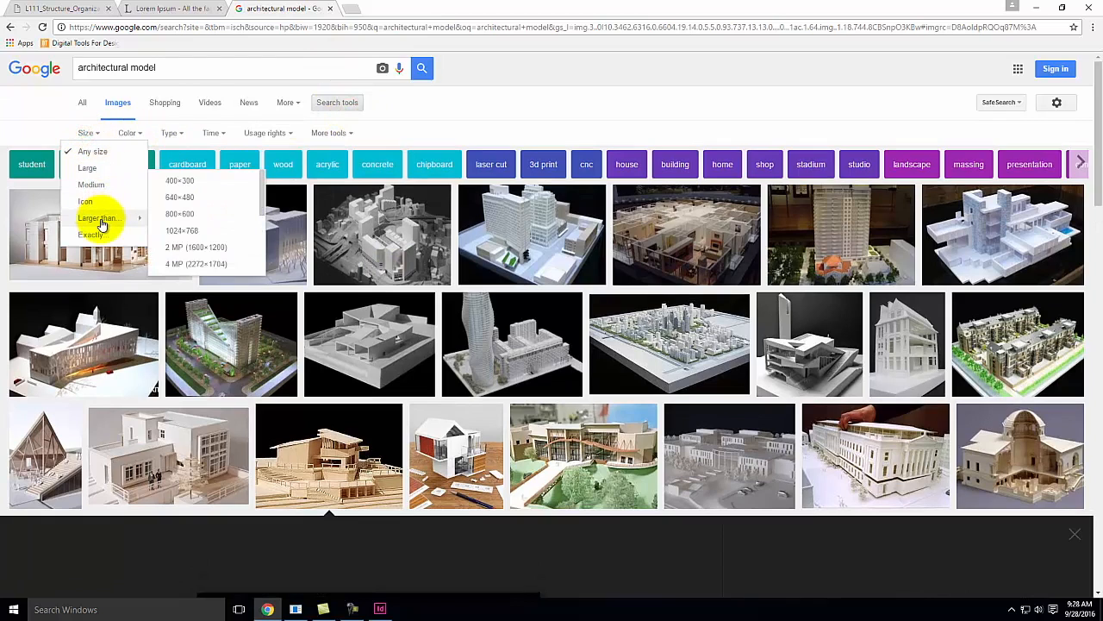
left_click(179, 246)
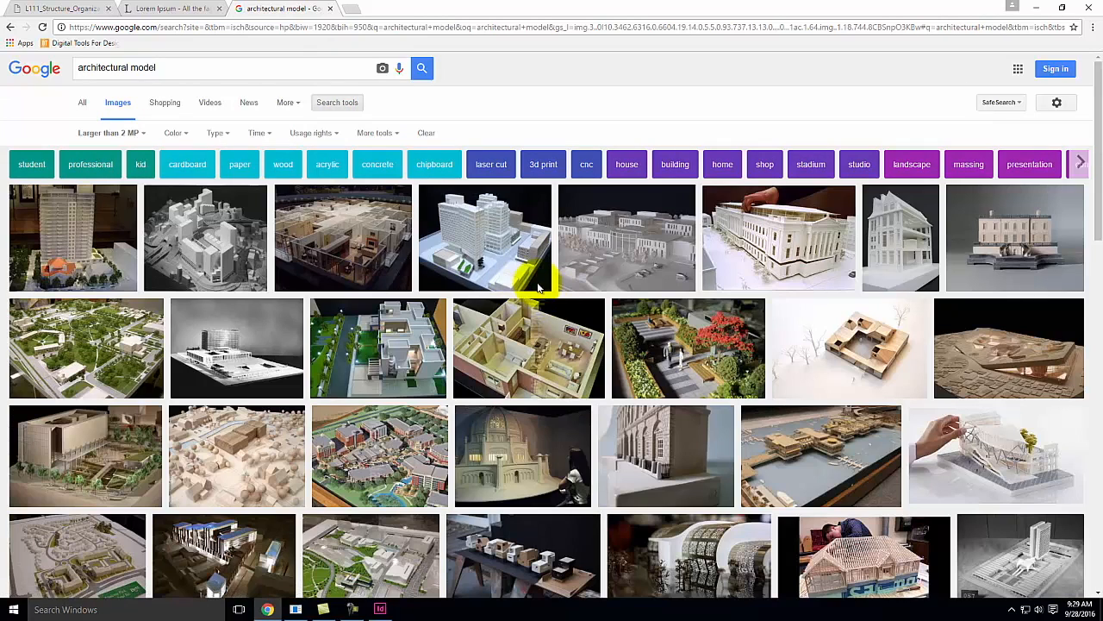
Open the full-size version of the 3D-printed shell architectural model image
scroll(537, 281, "down", 4)
scroll(556, 280, "down", 2)
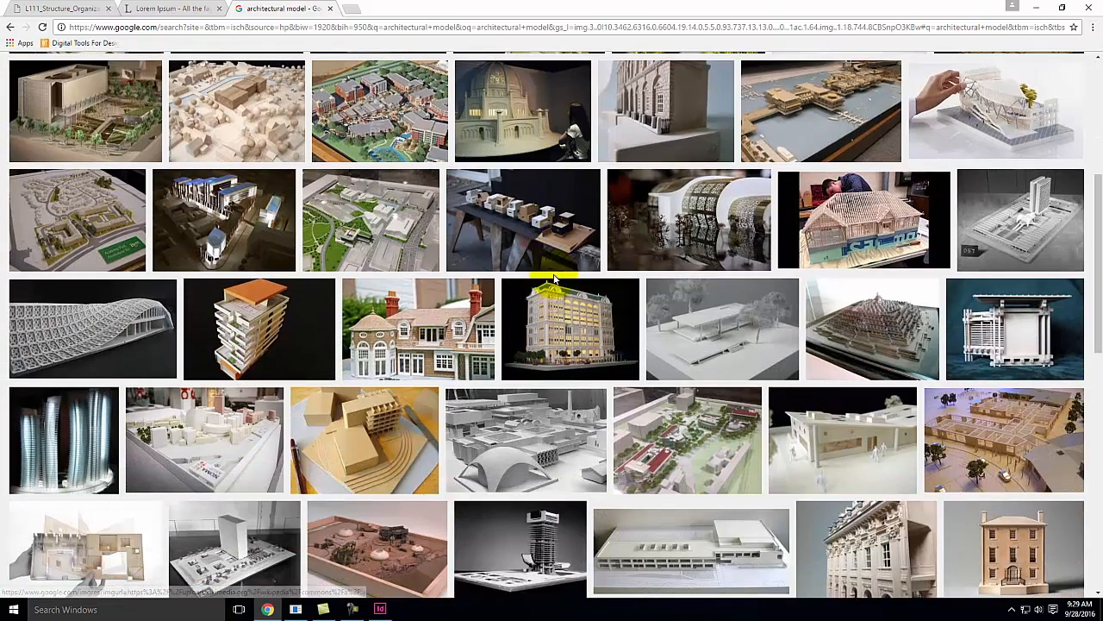
left_click(143, 324)
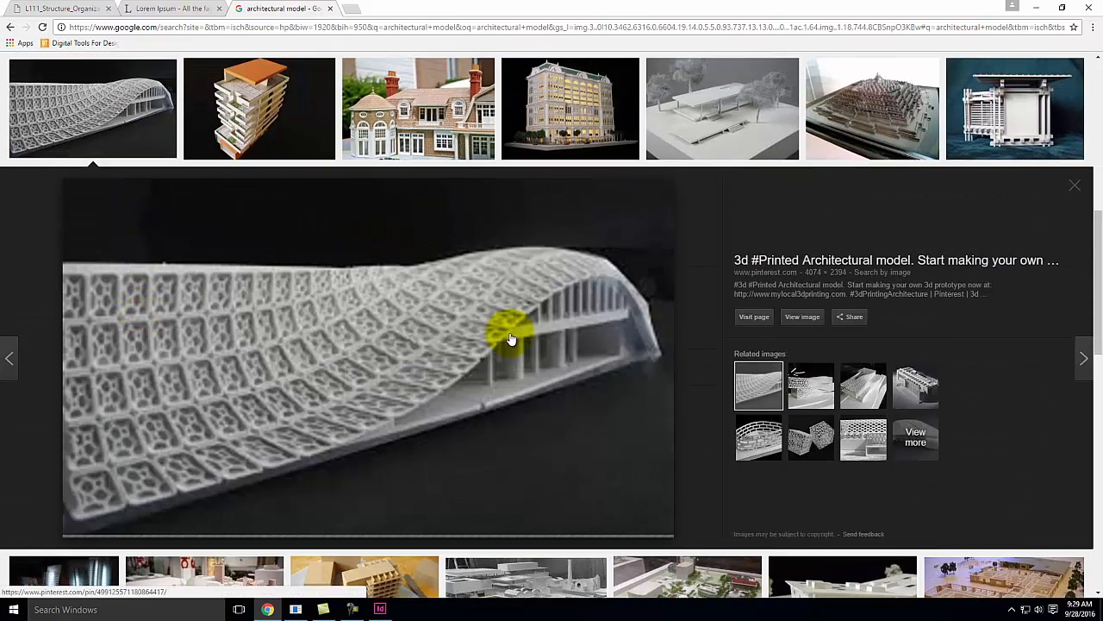
left_click(802, 317)
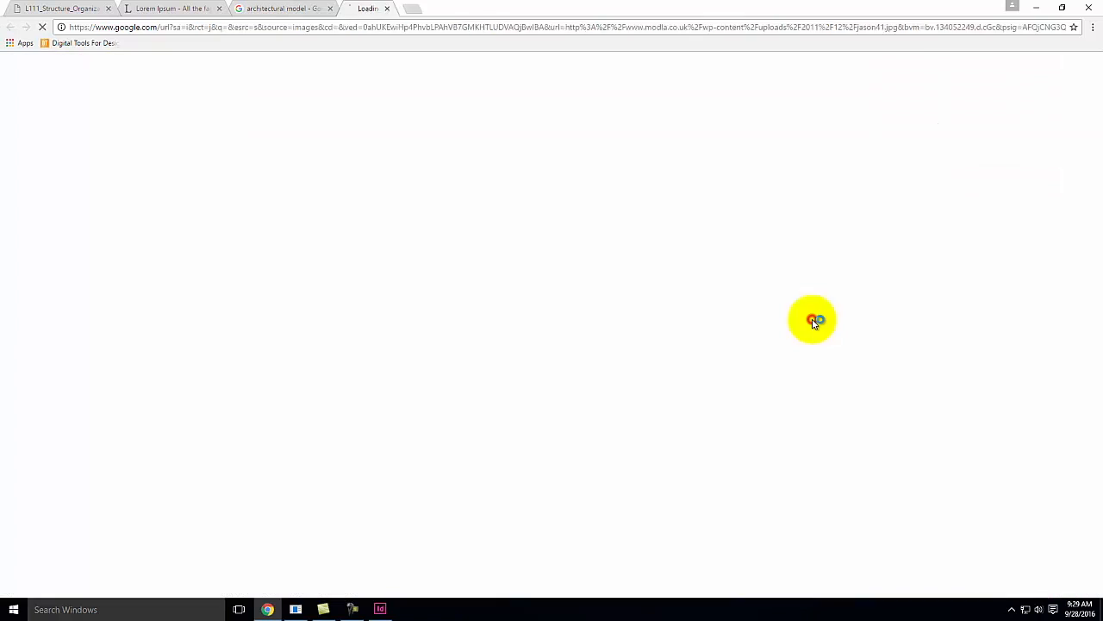
left_click(513, 283)
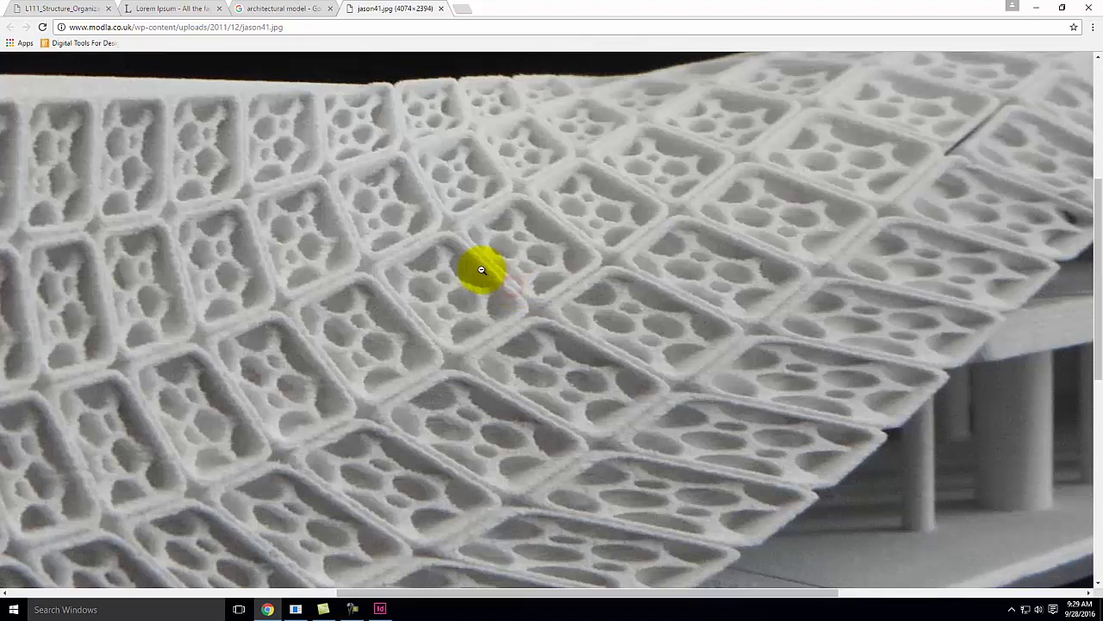
Save the image as jason41 into the Ex112 folder inside Live - A135 Exercises
right_click(482, 270)
left_click(507, 289)
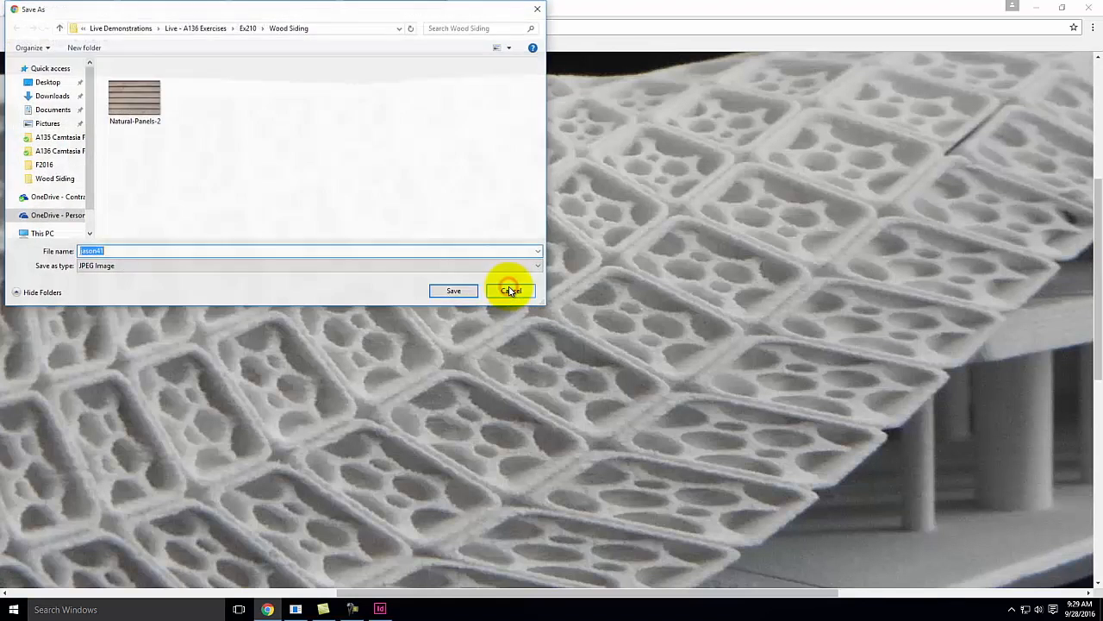
left_click(143, 31)
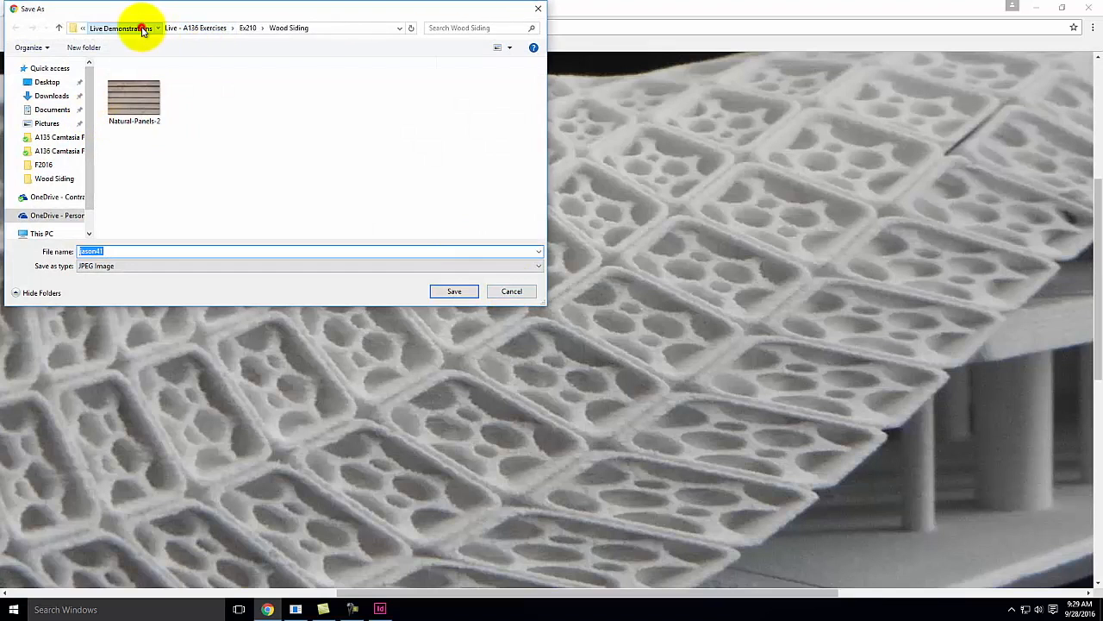
double_click(145, 78)
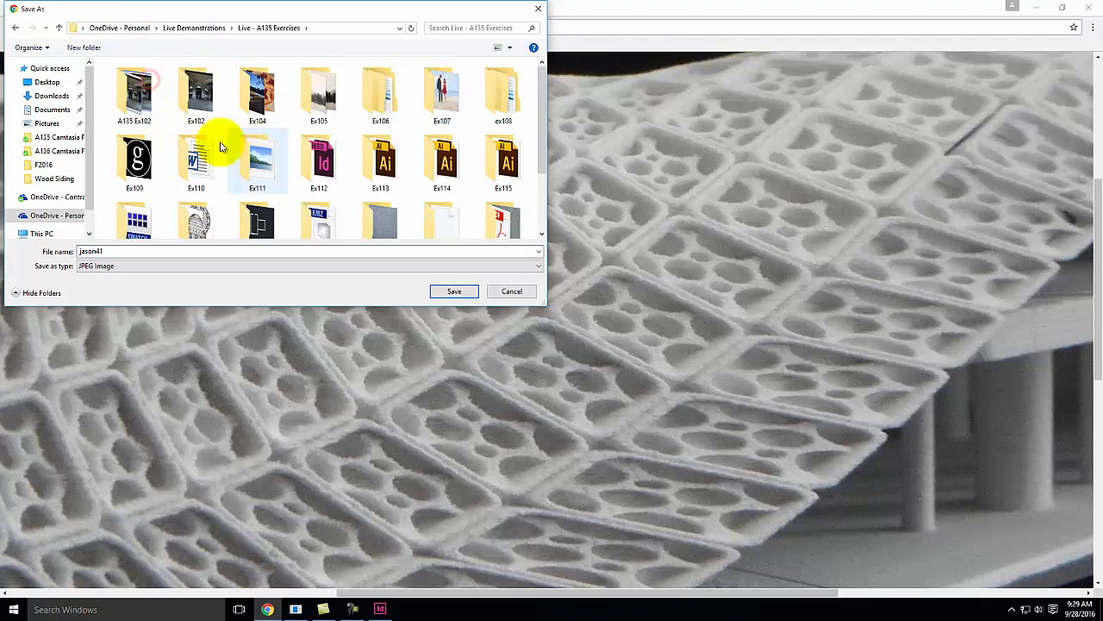
double_click(319, 158)
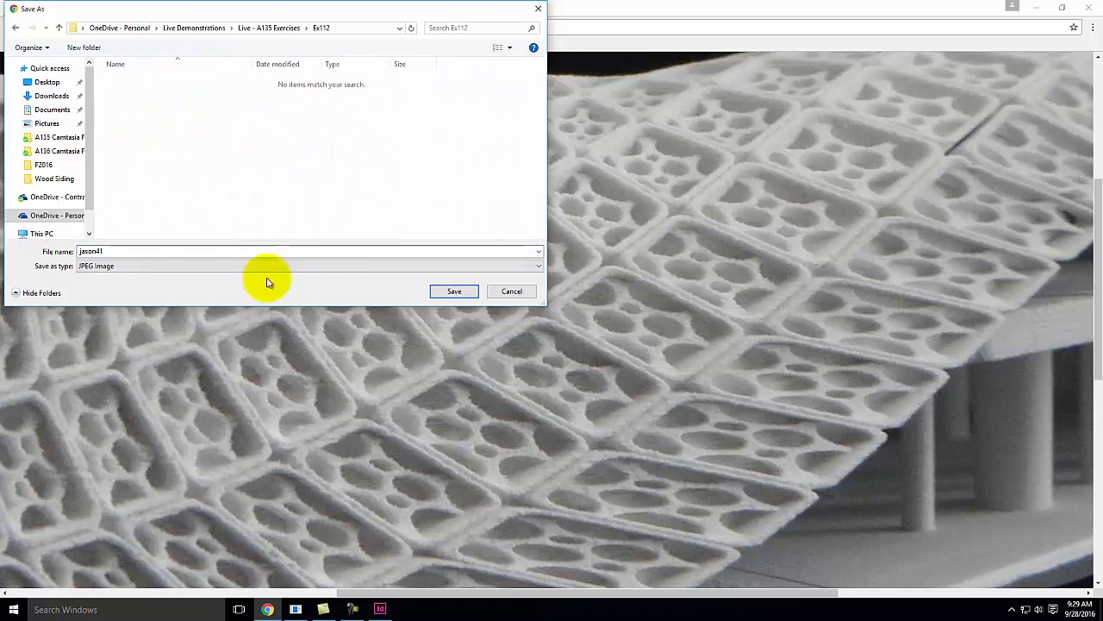
left_click(468, 293)
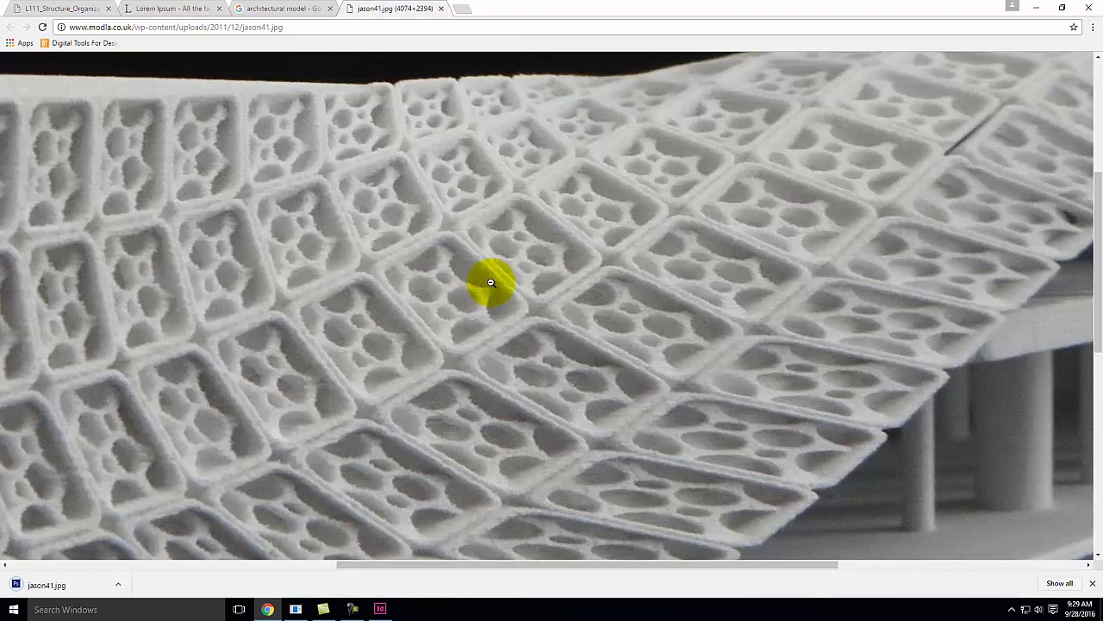
Return to InDesign, select the spread-wide rectangle frame, and place jason41 from the Ex112 folder into it
left_click(380, 608)
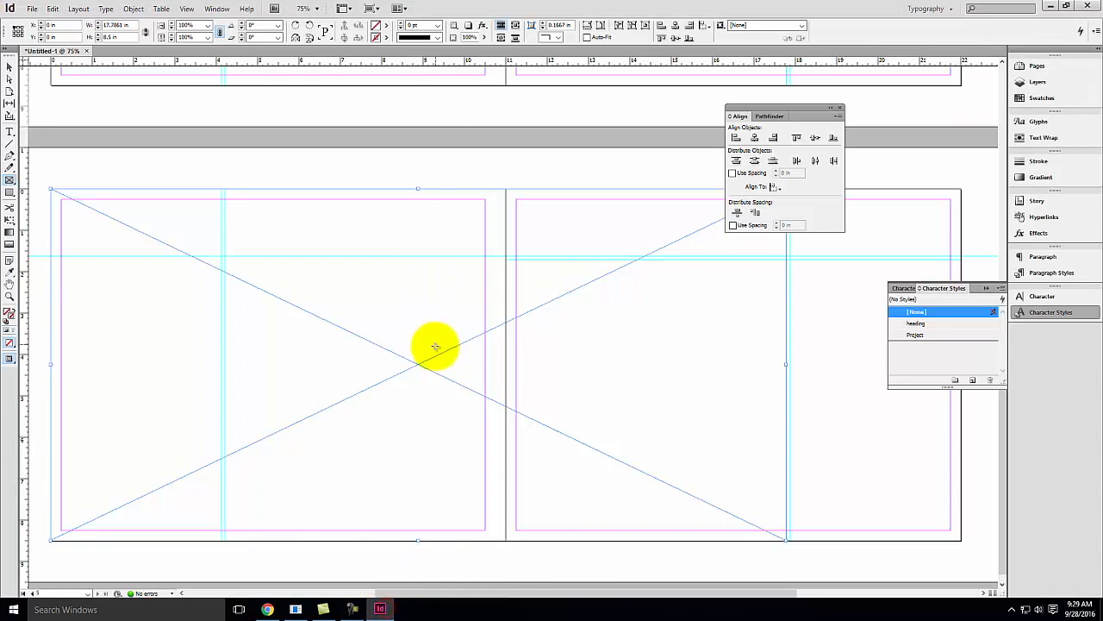
left_click(9, 67)
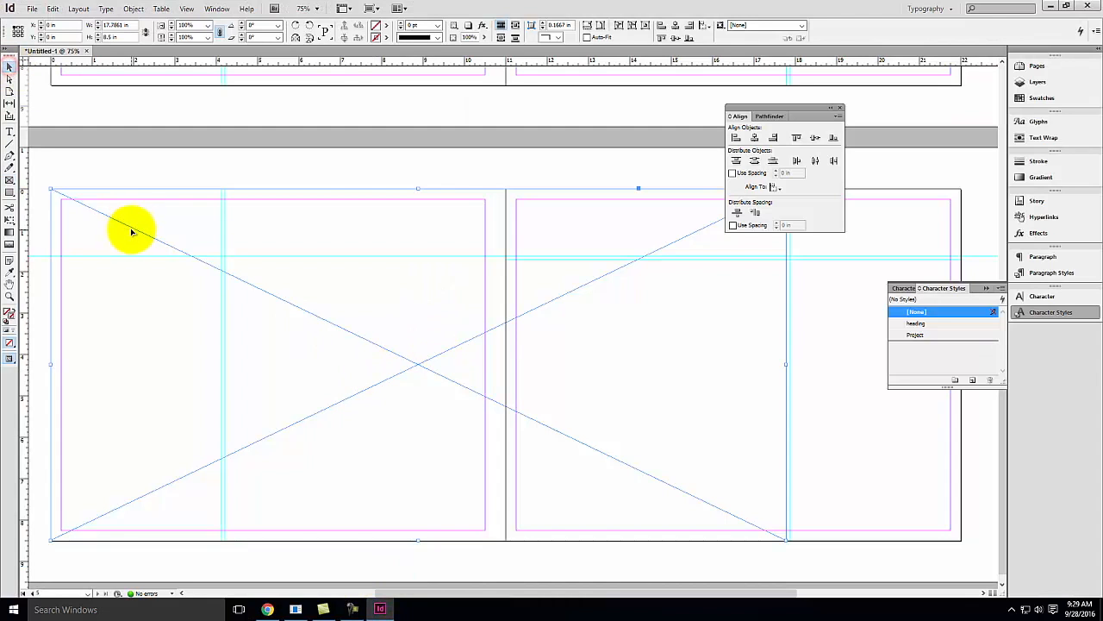
left_click(31, 8)
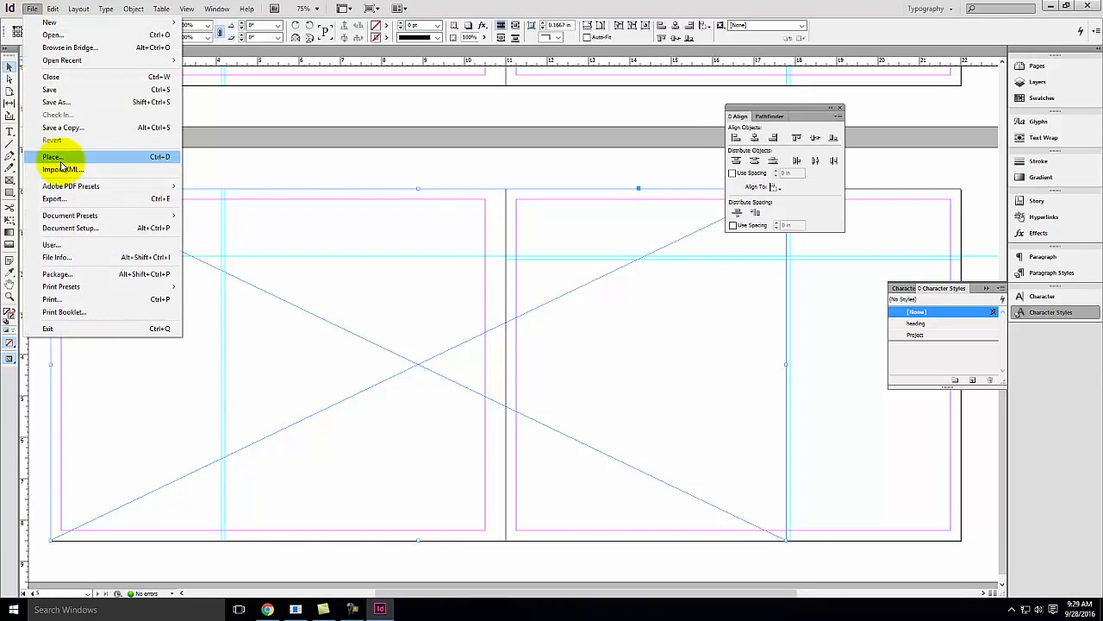
left_click(54, 157)
left_click(495, 164)
left_click(627, 166)
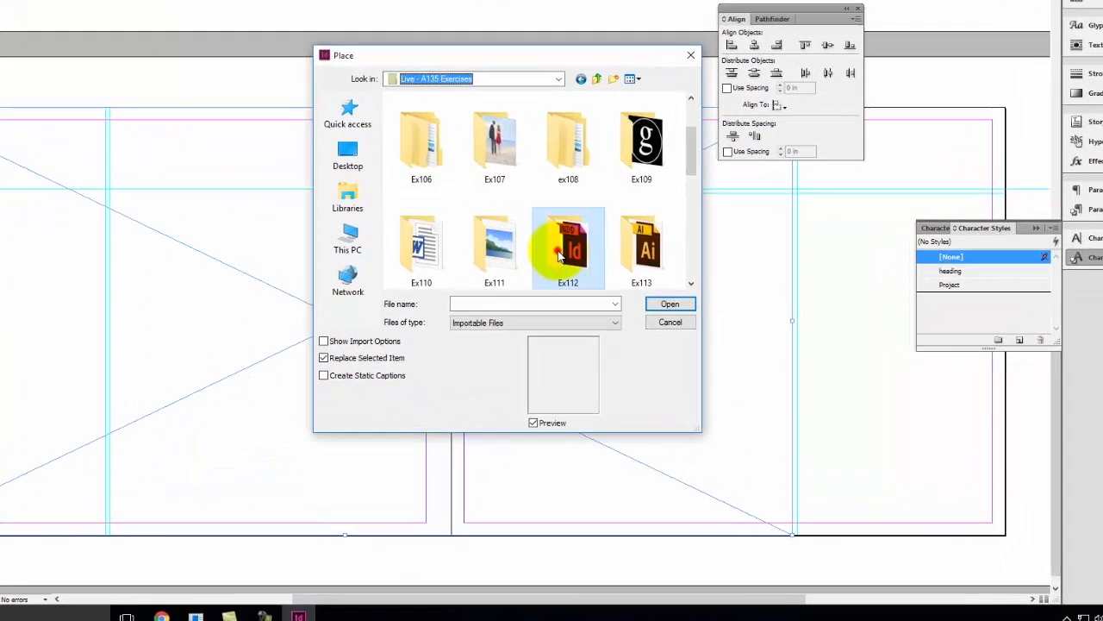
double_click(594, 305)
left_click(459, 60)
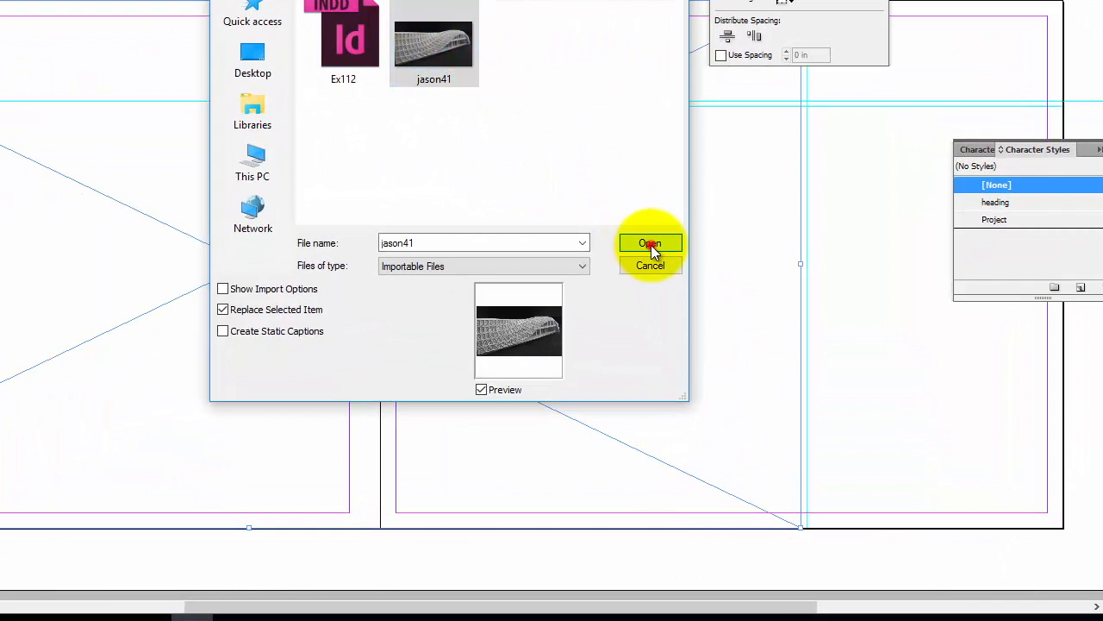
left_click(650, 244)
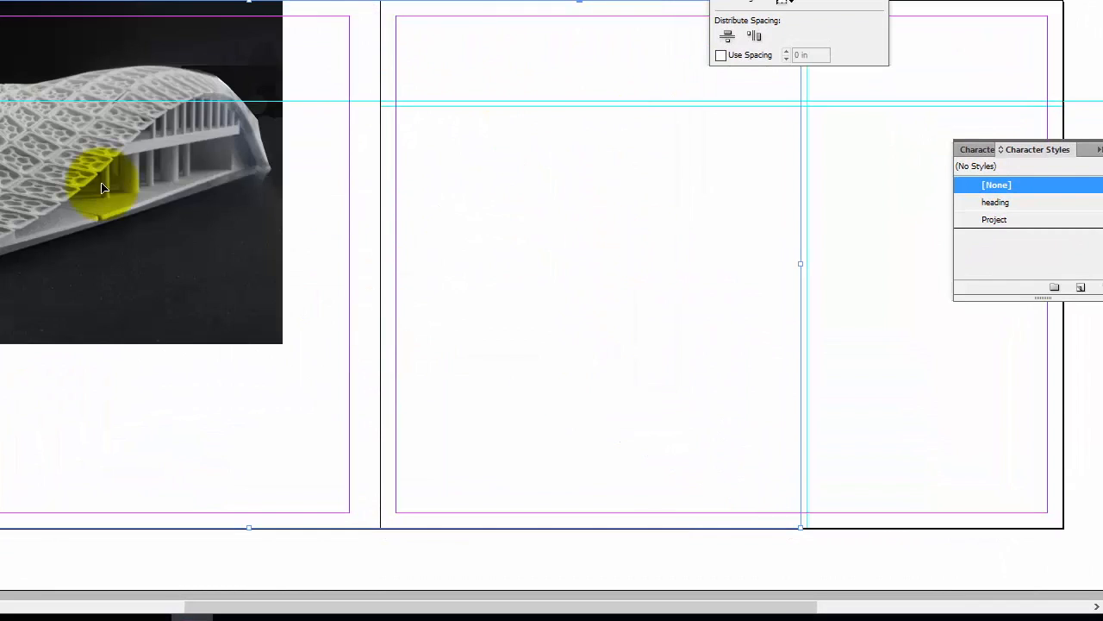
Fit the placed image so it fills the frame proportionally
right_click(65, 183)
mouse_move(151, 386)
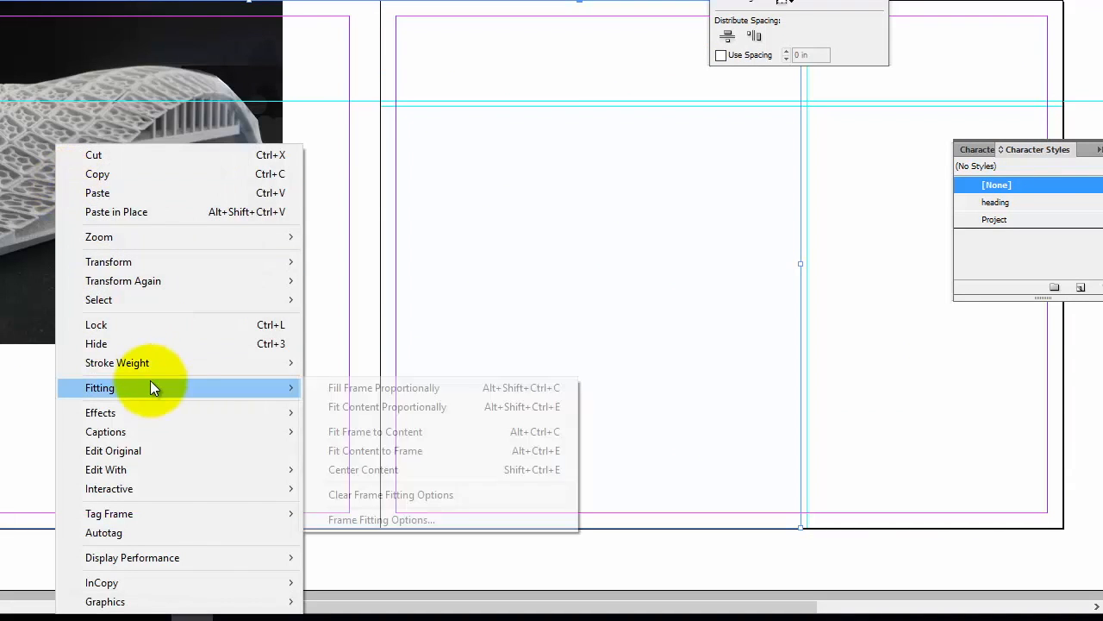
left_click(487, 392)
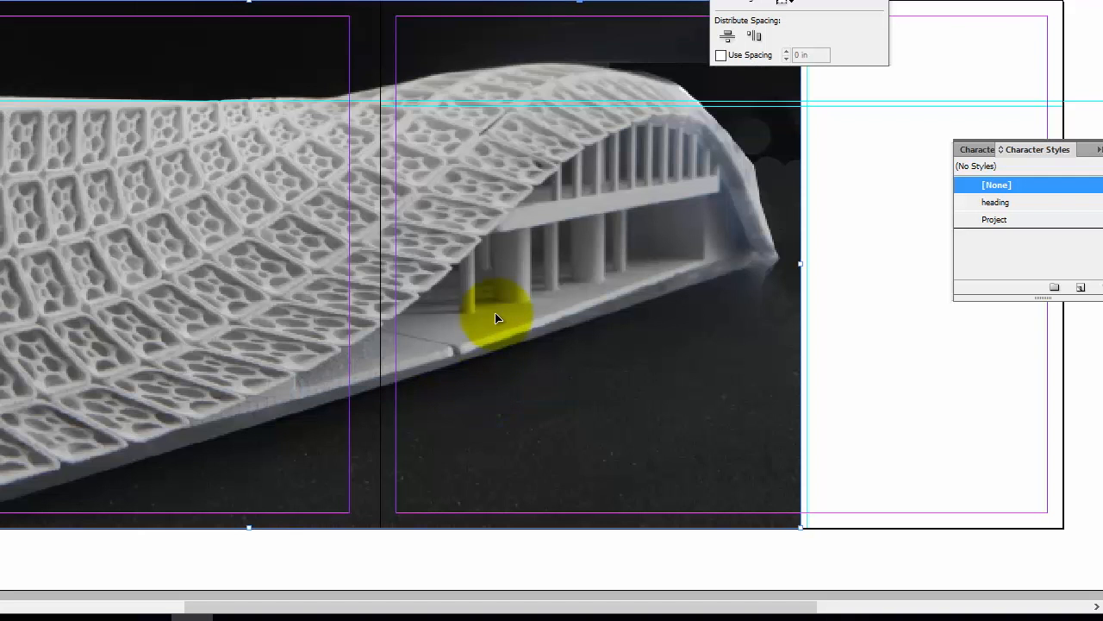
left_click(596, 156)
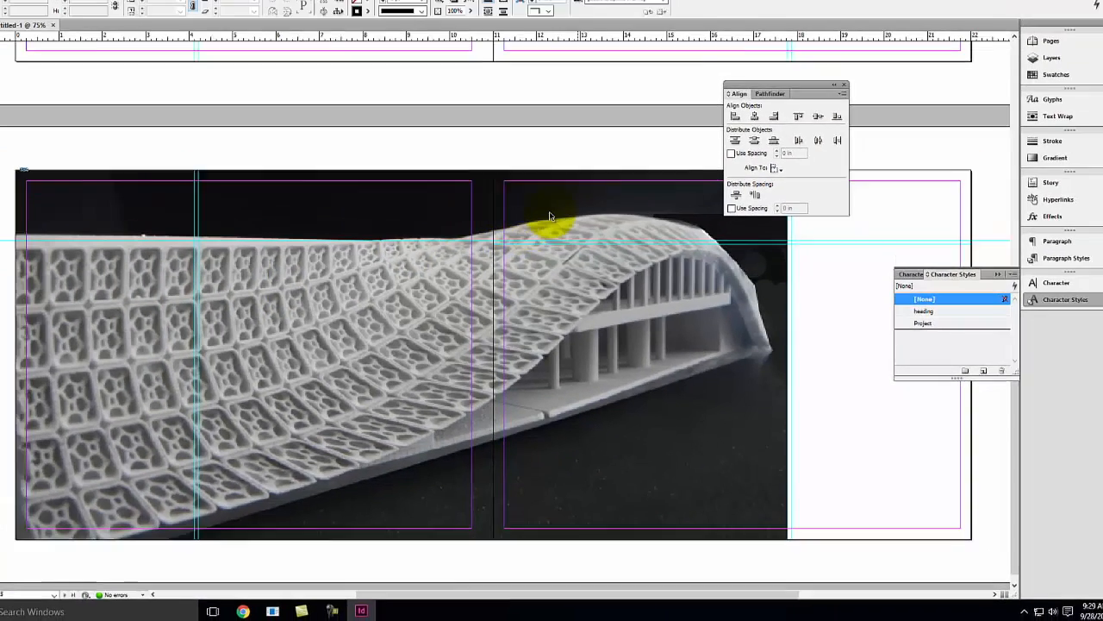
key("space")
left_click_drag(867, 276, 646, 298)
scroll(639, 268, "up", 5)
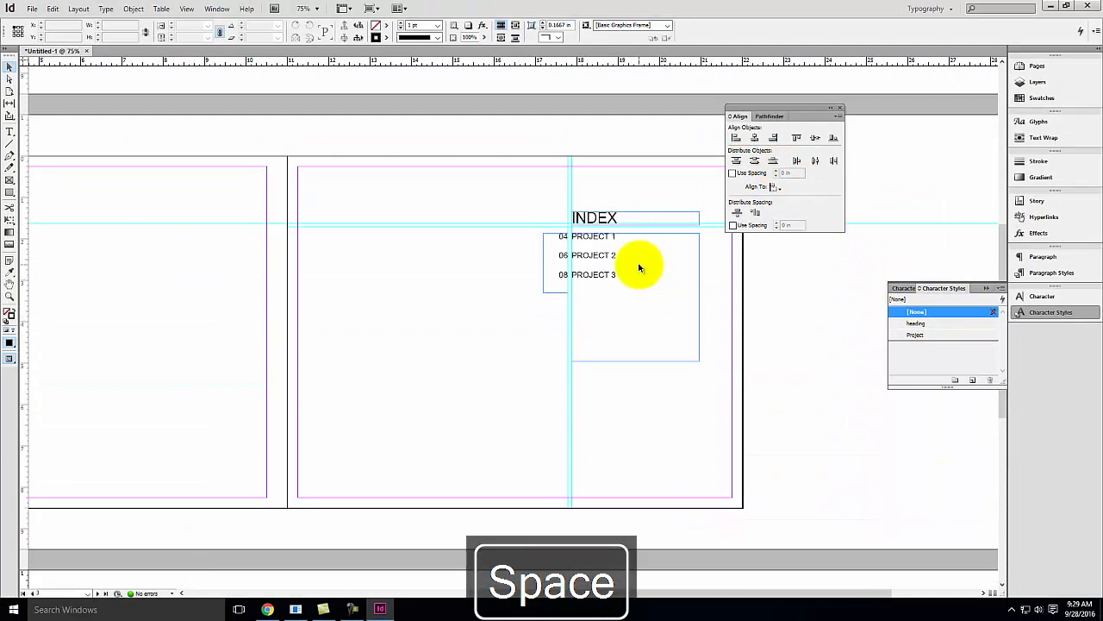
left_click(602, 211)
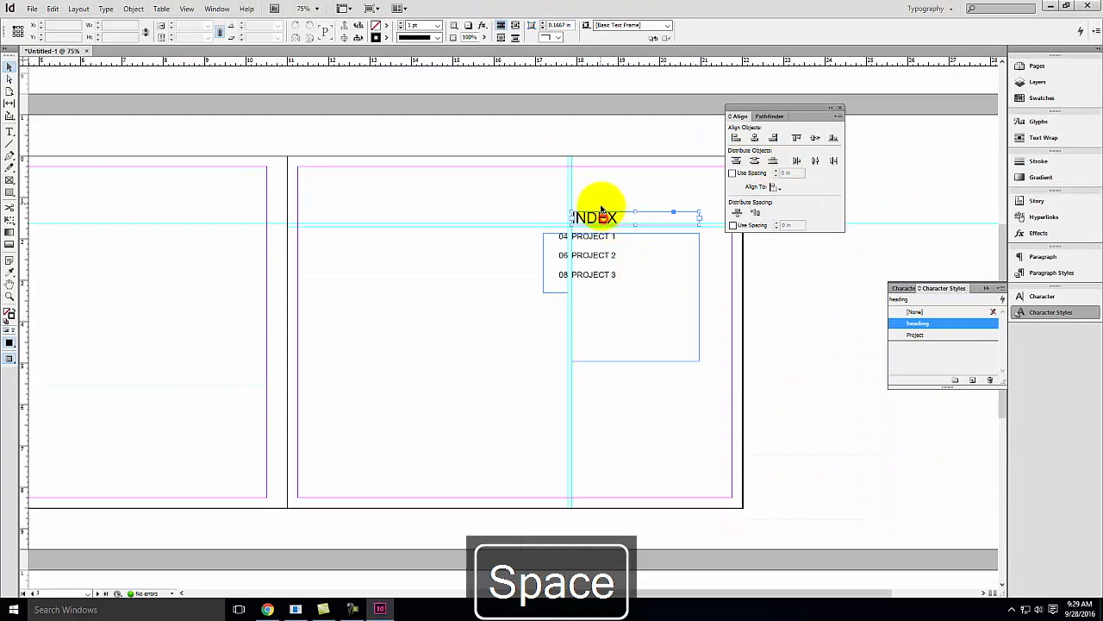
left_click(624, 255, "shift")
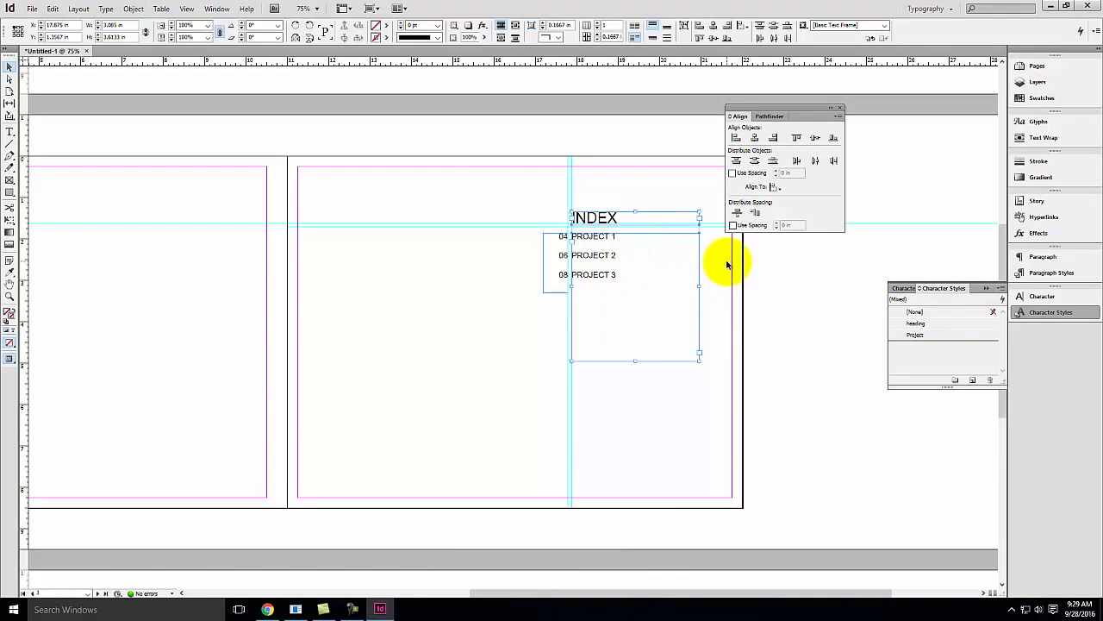
key("ctrl+c")
scroll(690, 236, "down", 5)
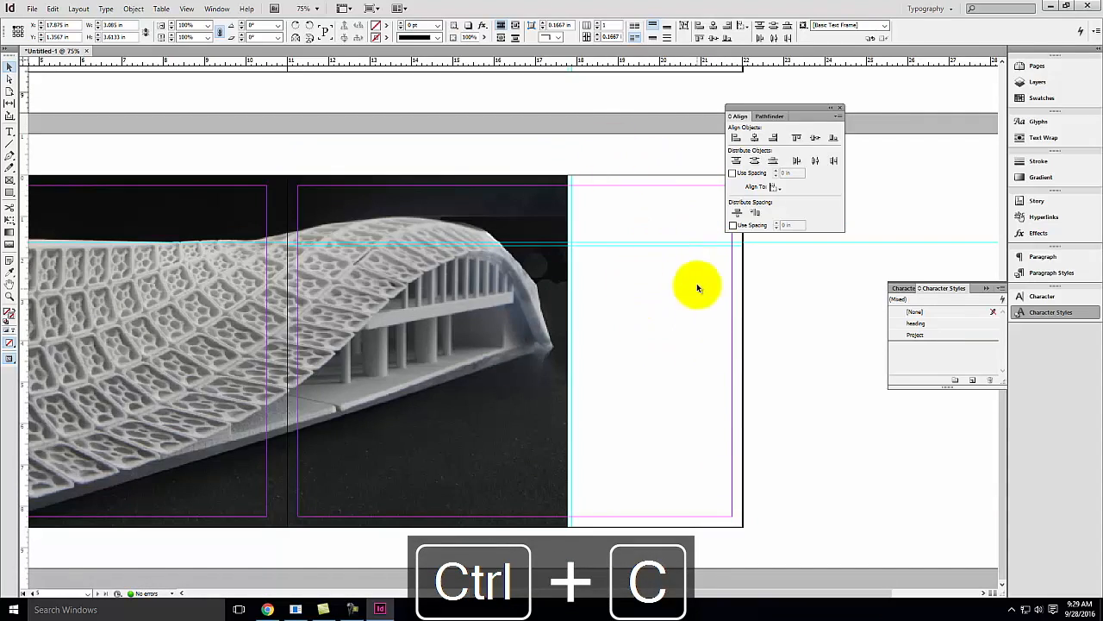
left_click(59, 8)
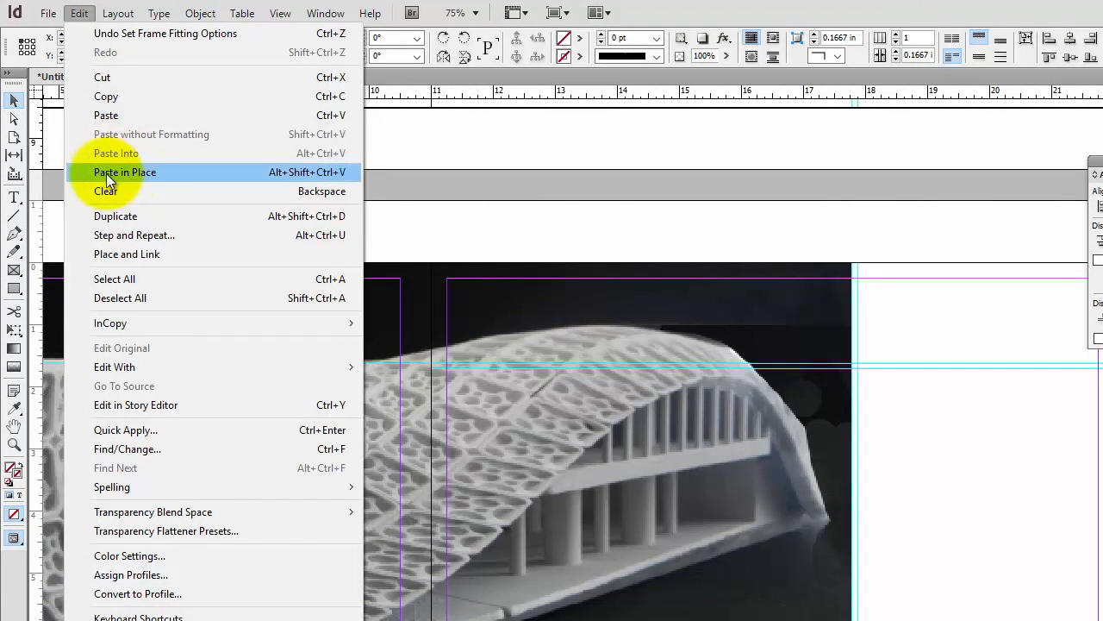
left_click(156, 171)
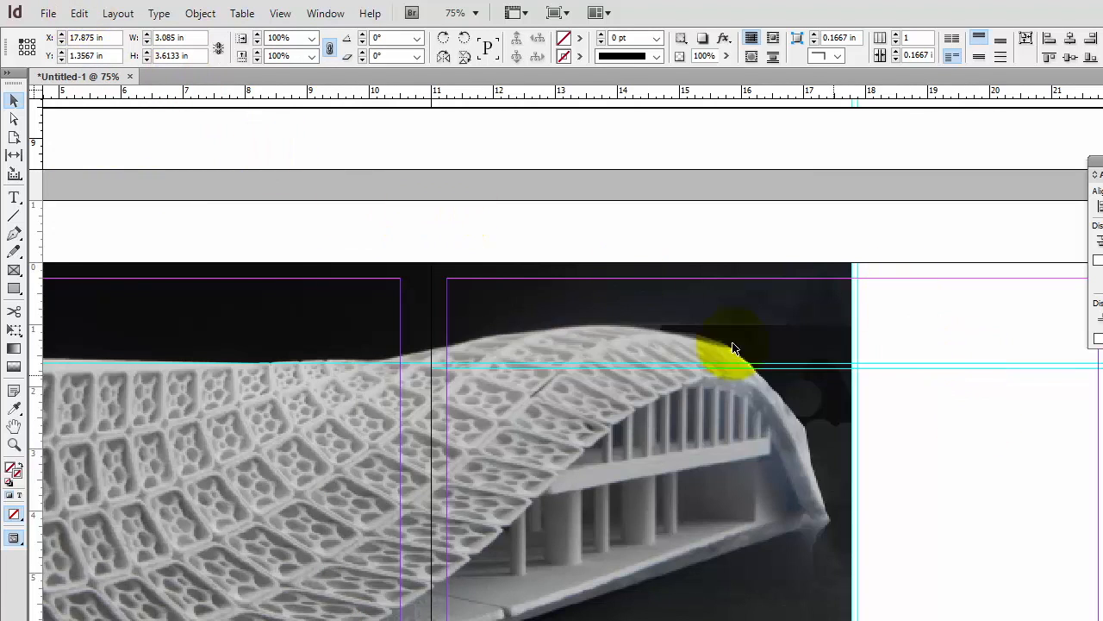
key("ctrl+z")
left_click(79, 12)
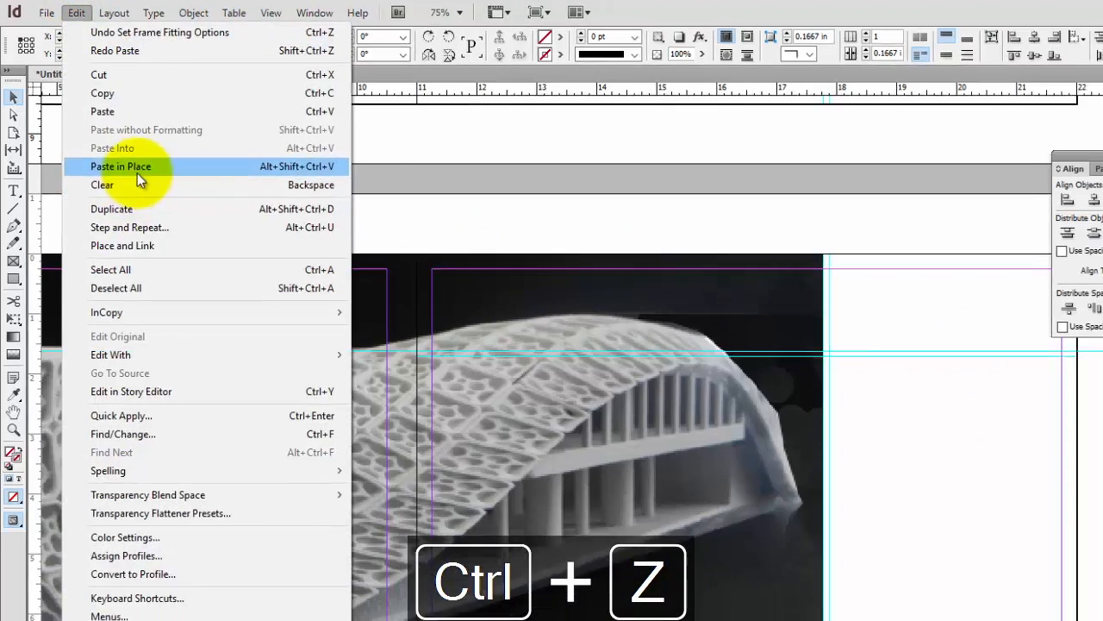
left_click(125, 171)
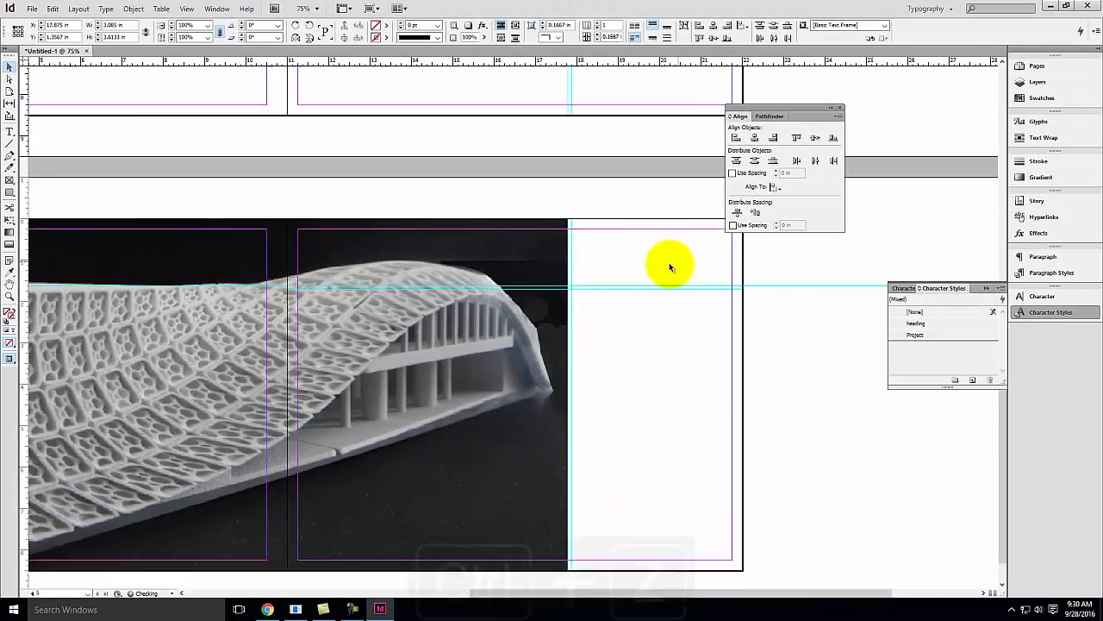
scroll(670, 265, "up", 6)
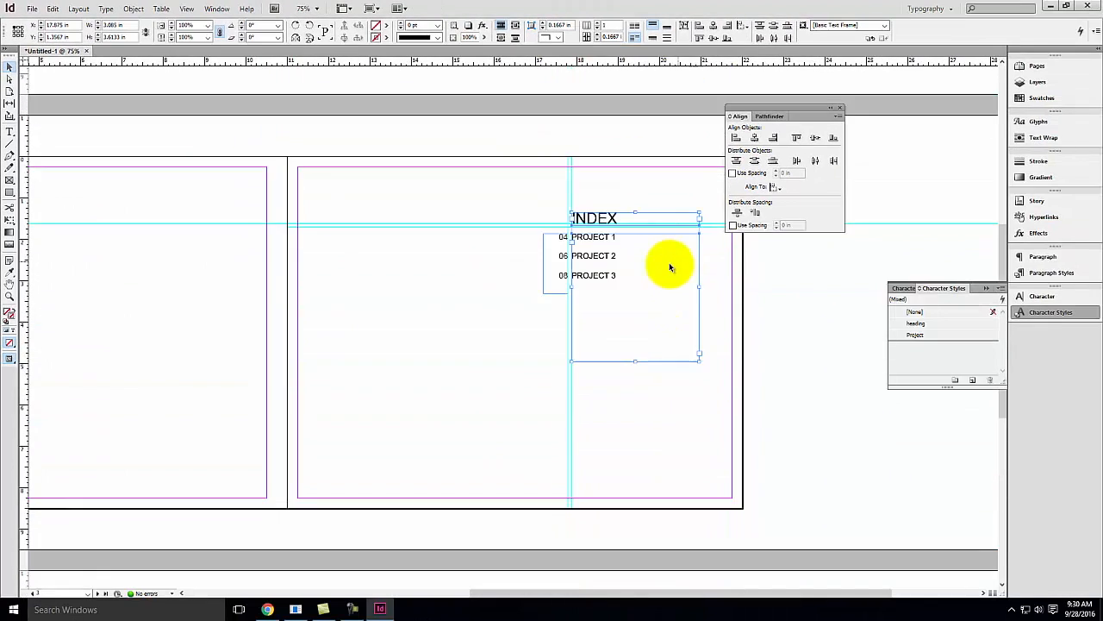
key("ctrl+z")
Copy the INDEX heading and project list frames and paste them in place on the project spread's right page
left_click(655, 196)
left_click(601, 219)
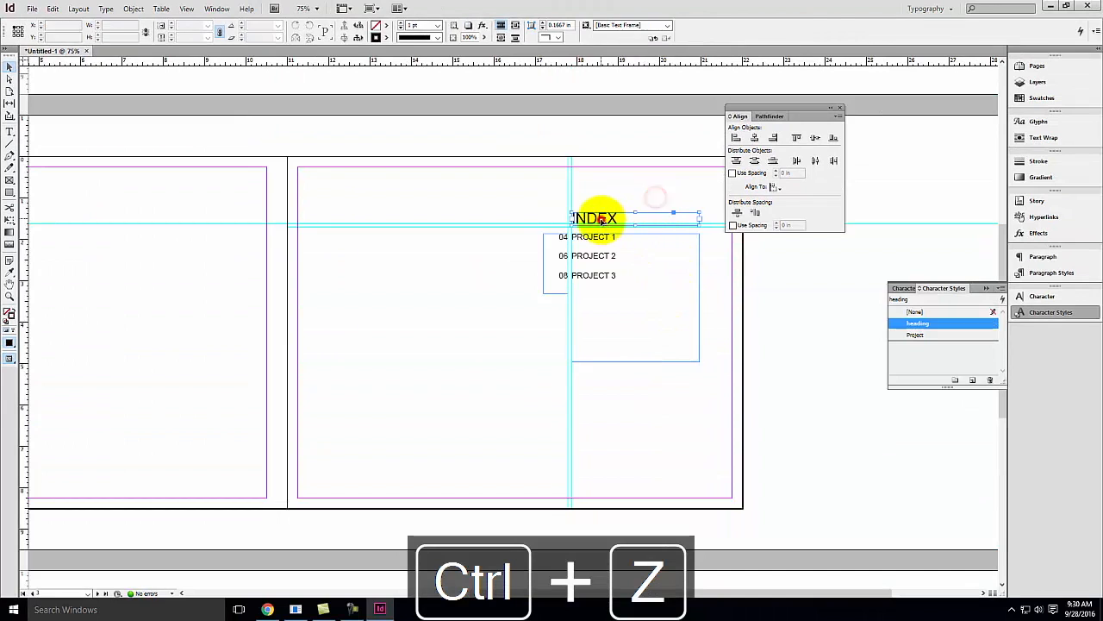
left_click(613, 271, "shift")
left_click(52, 9)
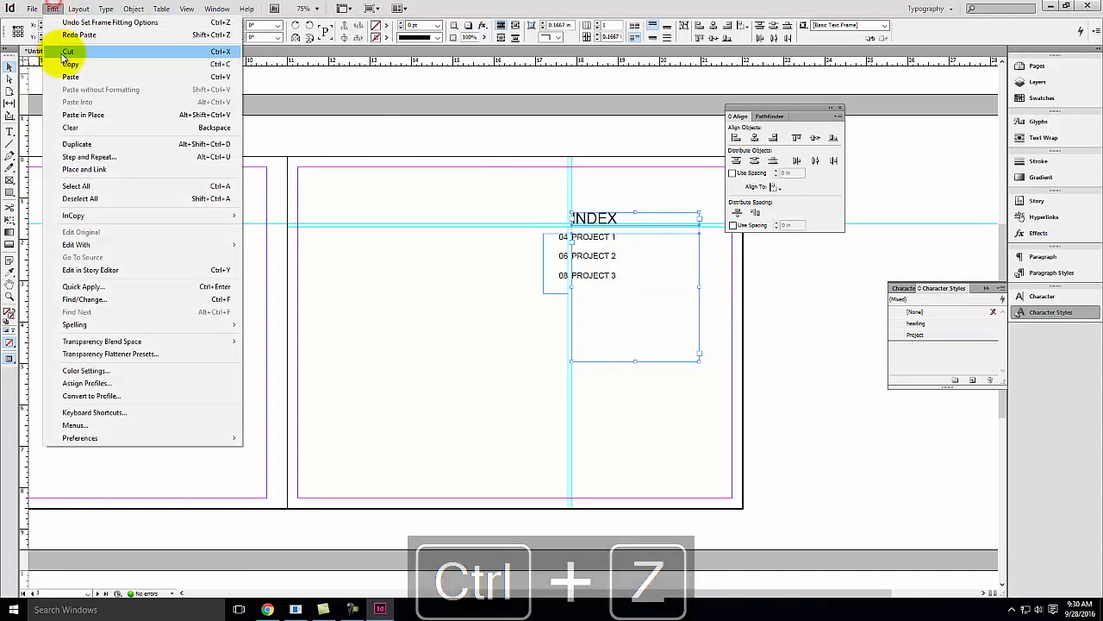
left_click(68, 63)
scroll(402, 216, "down", 5)
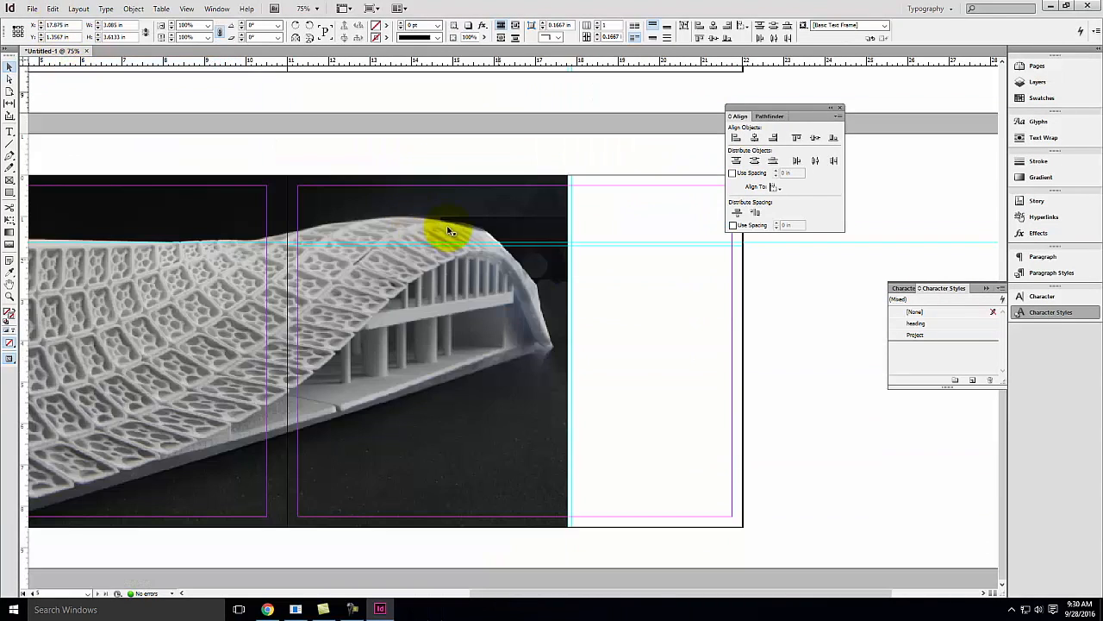
left_click(635, 273)
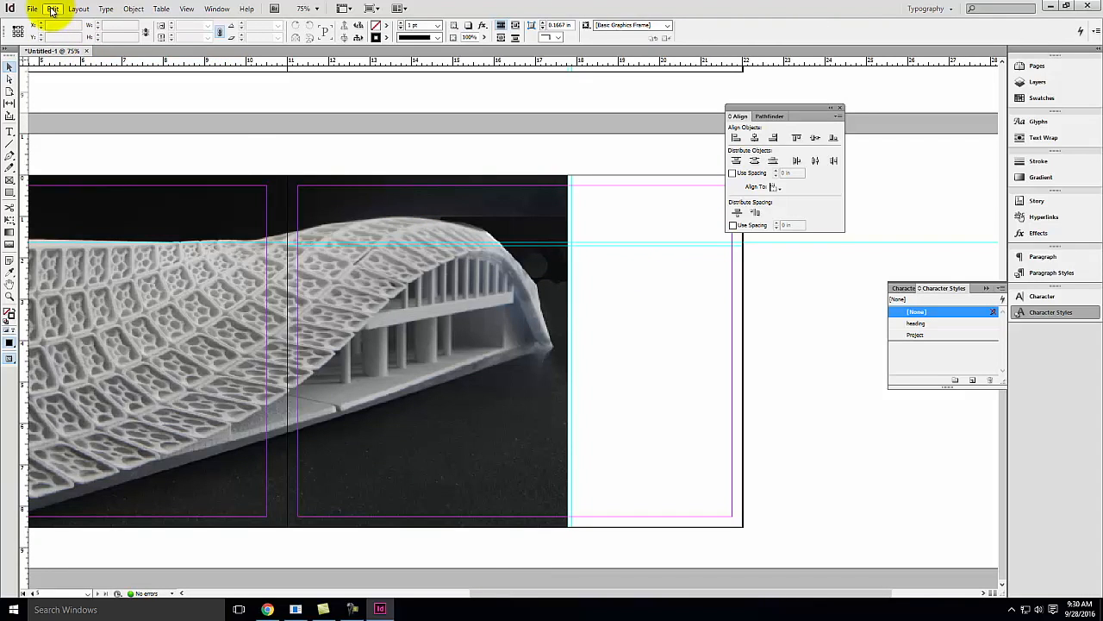
left_click(53, 8)
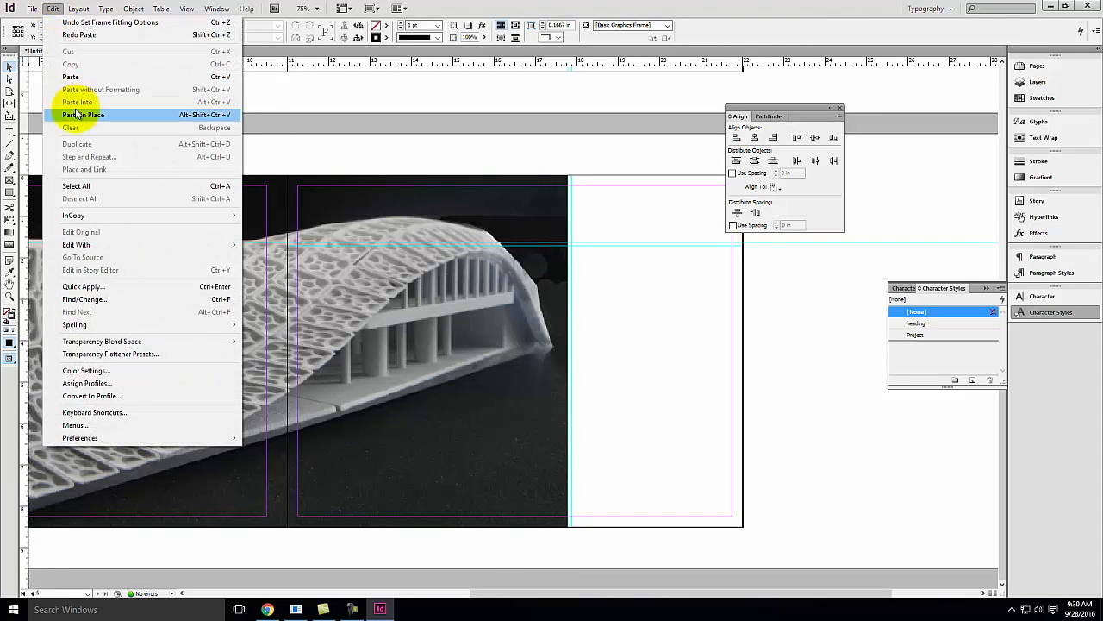
left_click(76, 114)
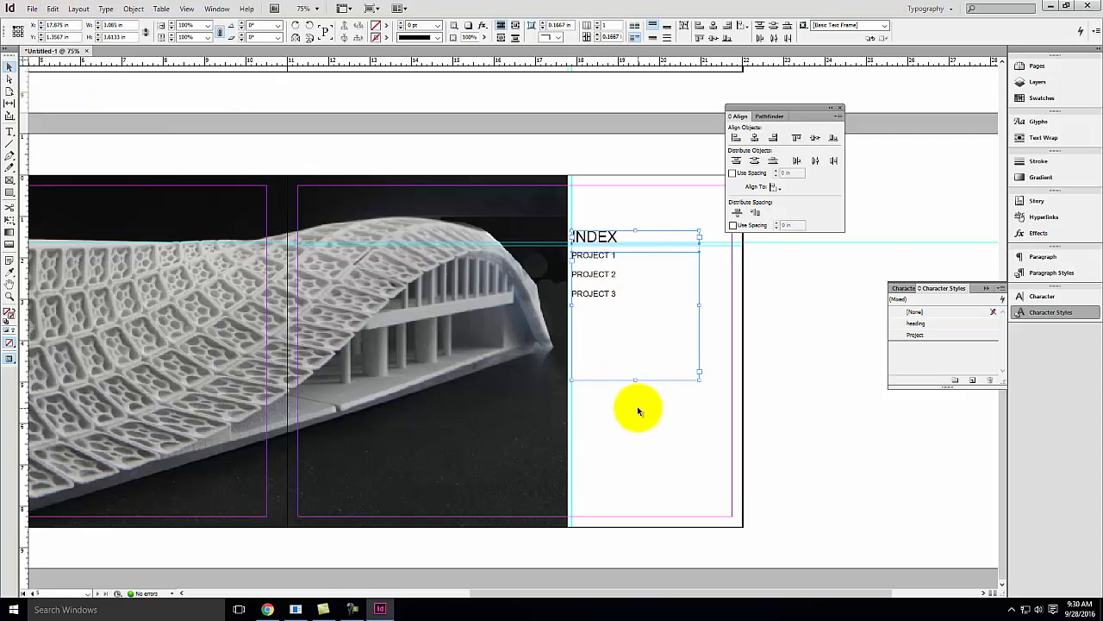
Replace the pasted INDEX heading text with PROJECT 1
left_click(648, 438)
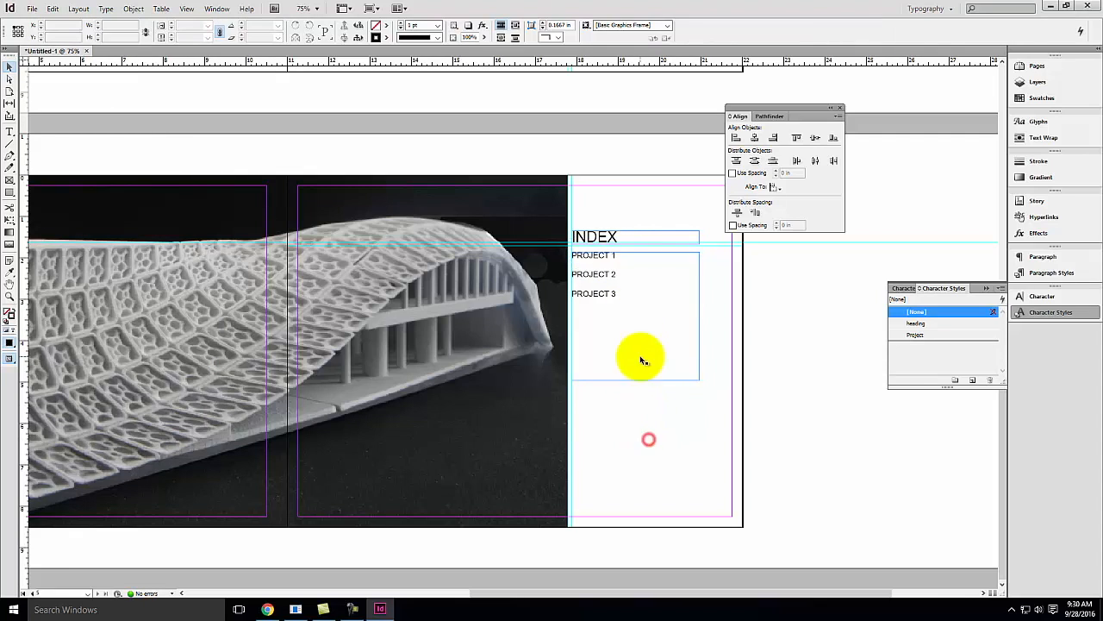
double_click(612, 242)
key("ctrl+a")
type("PR")
key("Caps_Lock")
type("OJECT 1")
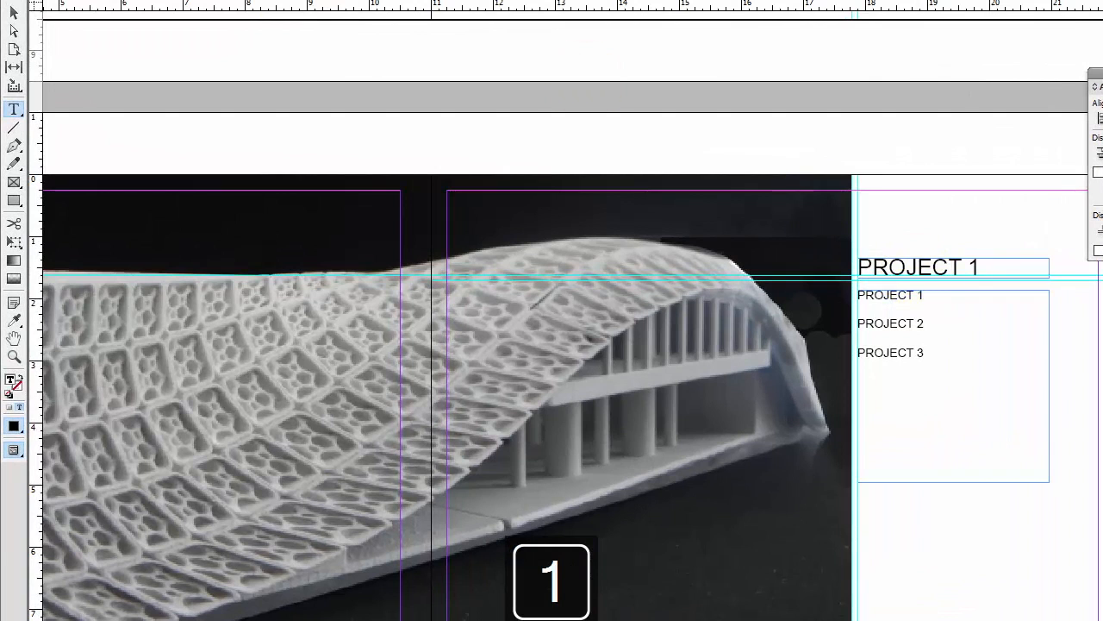
left_click(180, 54)
key("space")
left_click_drag(169, 54, 997, 542)
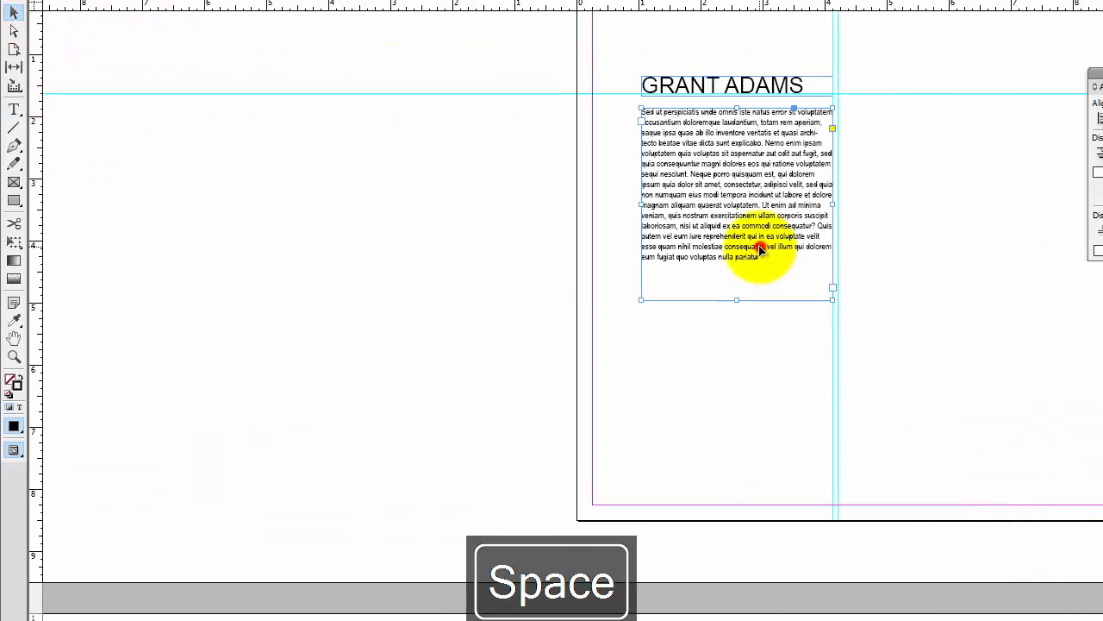
key("ctrl+a")
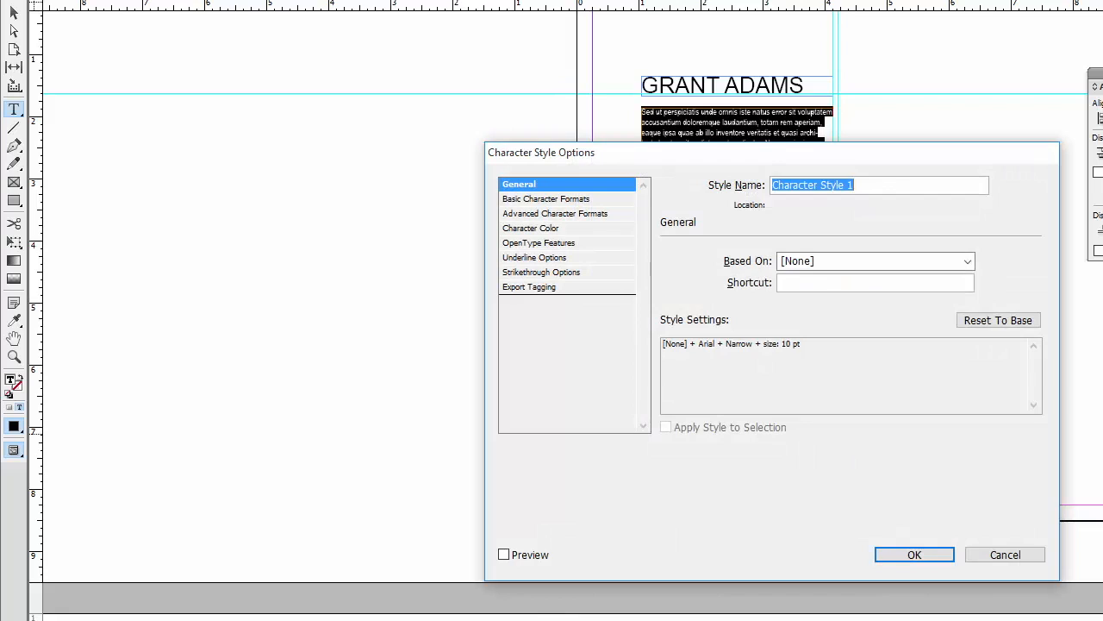
type("Y")
key("BackSpace")
key("BackSpace")
key("BackSpace")
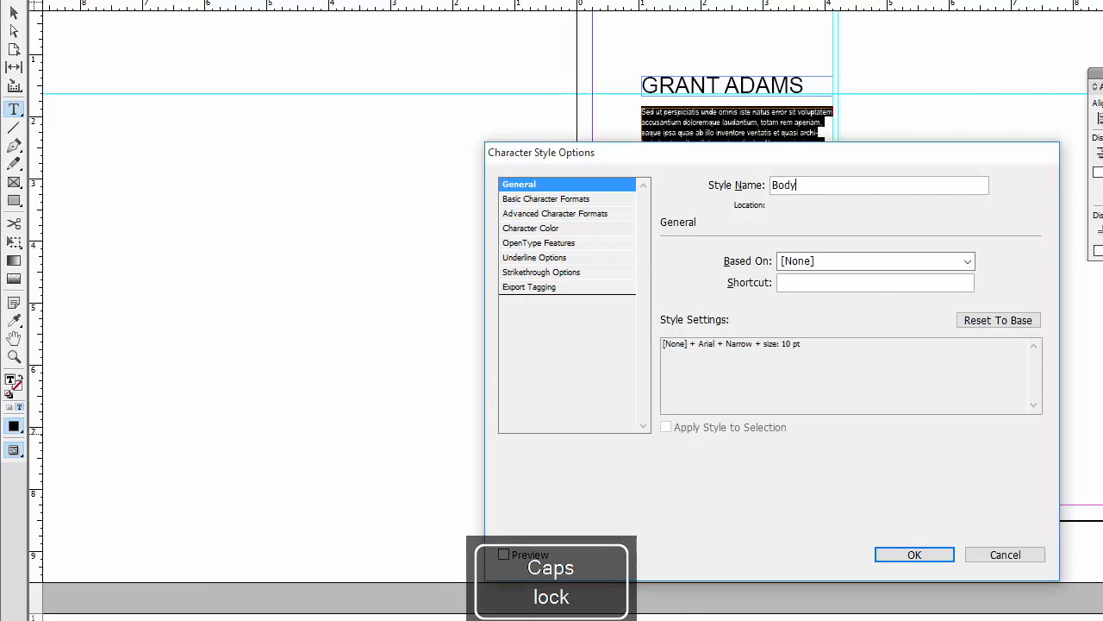
key("Return")
key("ctrl+x")
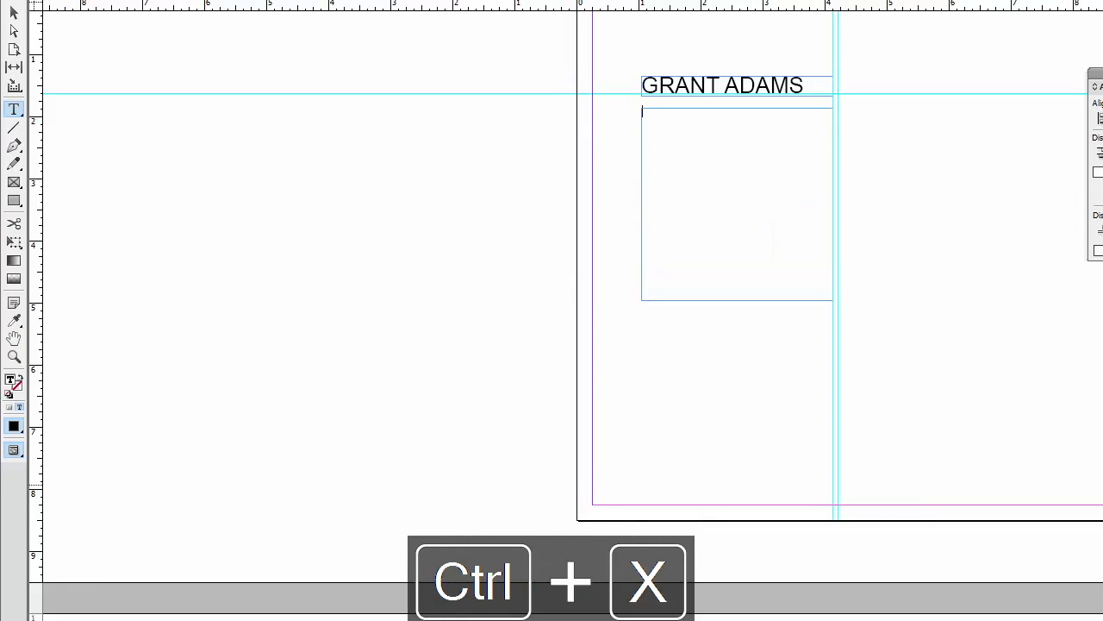
key("ctrl+z")
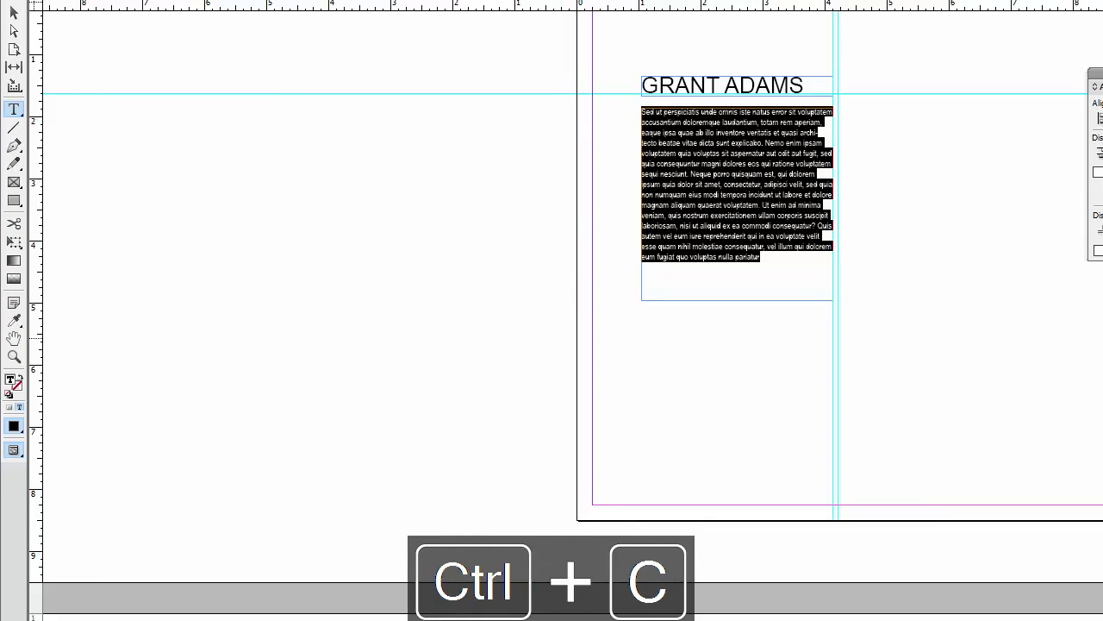
left_click(11, 12)
key("space")
left_click_drag(786, 312, 272, 146)
left_click_drag(907, 310, 481, 105)
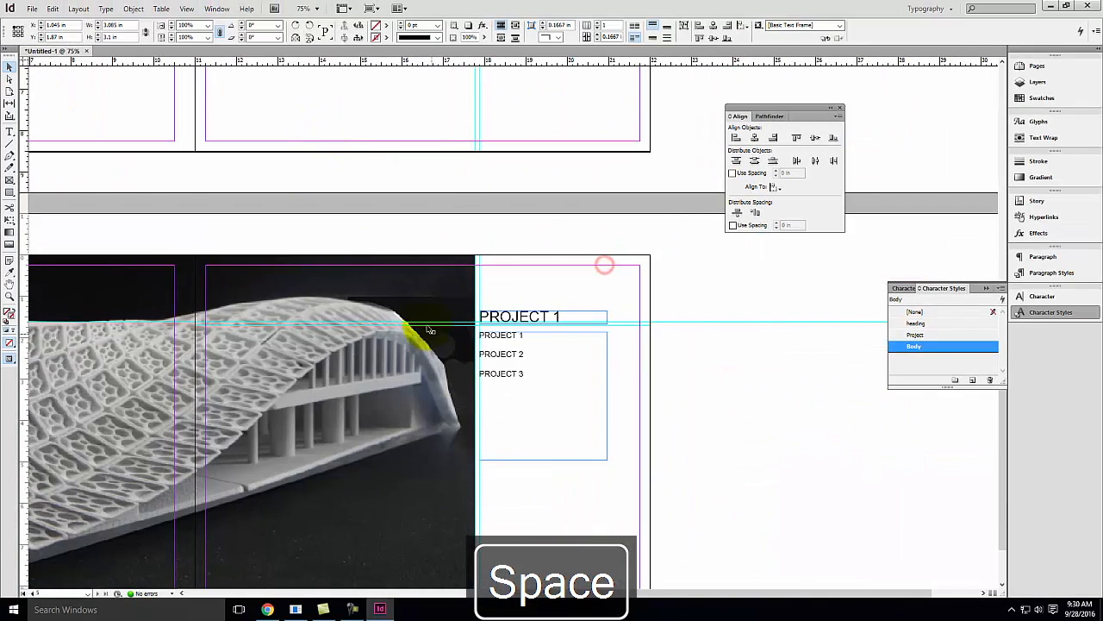
double_click(530, 377)
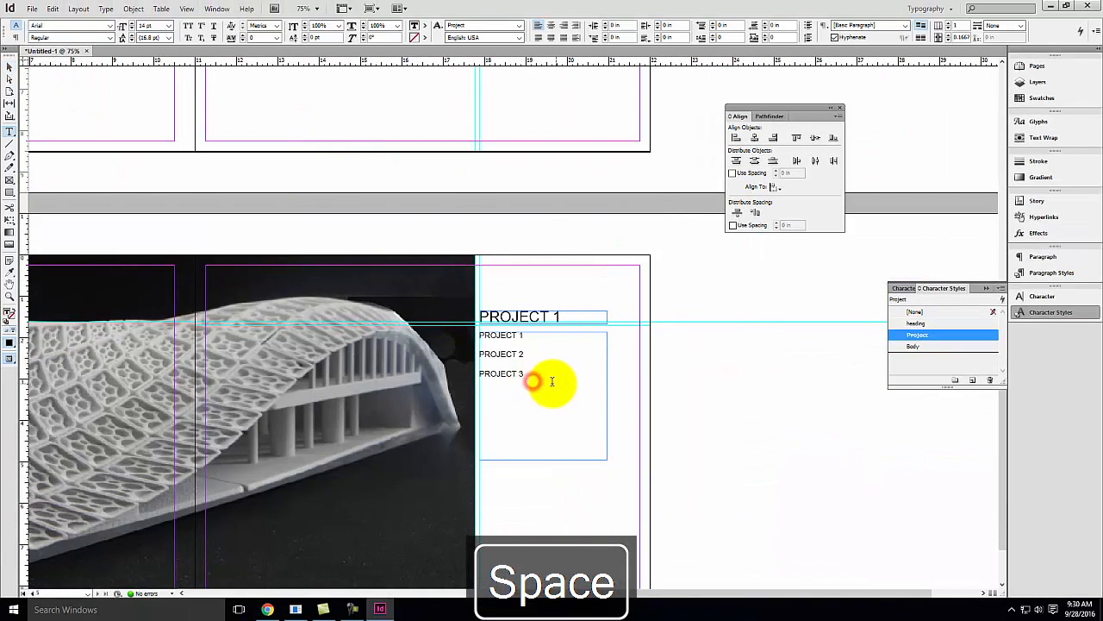
key("ctrl+a")
key("ctrl+v")
left_click(10, 67)
left_click(368, 123)
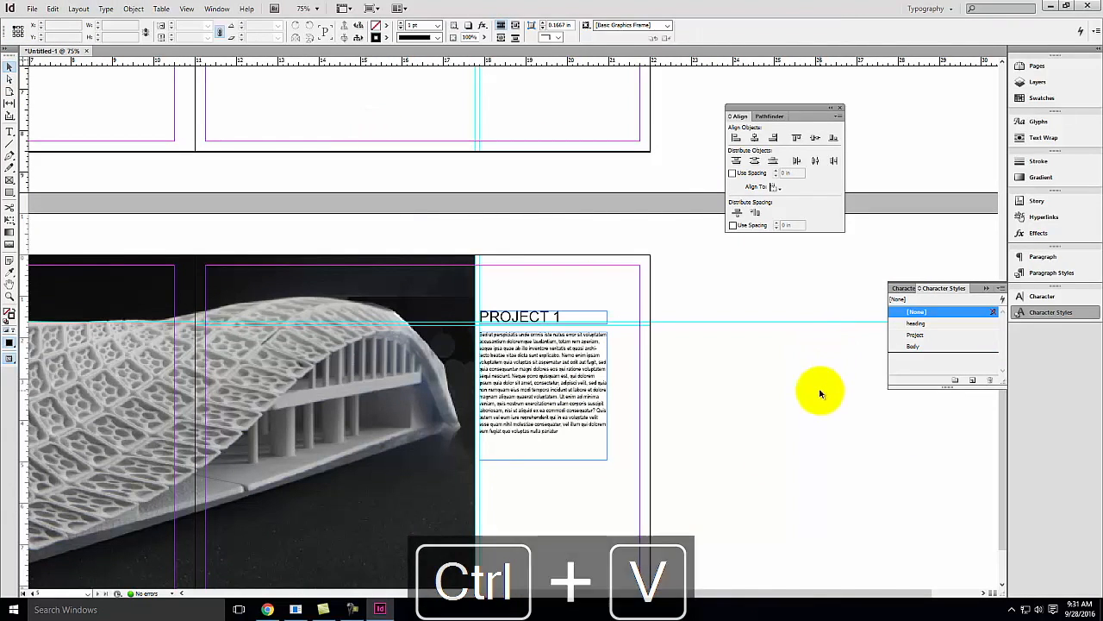
key("ctrl+minus")
key("ctrl+minus")
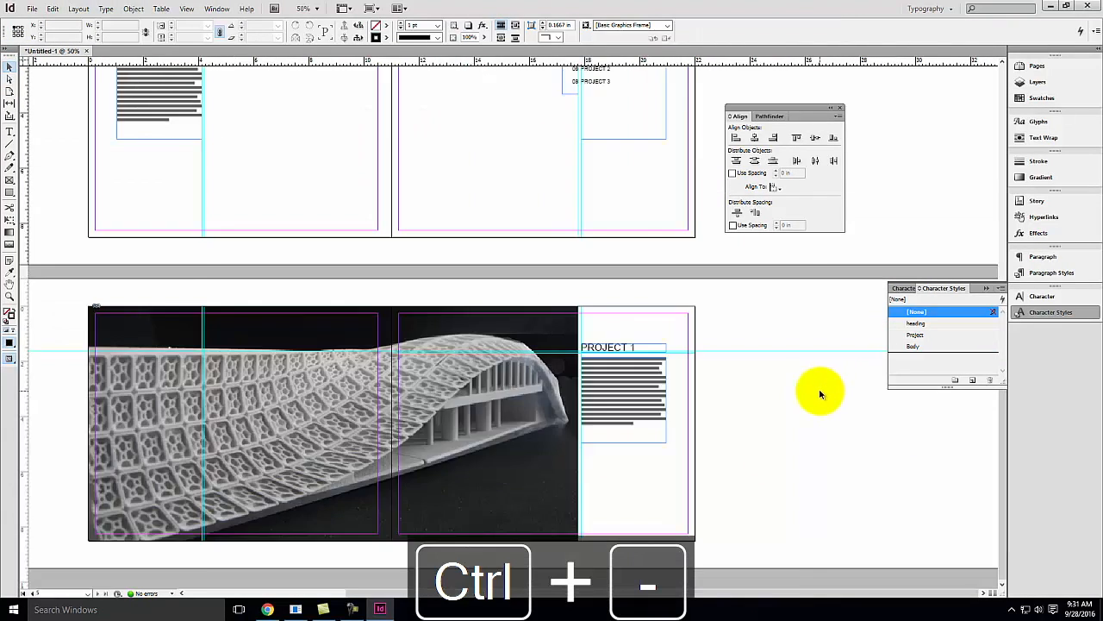
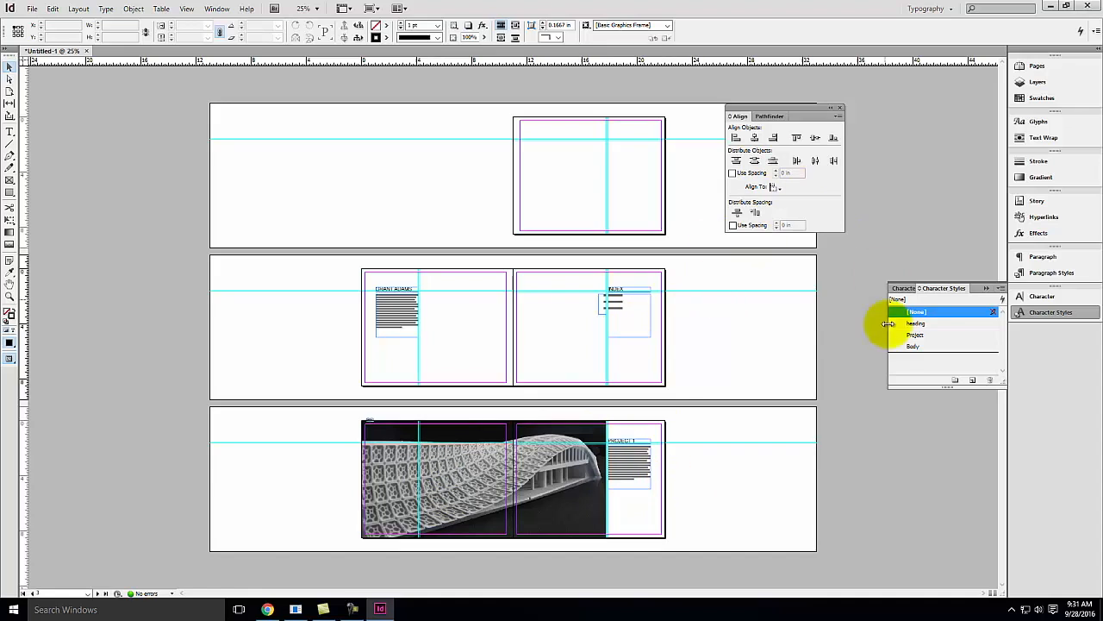
Add two new pages forming a blank spread after the Project 1 spread
left_click(1054, 66)
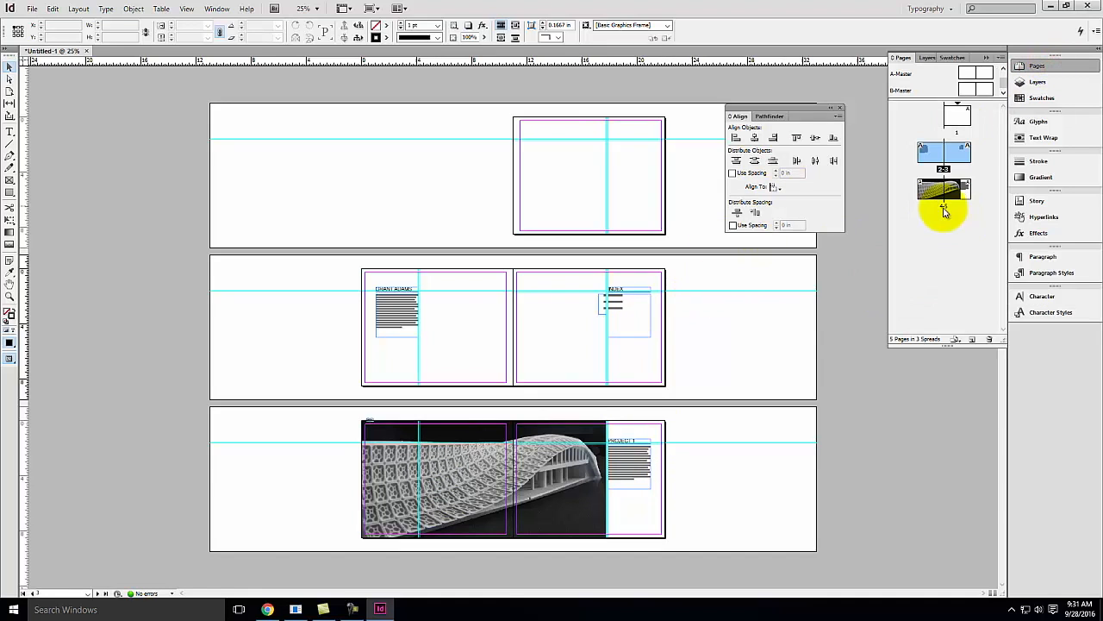
left_click(971, 342)
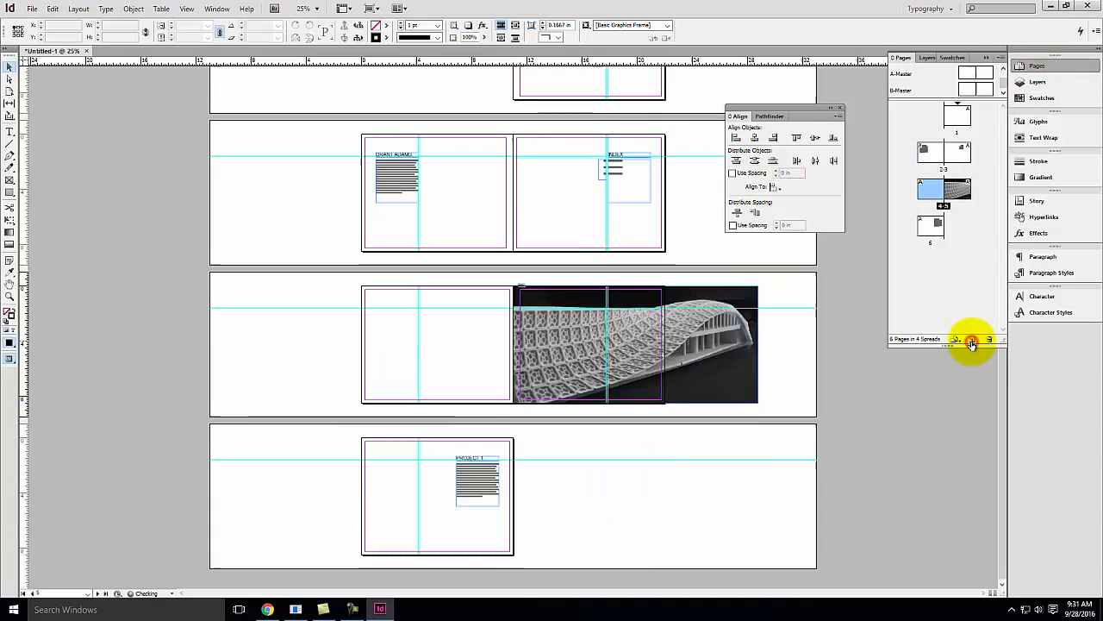
left_click(971, 342)
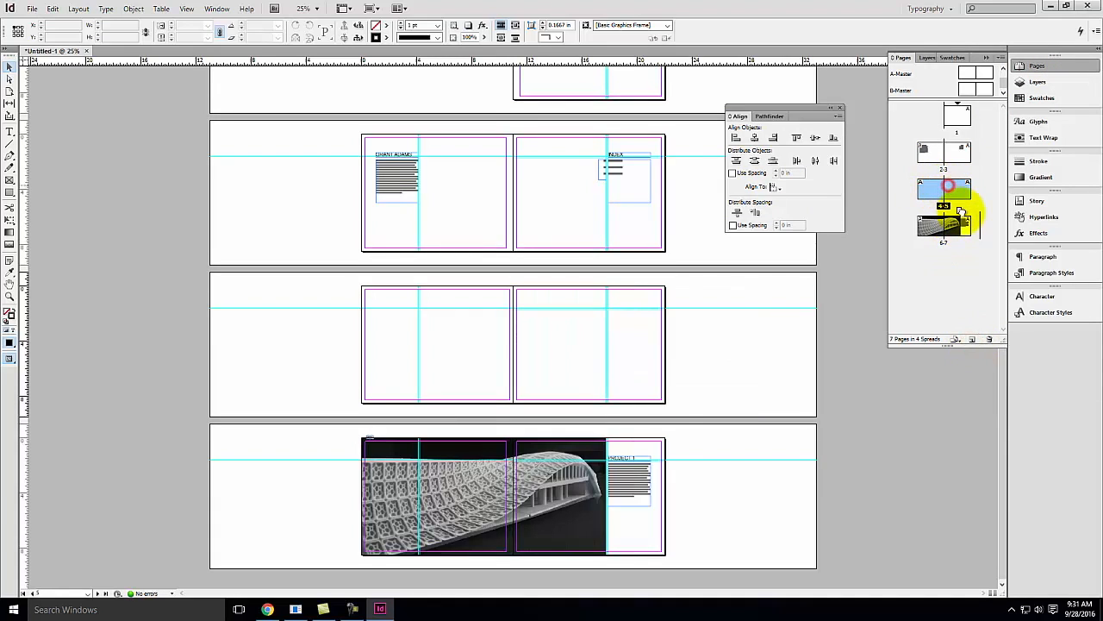
left_click_drag(972, 242, 971, 244)
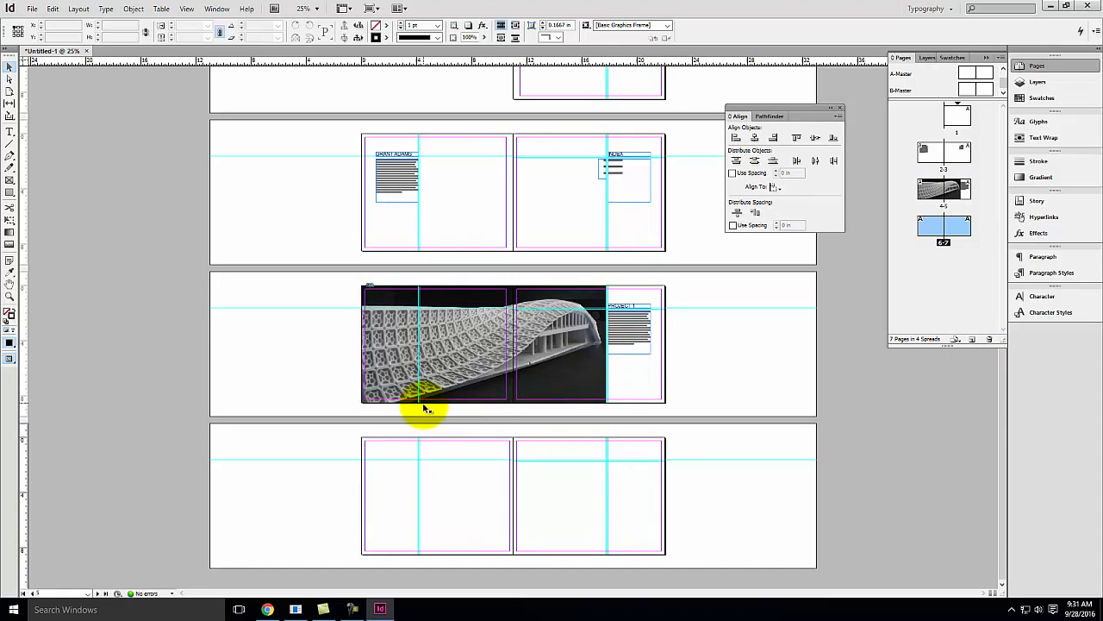
Draw rectangle frames on the new spread: one in the left page's first column and one spanning the middle columns
left_click(405, 471)
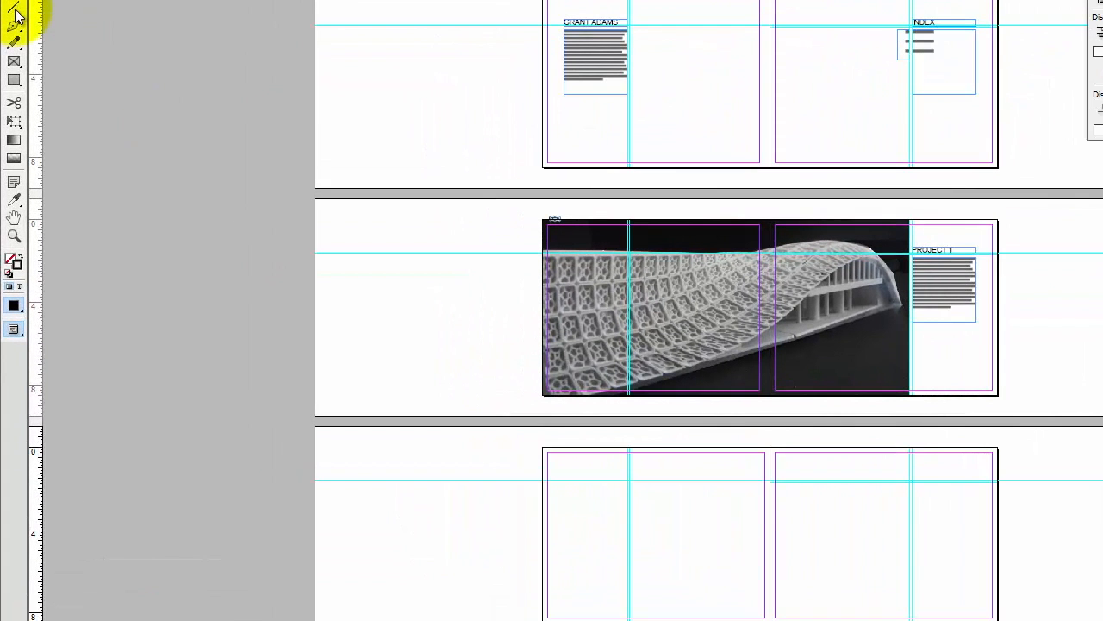
left_click(15, 60)
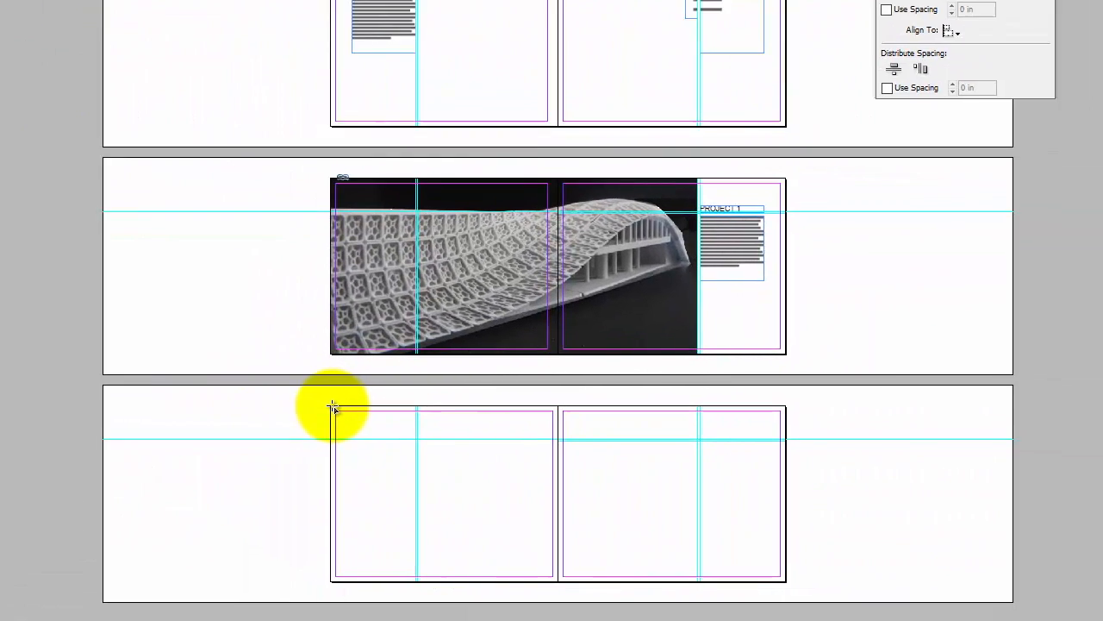
left_click_drag(532, 447, 615, 620)
left_click_drag(203, 553, 205, 539)
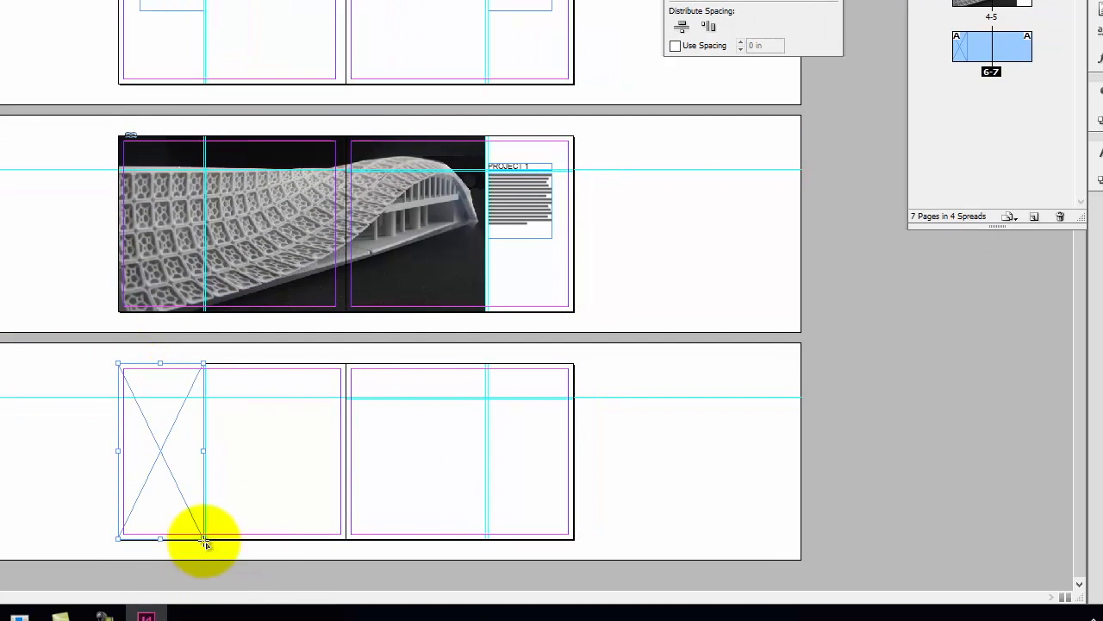
left_click_drag(207, 360, 487, 535)
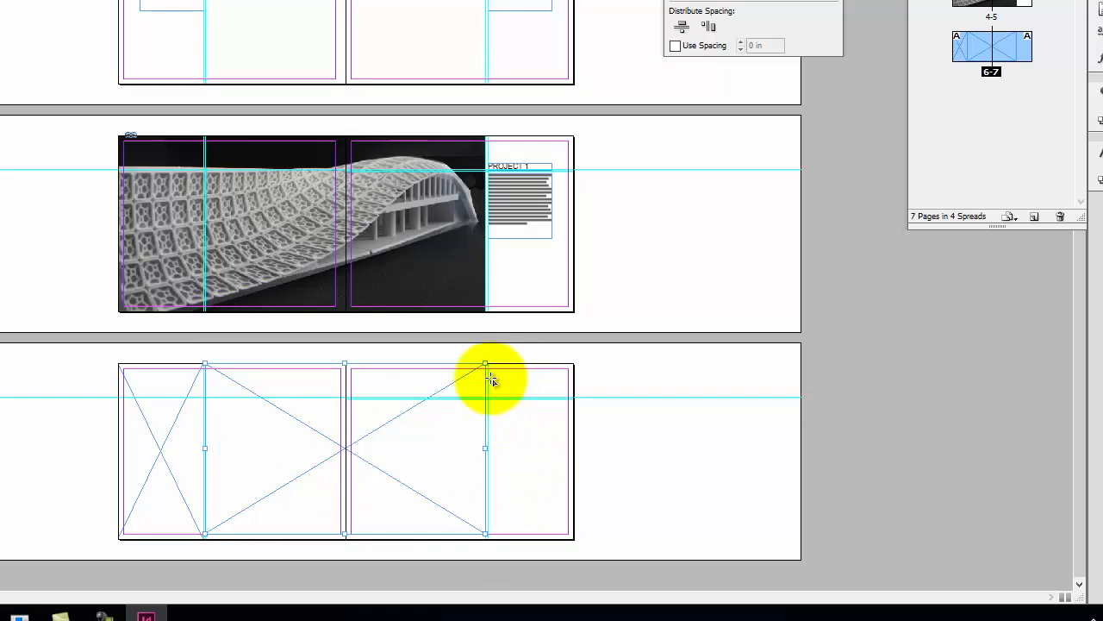
Draw a third rectangle frame filling the right page's last column
key("ctrl+equal")
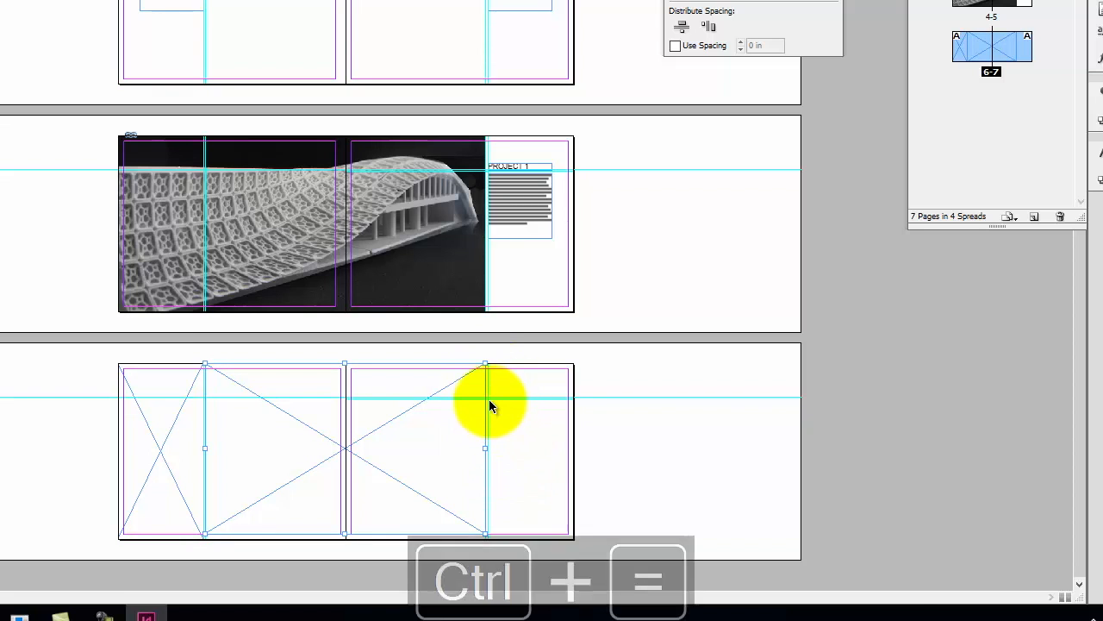
key("space")
left_click_drag(516, 332, 284, 339)
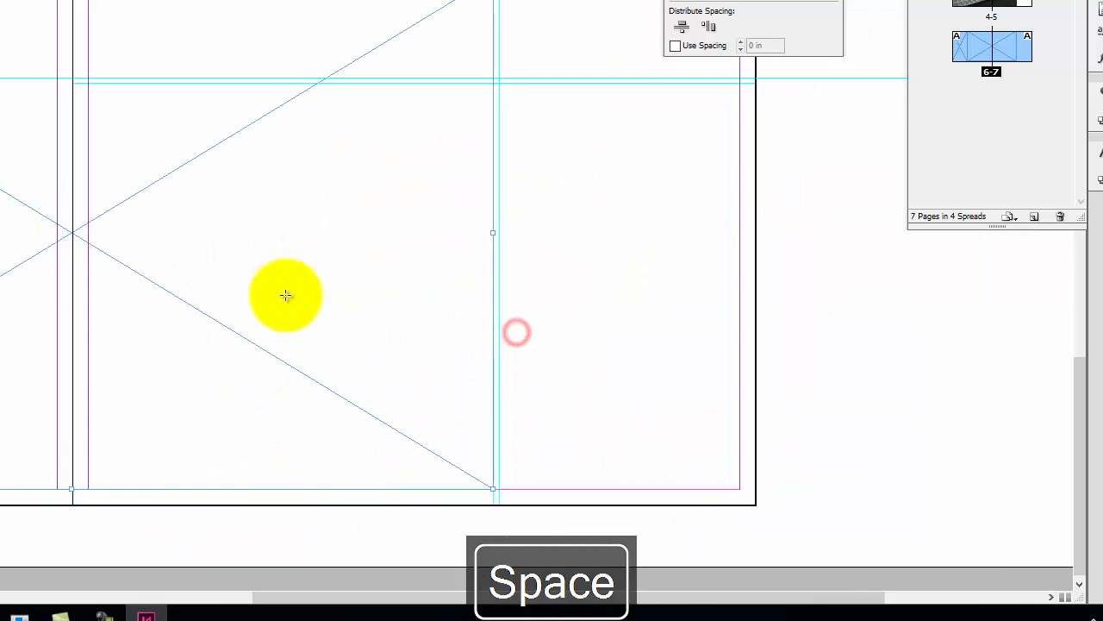
left_click_drag(500, 84, 756, 503)
left_click_drag(368, 303, 421, 293)
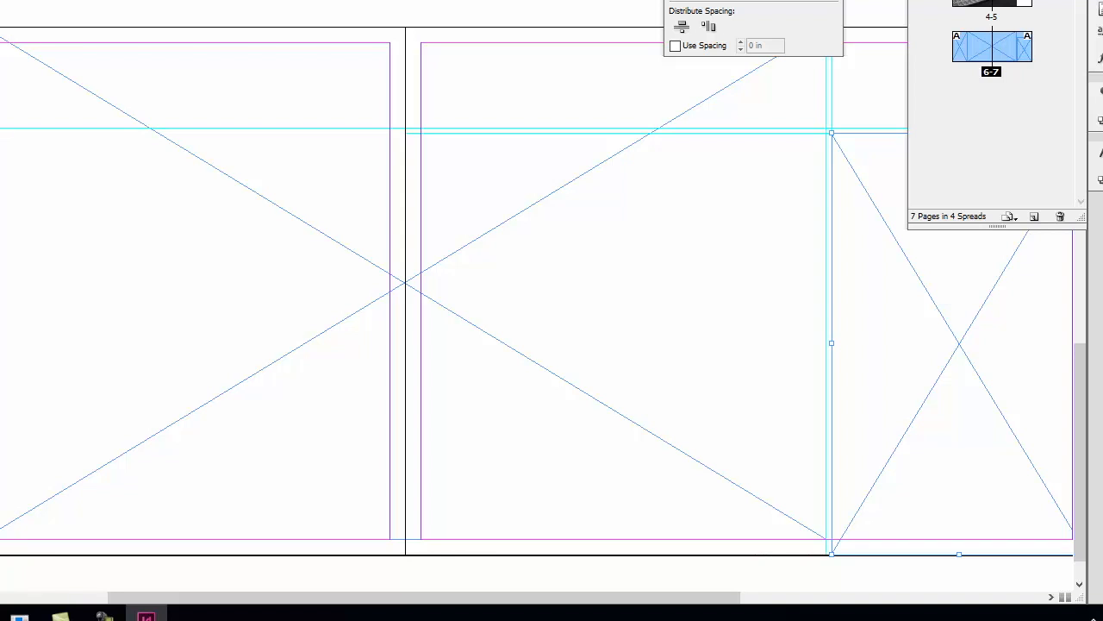
Switch to Chrome and search Google Images for architectural drawing
left_click(268, 609)
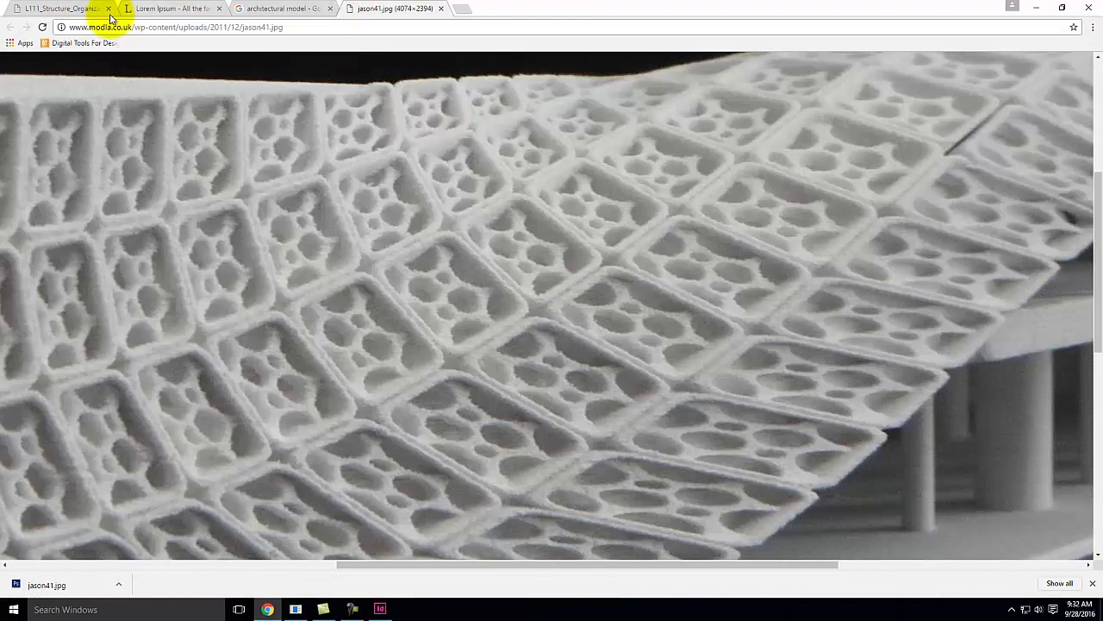
left_click(365, 26)
type("images")
key("Return")
type("architectru")
type("a")
key("BackSpace")
key("BackSpace")
key("BackSpace")
type("ural draw")
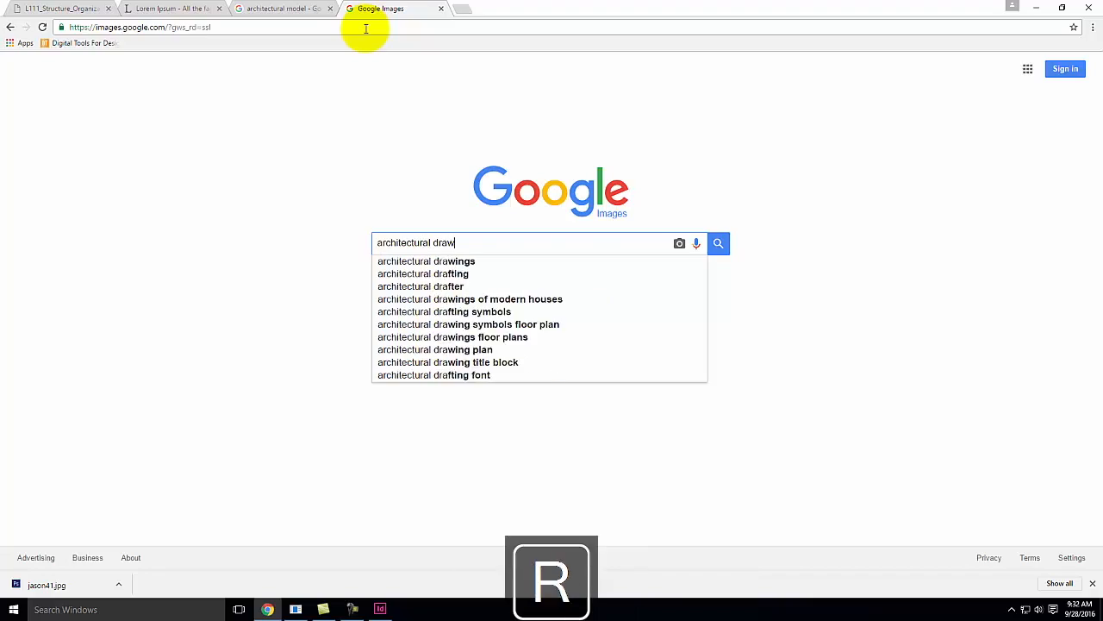
type("ing")
key("Return")
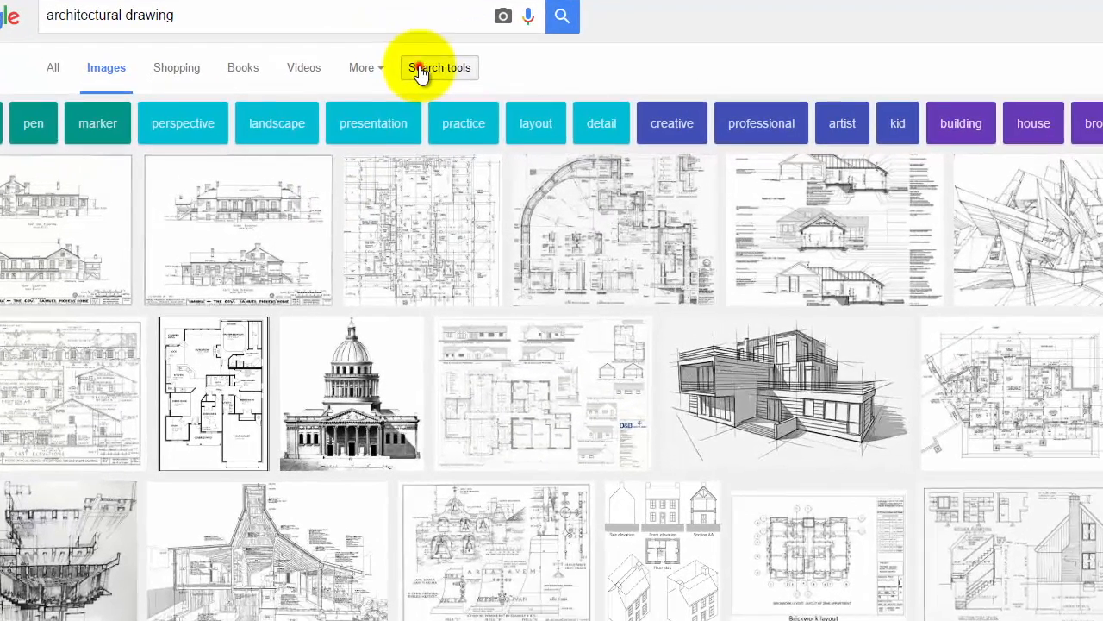
Filter the image results to sizes larger than 2 MP
left_click(420, 71)
left_click(450, 115)
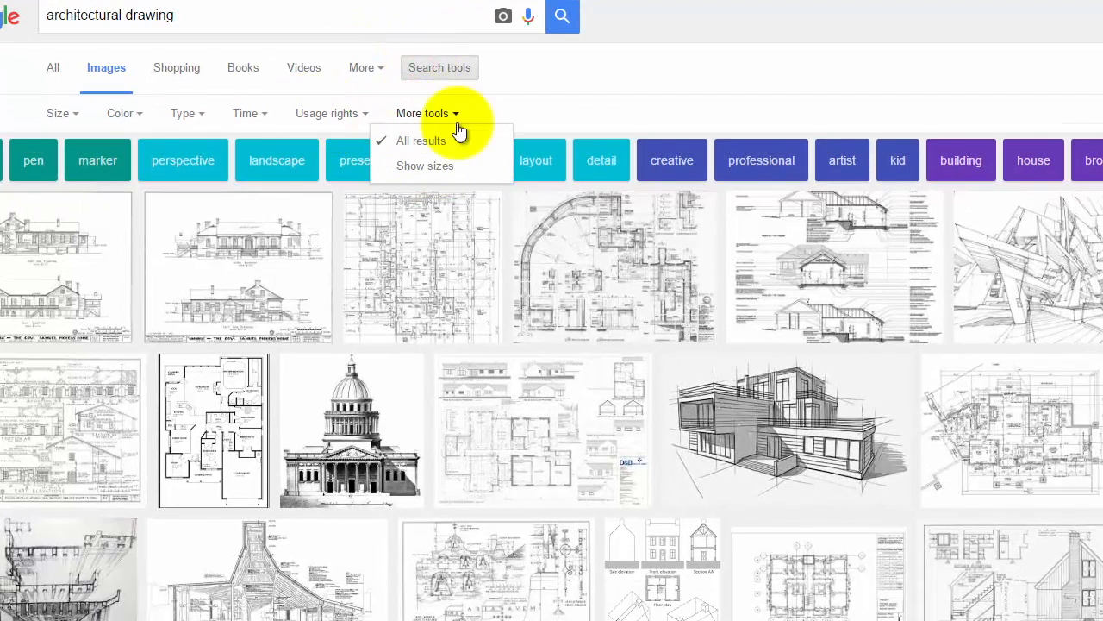
left_click(435, 67)
left_click(438, 69)
left_click(57, 113)
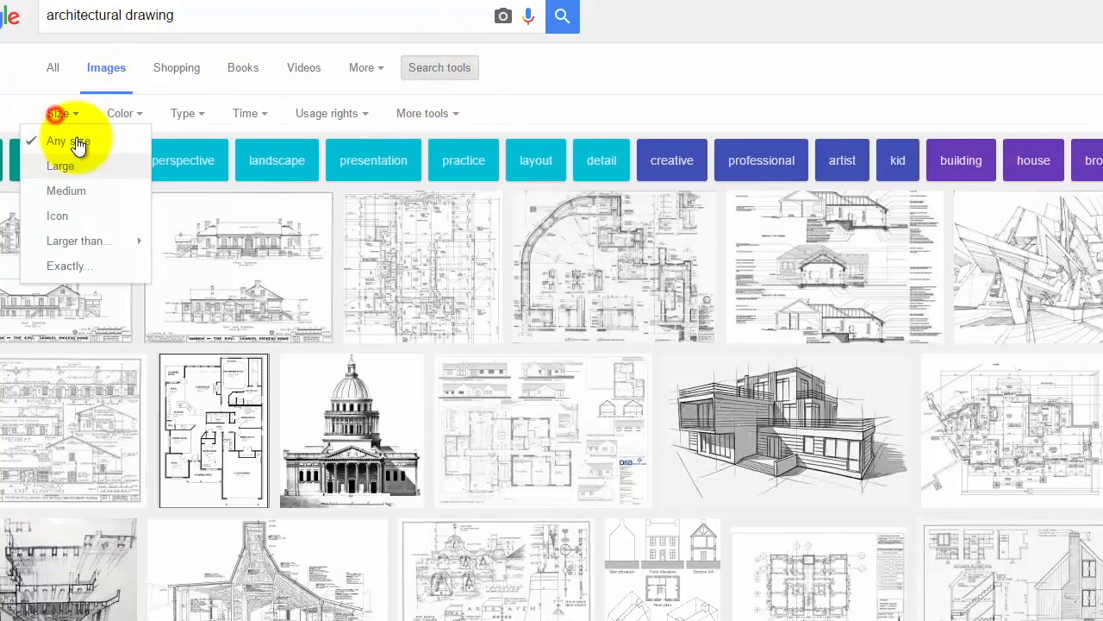
mouse_move(83, 243)
left_click(259, 286)
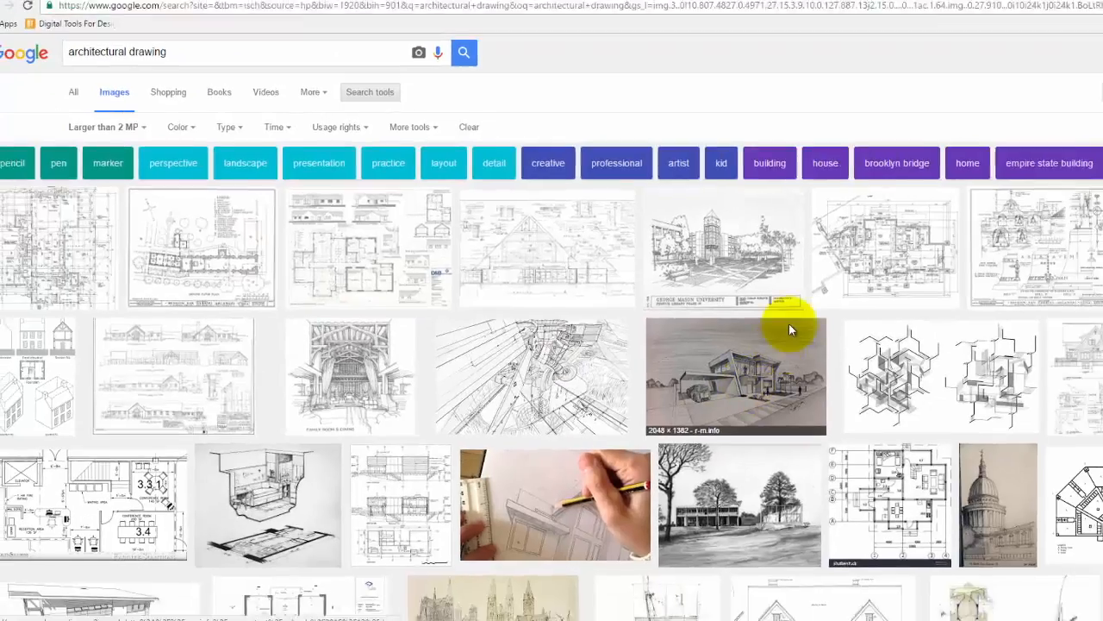
Open the full-size version of a house drawing from the results
scroll(980, 374, "down", 1)
scroll(589, 345, "down", 3)
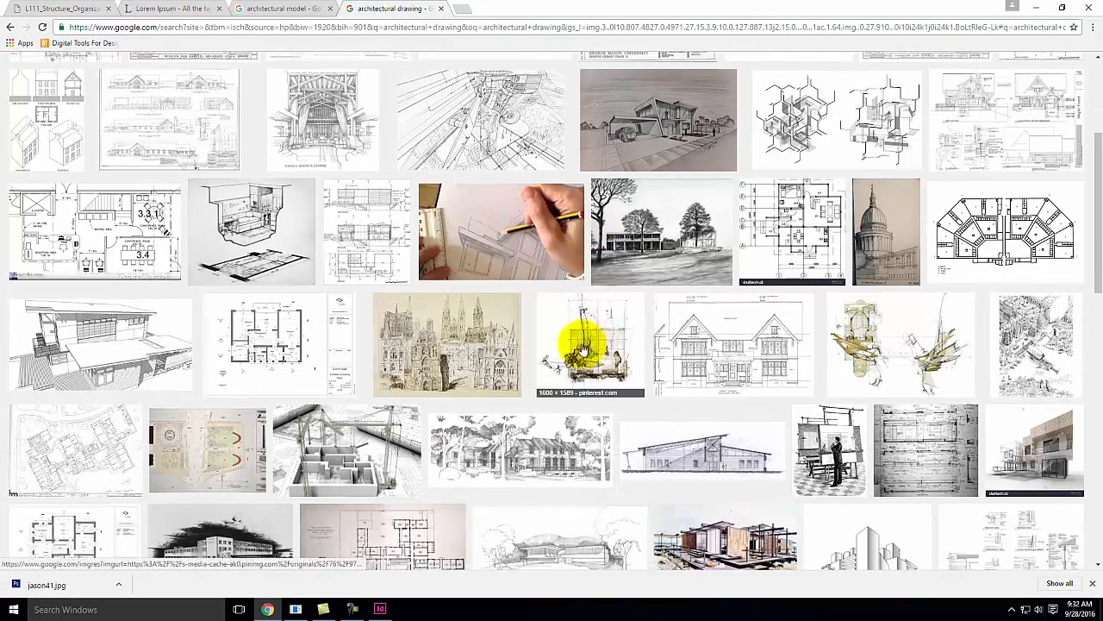
left_click(112, 353)
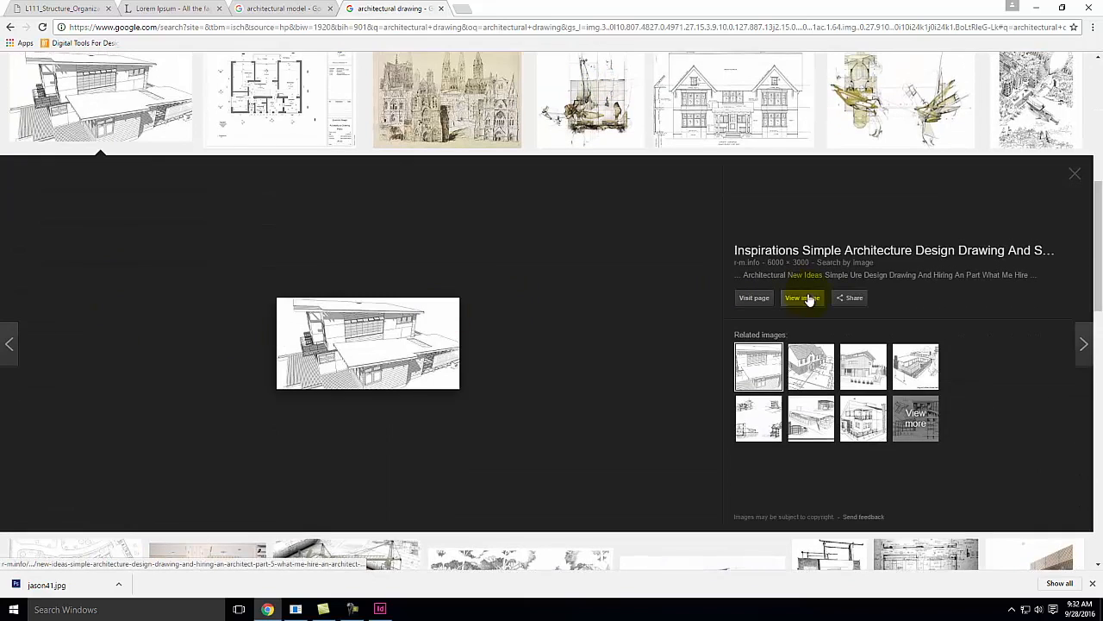
left_click(791, 299)
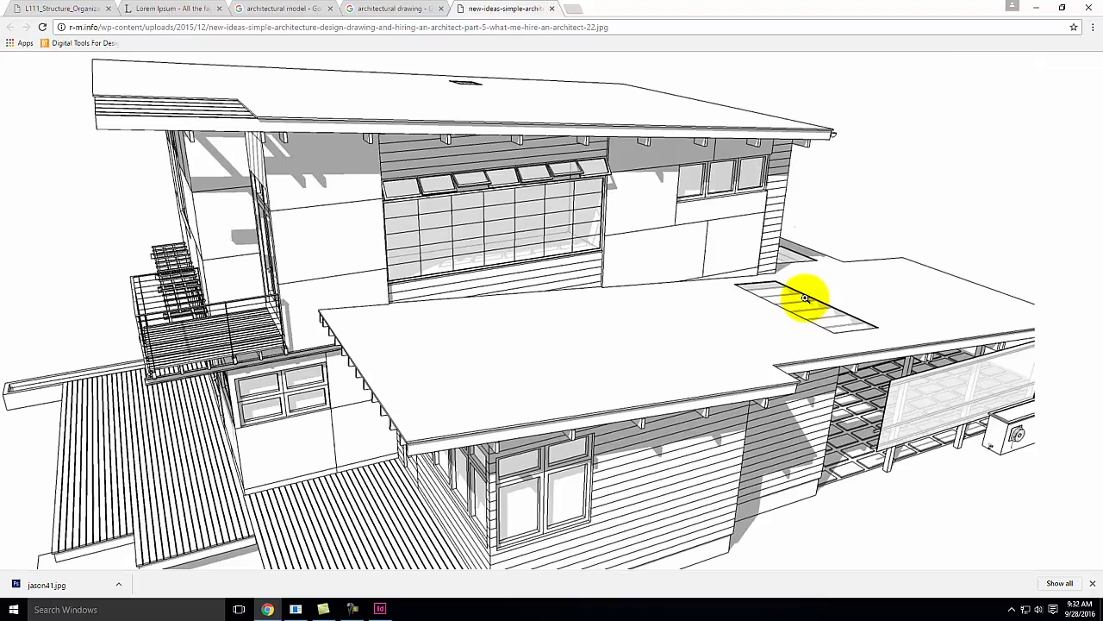
Save the drawing image as a JPEG into the Ex112 folder
left_click(493, 310)
right_click(444, 269)
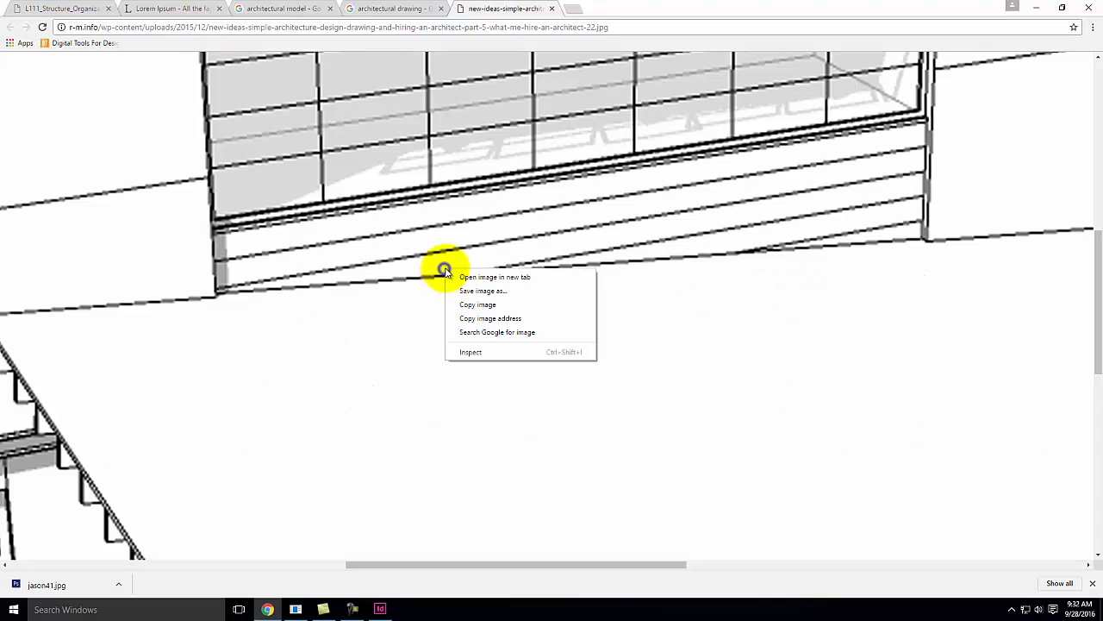
left_click(485, 293)
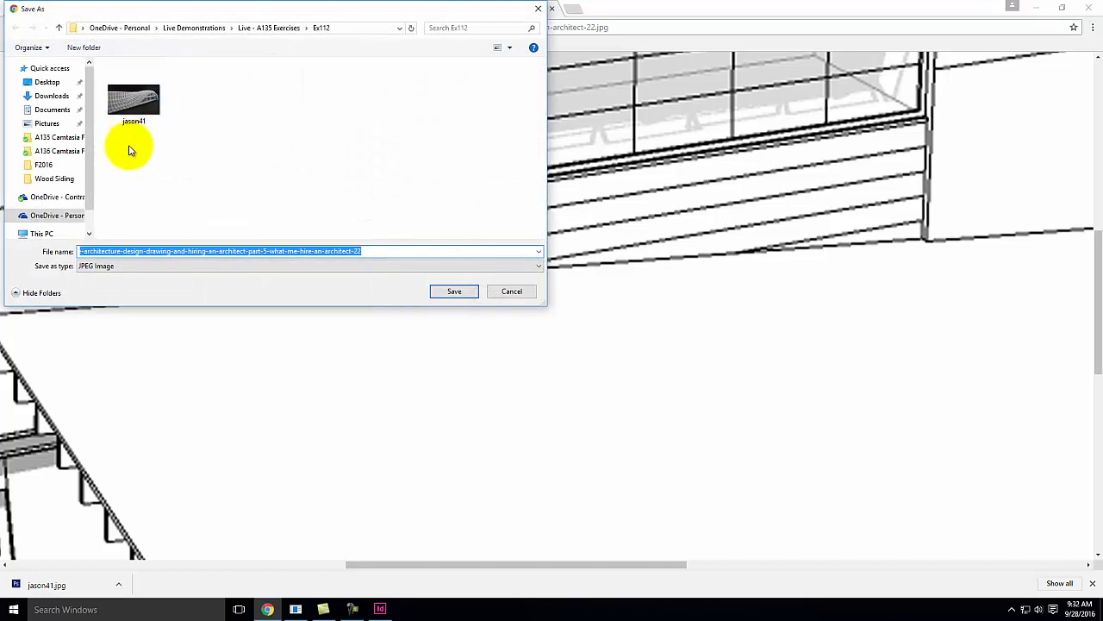
left_click(455, 293)
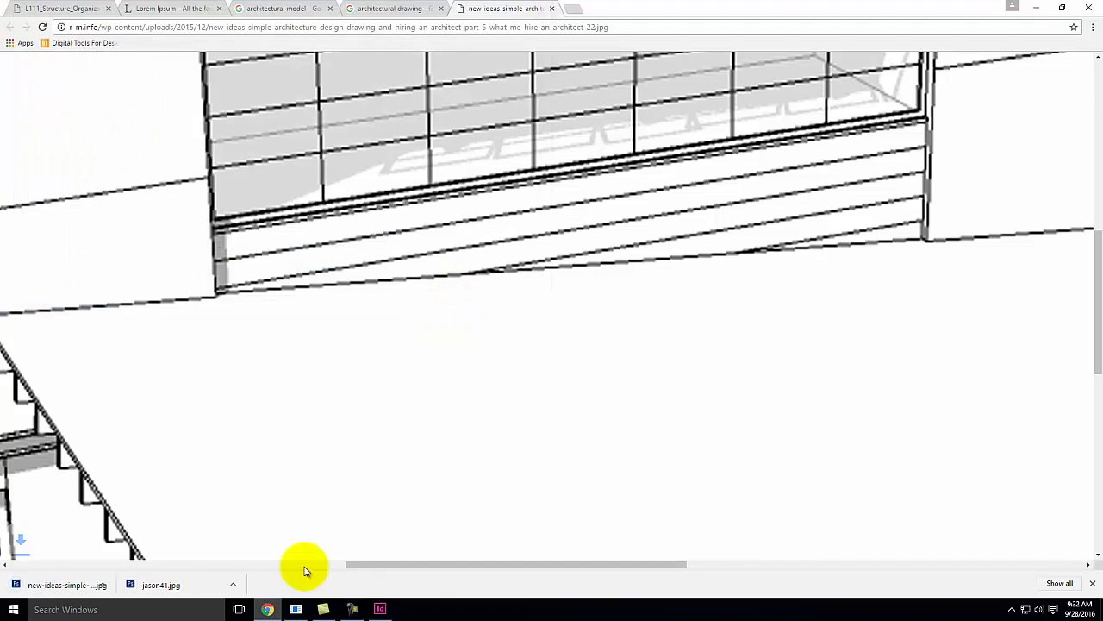
Switch back to InDesign and place the saved new-ideas drawing into the middle frame of the new spread
left_click(382, 608)
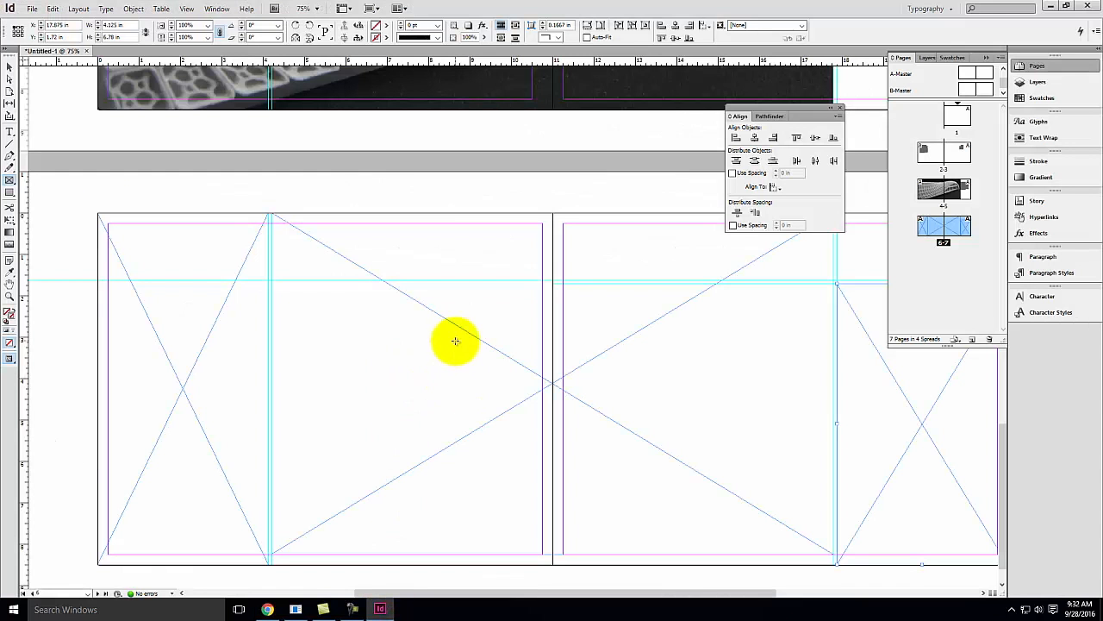
left_click(401, 297)
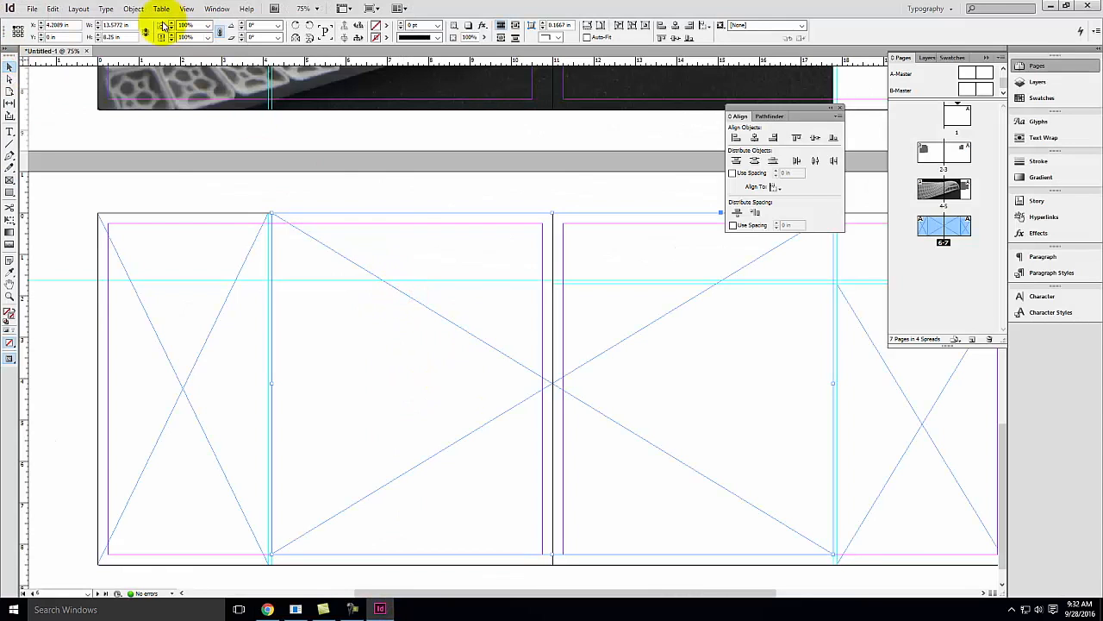
left_click(31, 9)
left_click(53, 157)
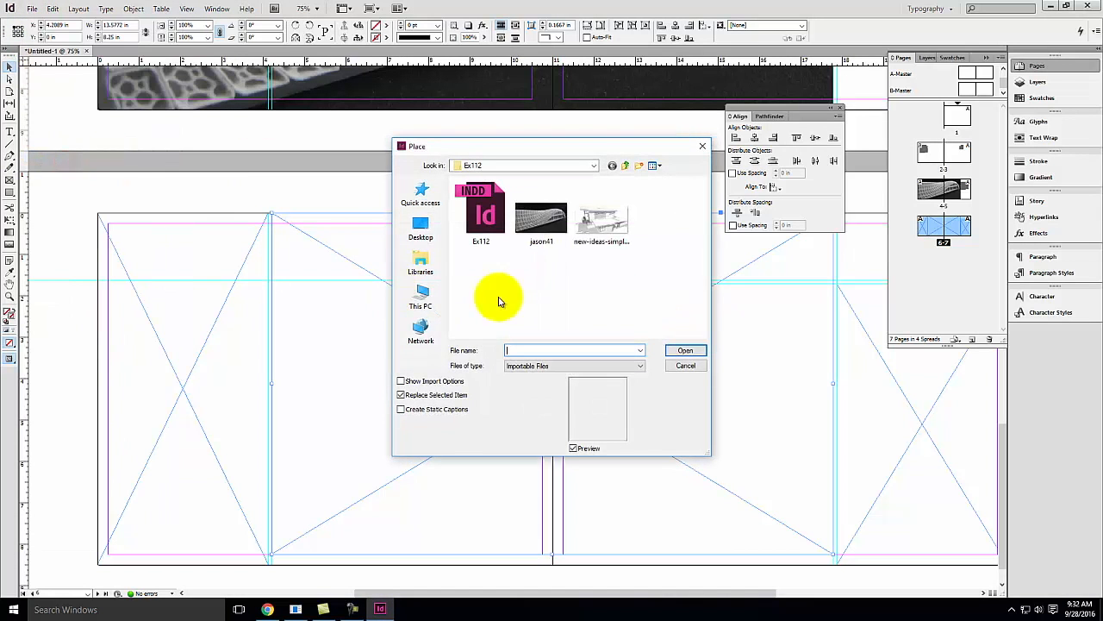
left_click(608, 220)
left_click(695, 351)
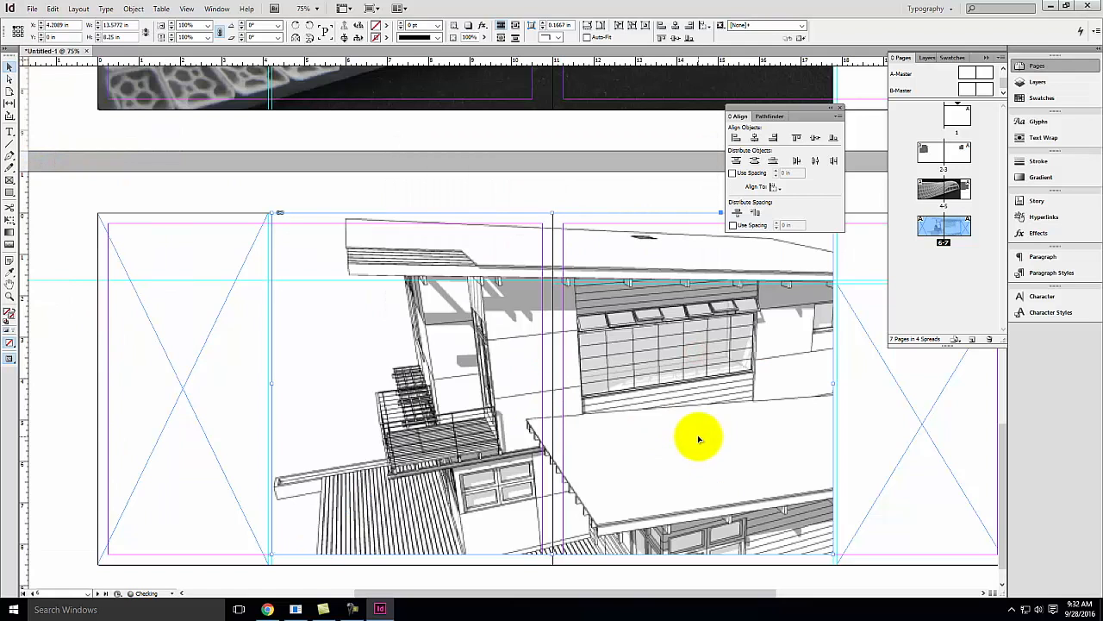
Fit the placed drawing to fill its frame proportionally
right_click(477, 379)
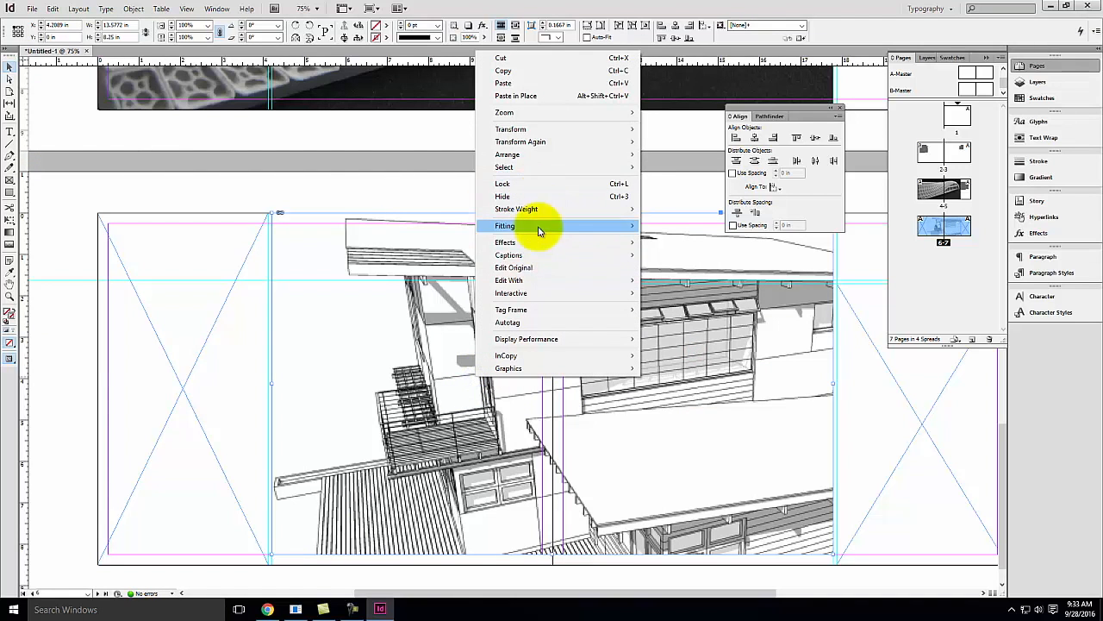
mouse_move(544, 225)
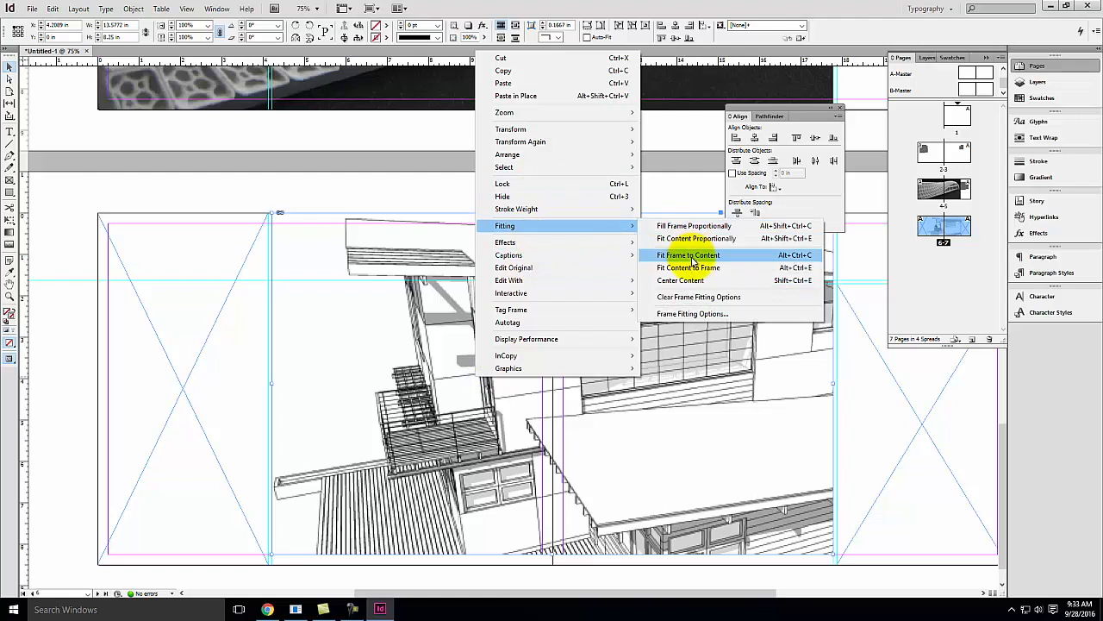
left_click(689, 225)
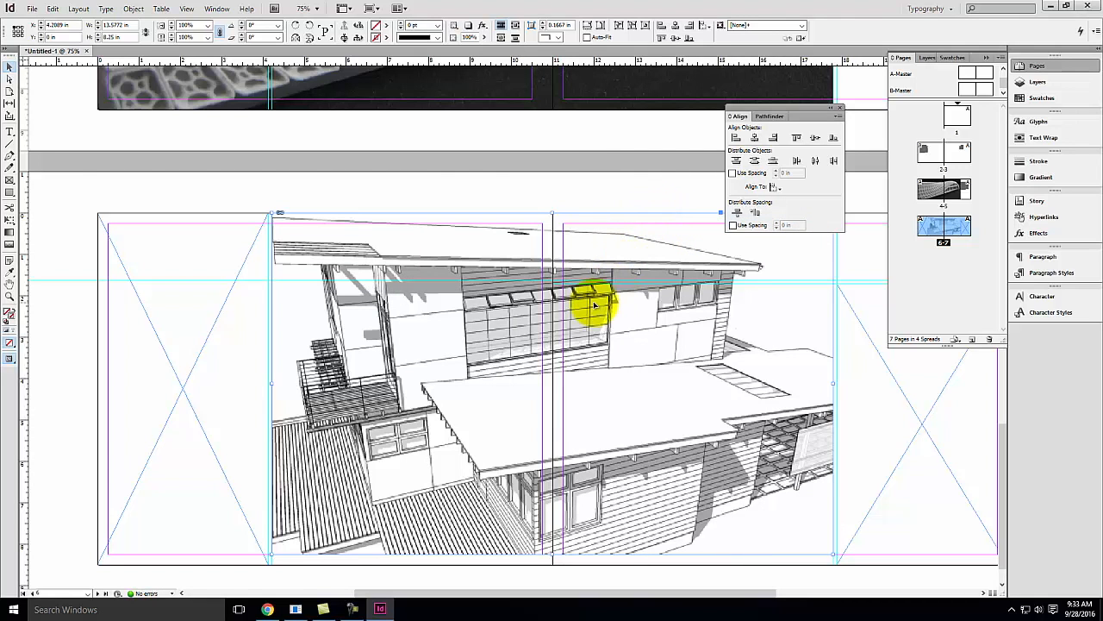
Reposition the drawing inside its frame
double_click(468, 318)
left_click_drag(420, 342, 483, 338)
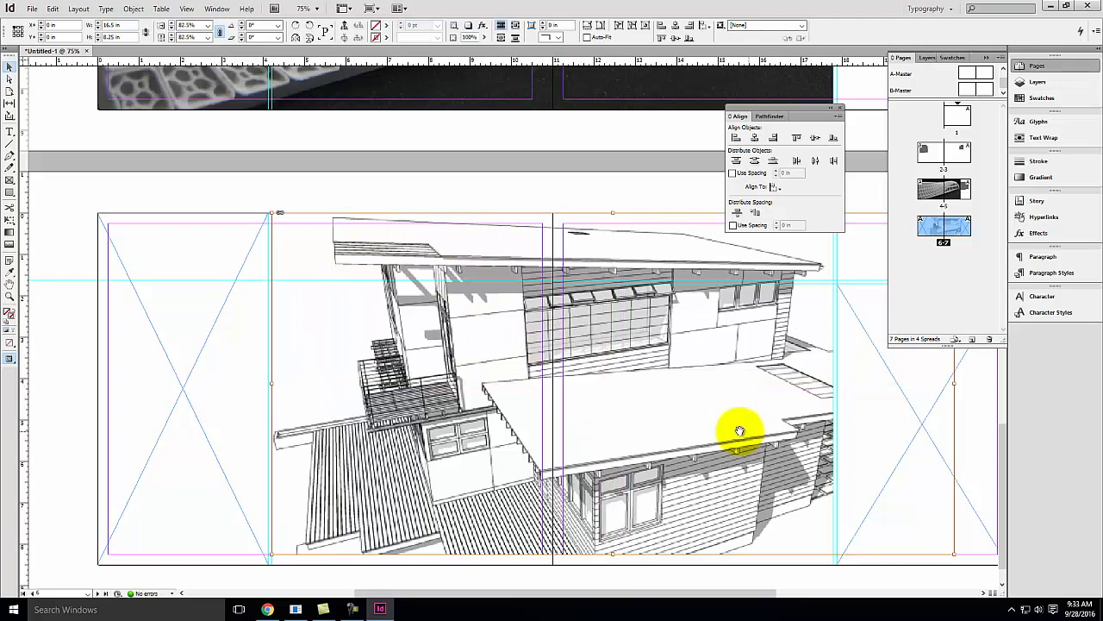
key("space")
left_click_drag(759, 285, 601, 294)
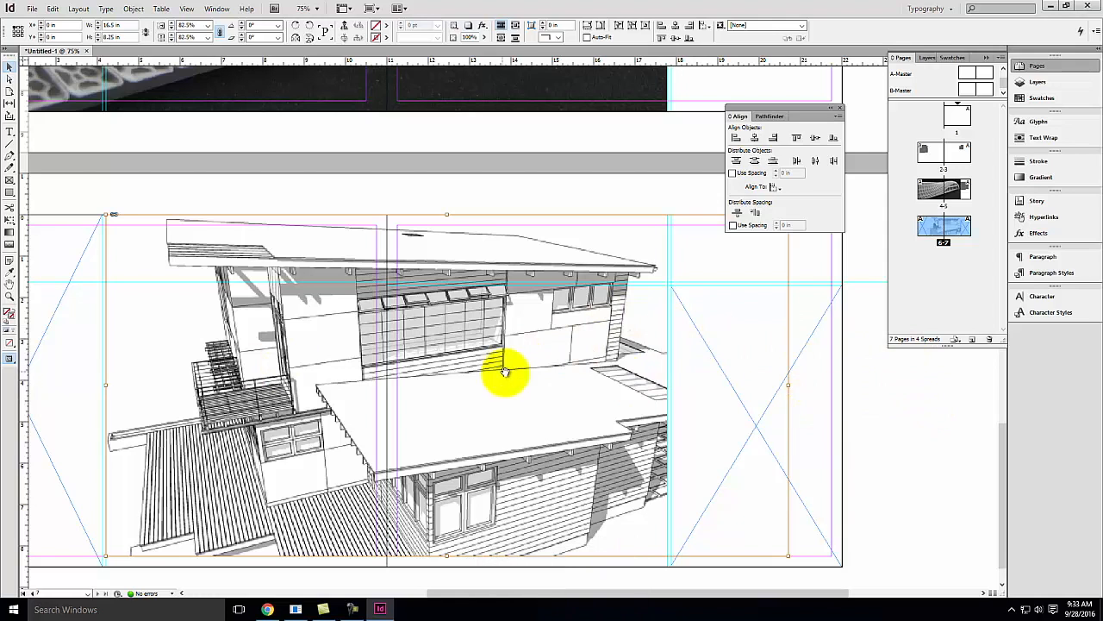
Undo the repositioning, fitting and placement of the drawing
key("ctrl+z")
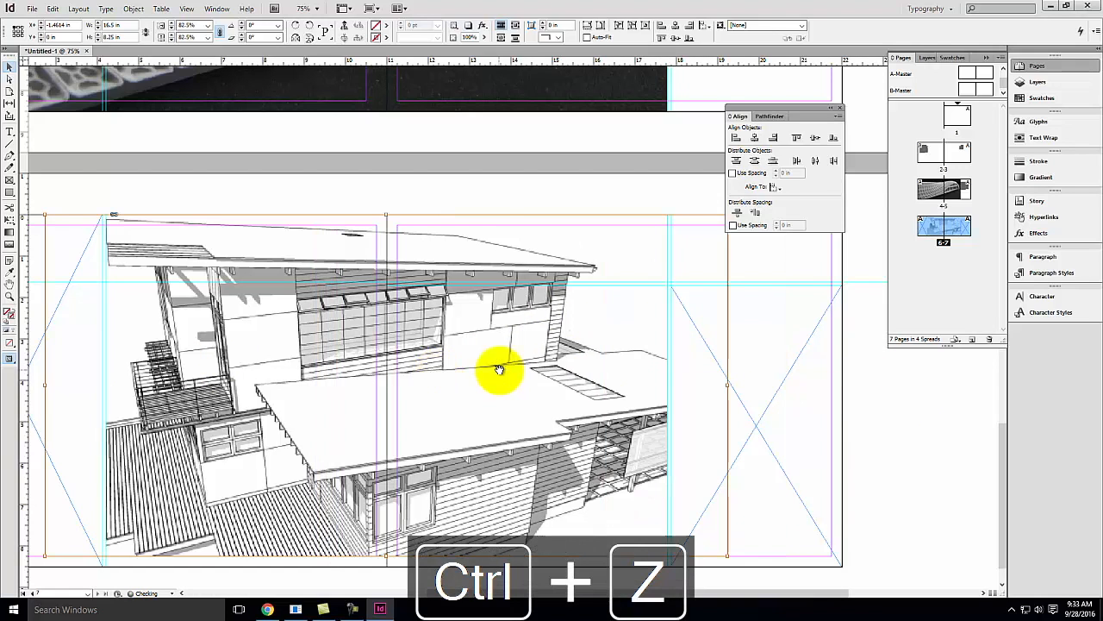
key("ctrl+z")
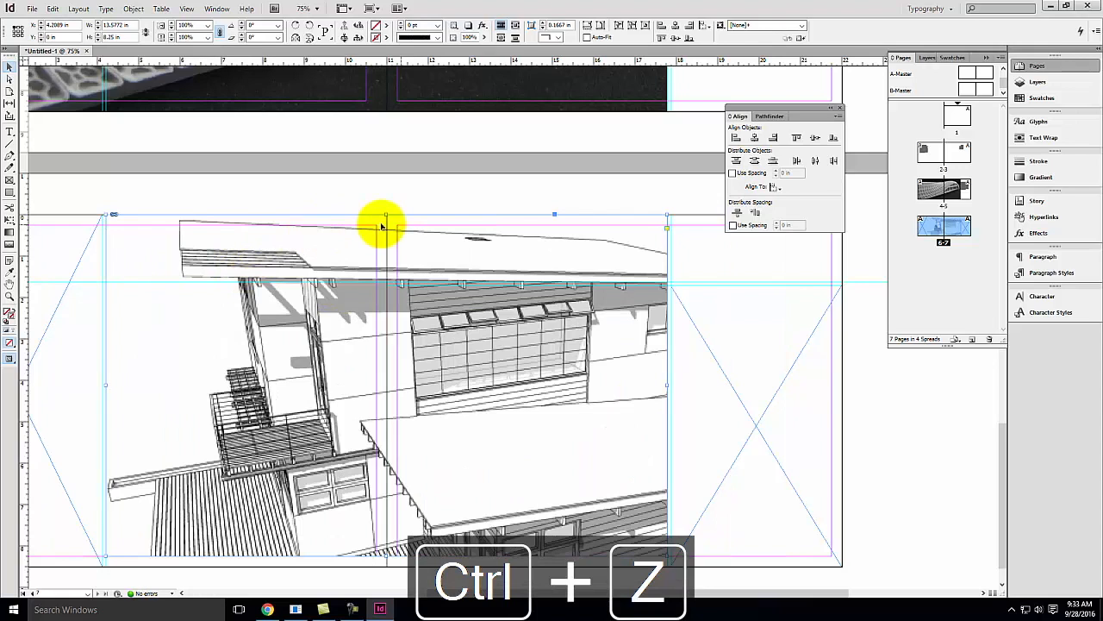
key("ctrl+z")
Place the jason41 image onto the new spread, then undo the placement
left_click(32, 9)
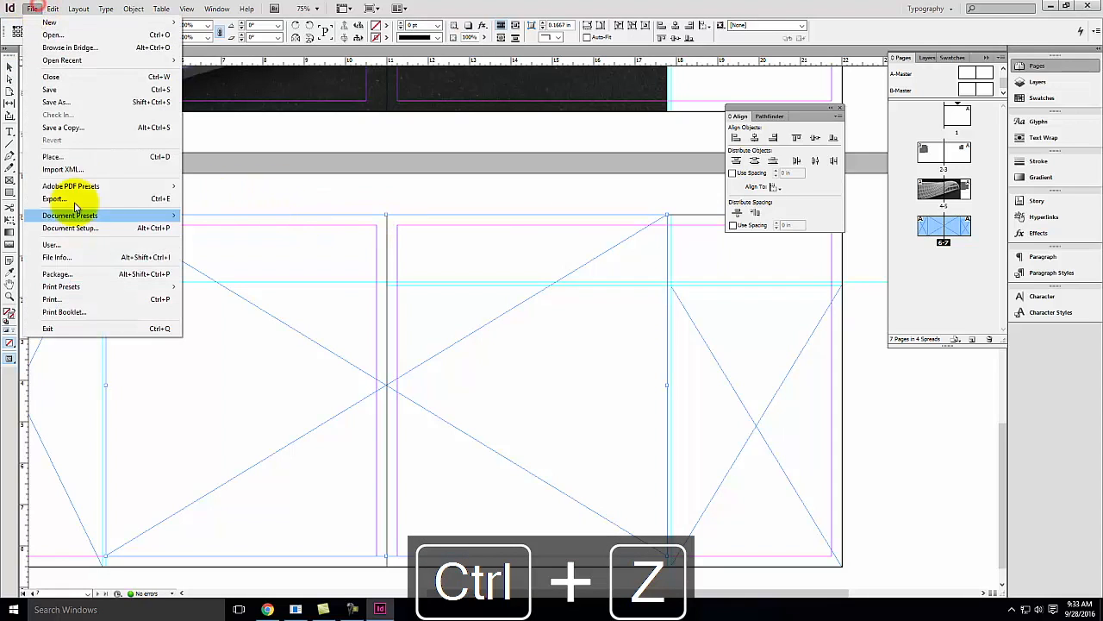
left_click(74, 157)
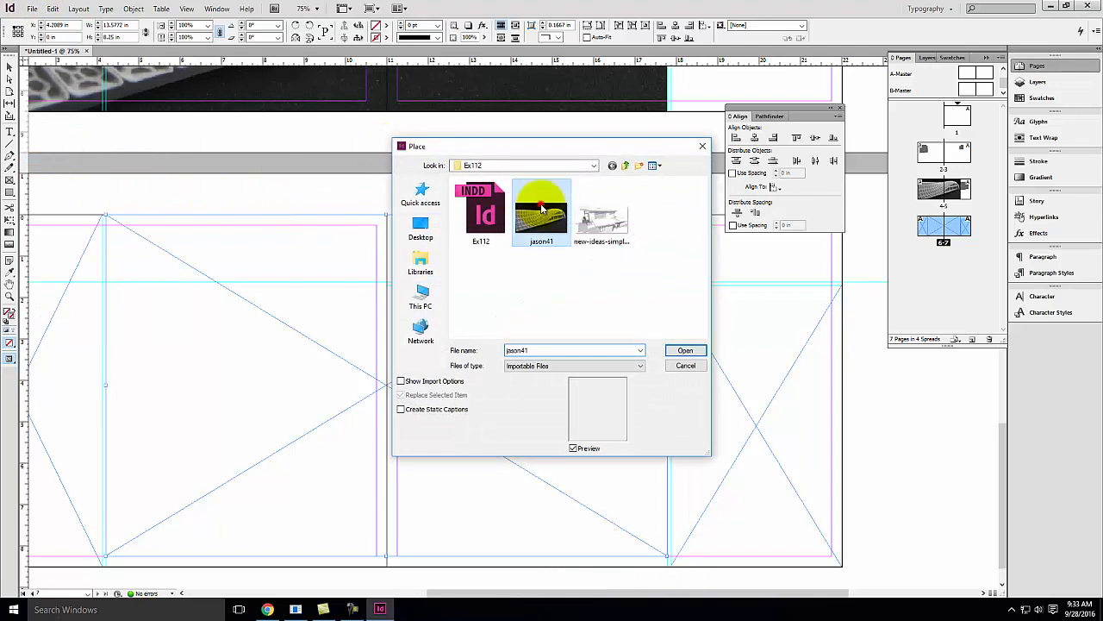
left_click(689, 349)
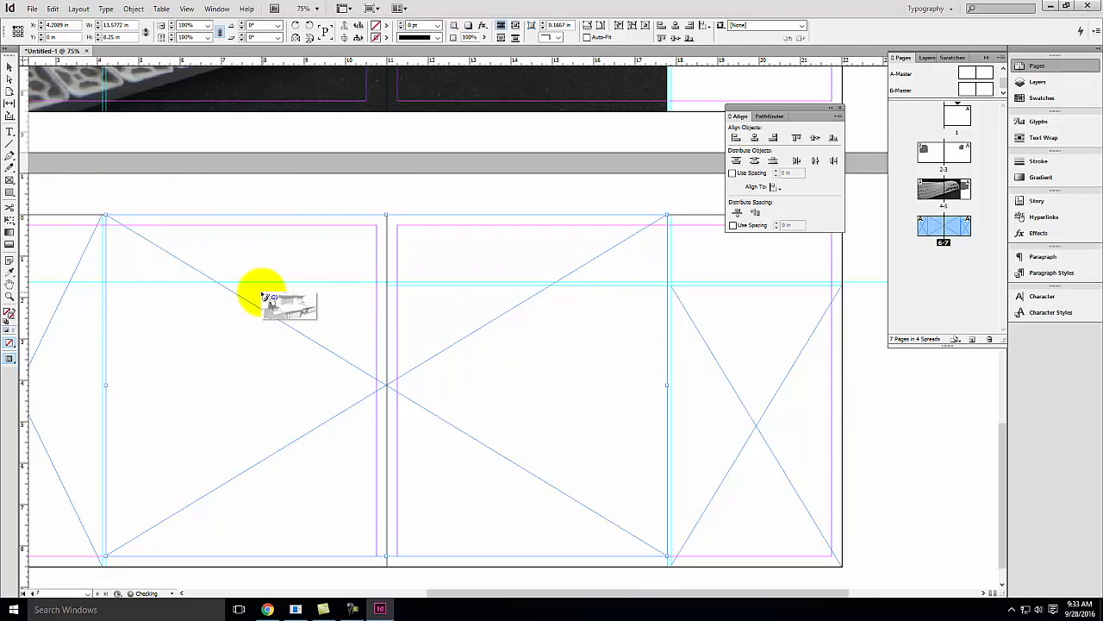
left_click(211, 283)
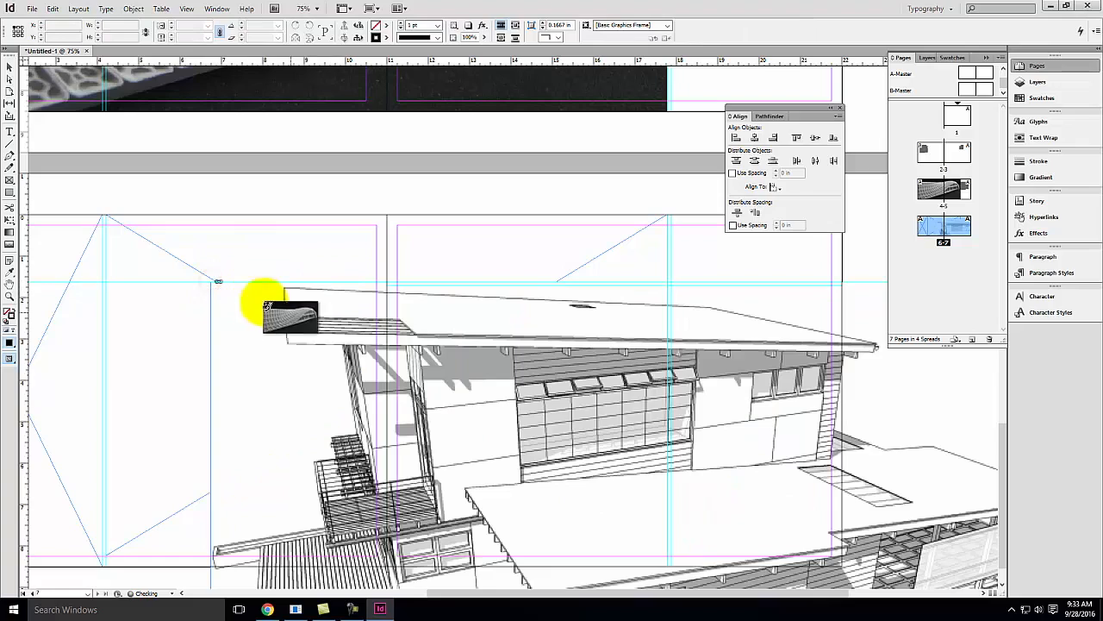
key("ctrl+z")
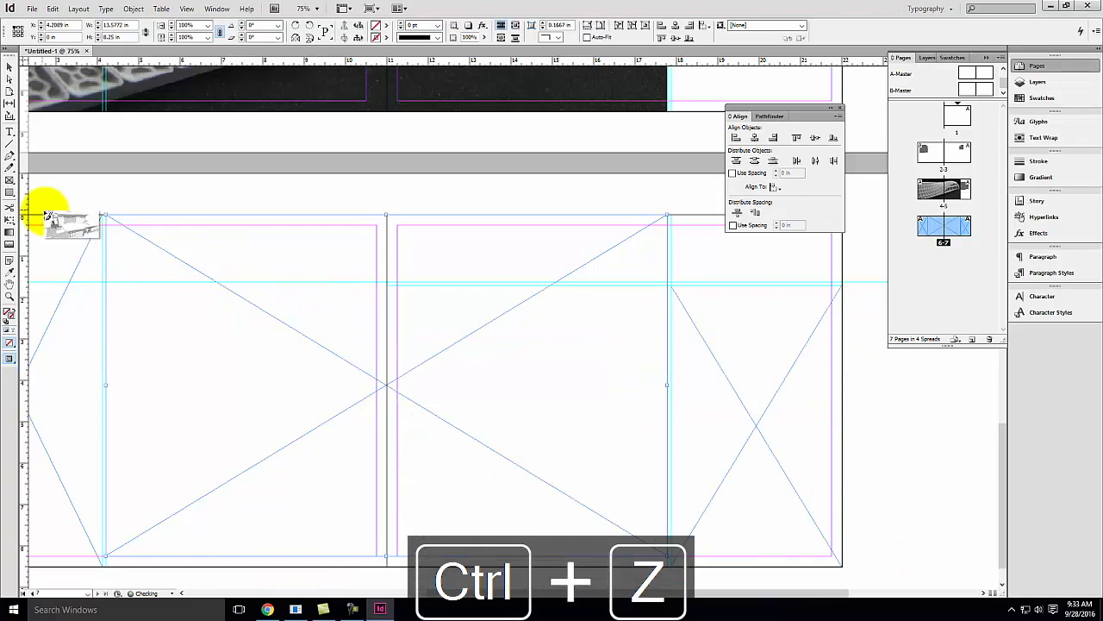
key("Escape")
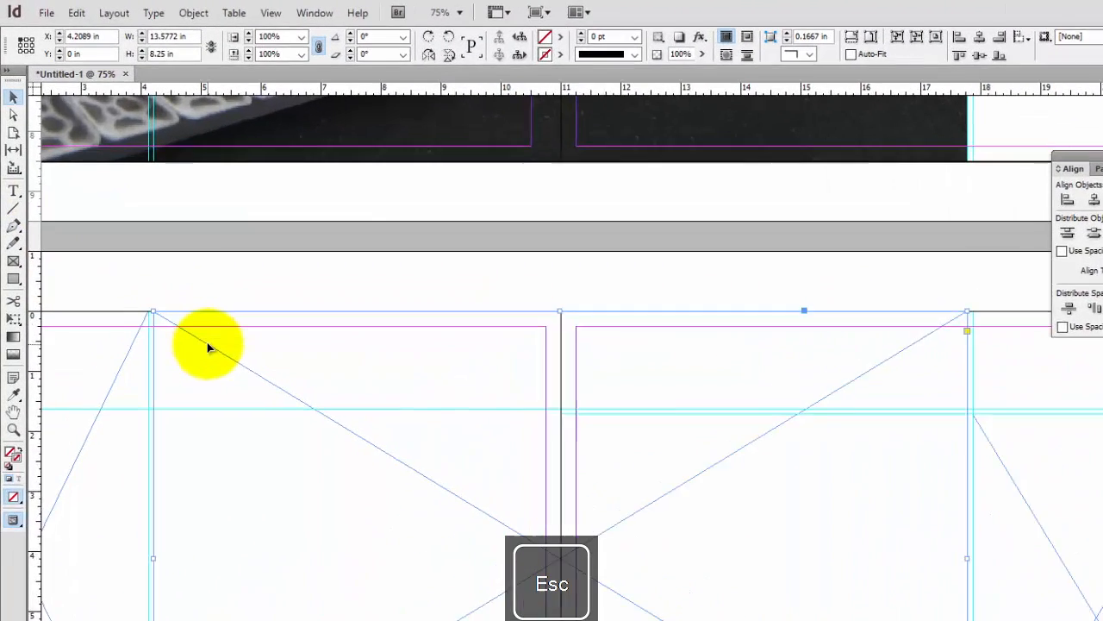
Select the left frame of the new spread and place the jason41 image into it
left_click(208, 343)
left_click(222, 282)
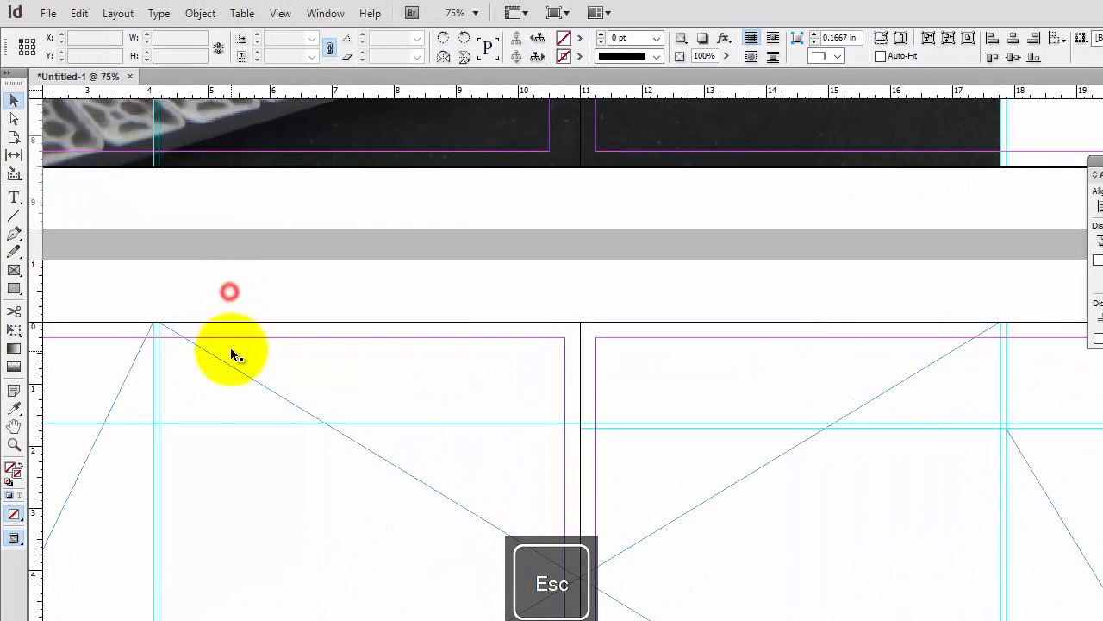
left_click(219, 357)
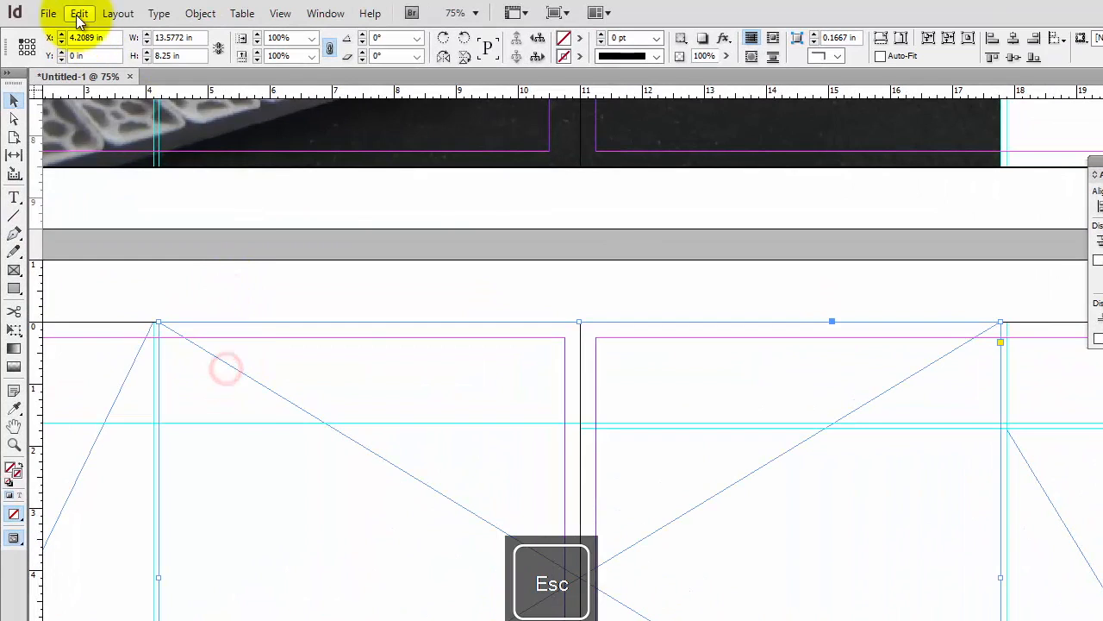
left_click(48, 13)
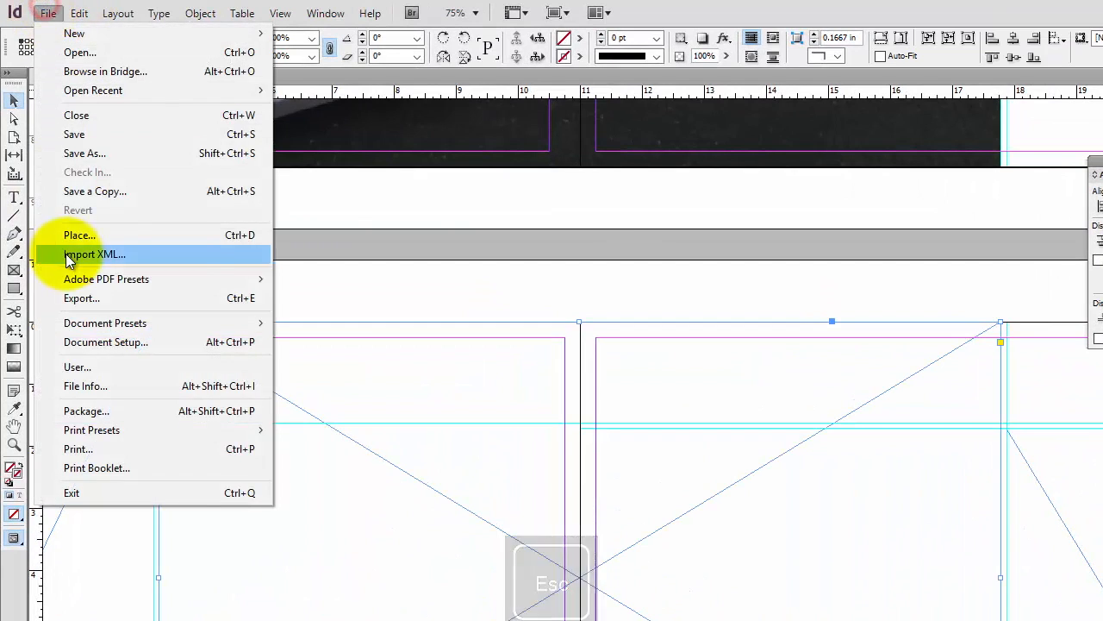
left_click(82, 233)
left_click(812, 327)
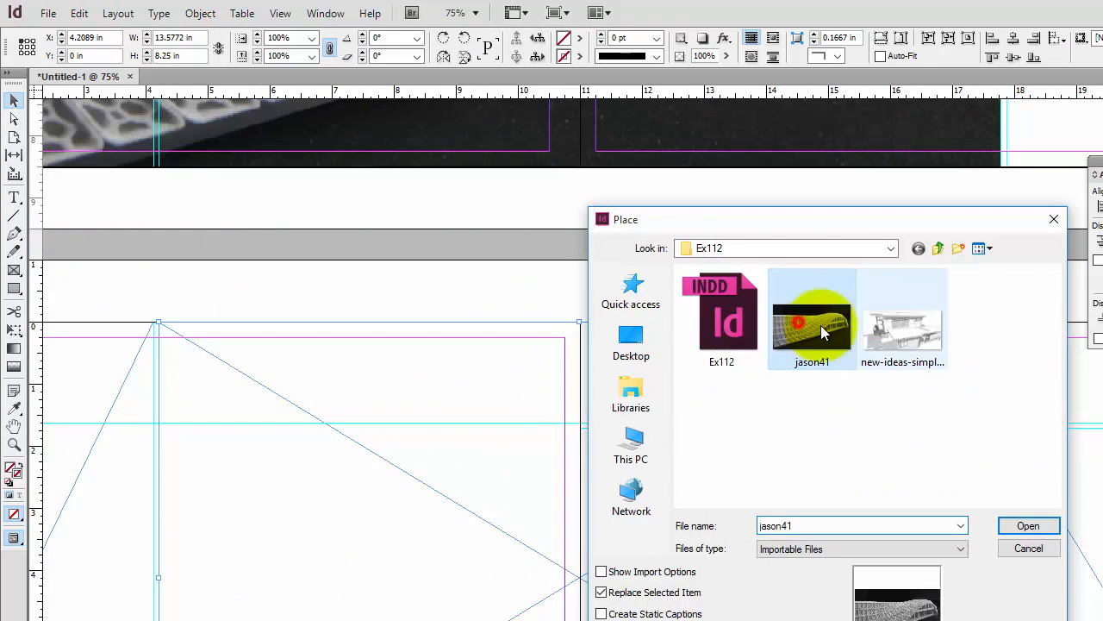
left_click(1045, 526)
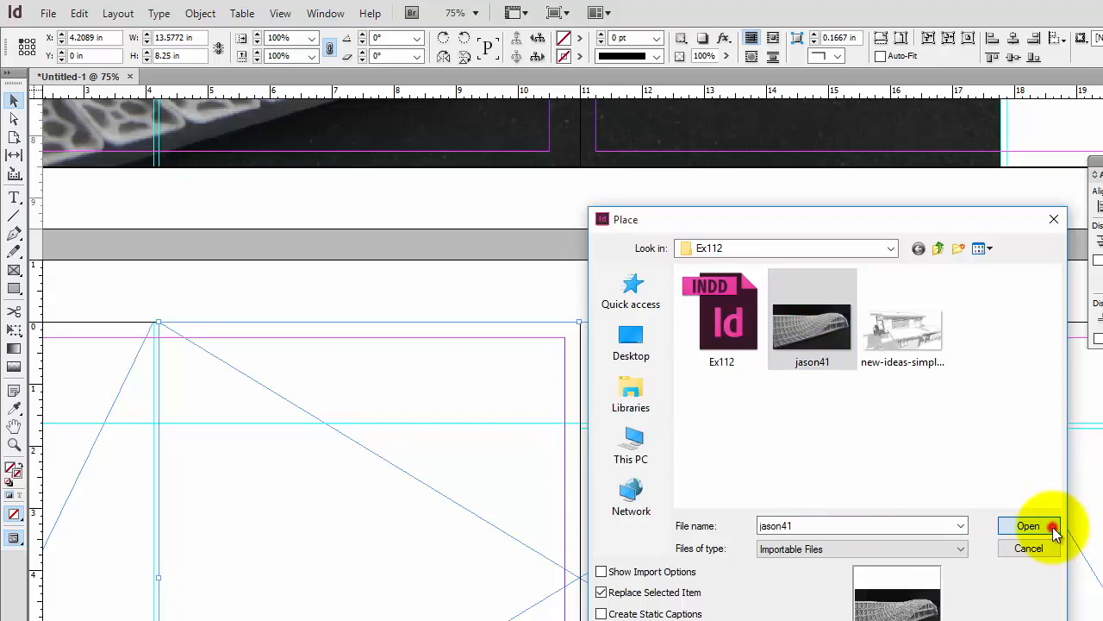
Fill the frame proportionally with the image, then undo the fill and the placement
right_click(447, 451)
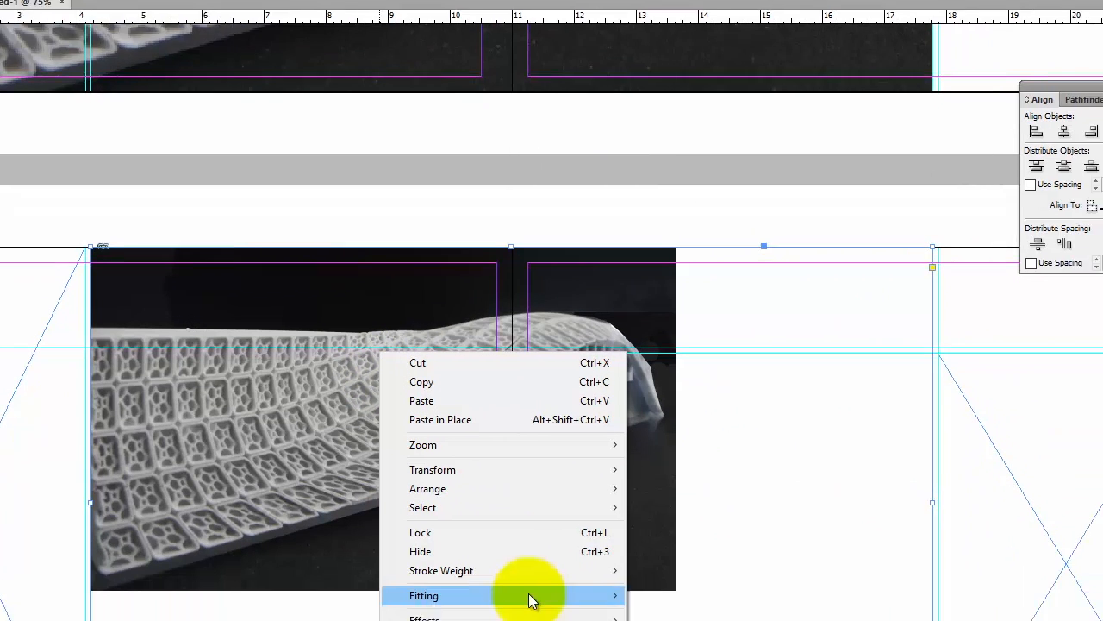
mouse_move(598, 620)
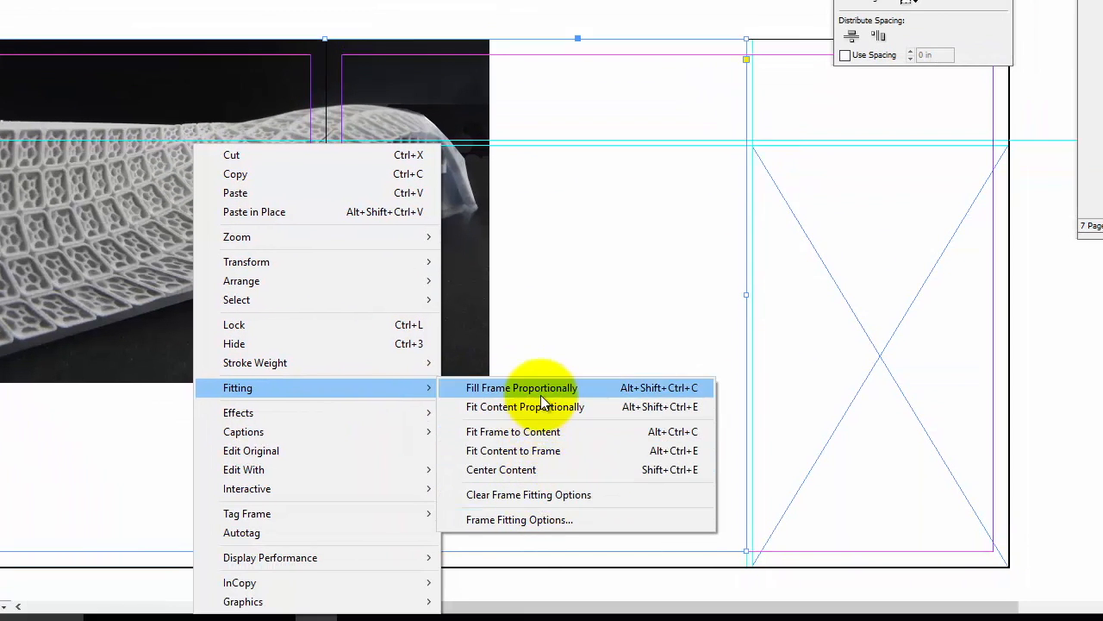
left_click(541, 392)
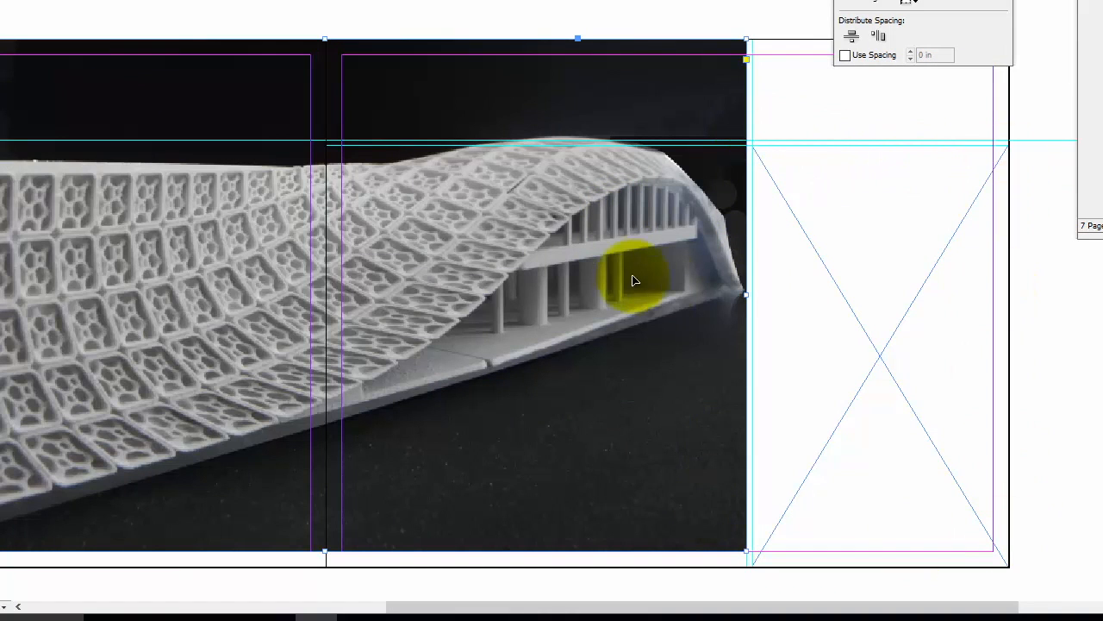
key("ctrl+z")
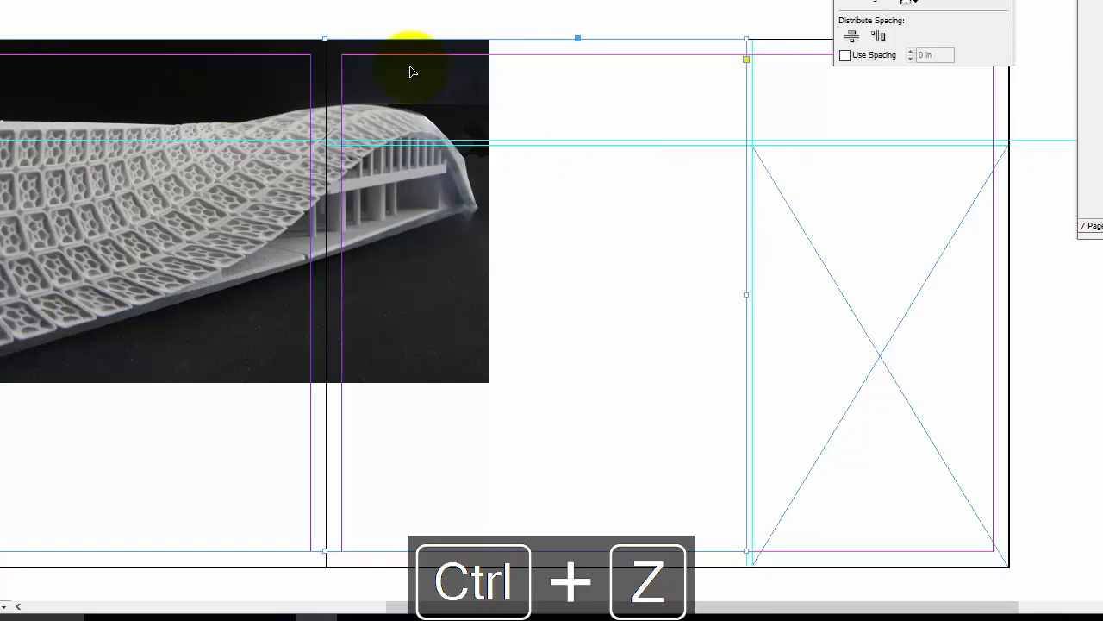
key("ctrl+z")
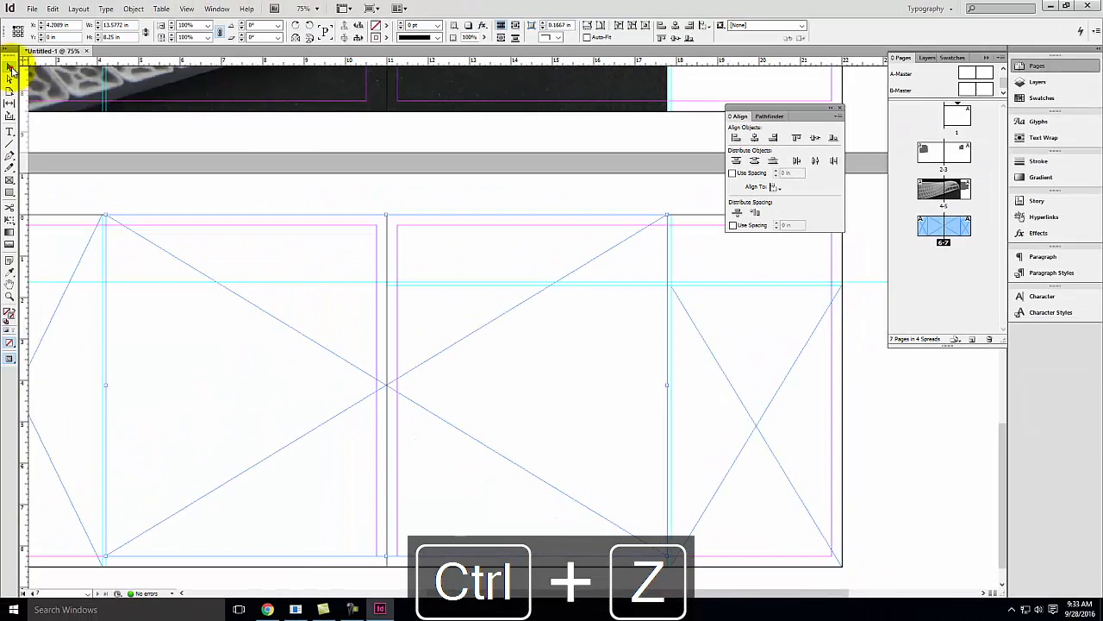
Select the left and middle frames of the spread and combine them into a compound path
left_click(488, 325)
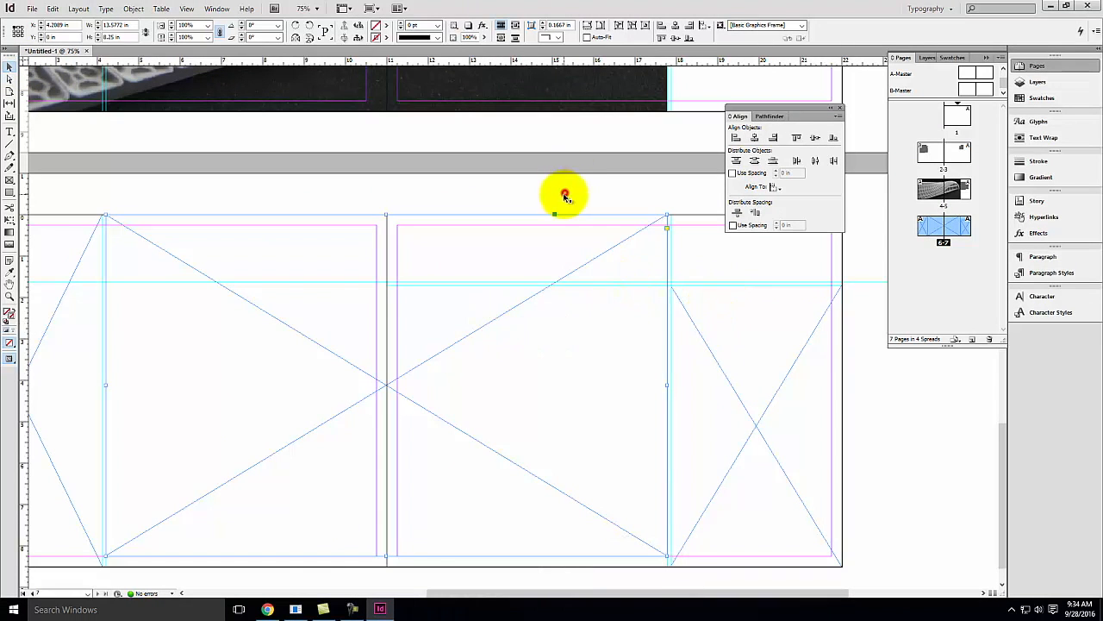
left_click(564, 197)
left_click(709, 345)
left_click(467, 338)
left_click(727, 369, "shift")
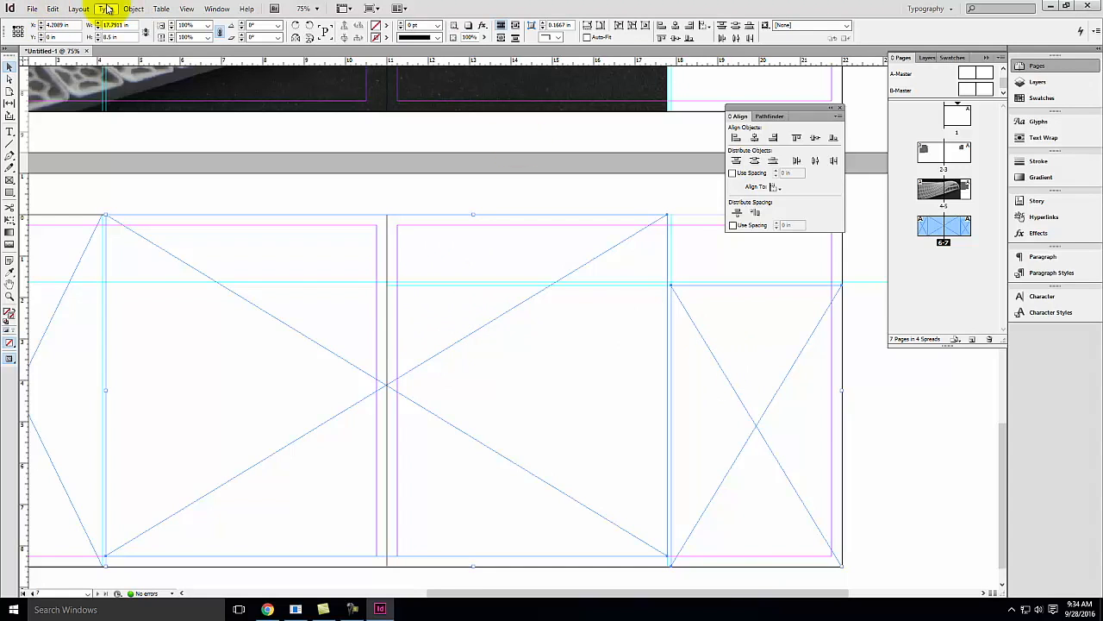
left_click(130, 9)
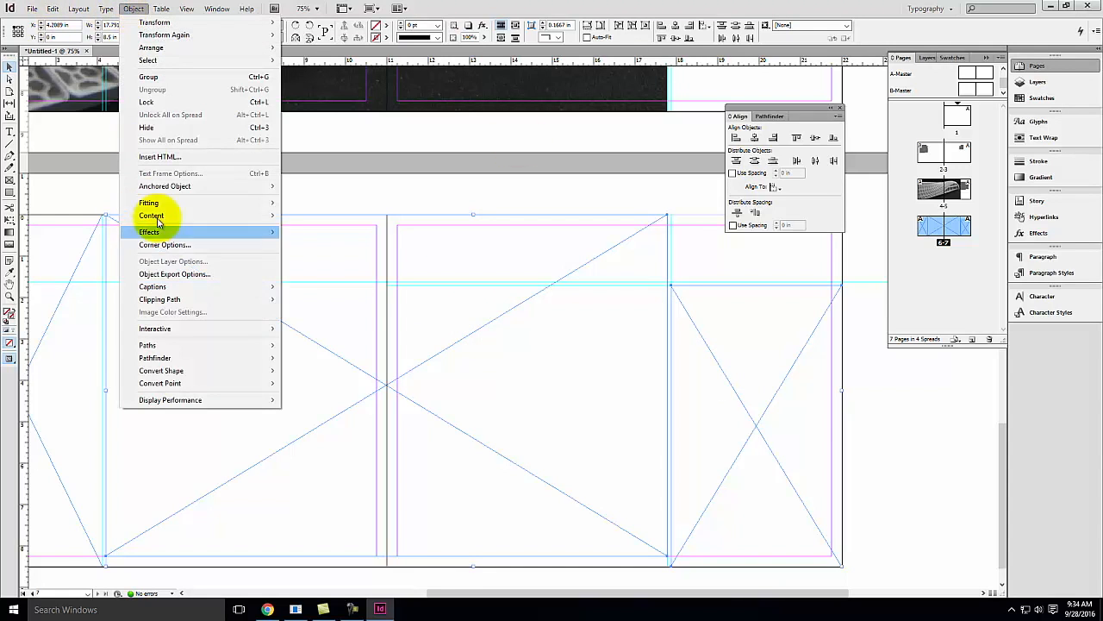
mouse_move(198, 345)
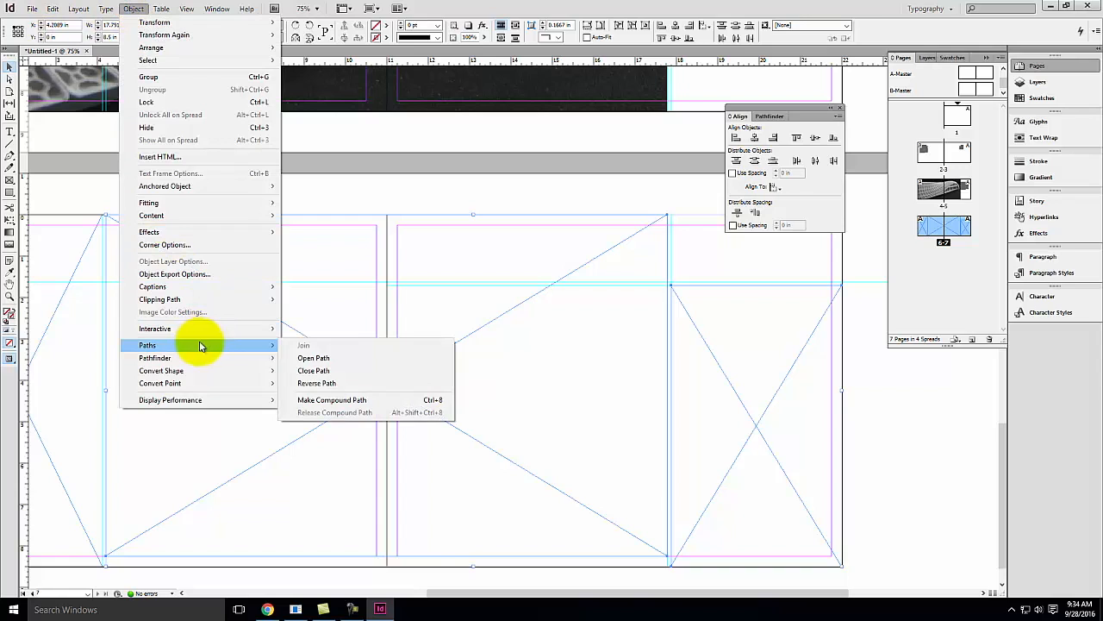
left_click(332, 400)
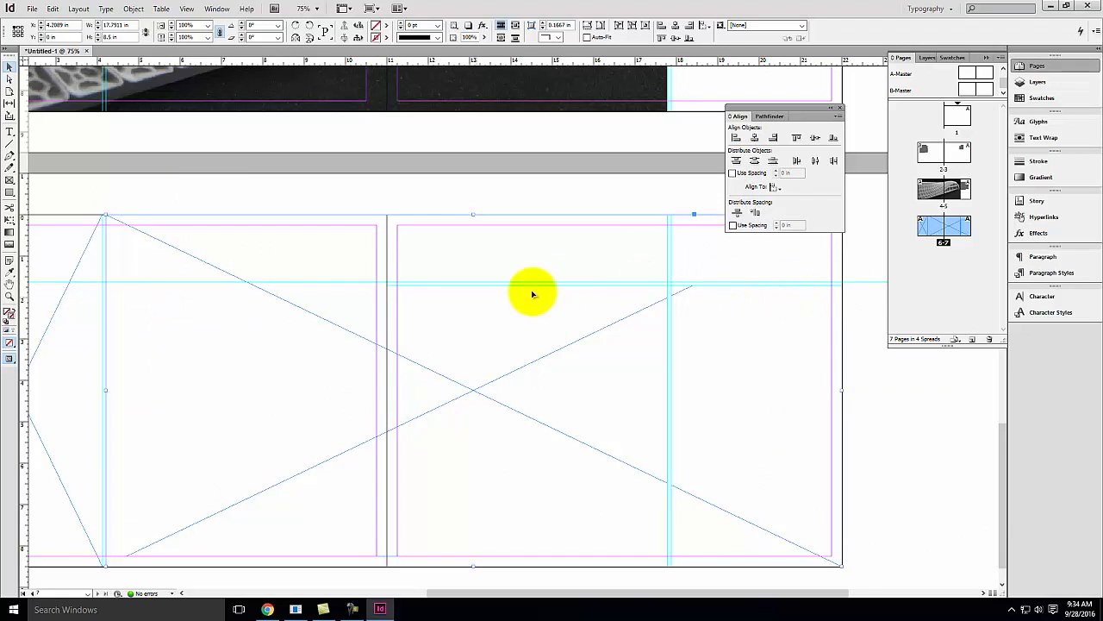
Place the jason41 image into the combined frame, fit the content to the frame, then undo back to separate frames
left_click(31, 8)
left_click(51, 157)
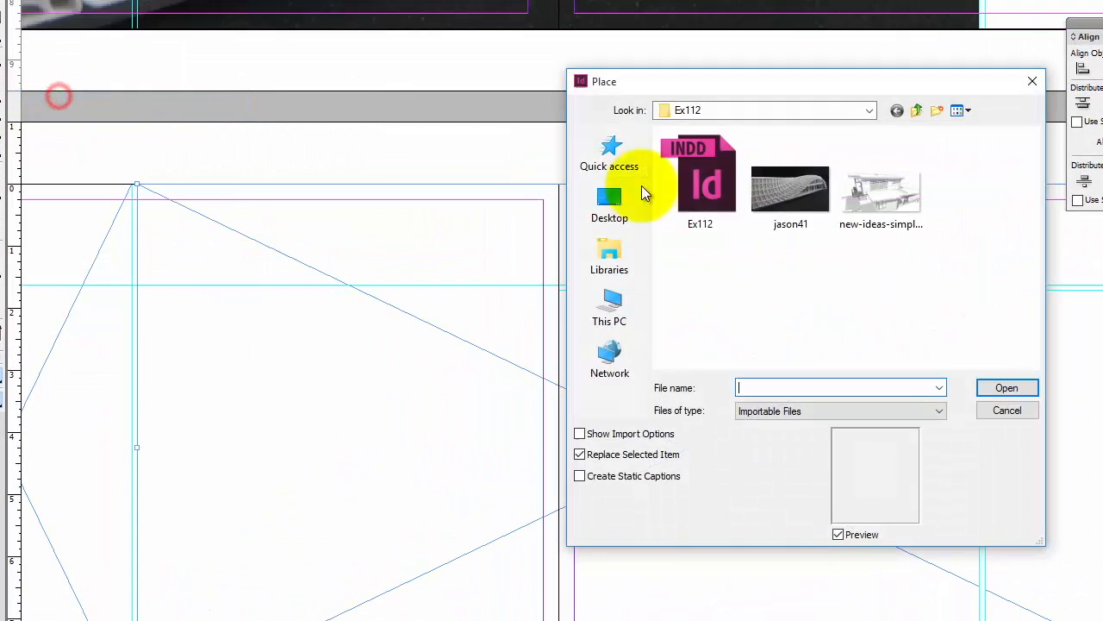
left_click(819, 200)
left_click(1007, 388)
right_click(305, 263)
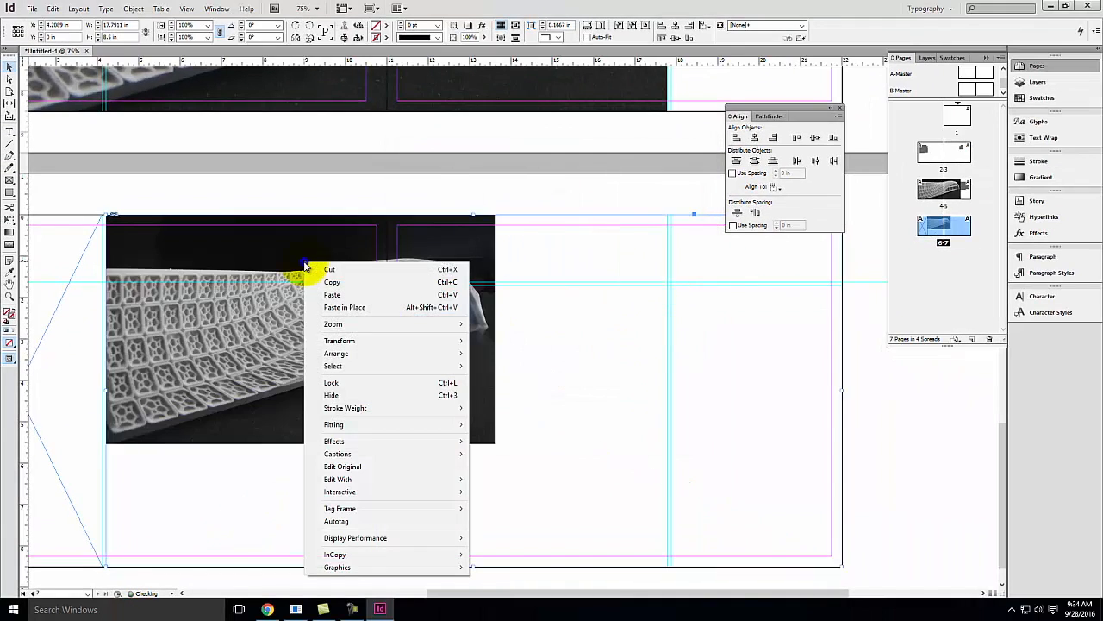
mouse_move(362, 424)
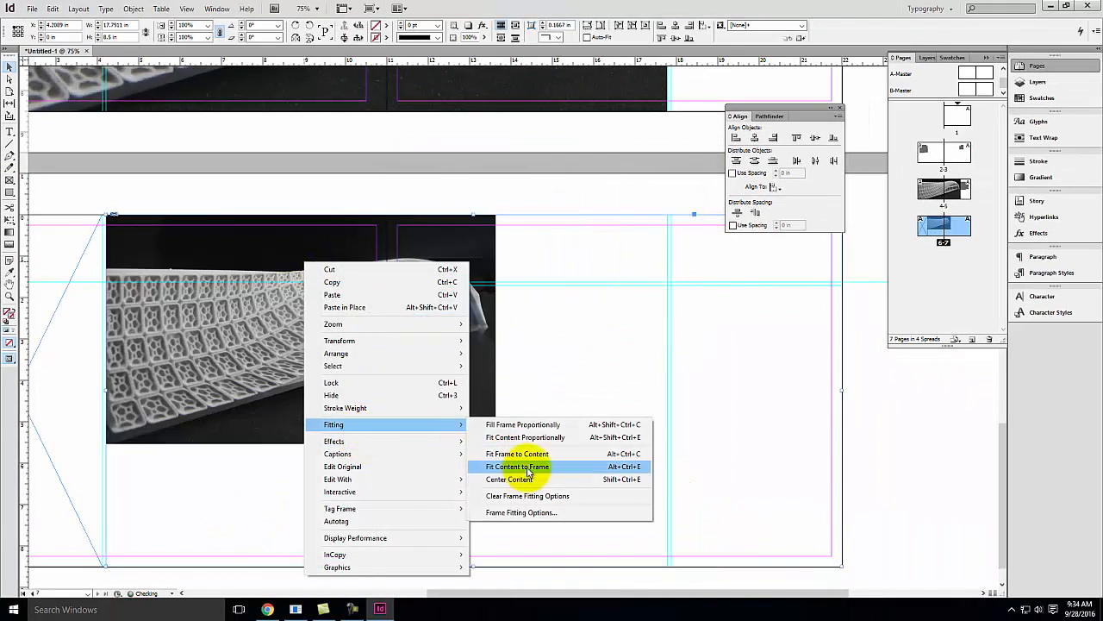
left_click(536, 425)
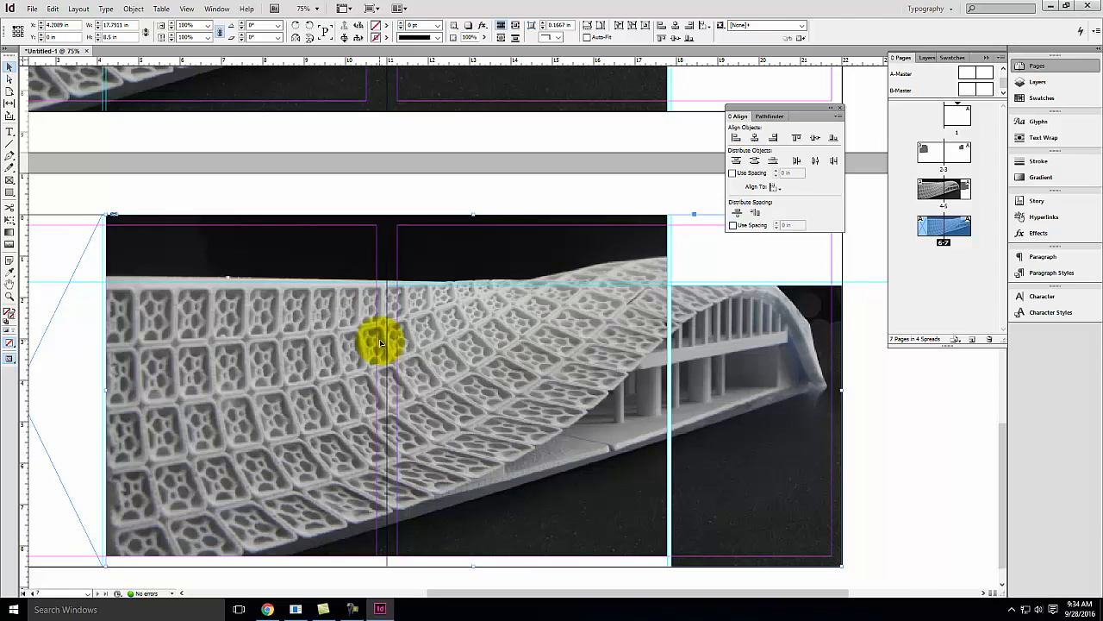
key("ctrl+z")
key("ctrl+z")
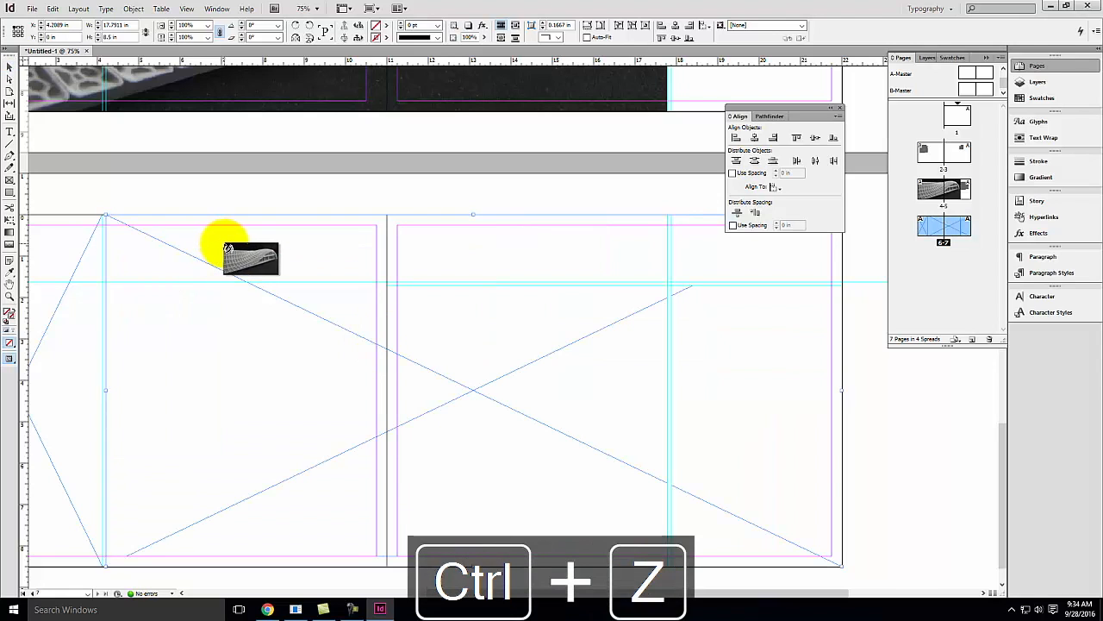
key("ctrl+z")
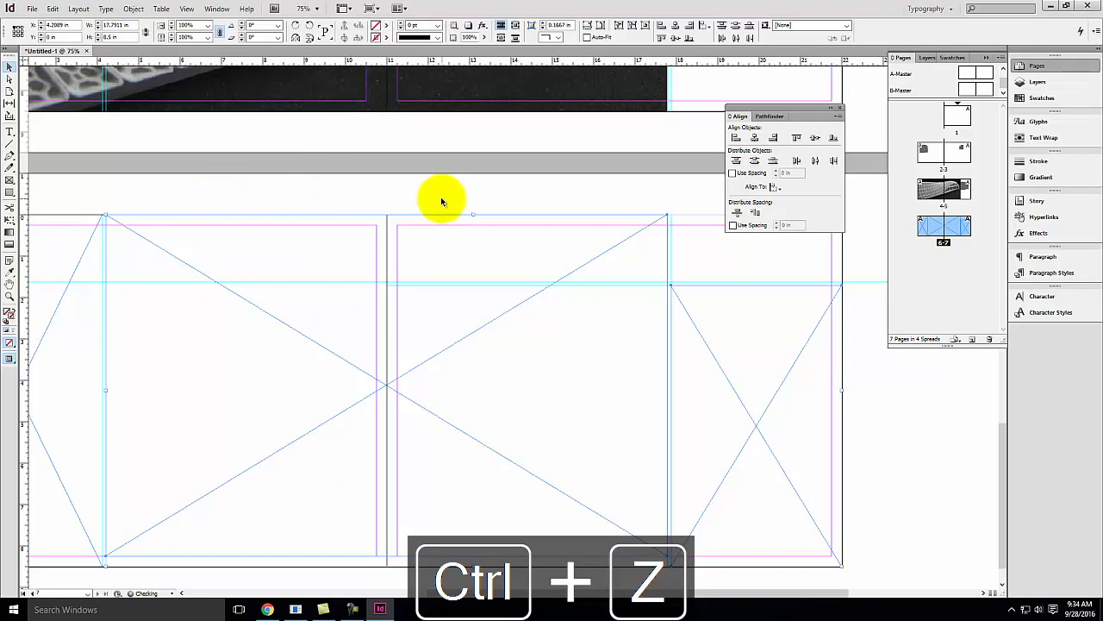
Open the A-Master spread for editing
left_click(101, 150)
scroll(571, 202, "up", 5)
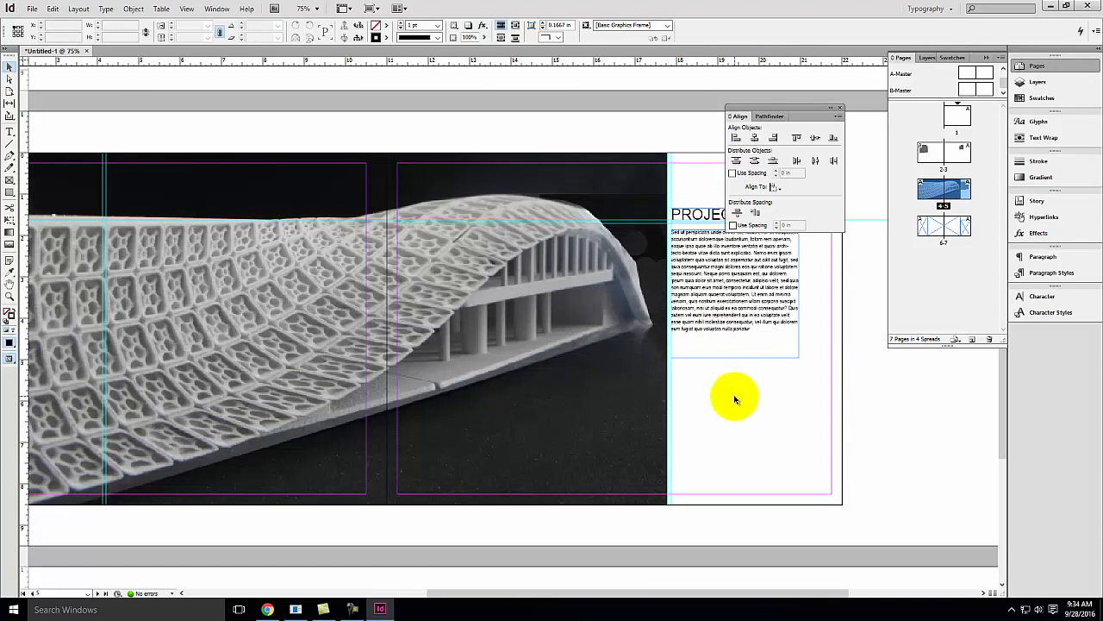
scroll(735, 399, "up", 5)
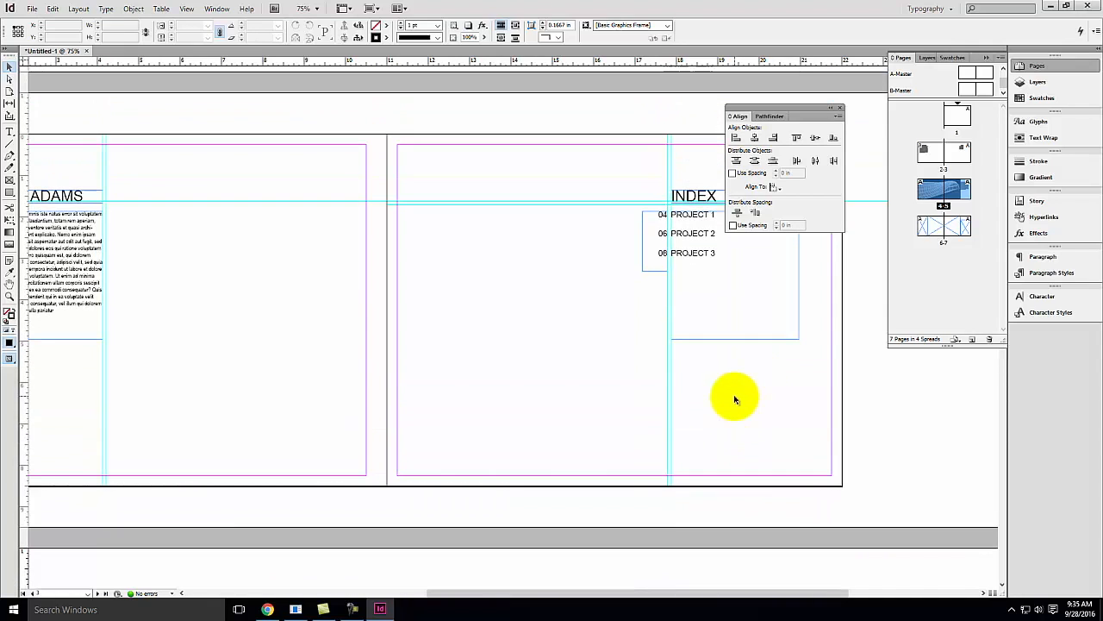
double_click(985, 77)
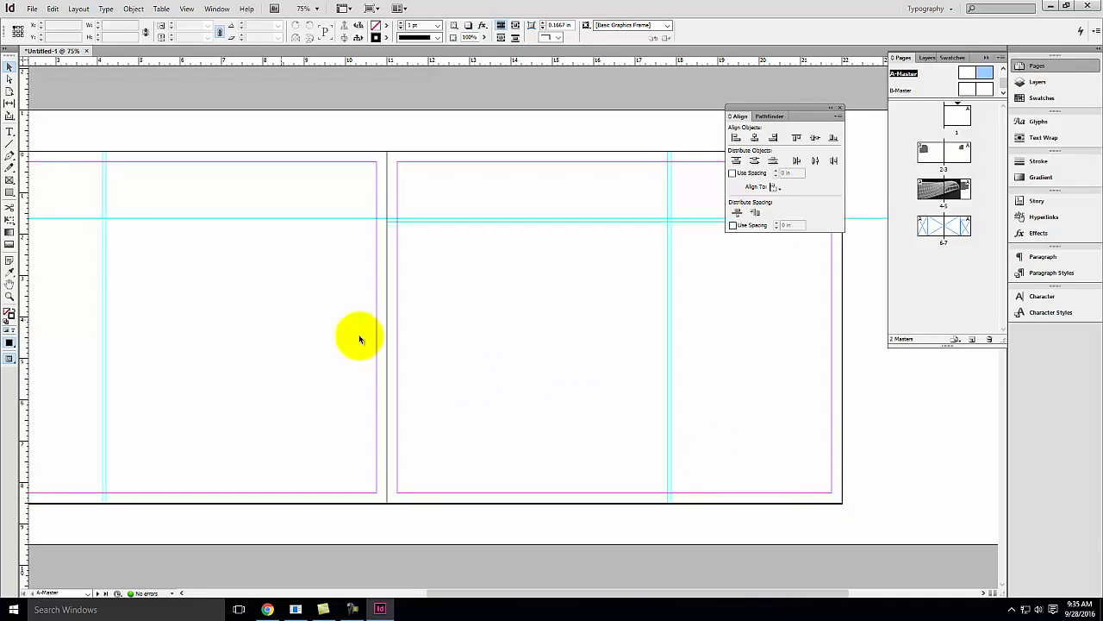
Draw a small right-aligned text frame at the master's bottom-right corner and apply the Project character style
left_click(10, 131)
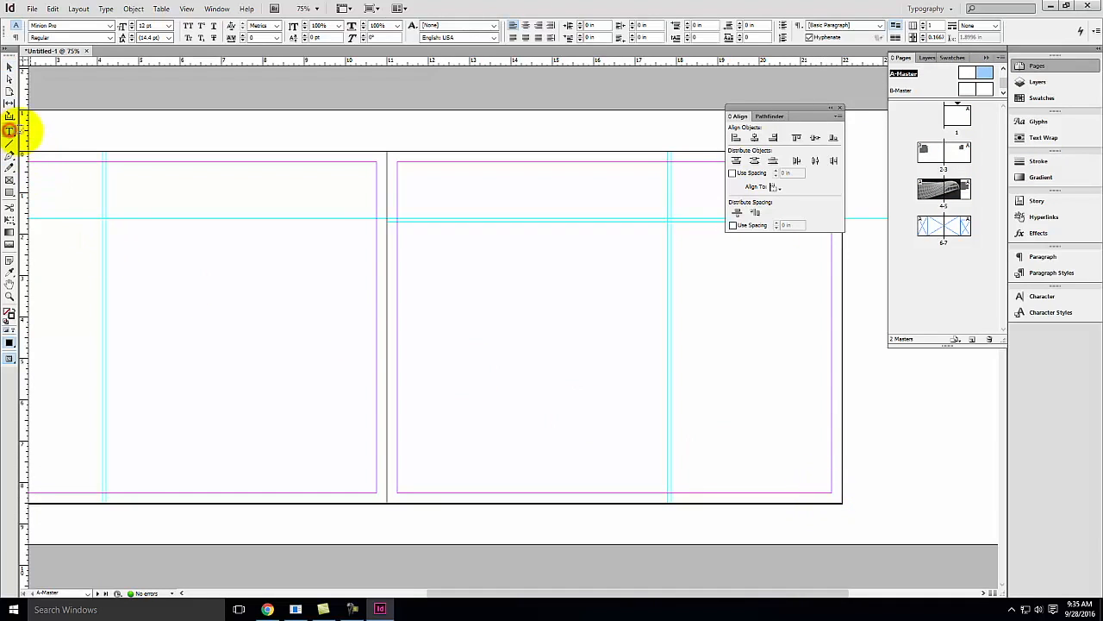
left_click_drag(816, 479, 833, 491)
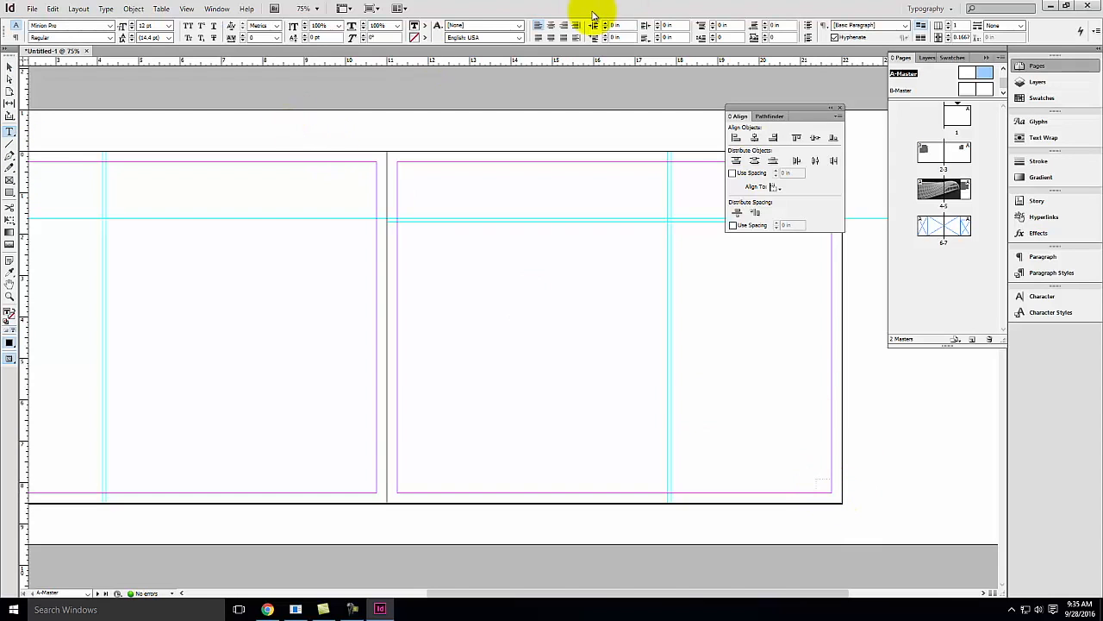
left_click(565, 24)
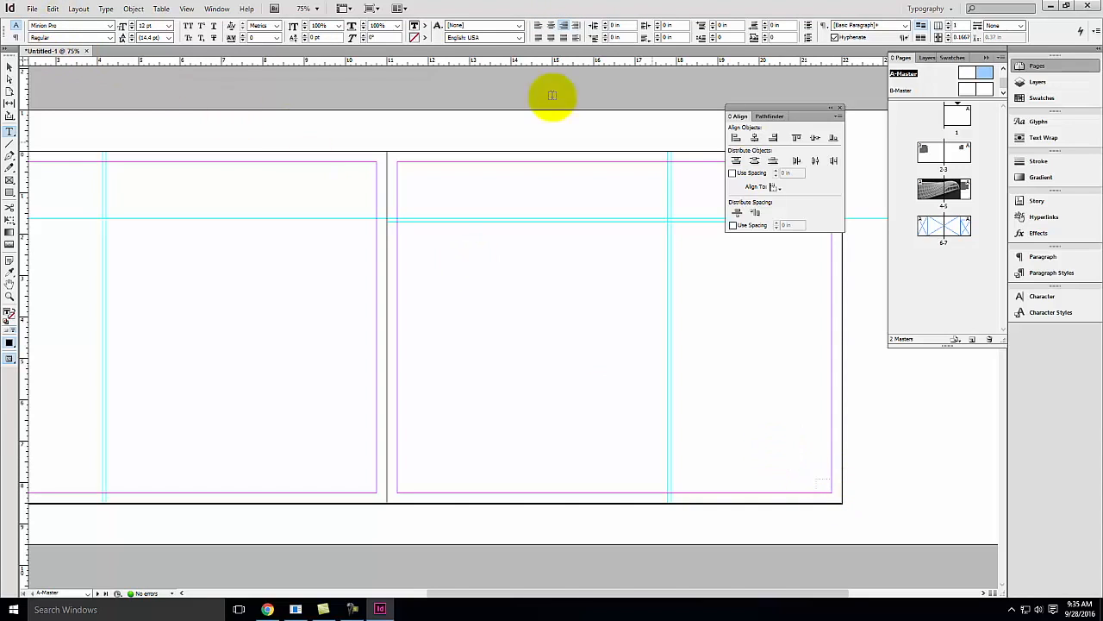
left_click(1060, 313)
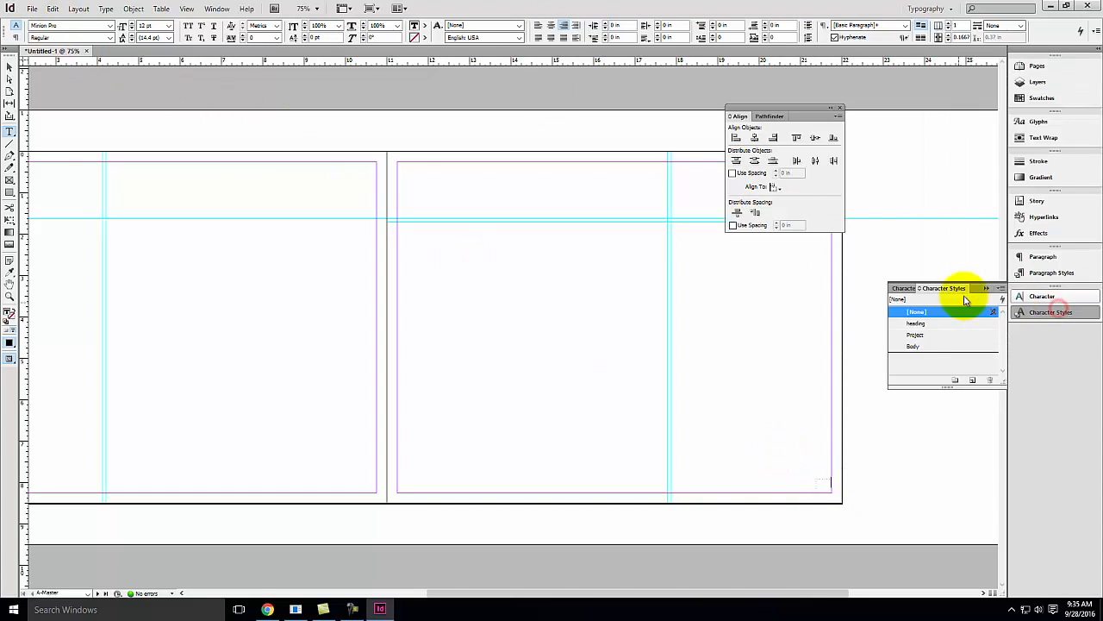
left_click(924, 337)
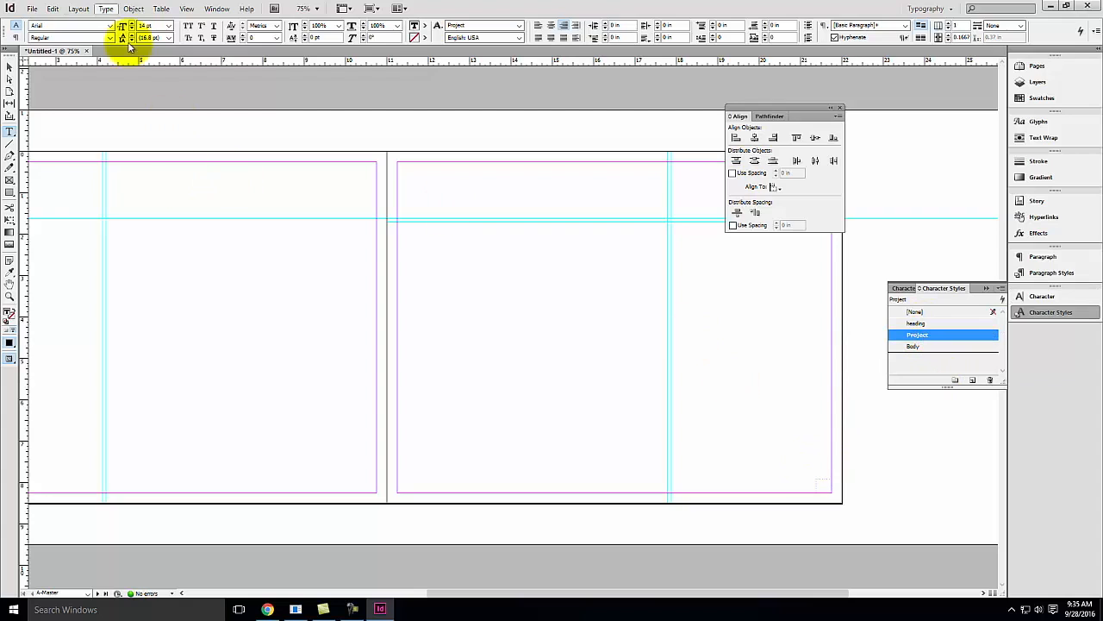
Insert a current page number marker into the master's bottom-right text frame
left_click(105, 8)
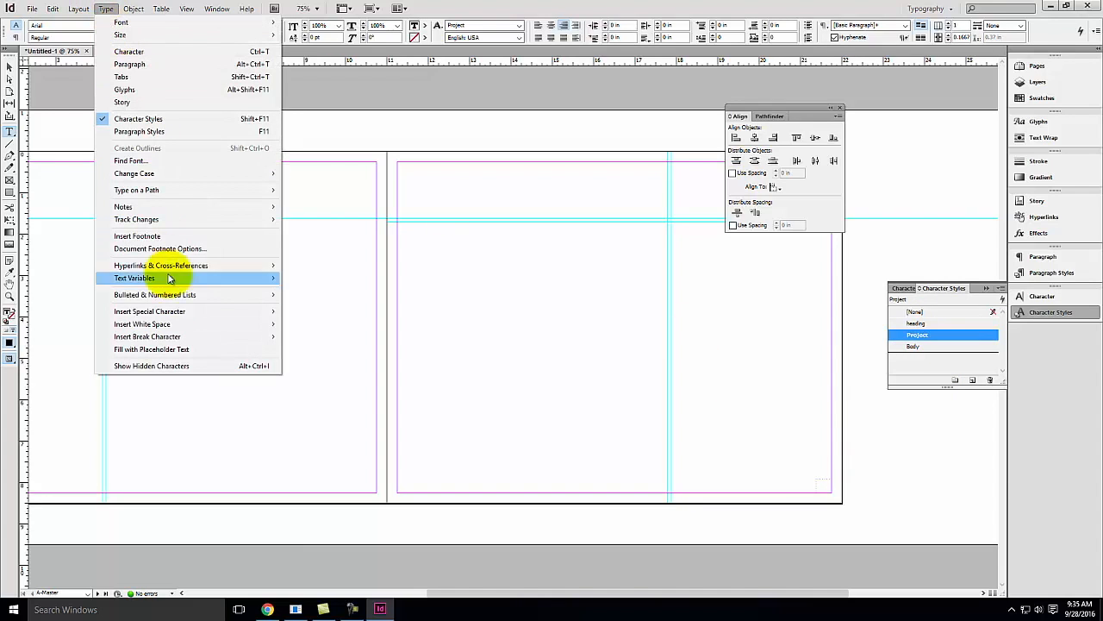
mouse_move(172, 309)
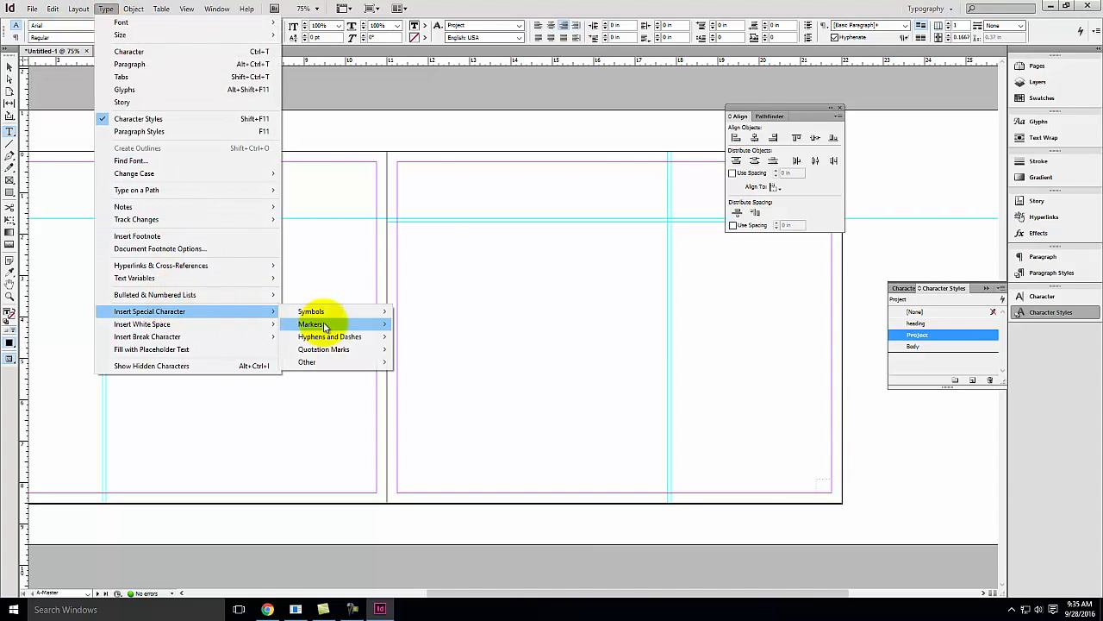
mouse_move(342, 316)
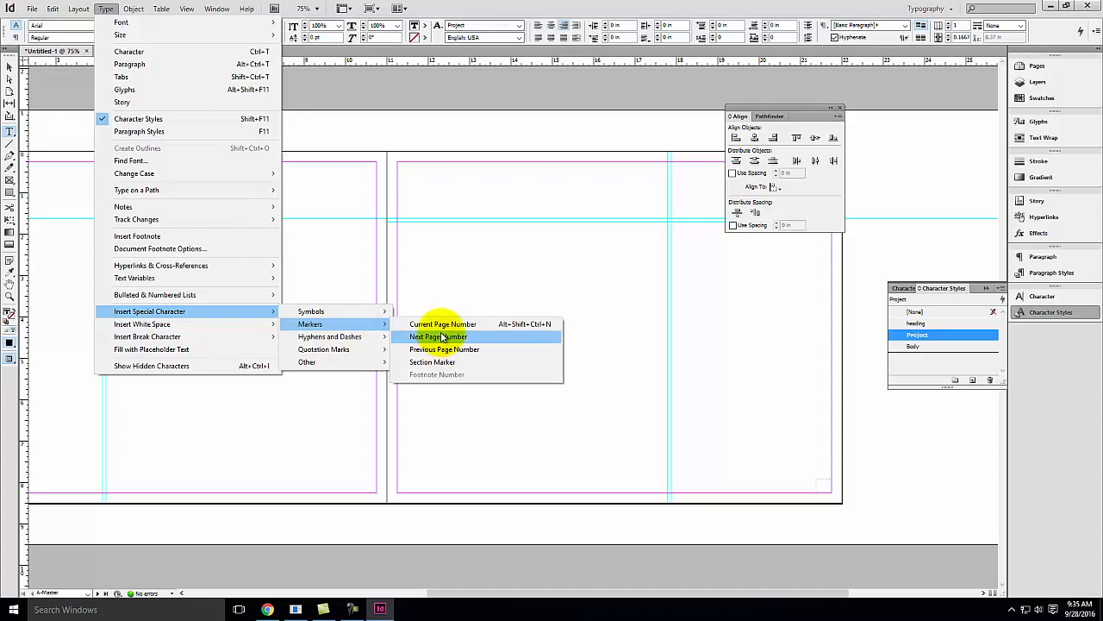
left_click(443, 324)
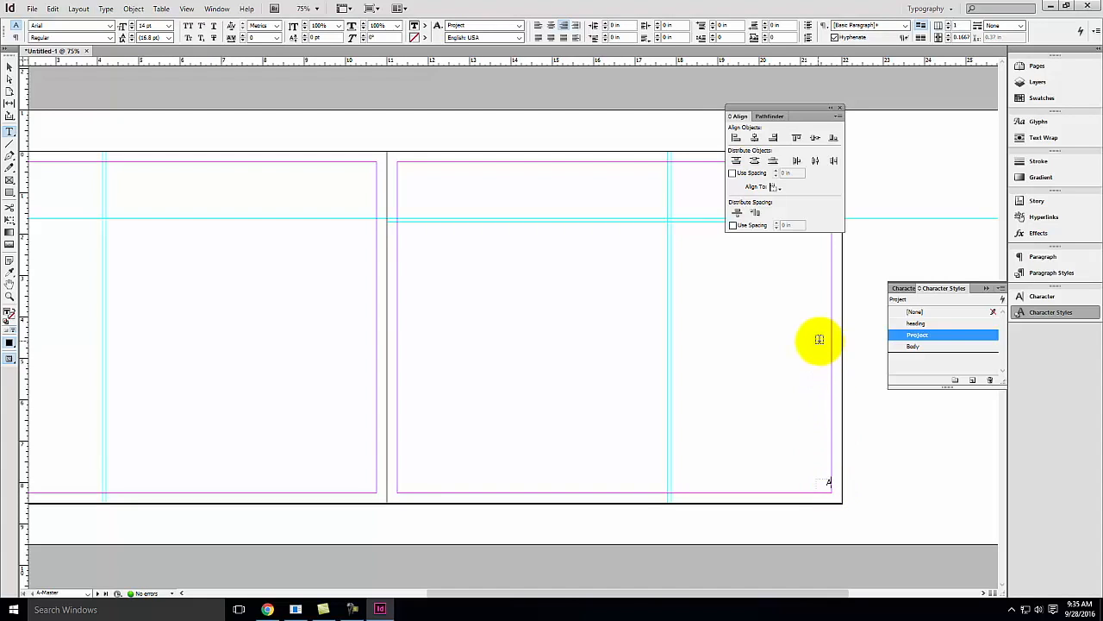
Copy the page number frame and paste it into the bottom-left corner of the master's left page
left_click(9, 67)
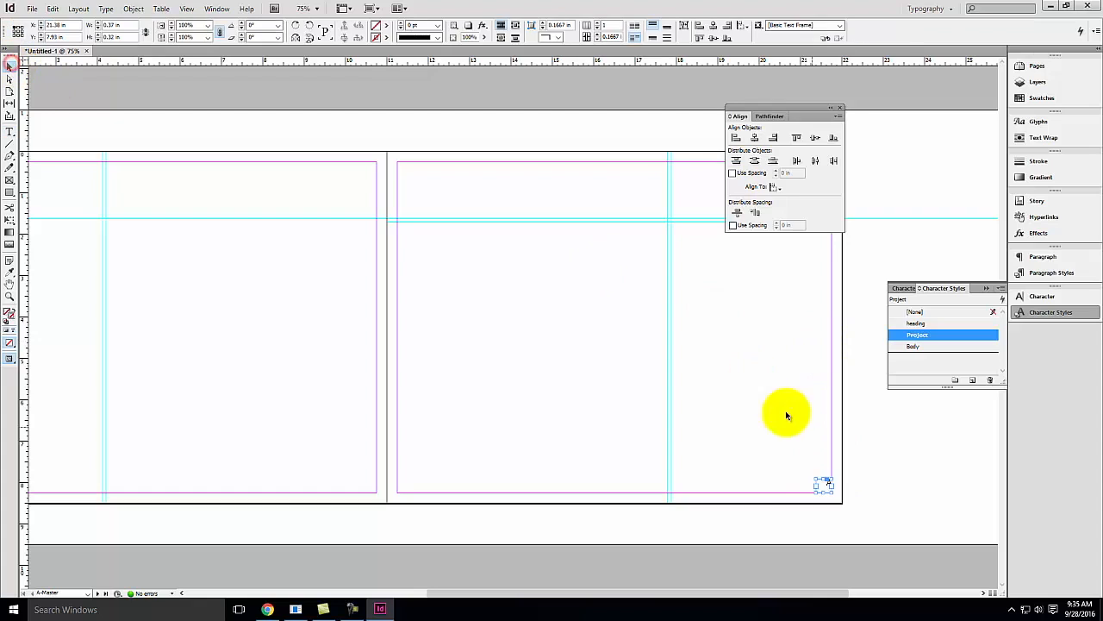
left_click(825, 487)
mouse_move(825, 493)
left_mouse_down()
mouse_move(830, 484)
mouse_move(836, 502)
left_mouse_up()
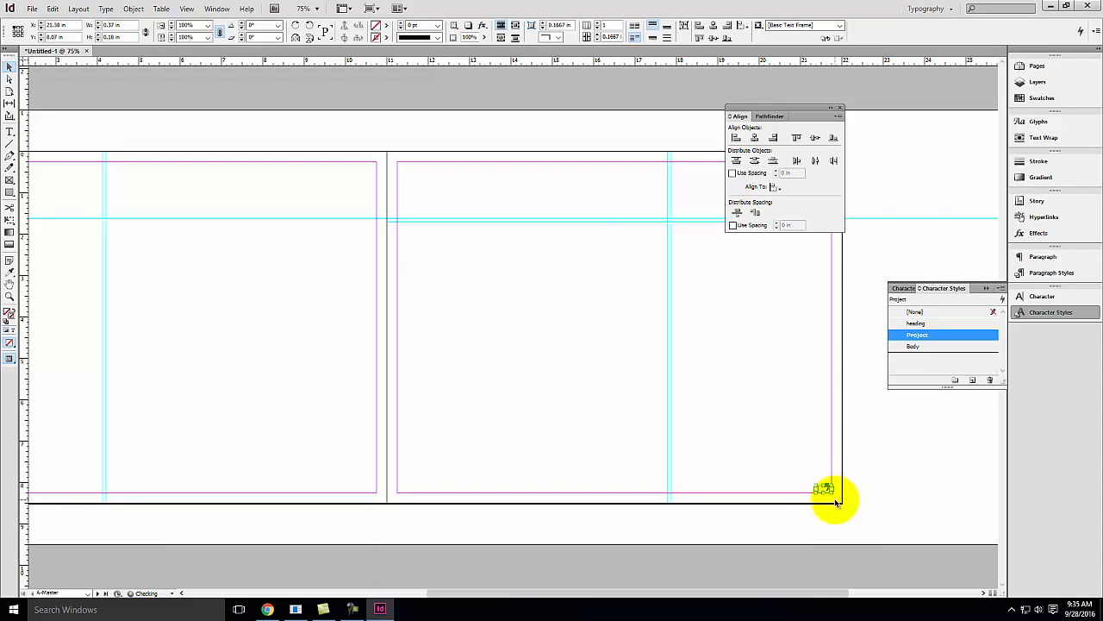
key("ctrl+c")
key("space")
left_click_drag(360, 385, 639, 407)
key("ctrl+v")
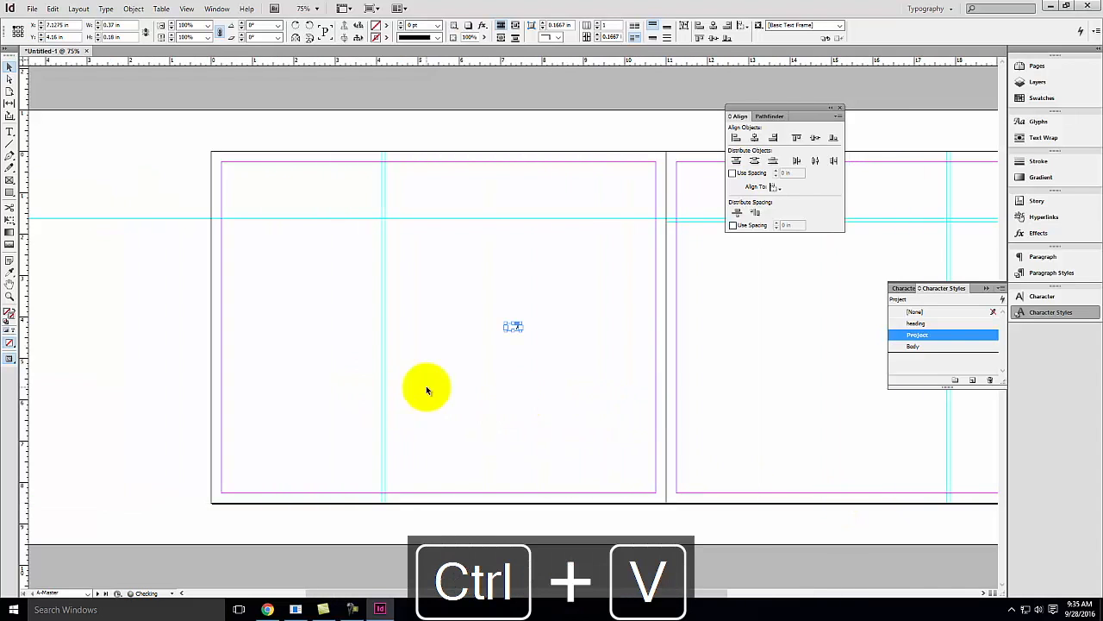
left_click_drag(514, 329, 231, 490)
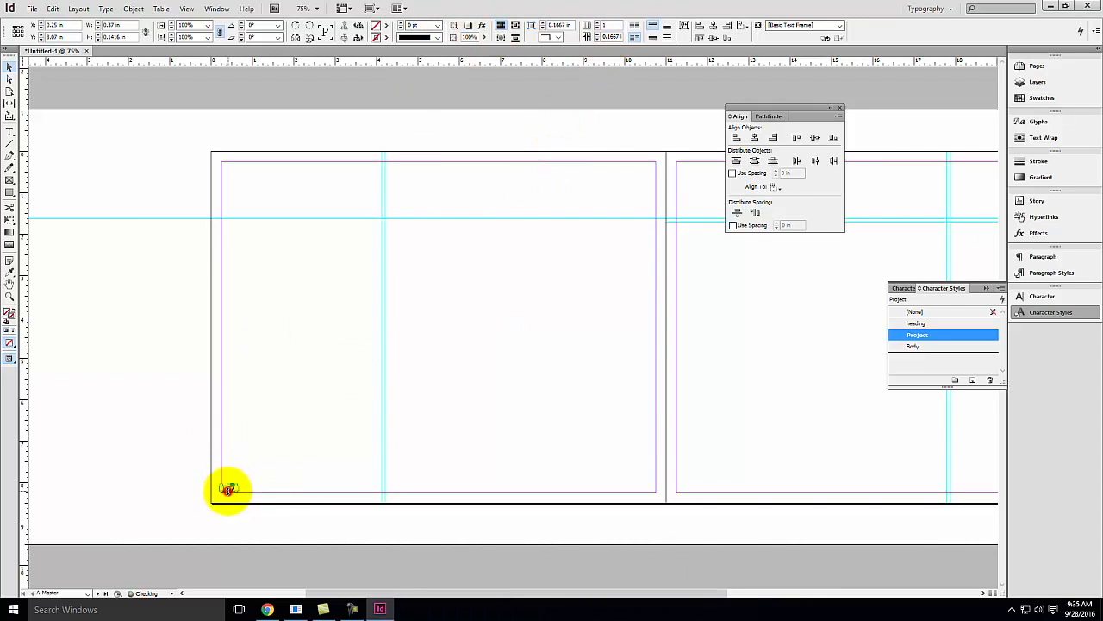
key("ctrl+z")
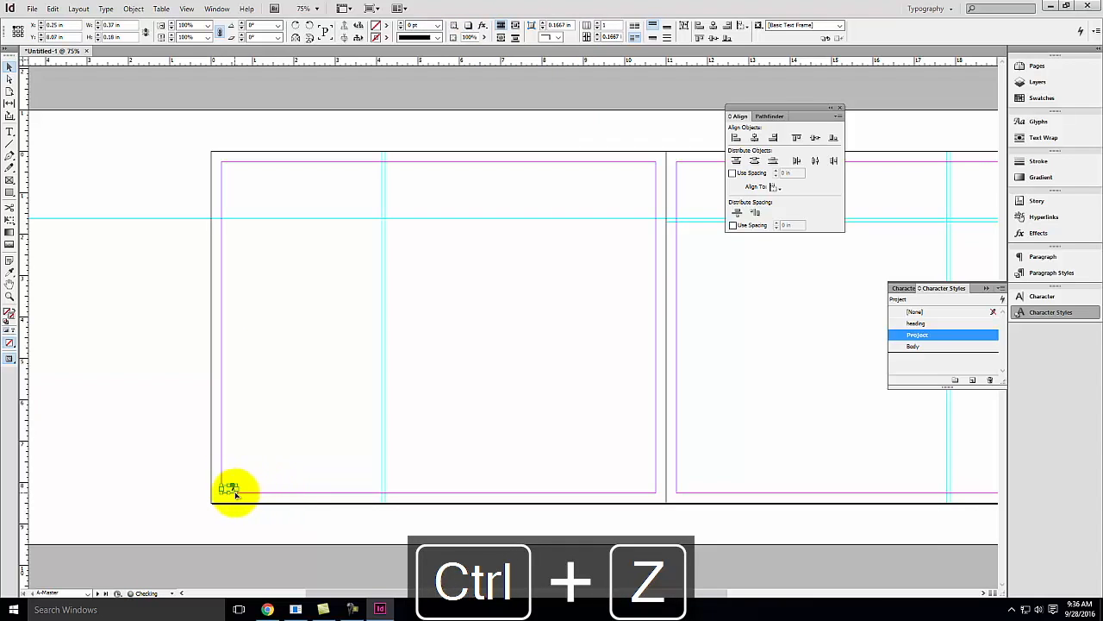
double_click(234, 491)
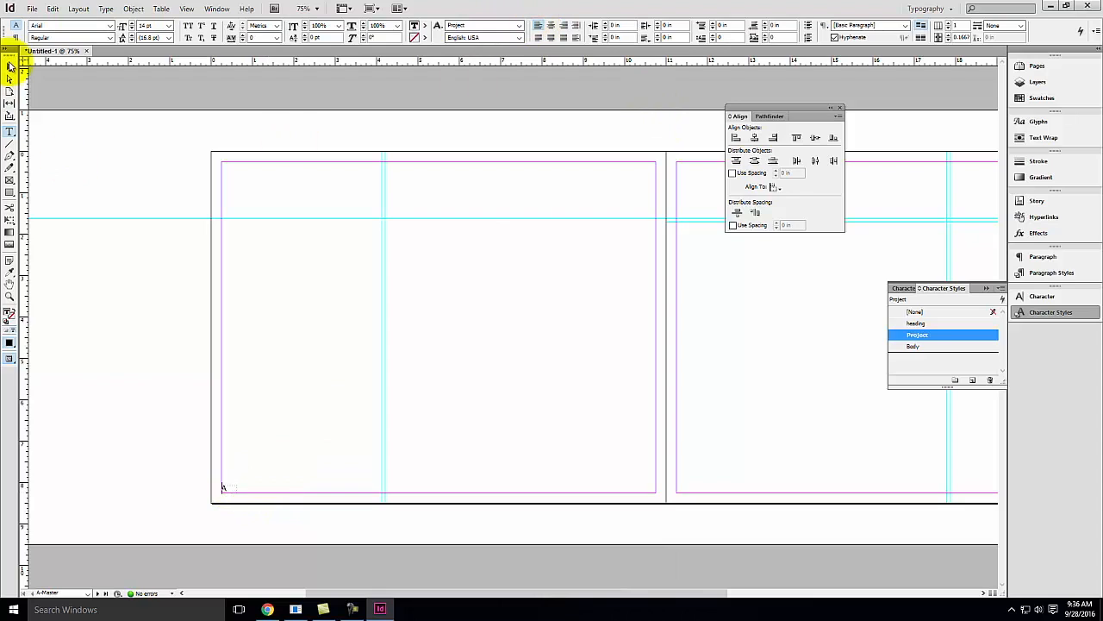
left_click(10, 67)
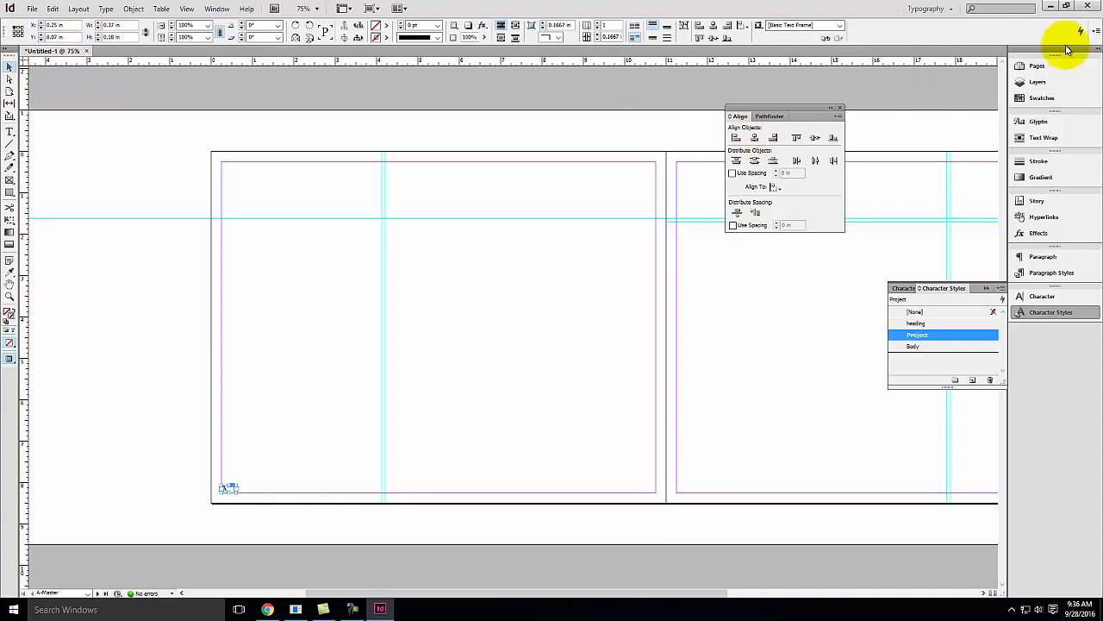
Open the Pages panel and step through the document spreads and A-Master to check the page numbers
left_click(1037, 66)
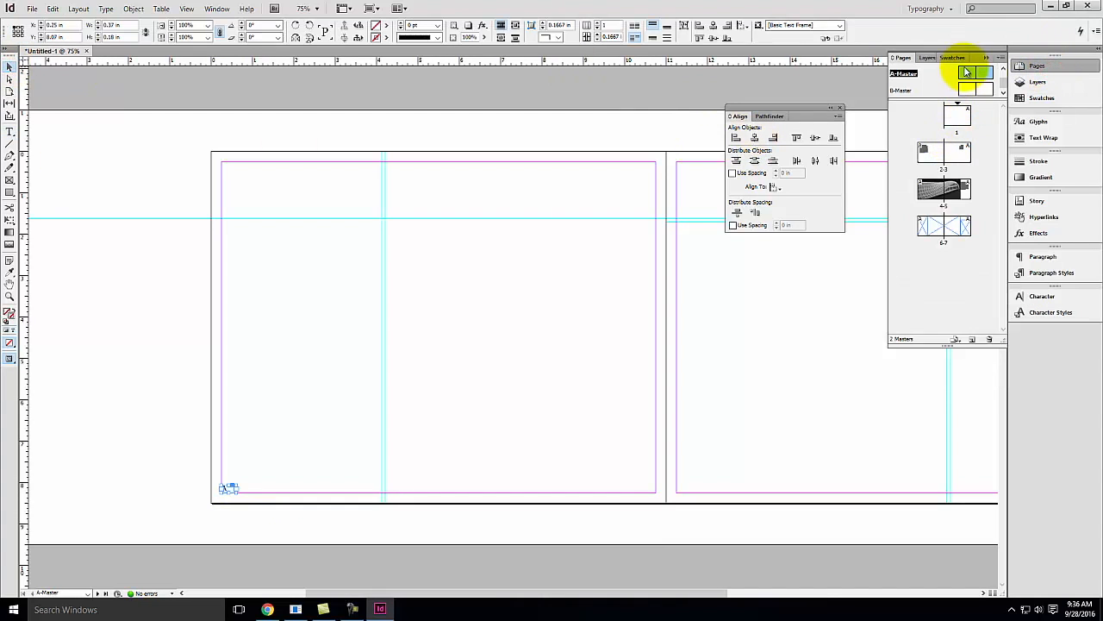
double_click(940, 160)
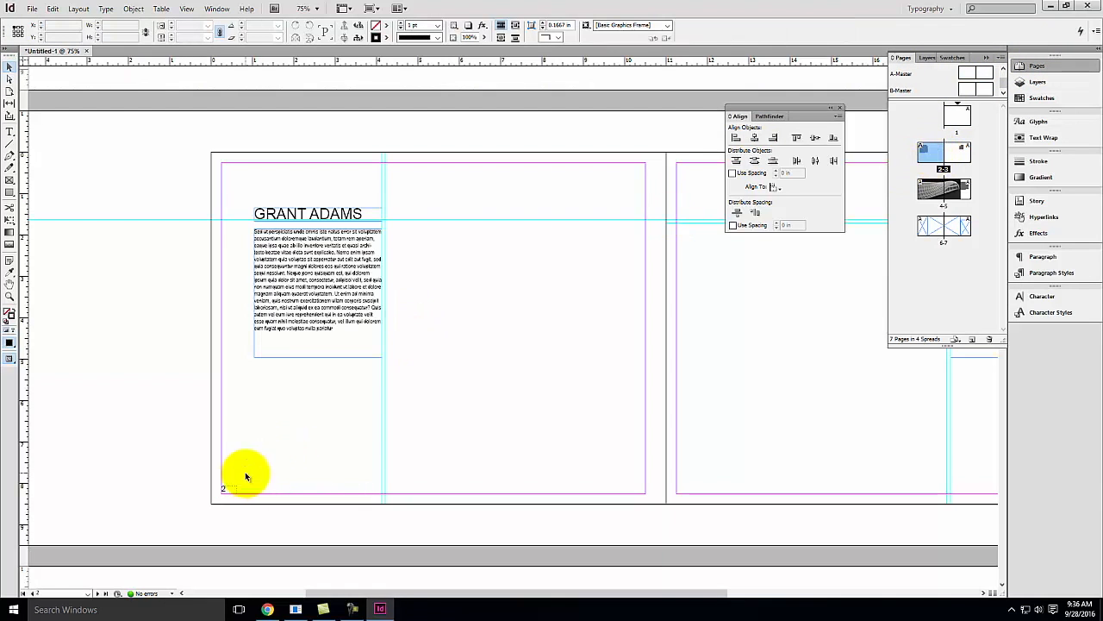
double_click(967, 153)
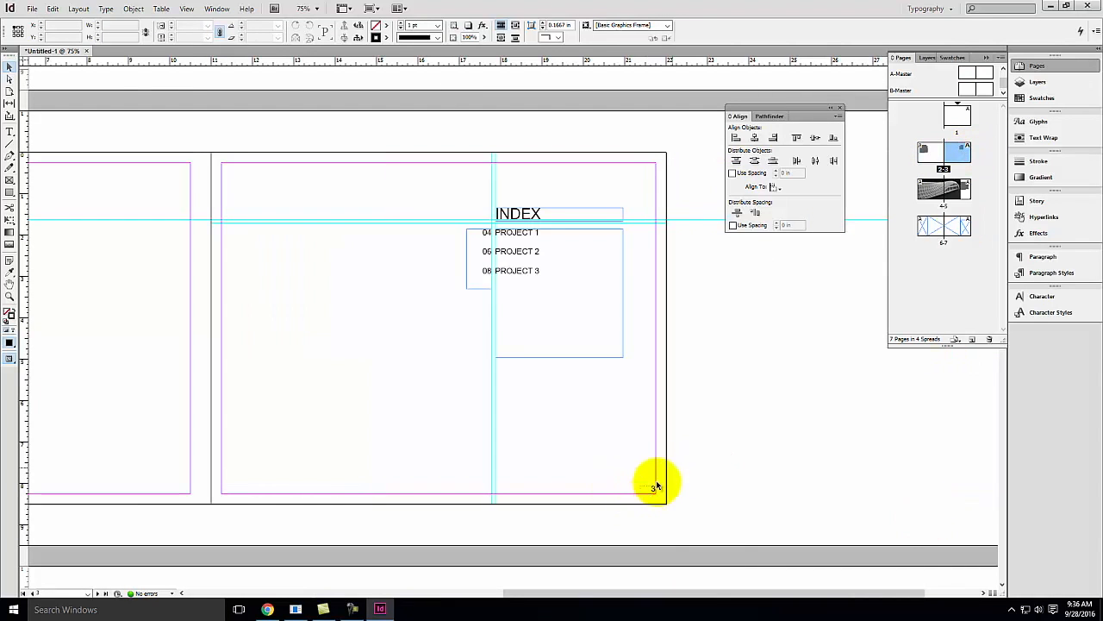
double_click(933, 185)
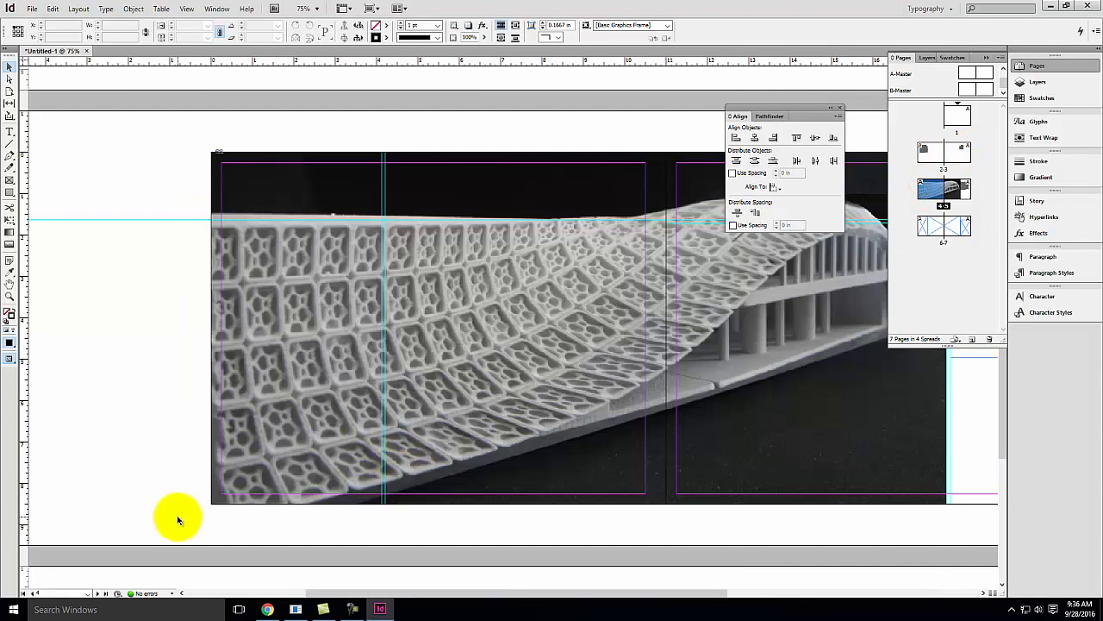
key("space")
left_click_drag(931, 436, 584, 414)
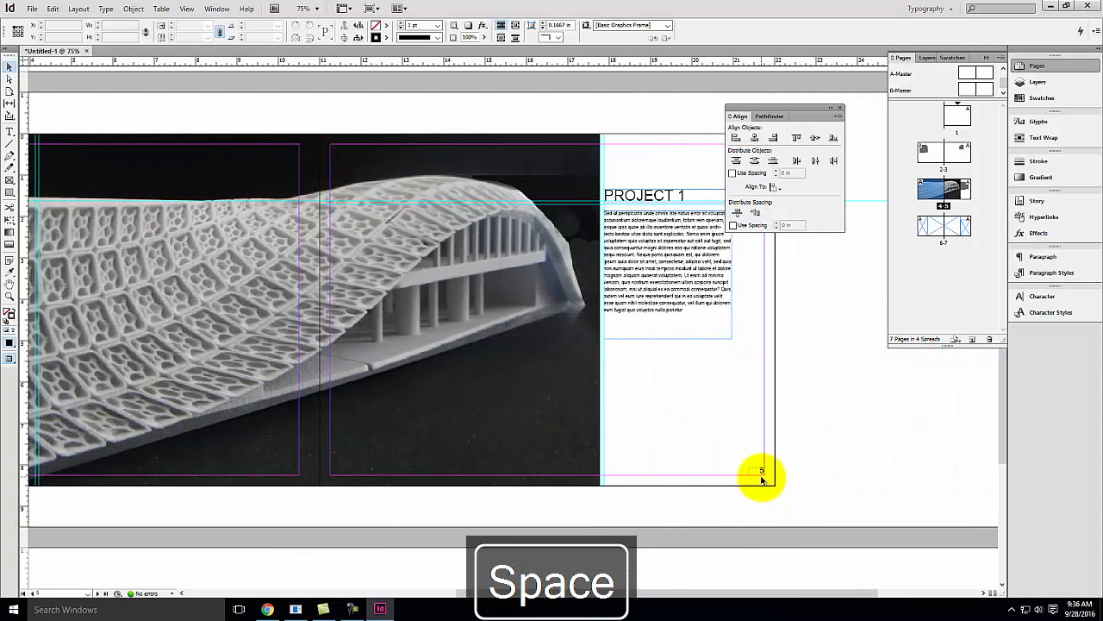
double_click(955, 233)
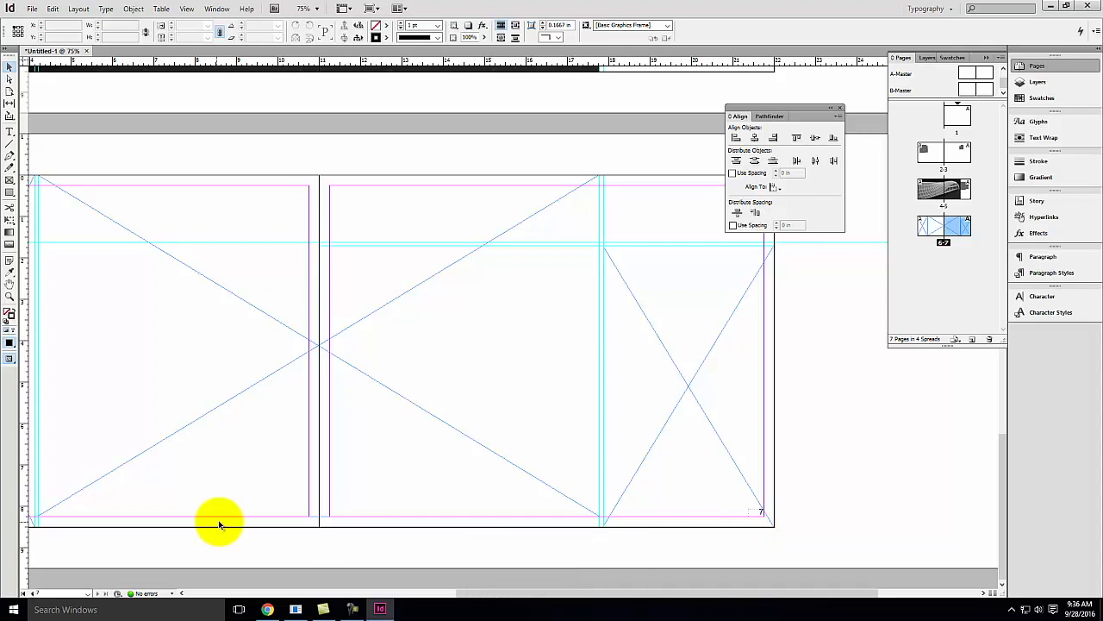
double_click(985, 83)
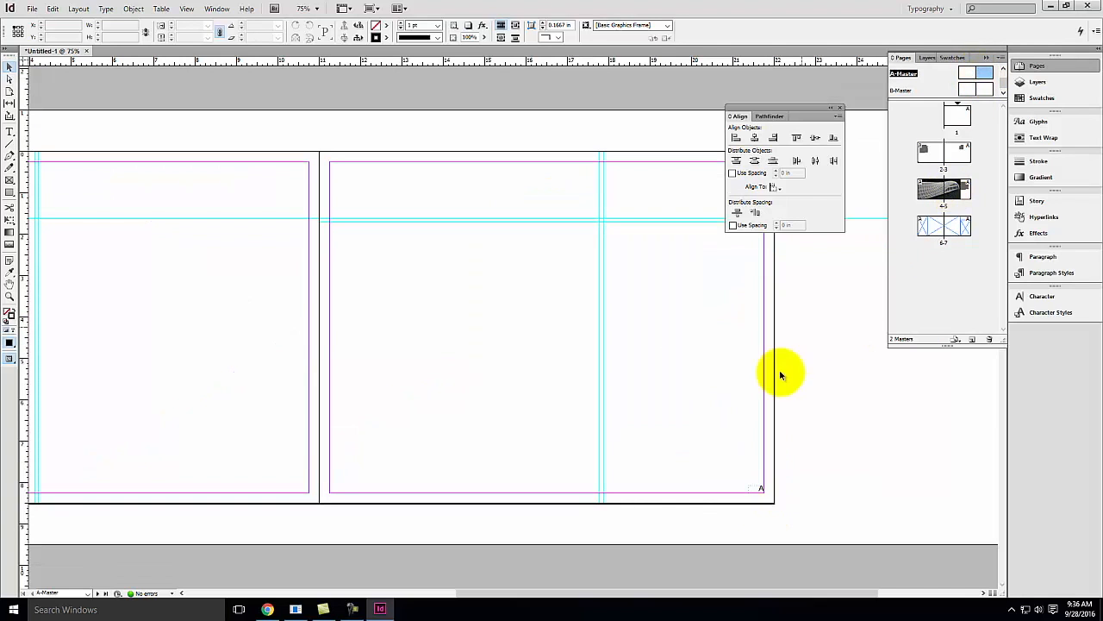
Start a new section at spread 4-5 with section prefix P1 and section marker Project 1
left_click(945, 271)
double_click(932, 196)
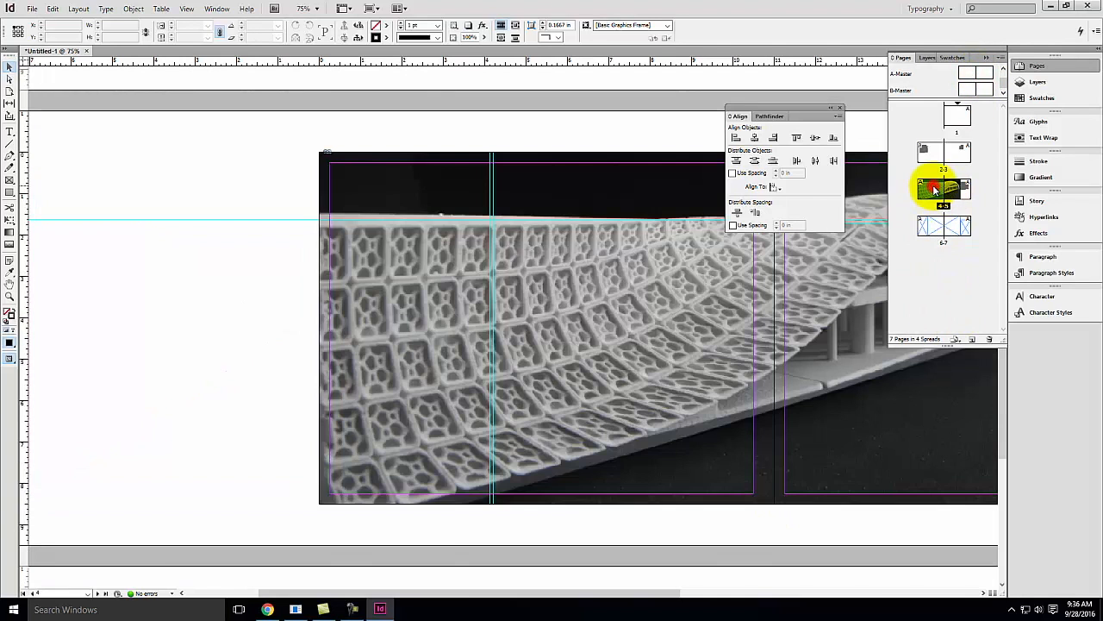
key("space")
left_click_drag(681, 237, 337, 310)
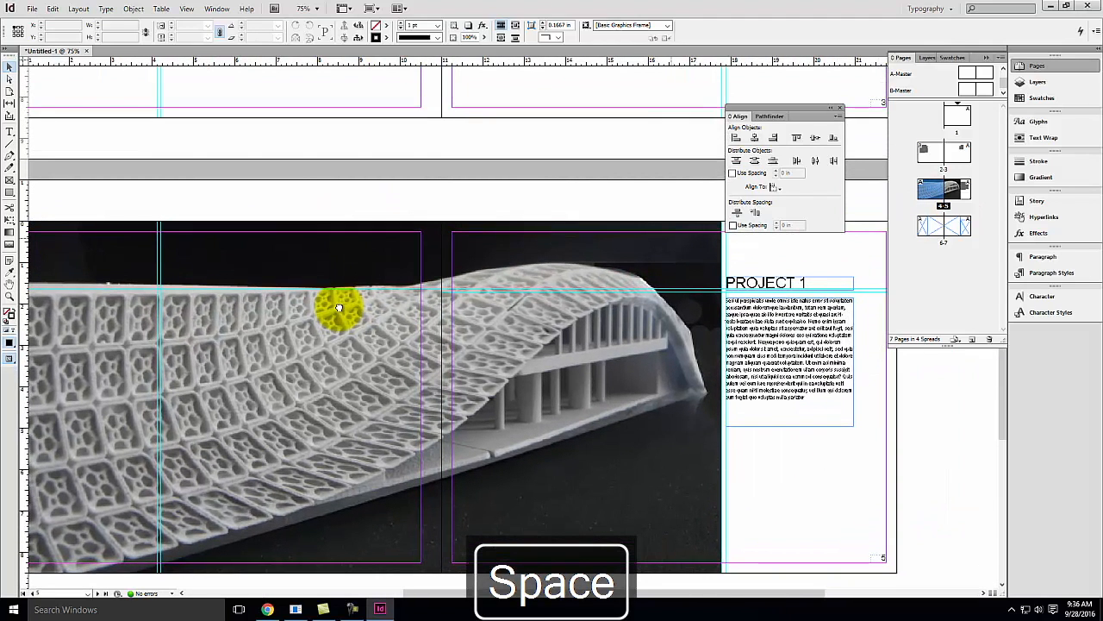
right_click(931, 193)
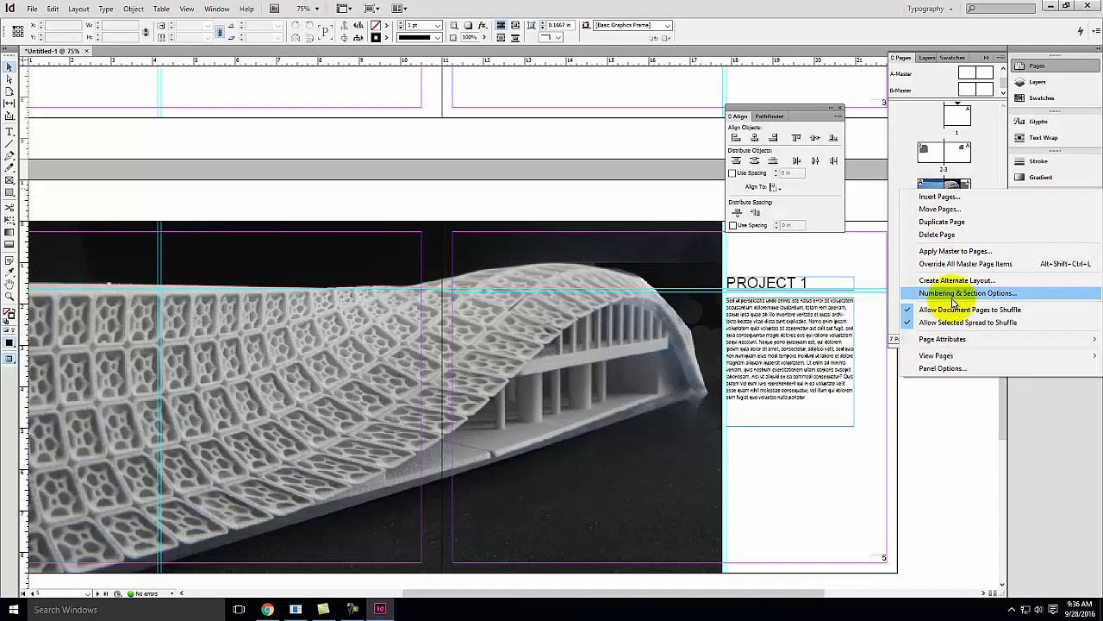
left_click(952, 296)
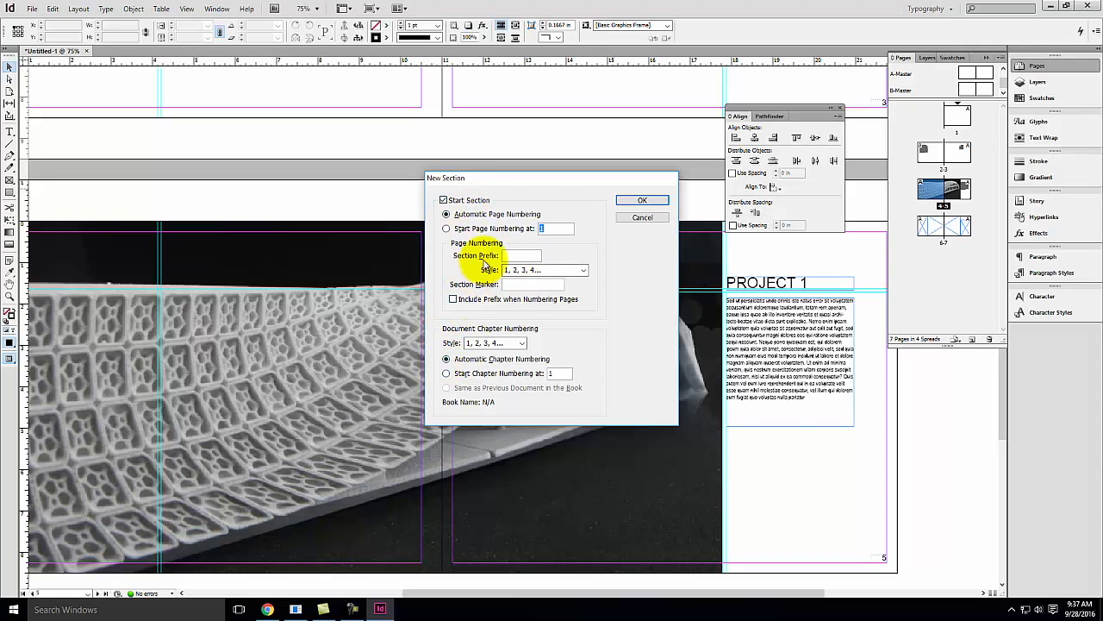
left_click(514, 286)
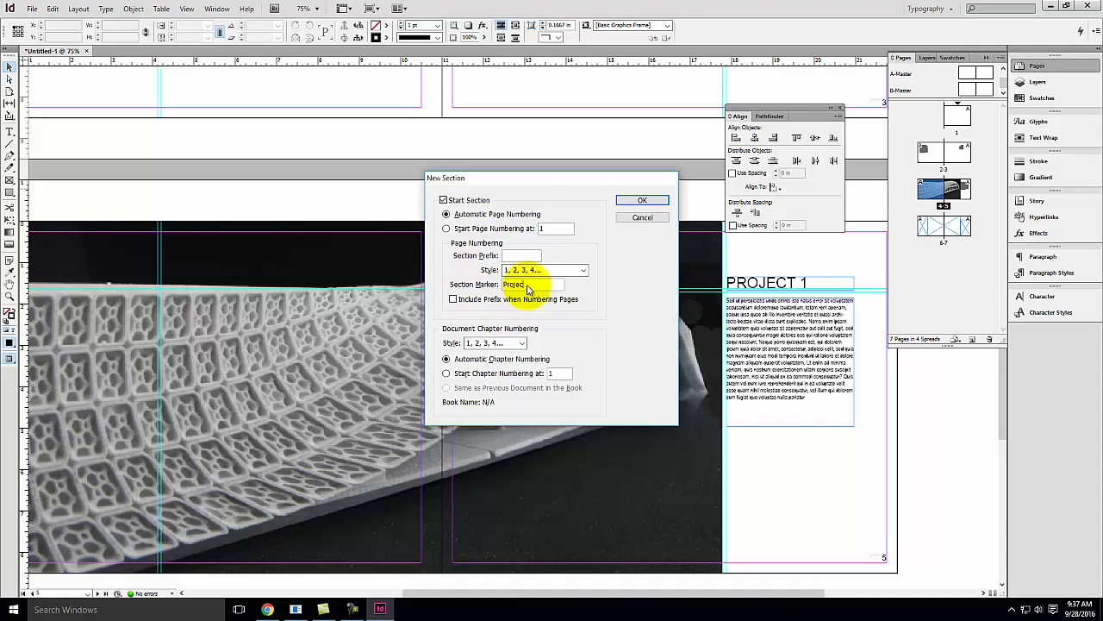
type("Project 1")
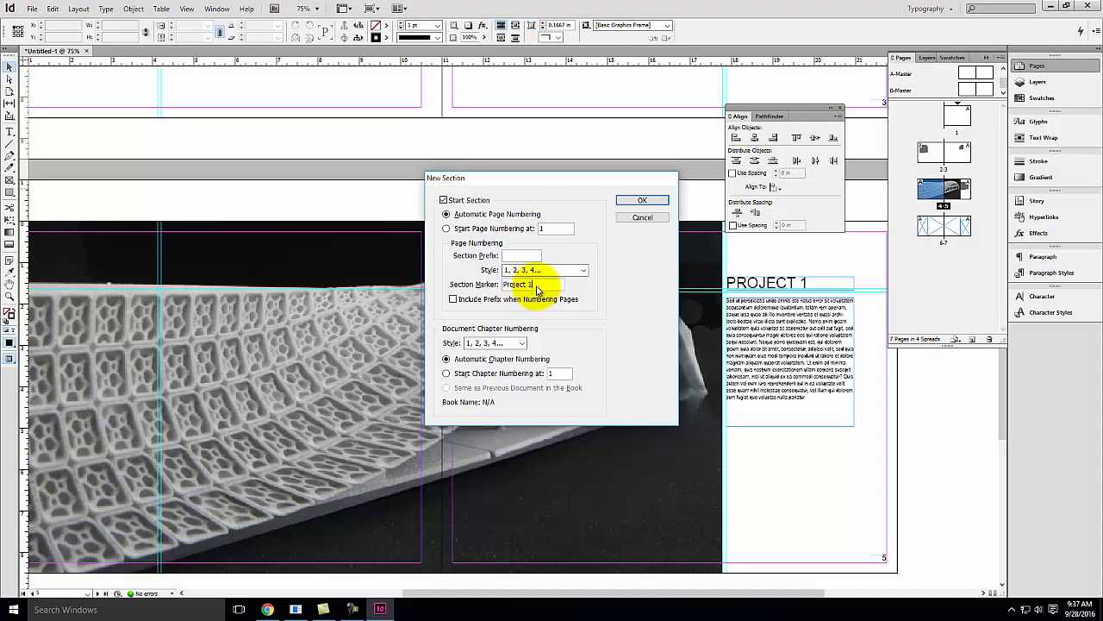
left_click(531, 256)
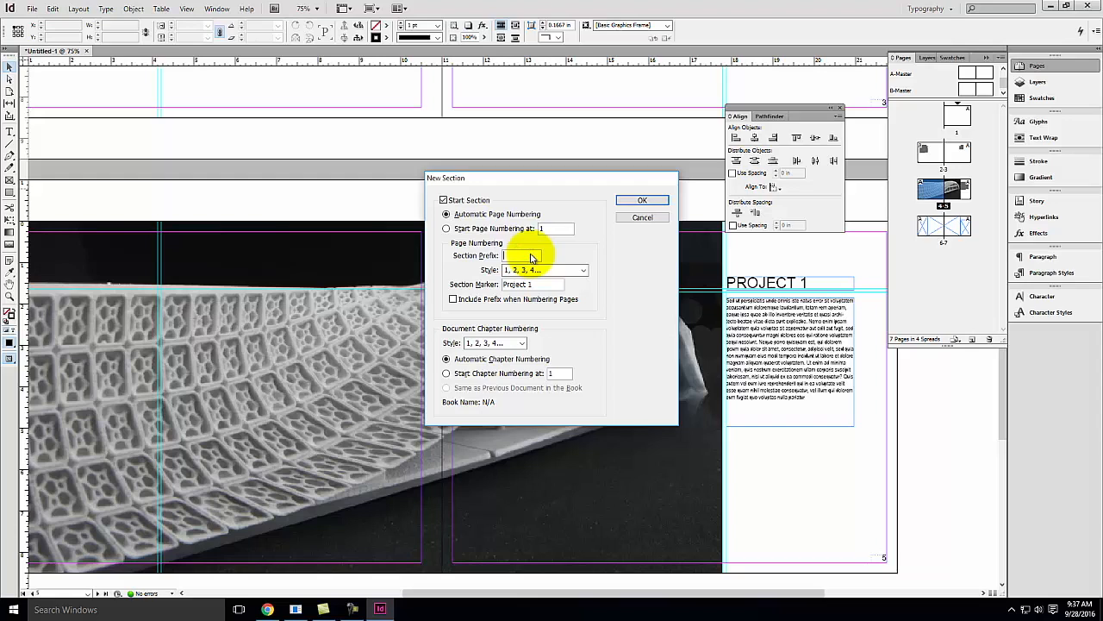
type("Pl")
key("BackSpace")
type("1")
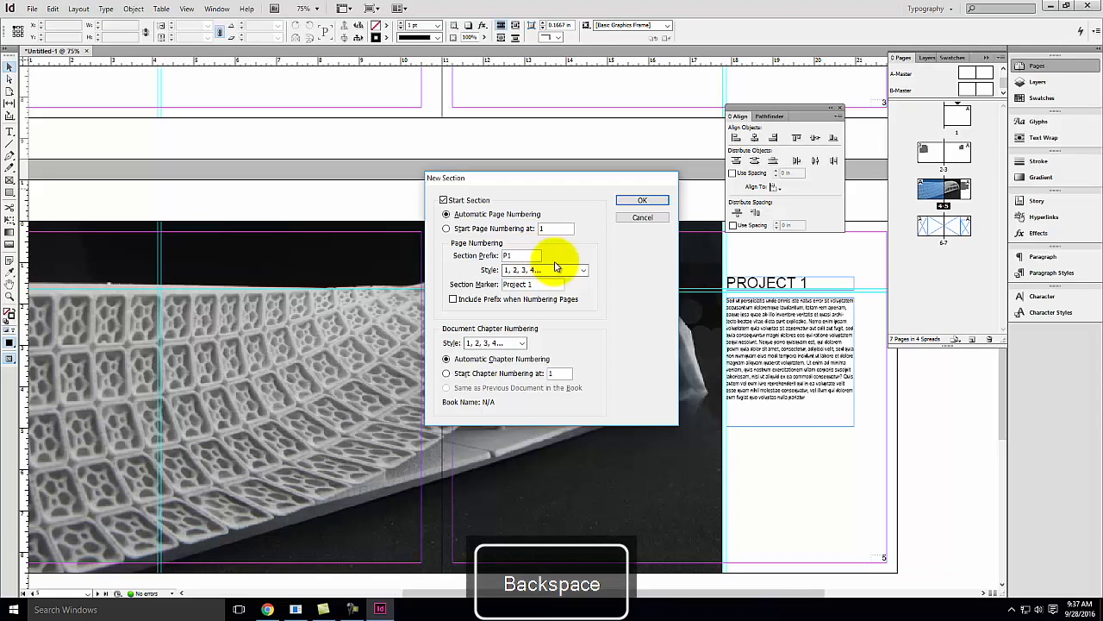
left_click(640, 199)
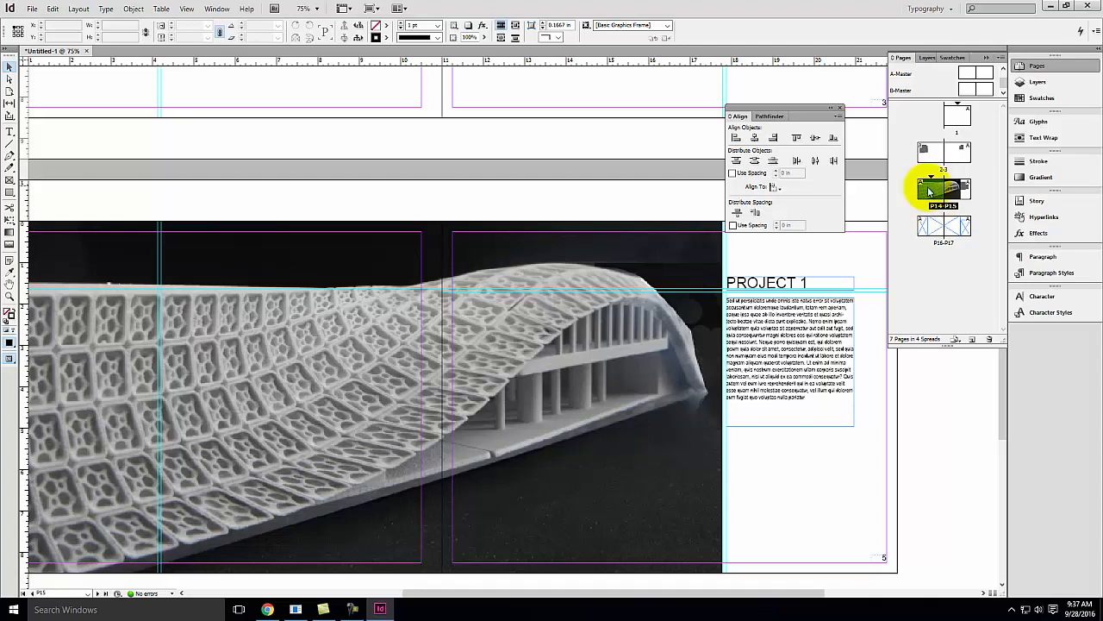
On A-Master, widen the right page number frame and insert a bracketed section marker before the page number
double_click(985, 77)
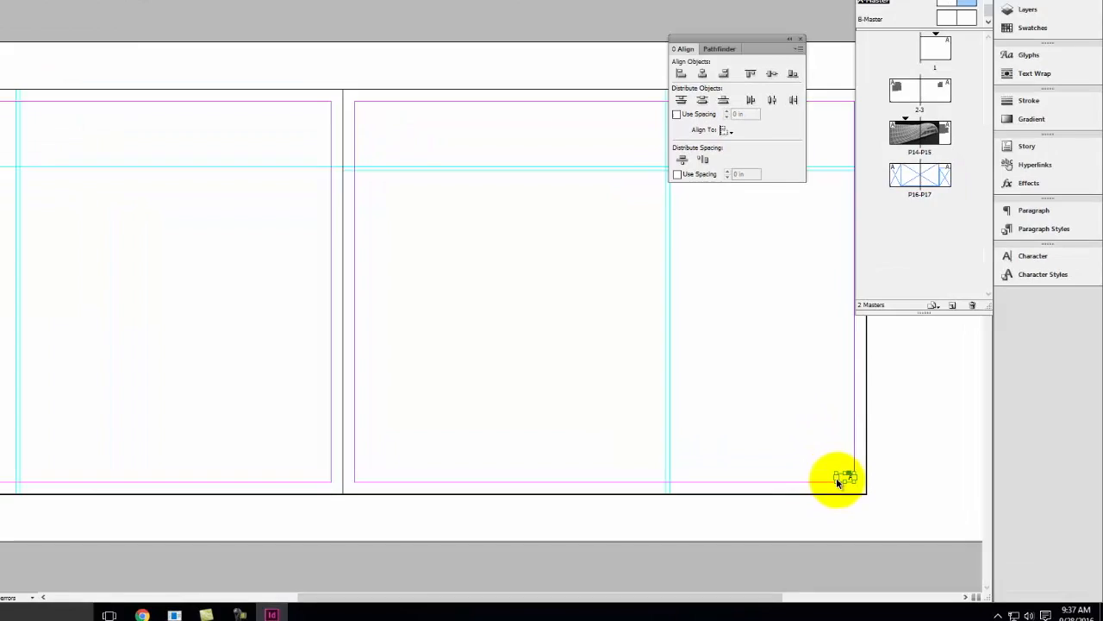
left_click_drag(854, 478, 786, 486)
left_click_drag(692, 460, 692, 459)
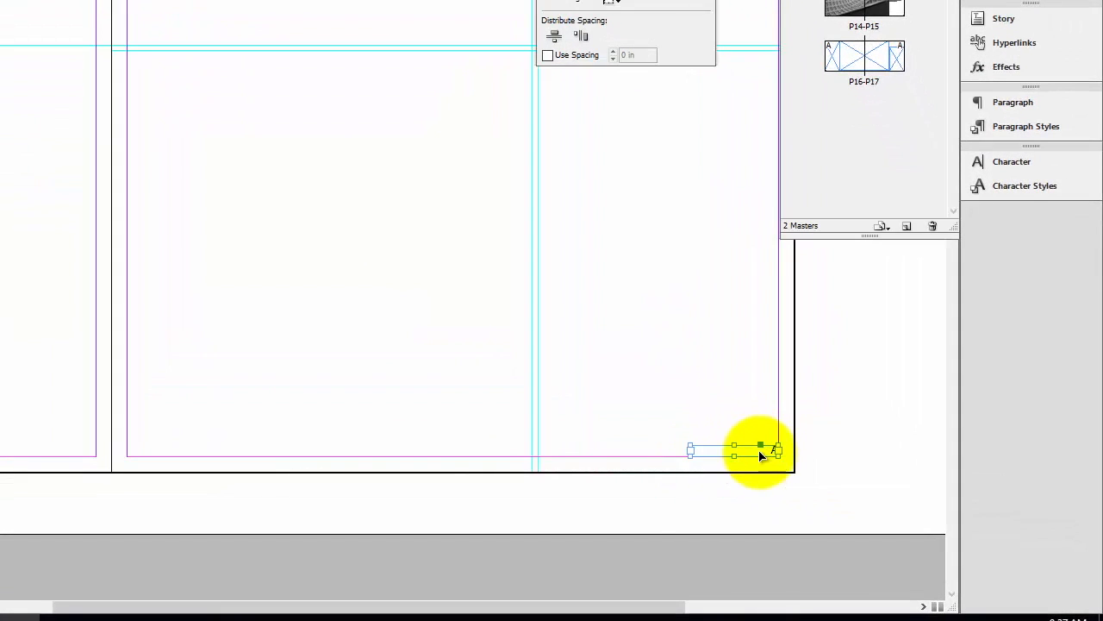
key("space")
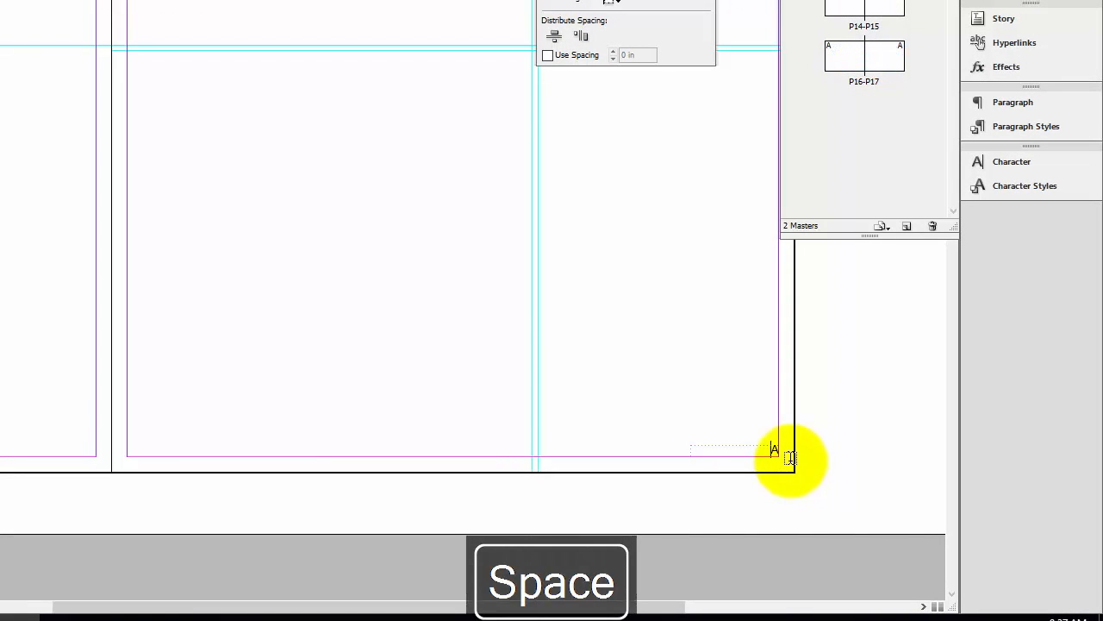
key("bracketleft")
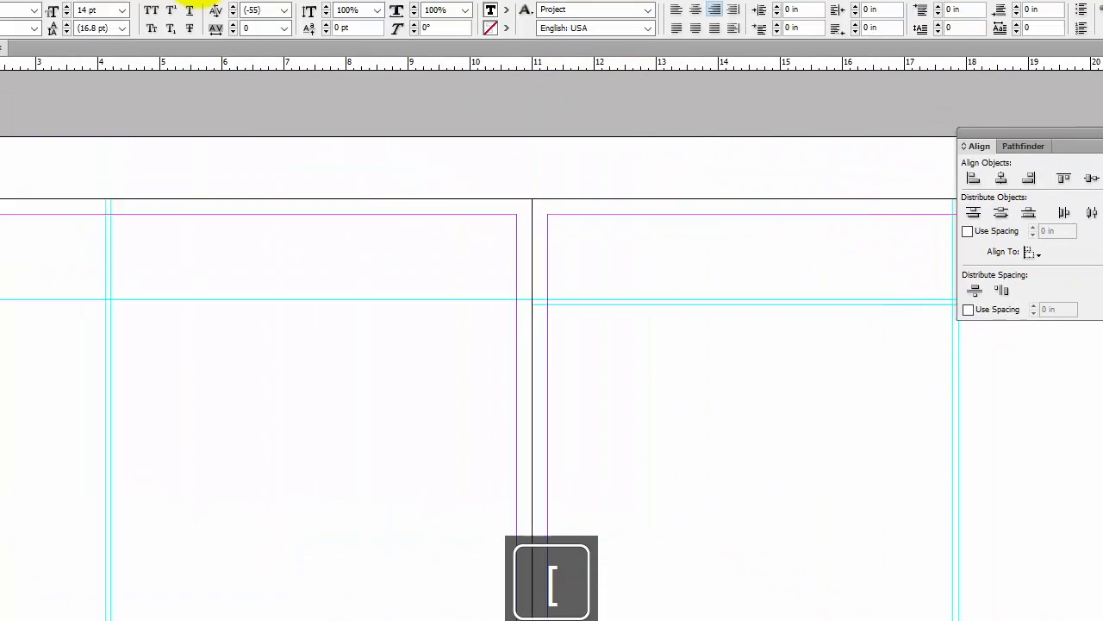
left_click(74, 13)
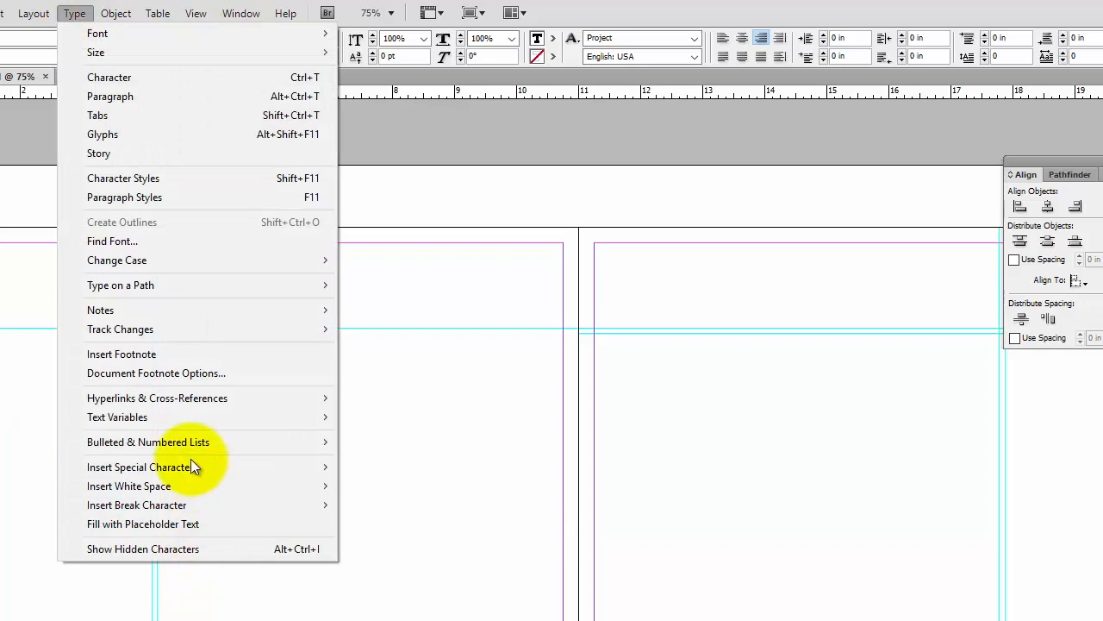
mouse_move(186, 465)
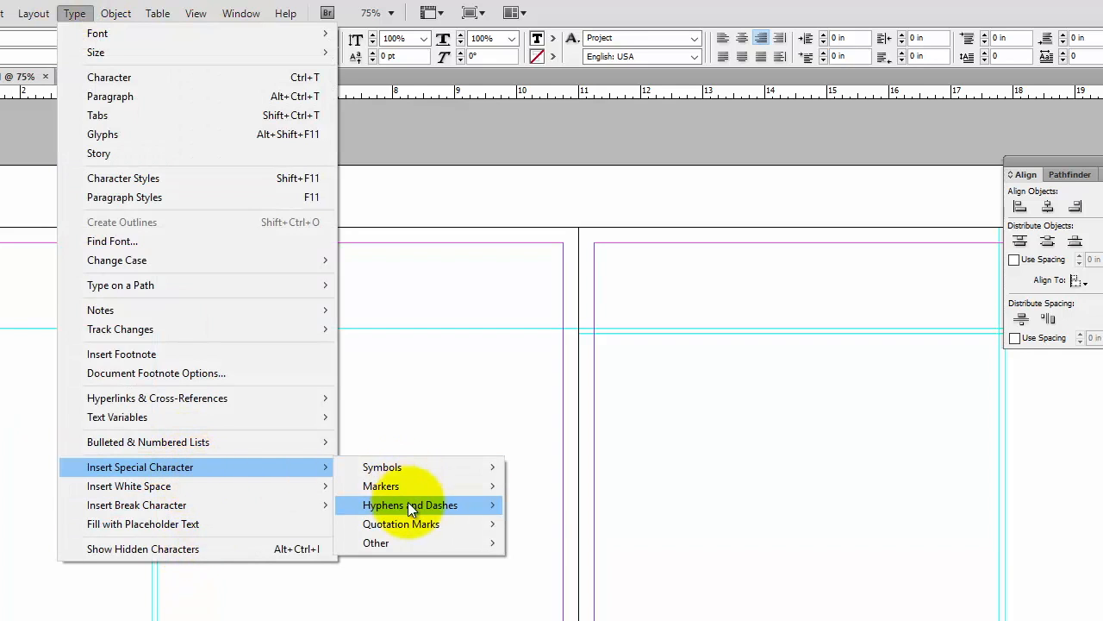
mouse_move(408, 488)
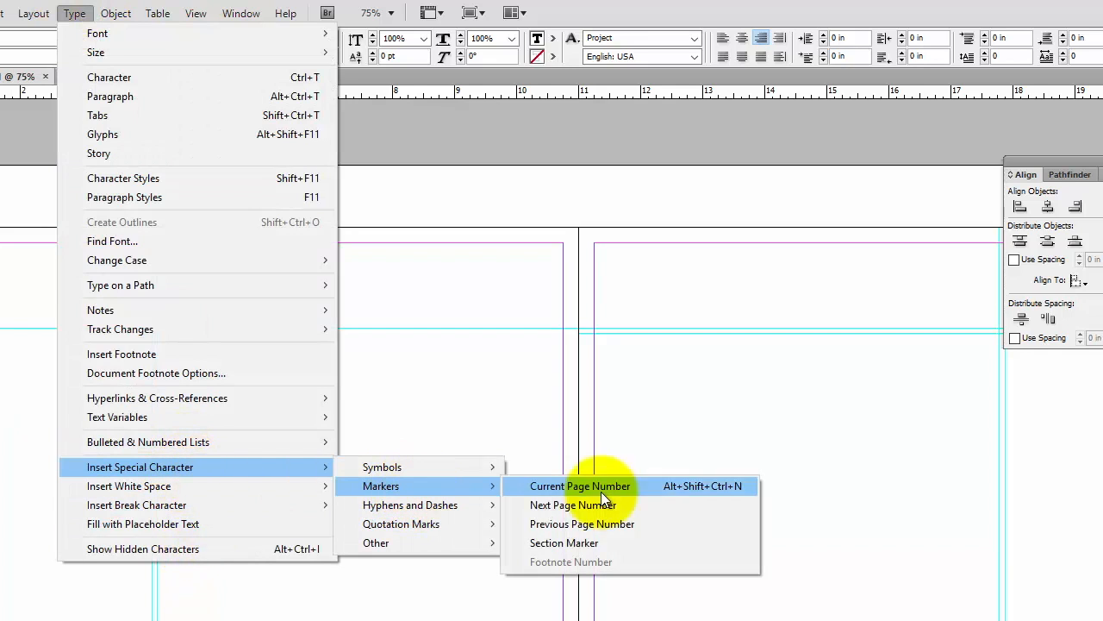
left_click(630, 546)
key("bracketright")
key("space")
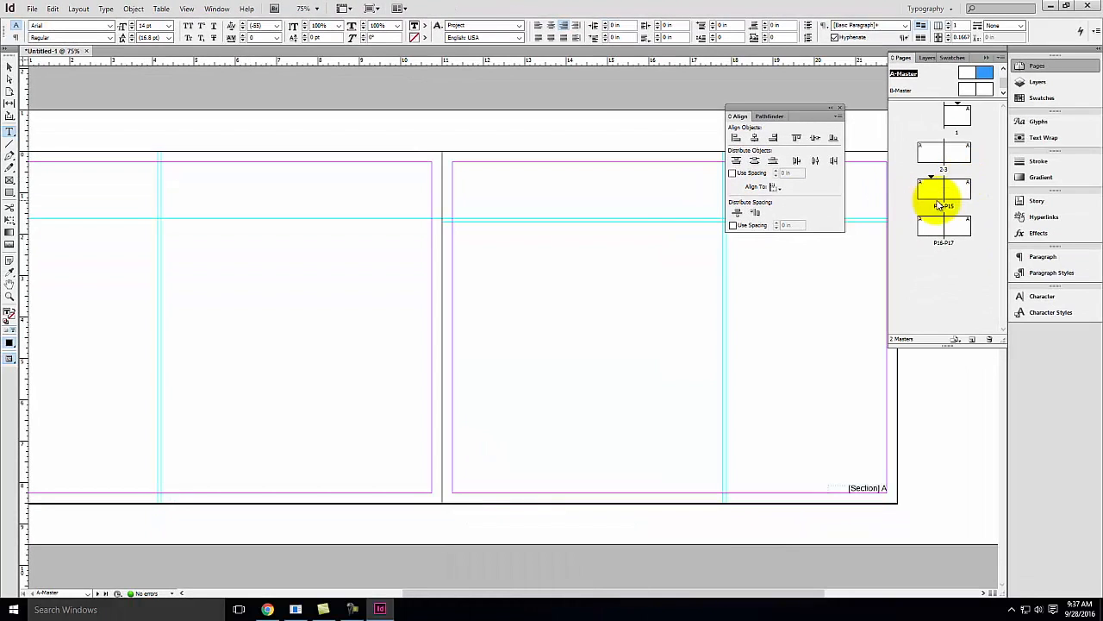
Go to the last project spread and add two new document pages after it
double_click(939, 205)
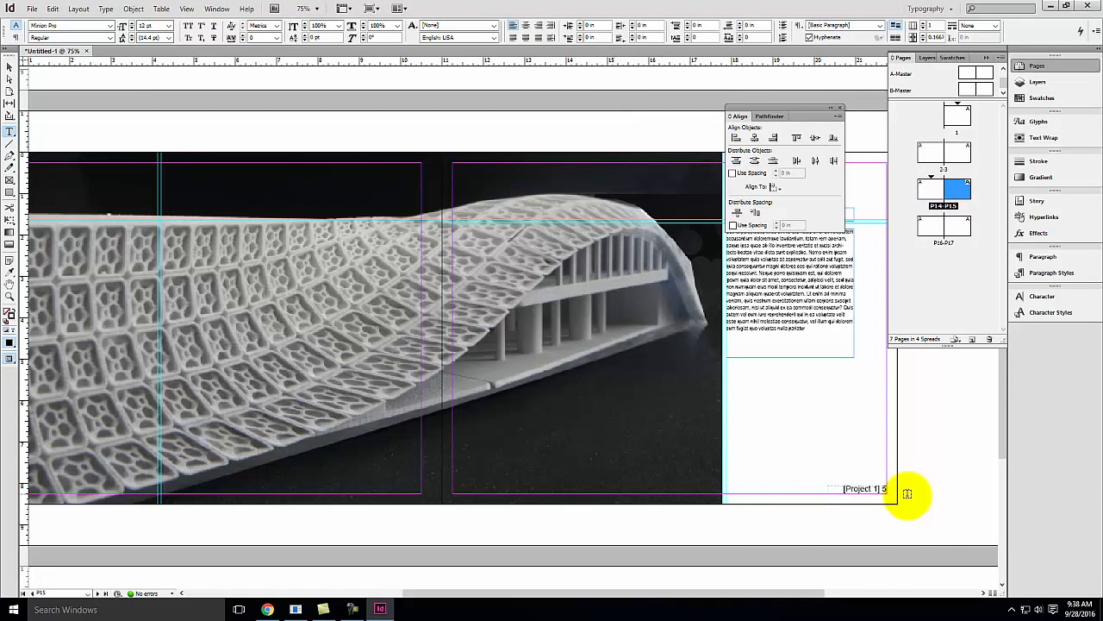
double_click(958, 226)
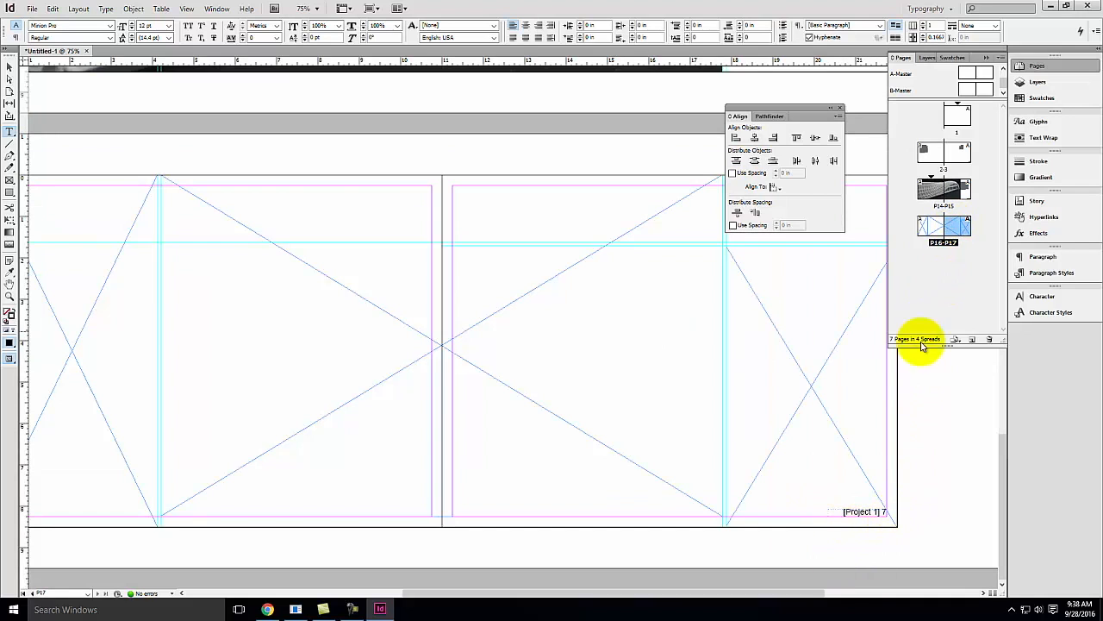
left_click(974, 341)
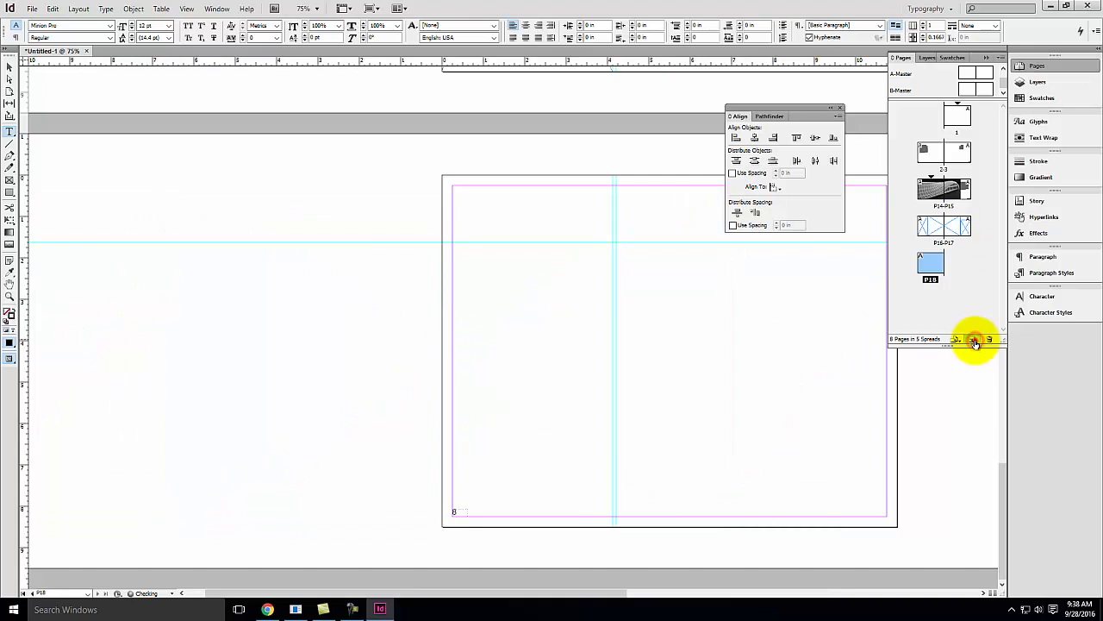
left_click(974, 341)
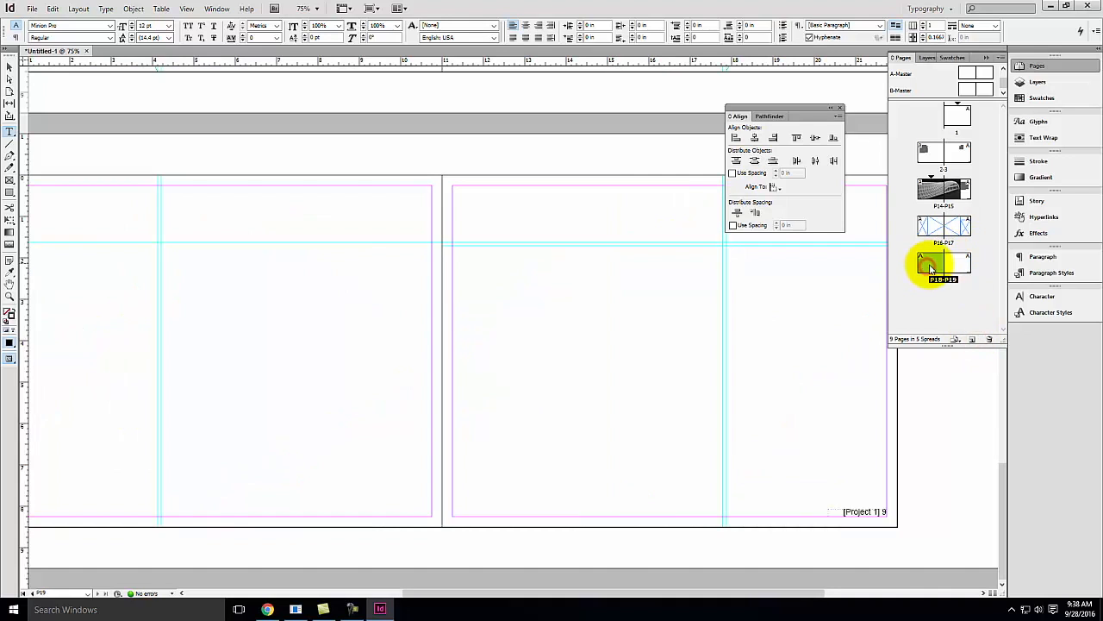
Start a new section at spread P18-P19 with section prefix P2 and section marker Project 2
right_click(930, 270)
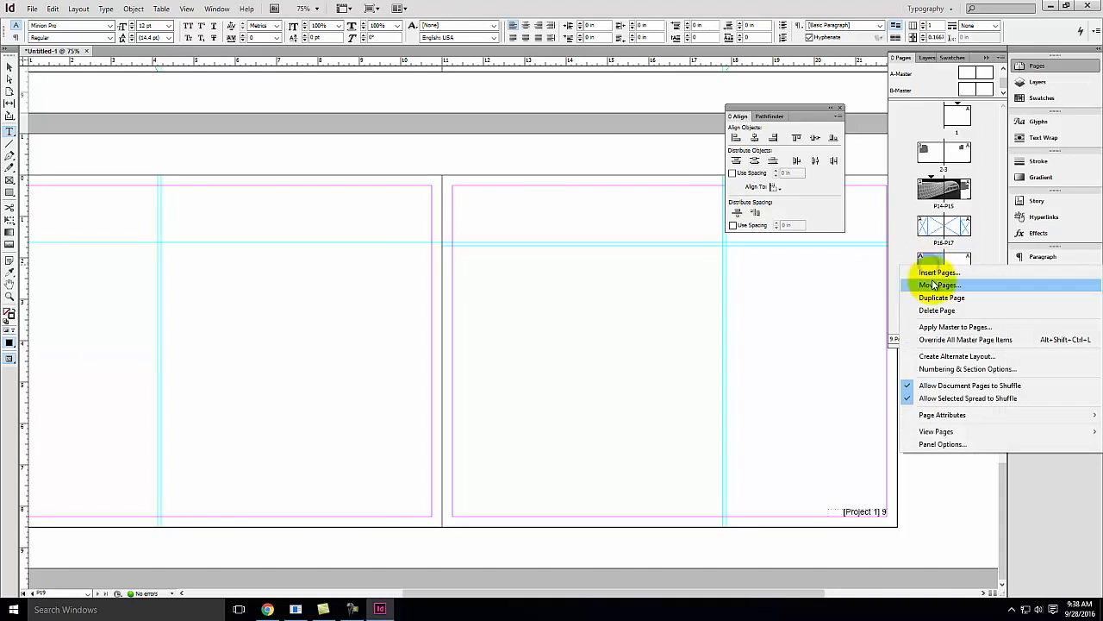
left_click(968, 370)
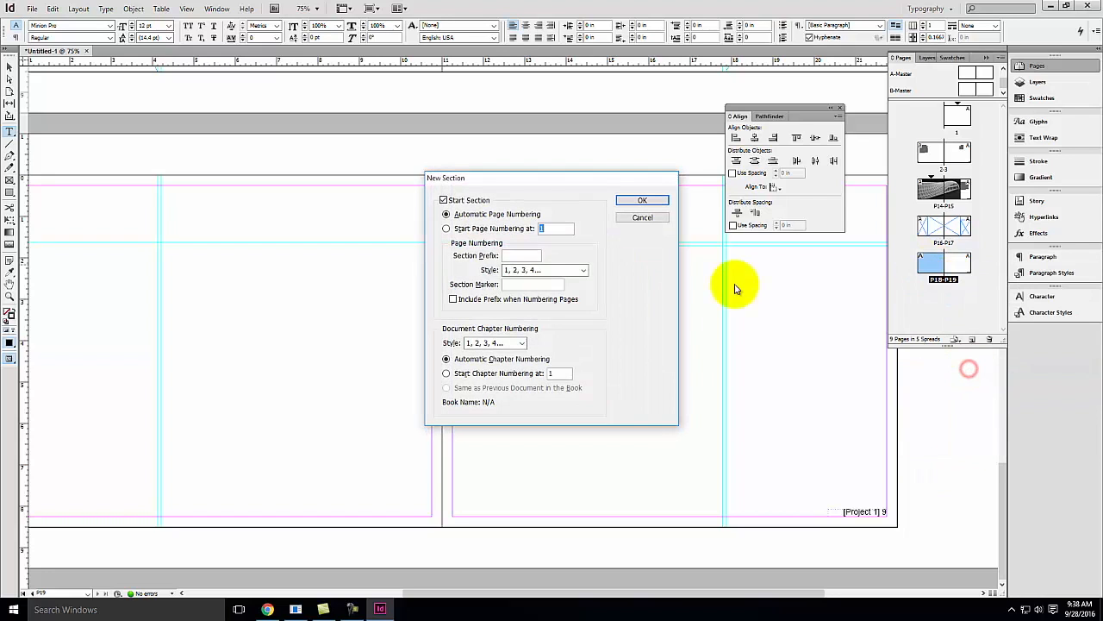
left_click(509, 258)
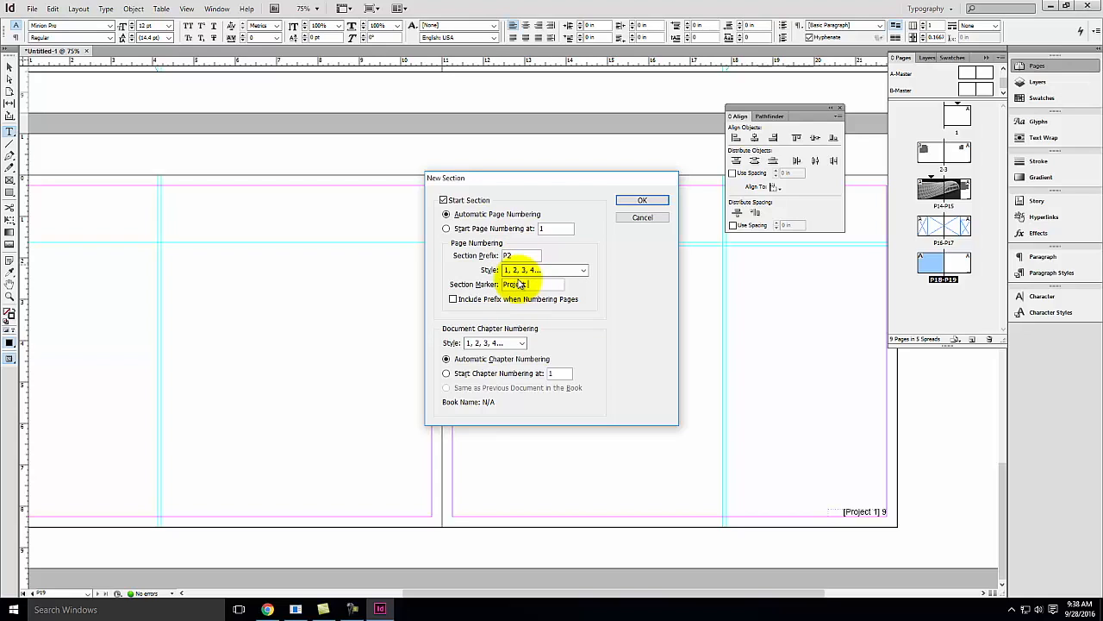
left_click(645, 200)
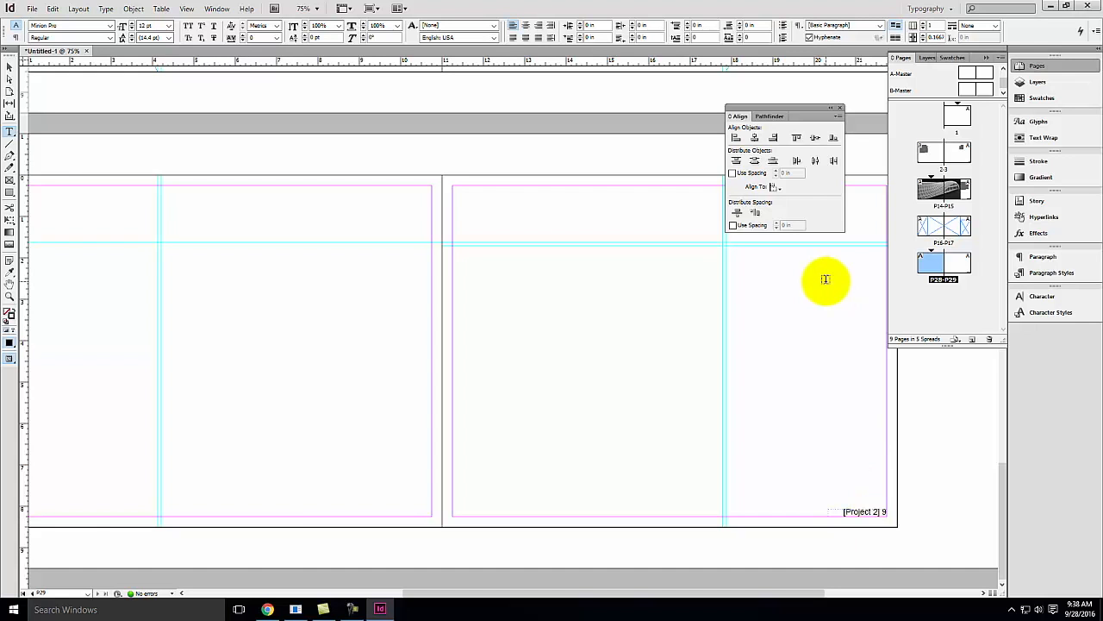
Scroll through the document spreads to check the section markers and page numbers
scroll(802, 293, "up", 5)
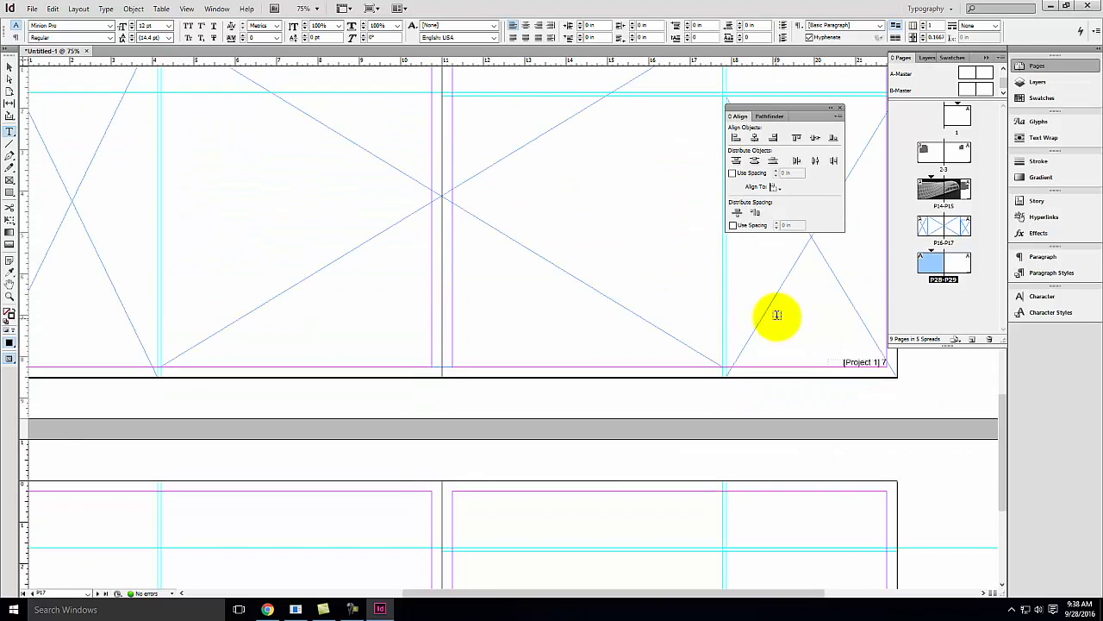
scroll(776, 315, "up", 3)
scroll(777, 315, "up", 4)
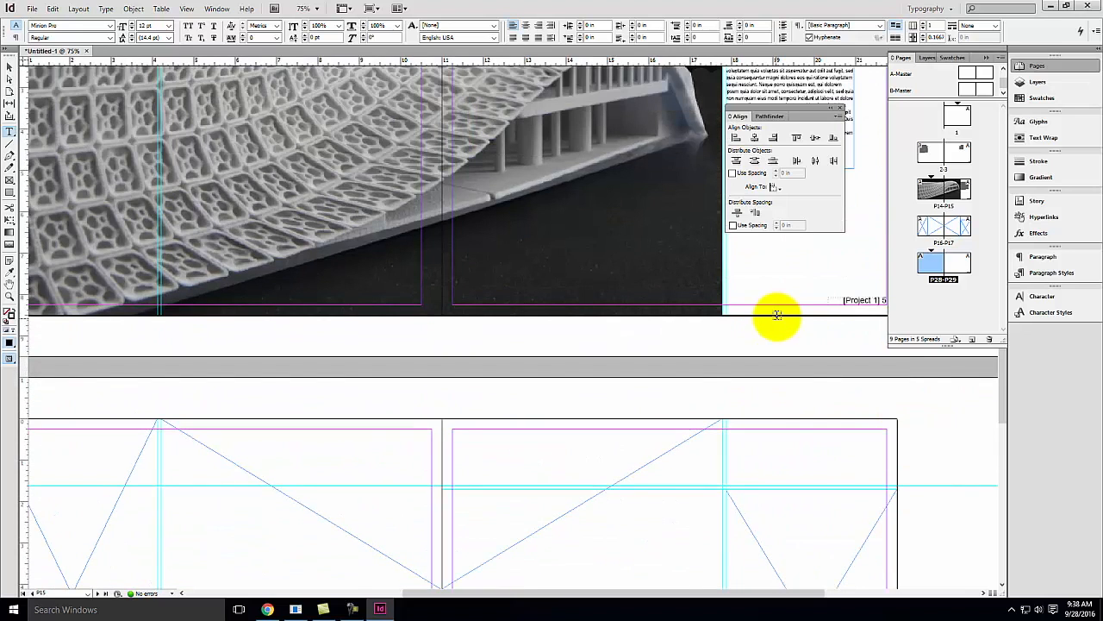
scroll(744, 295, "up", 2)
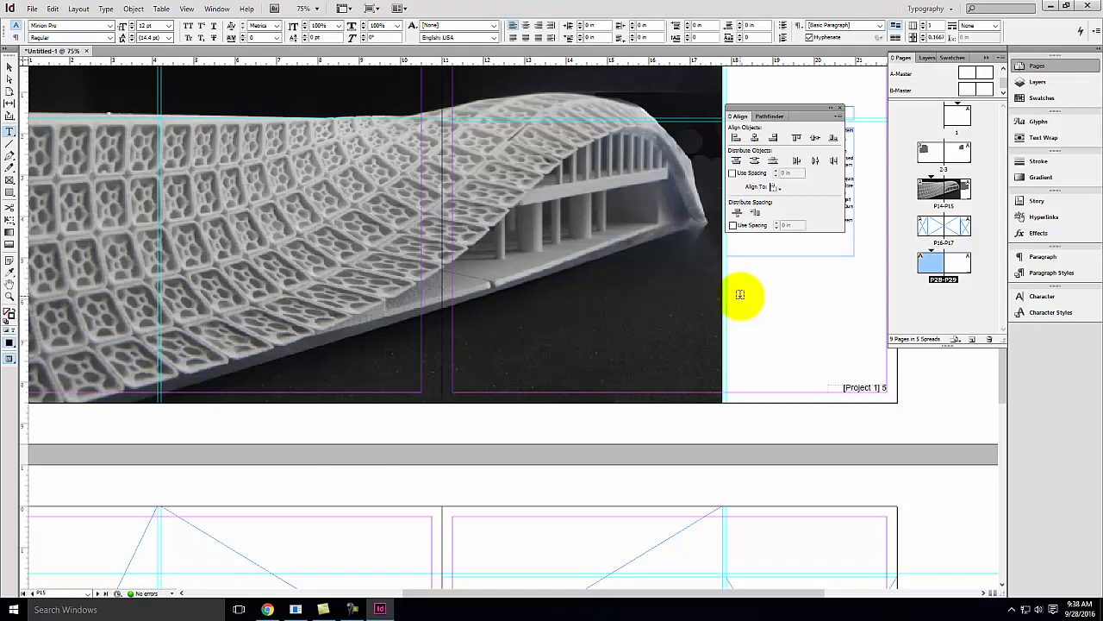
scroll(670, 267, "up", 10)
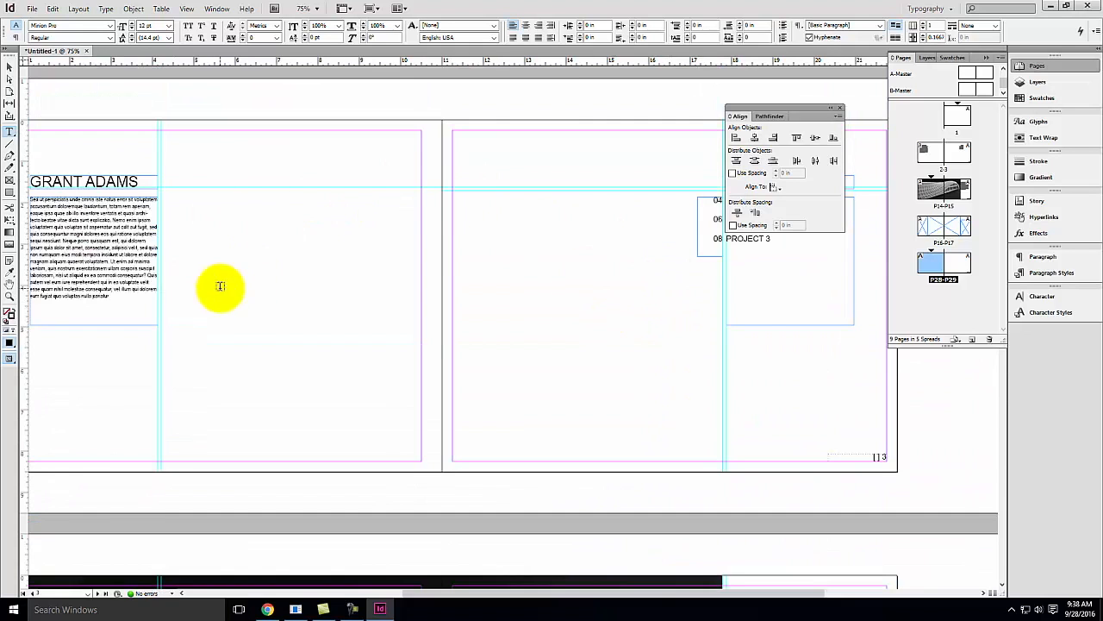
scroll(748, 333, "down", 10)
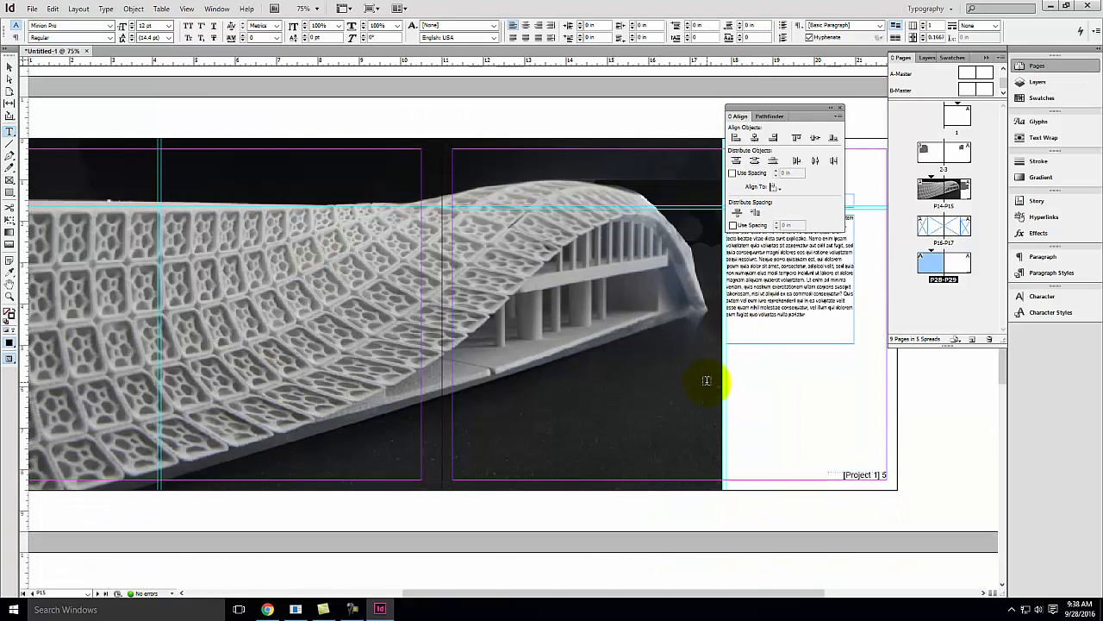
scroll(705, 374, "down", 6)
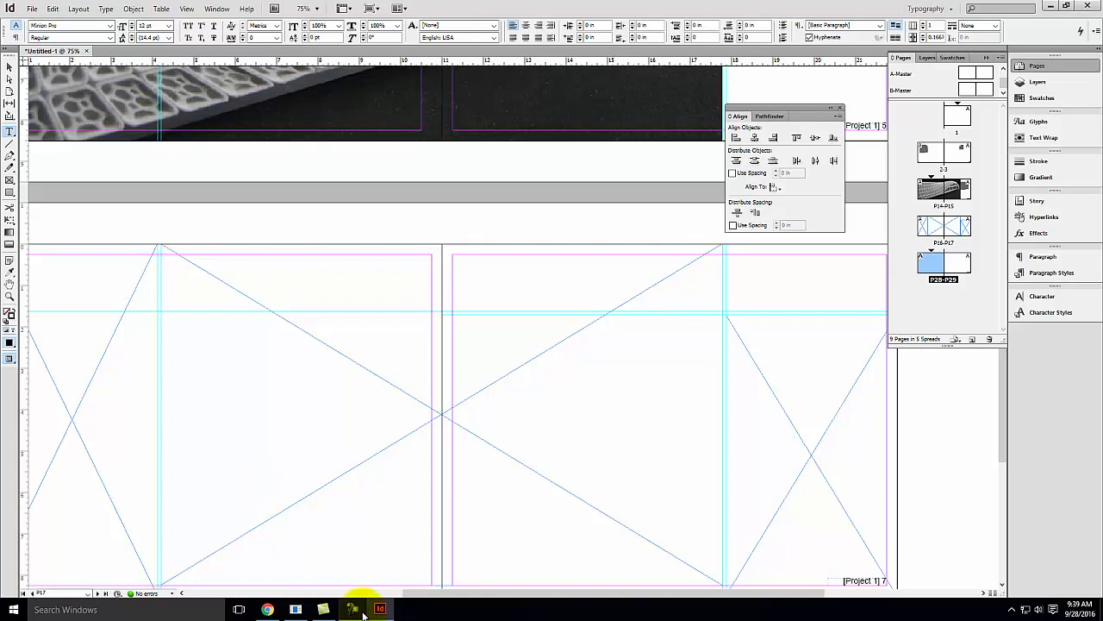
mouse_move(362, 613)
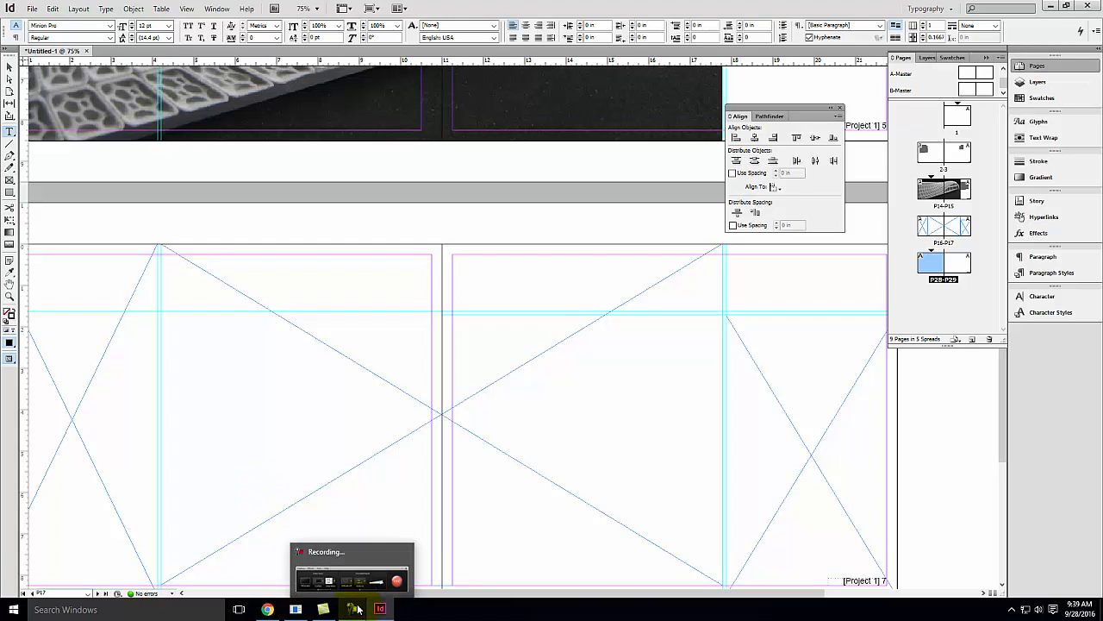
left_click(361, 609)
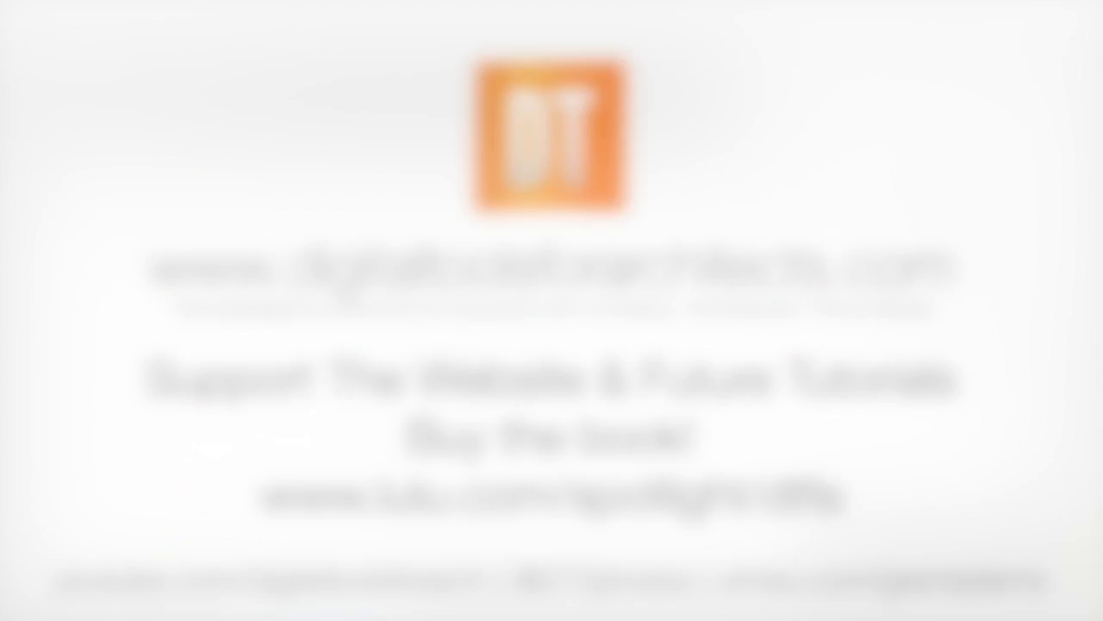